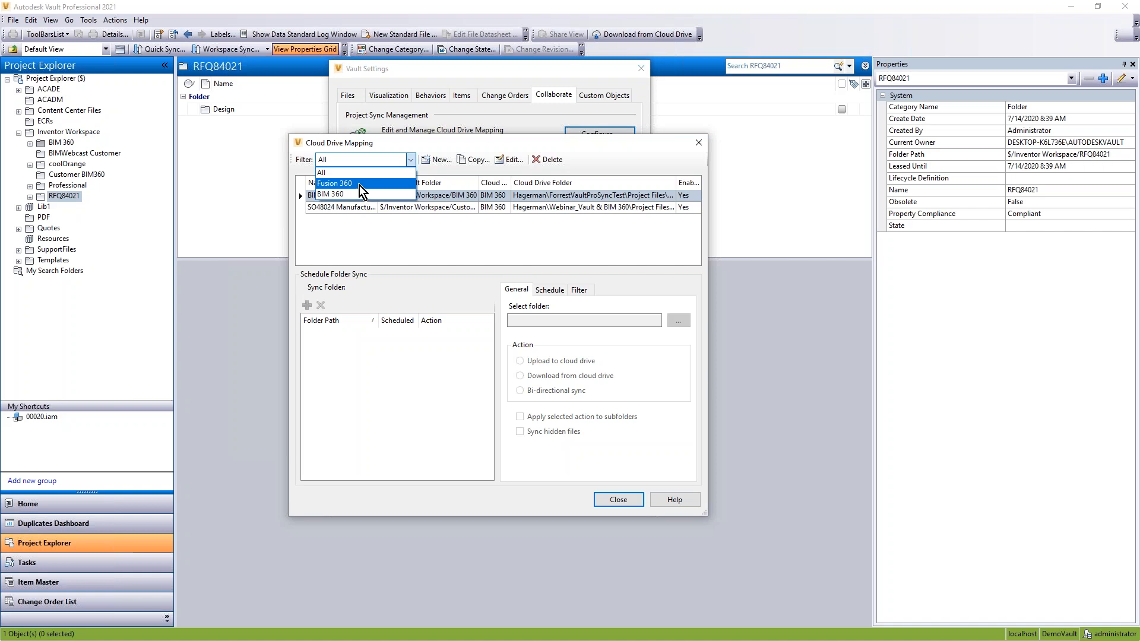
left_click(398, 161)
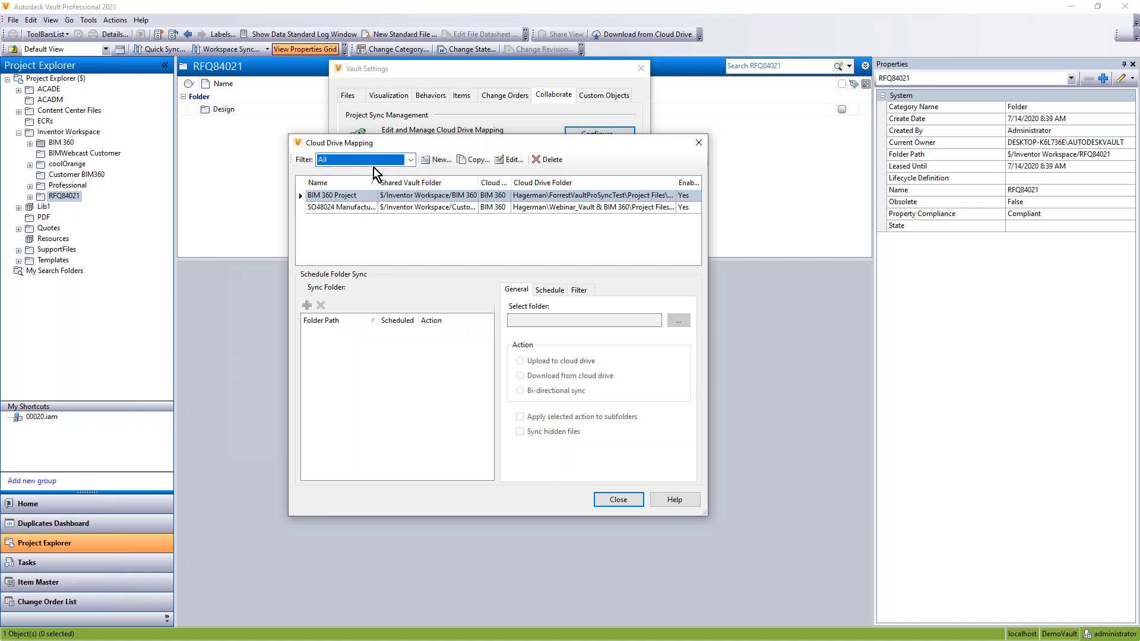
left_click(410, 160)
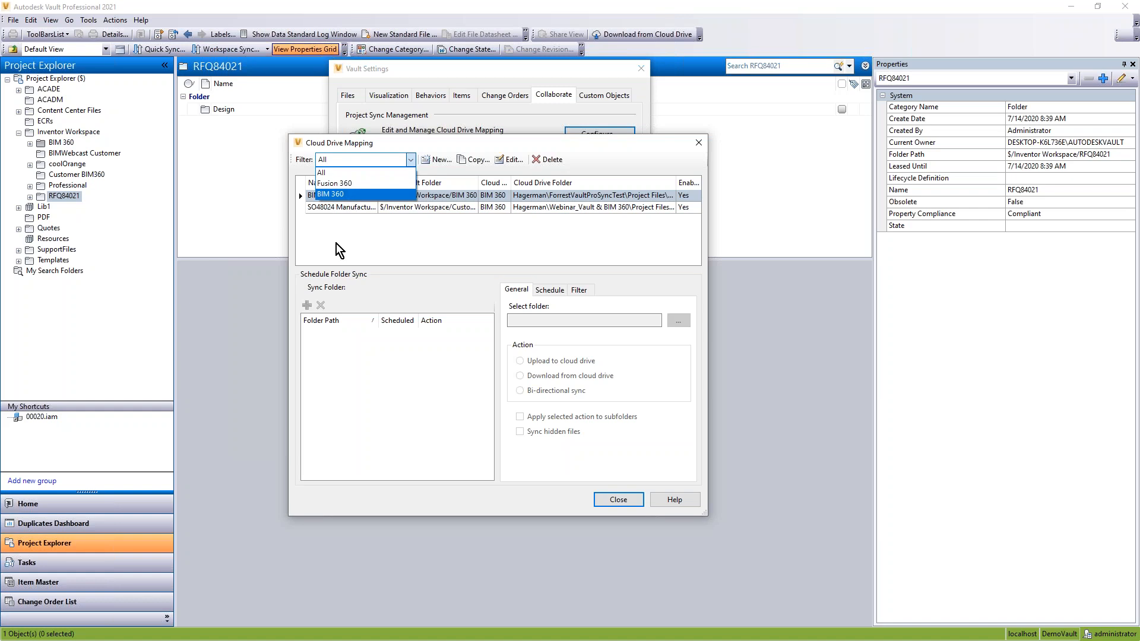
left_click(404, 230)
Step: Create a new cloud drive mapping definition named RFQ84021
left_click(433, 159)
left_click_drag(634, 130, 563, 122)
type("R")
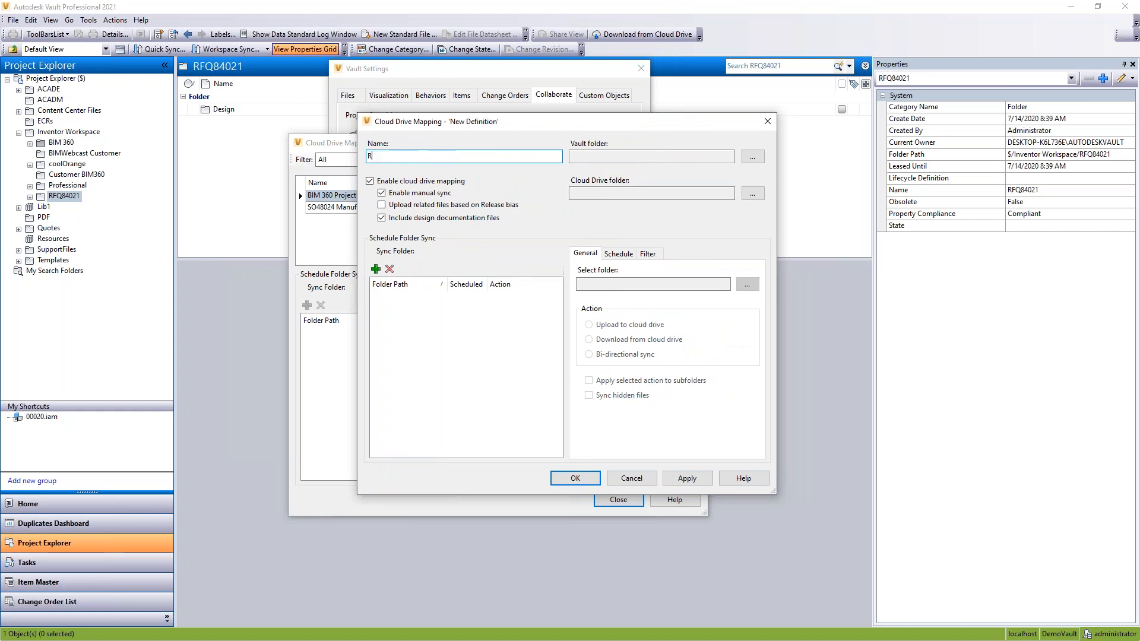
type("FQ84021")
Step: Set the mapping's Vault folder to $/Inventor Workspace/RFQ84021
left_click(752, 157)
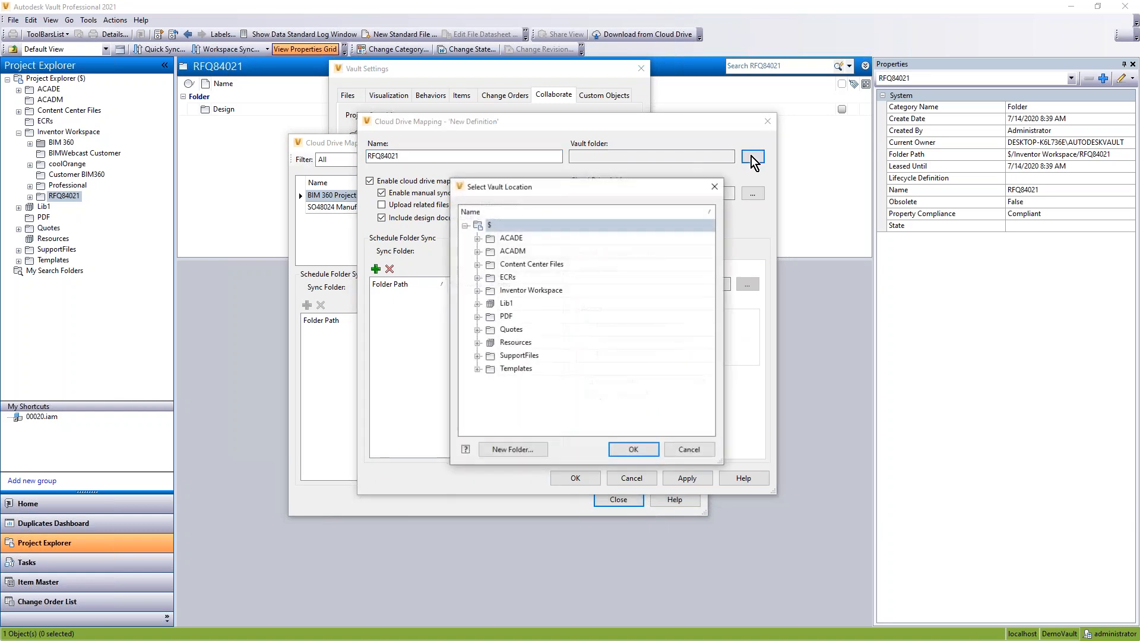
left_click(478, 291)
left_click(526, 369)
left_click(620, 451)
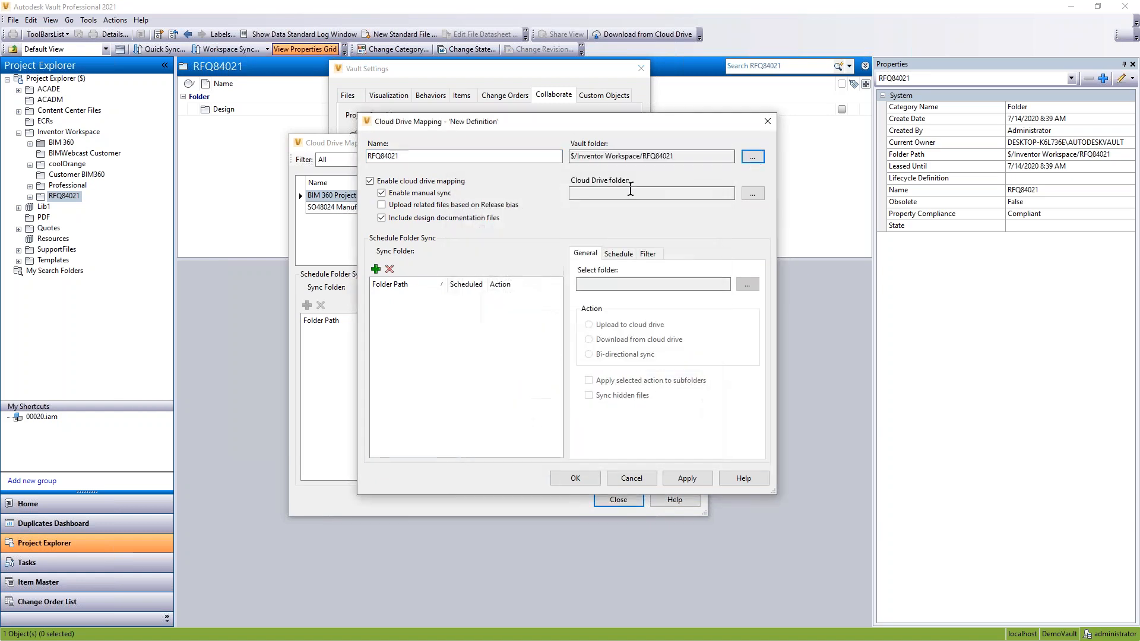
Step: Set the mapping's cloud drive folder to Manufacturing under BIM 360, Hagerman, Webinar_Vault & BIM 360, Project Files
left_click(752, 194)
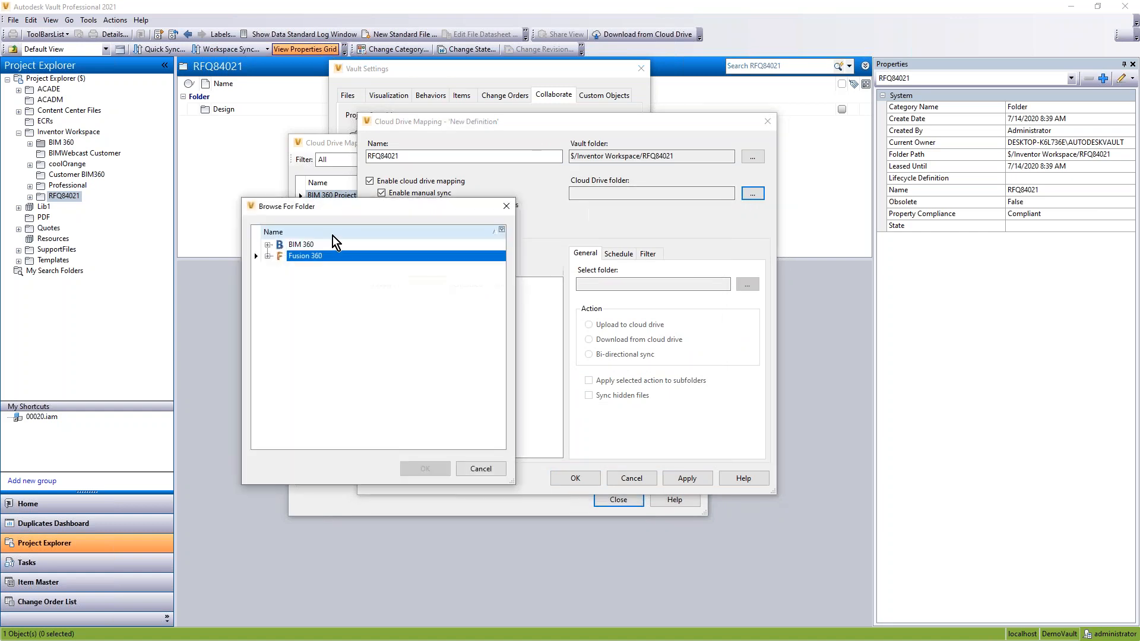
left_click(268, 245)
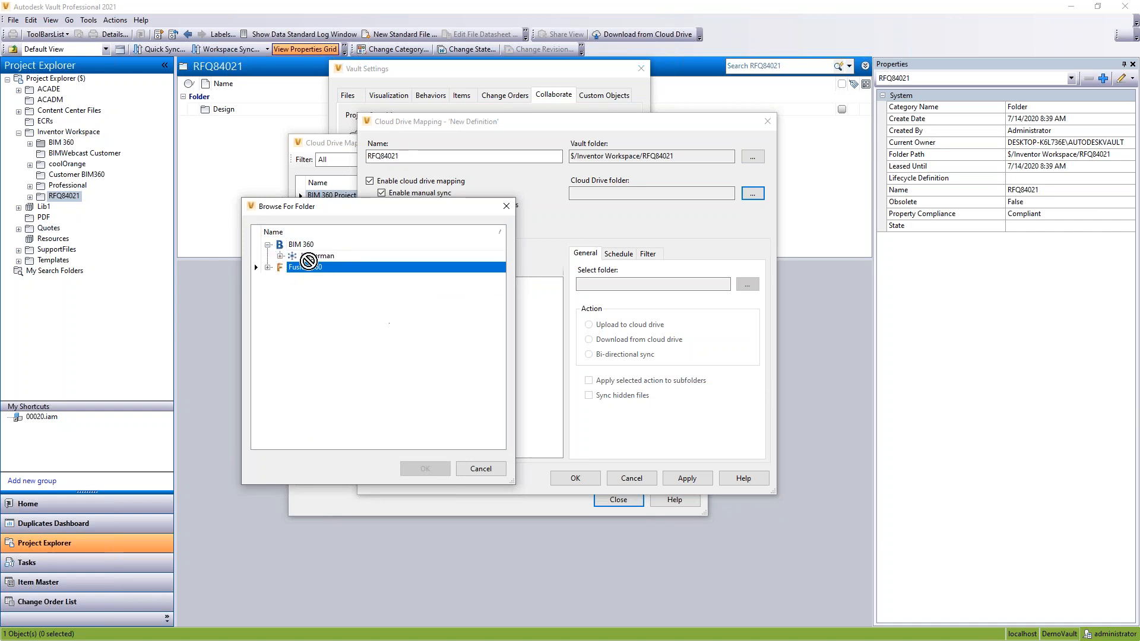
left_click(281, 256)
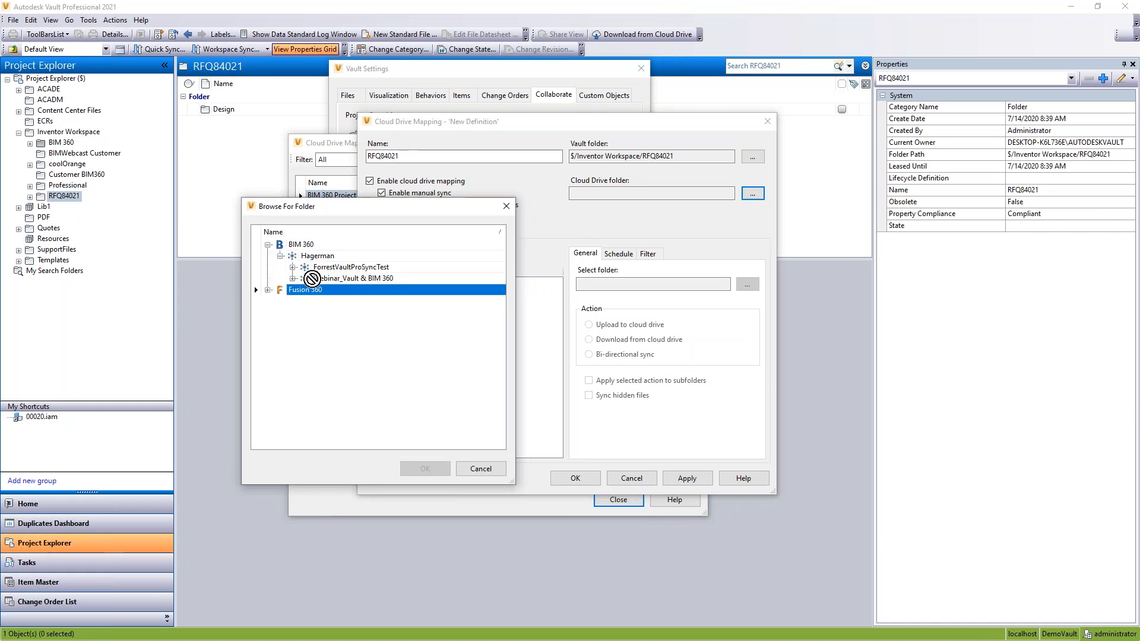
left_click(293, 279)
left_click(269, 301)
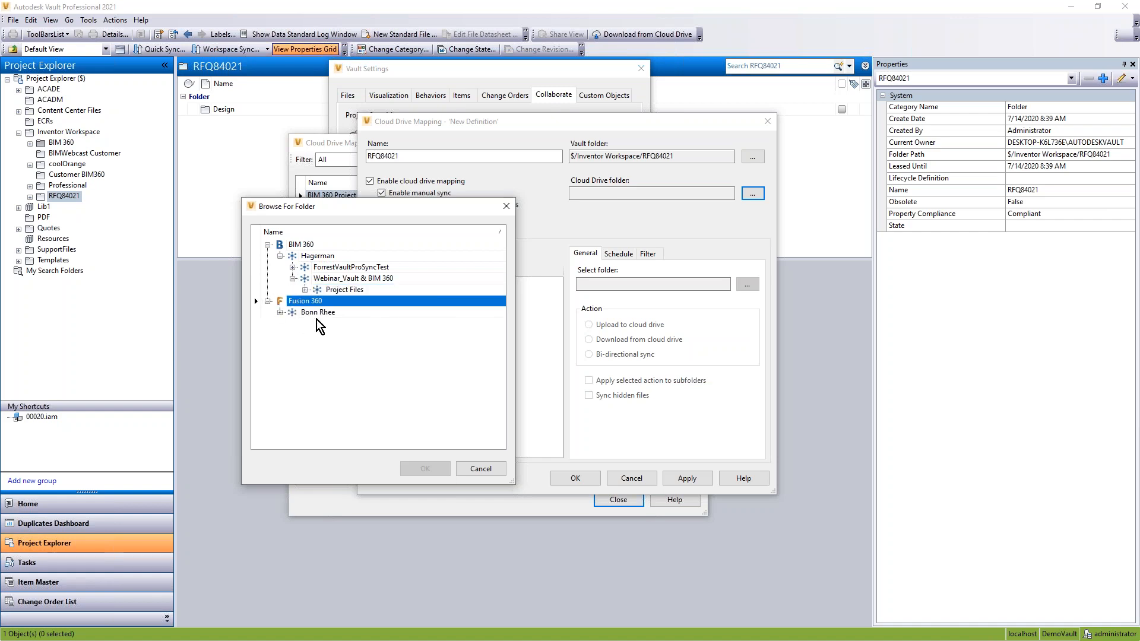
left_click(305, 290)
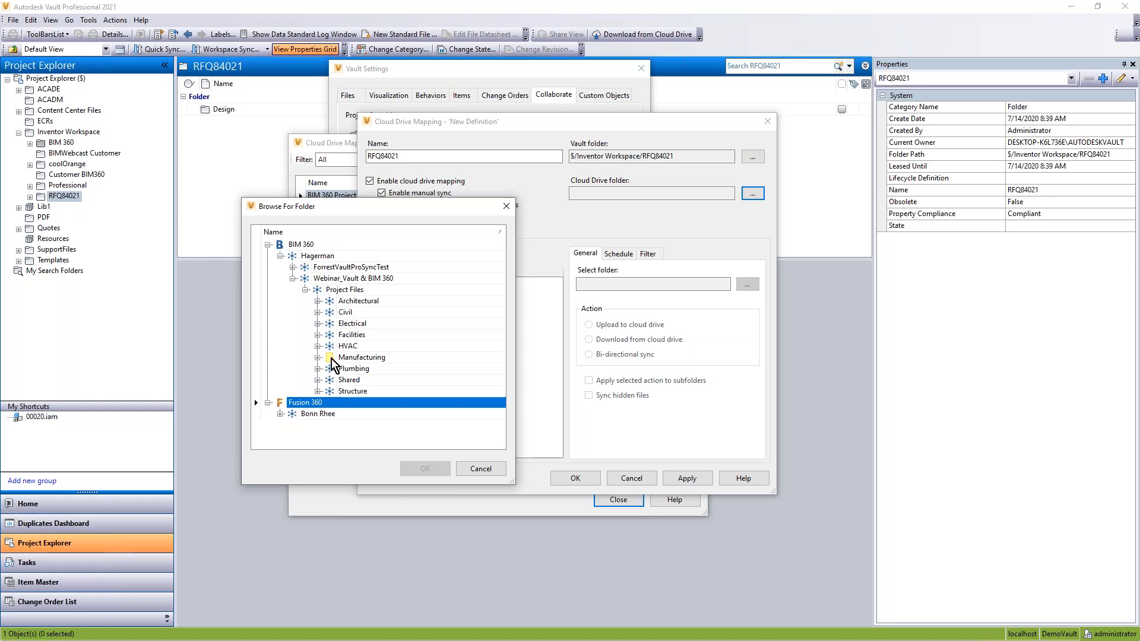
left_click(357, 358)
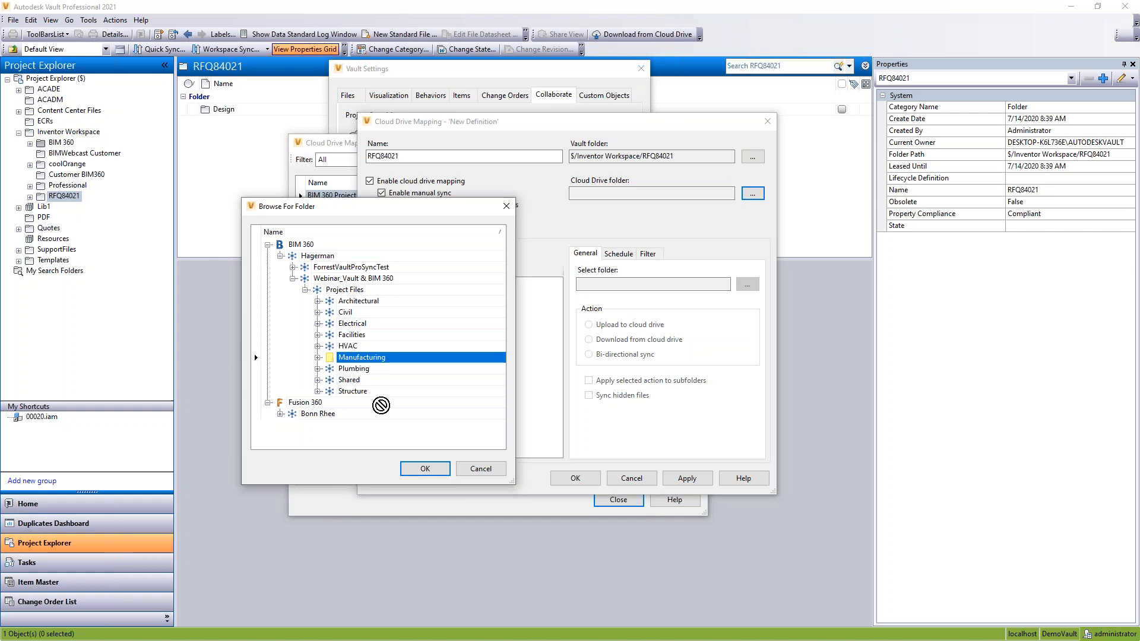
left_click(425, 467)
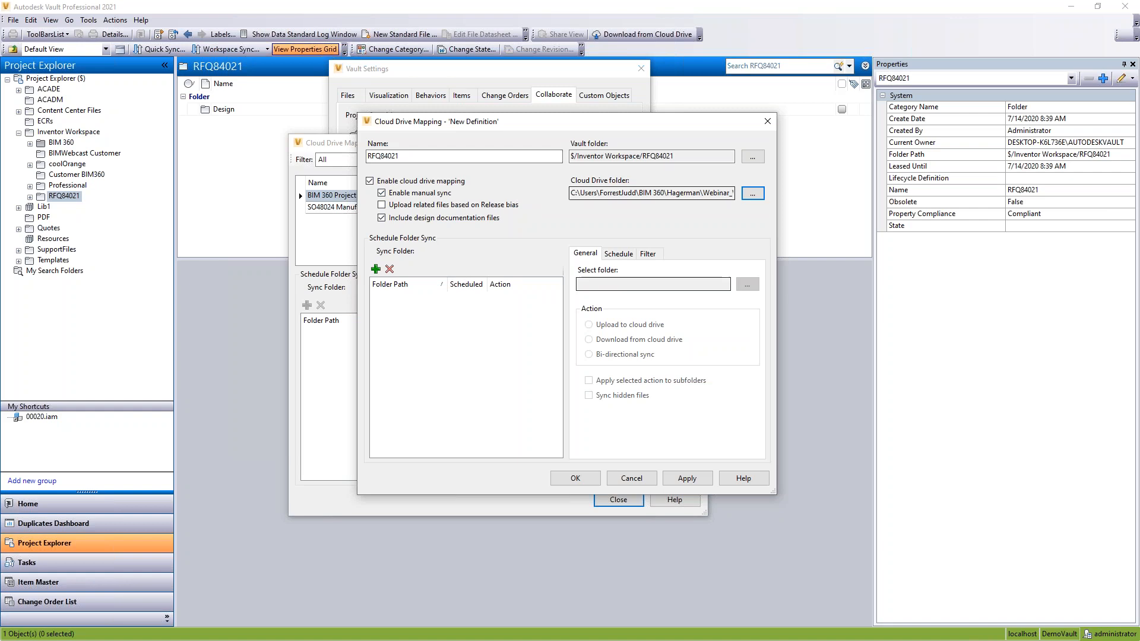
Step: Review the new mapping's manual sync option and its schedule, filter and general folder sync settings
left_click(397, 193)
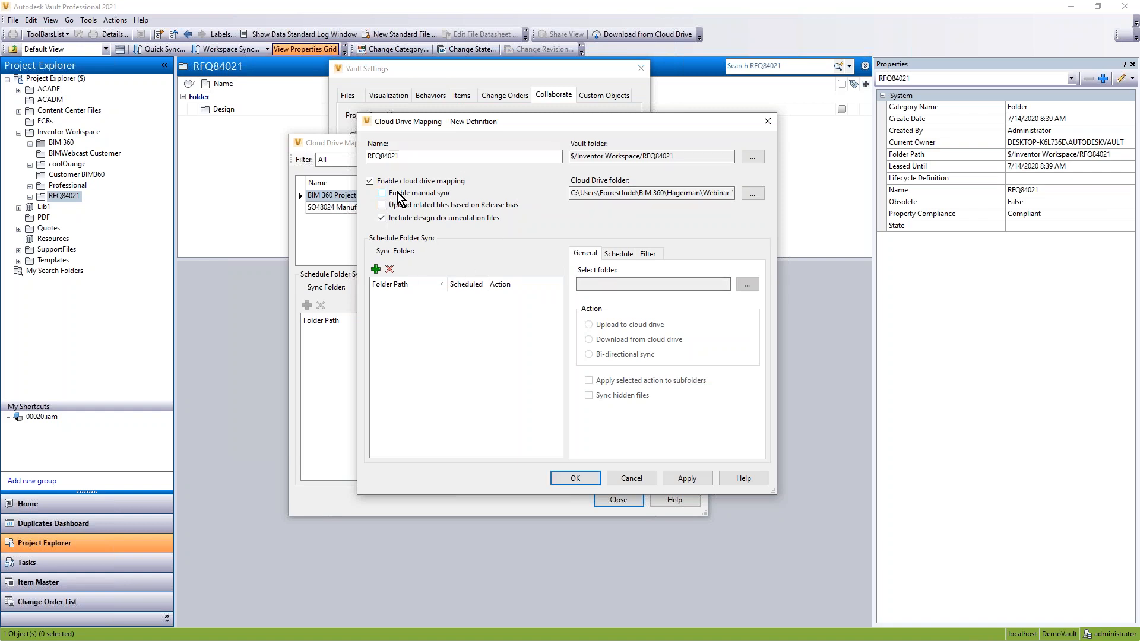
left_click(383, 193)
left_click(614, 254)
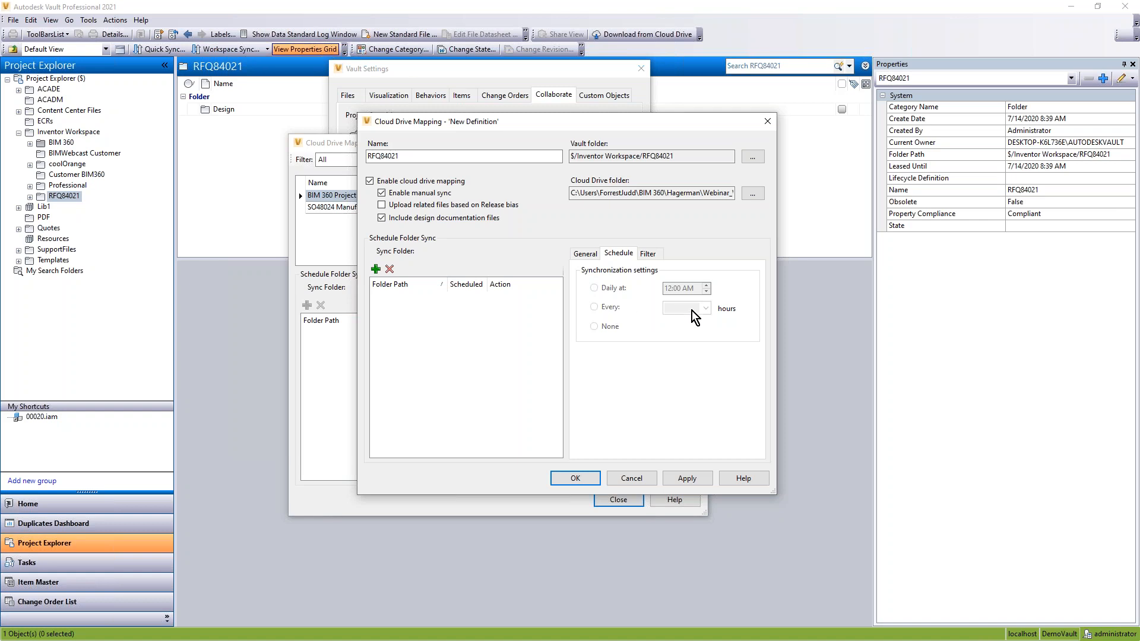
left_click(648, 257)
left_click(624, 258)
left_click(585, 254)
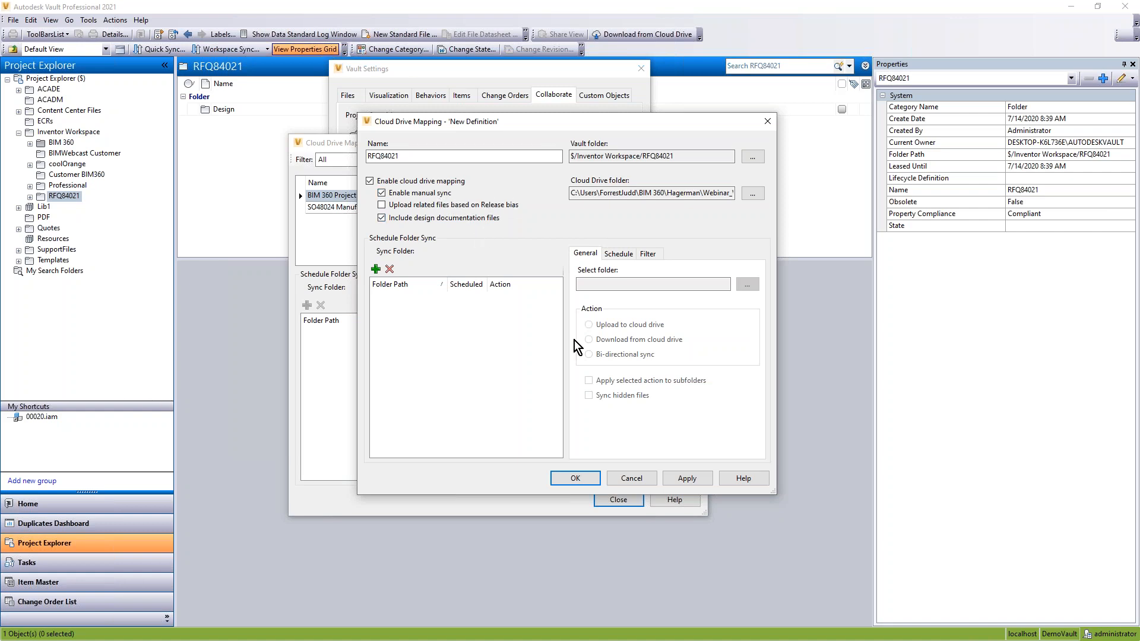
Step: Save the RFQ84021 mapping and close the cloud drive mapping and Vault settings dialogs
left_click(575, 479)
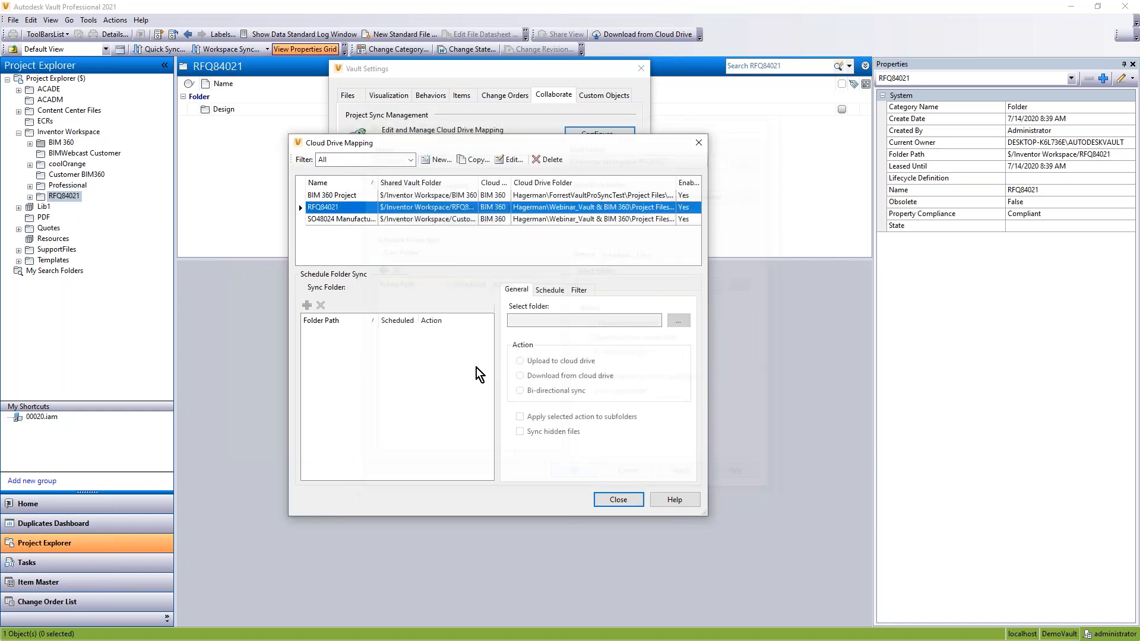
left_click(617, 500)
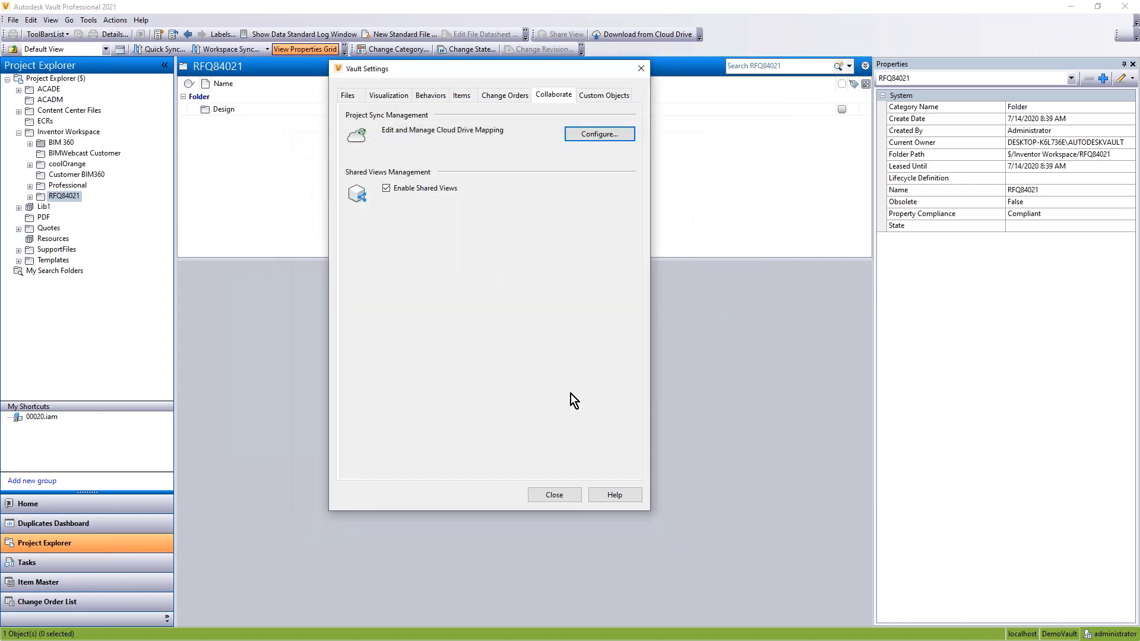
left_click(554, 495)
Step: Start a cloud drive download for the RFQ84021 folder through the RFQ84021 mapping, checking the source Manufacturing folder in BIM 360 Document Management
left_click(55, 189)
left_click(55, 196)
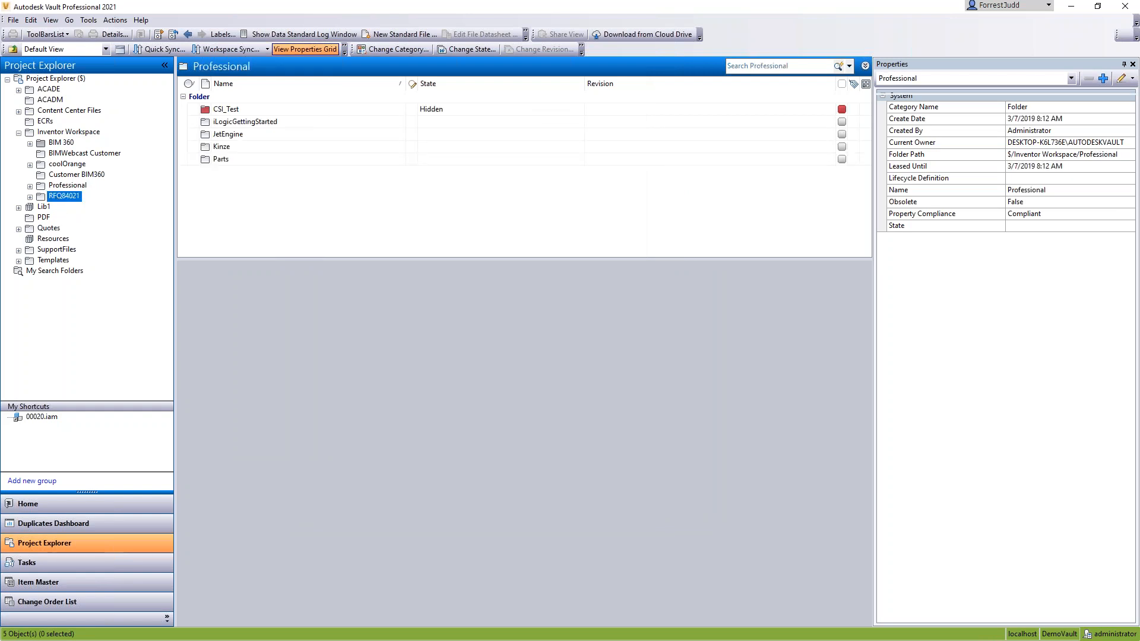
left_click(636, 34)
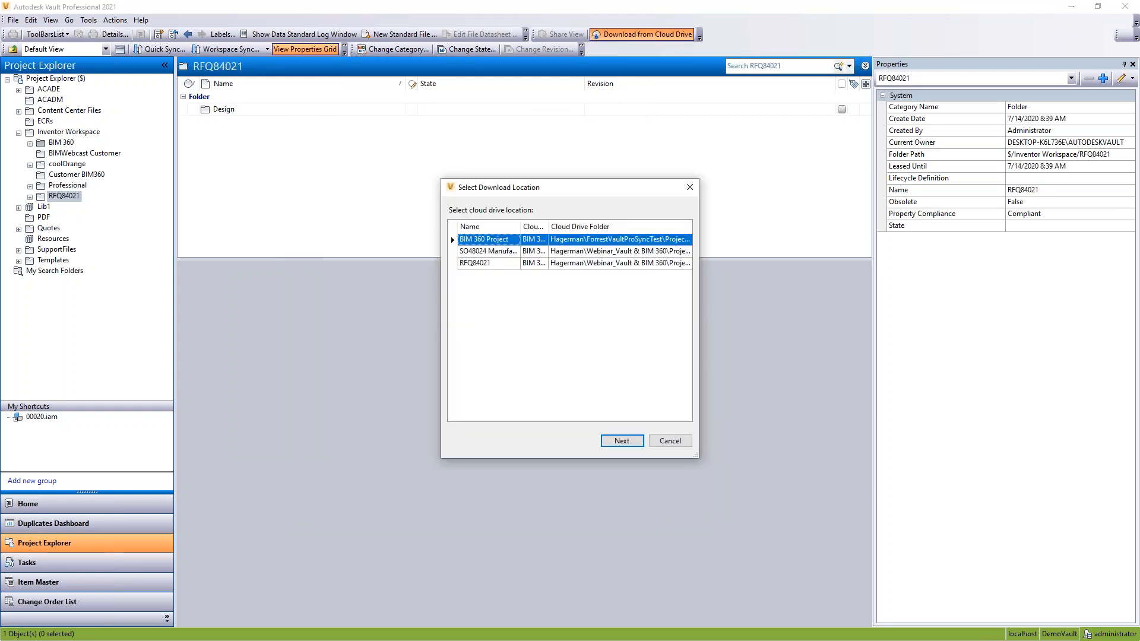
left_click(475, 265)
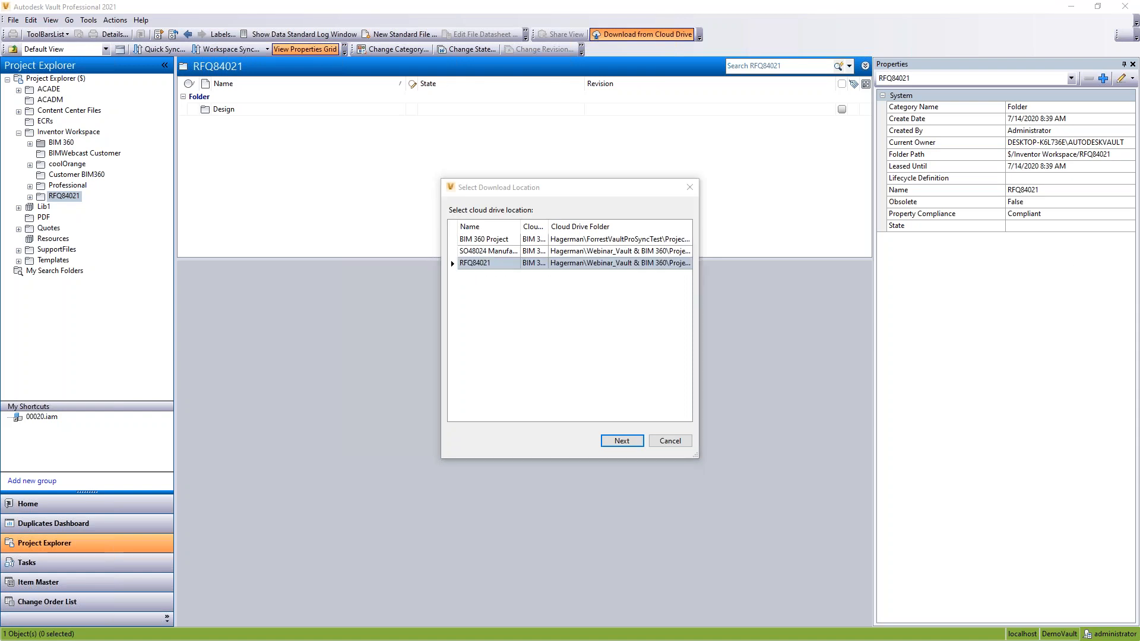
left_click_drag(1139, 95, 725, 14)
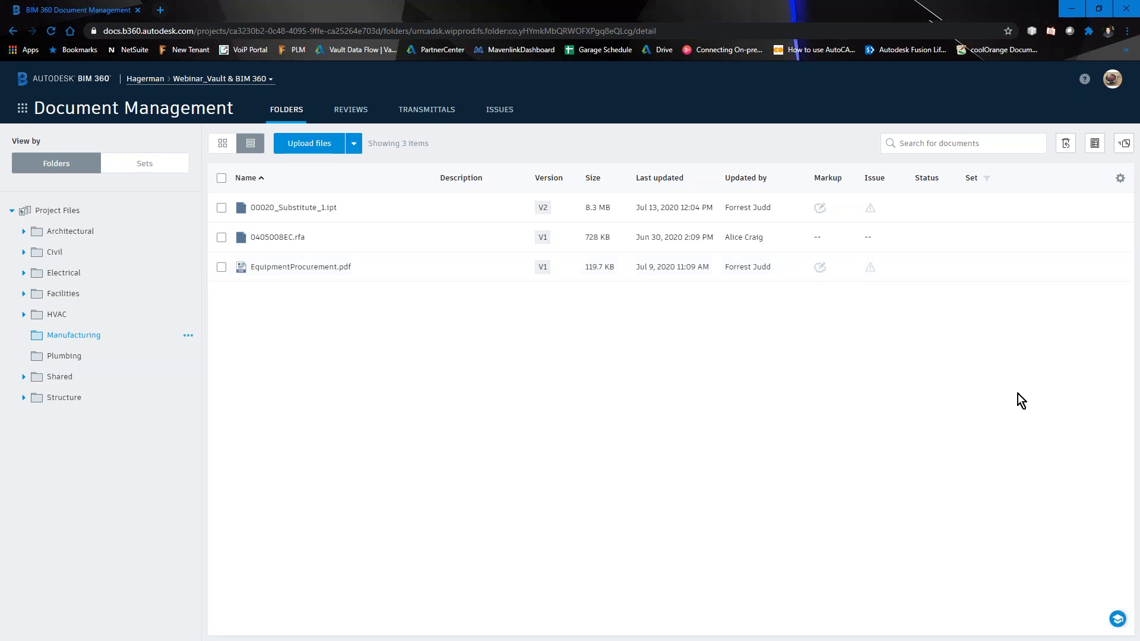
left_click(1069, 8)
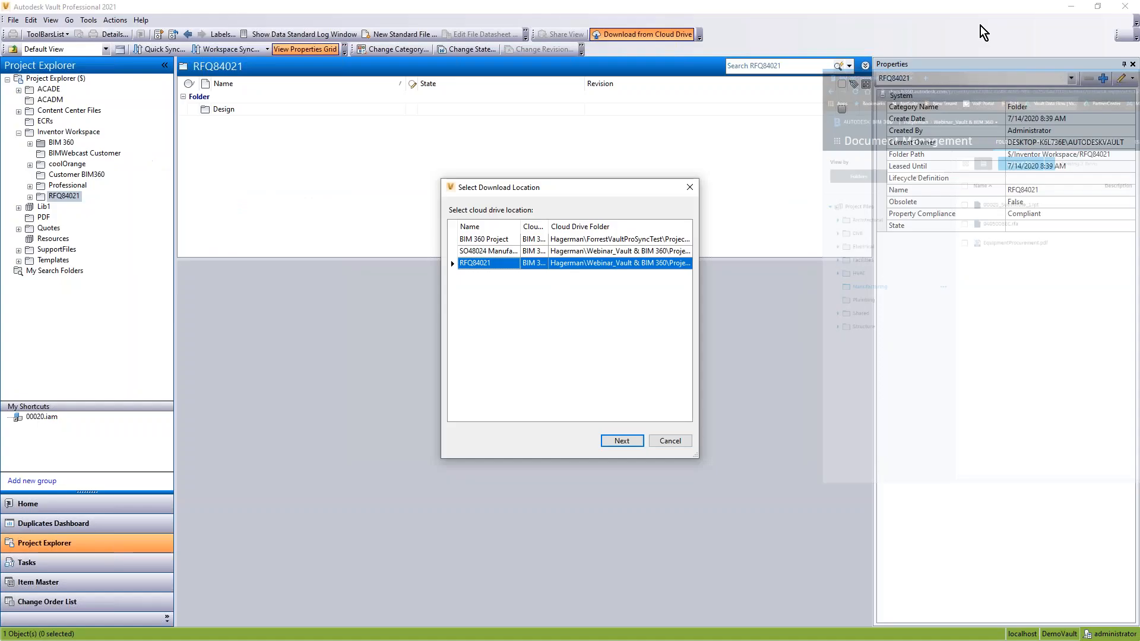
left_click(479, 263)
left_click(622, 441)
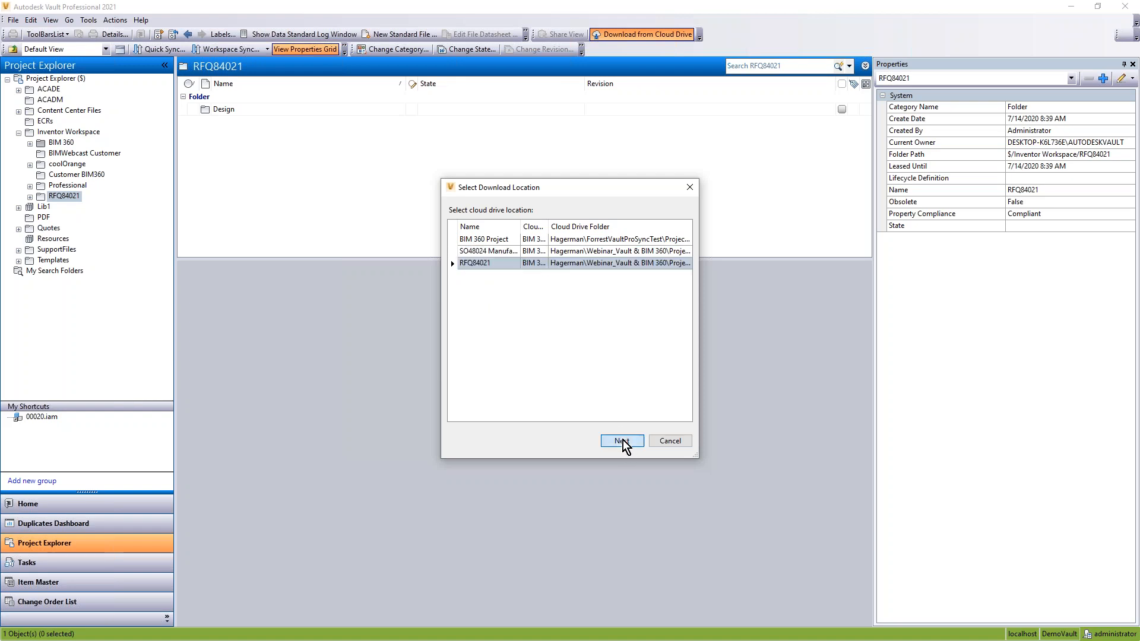
Step: Download EquipmentProcurement.pdf from the Manufacturing cloud folder
left_click(268, 270)
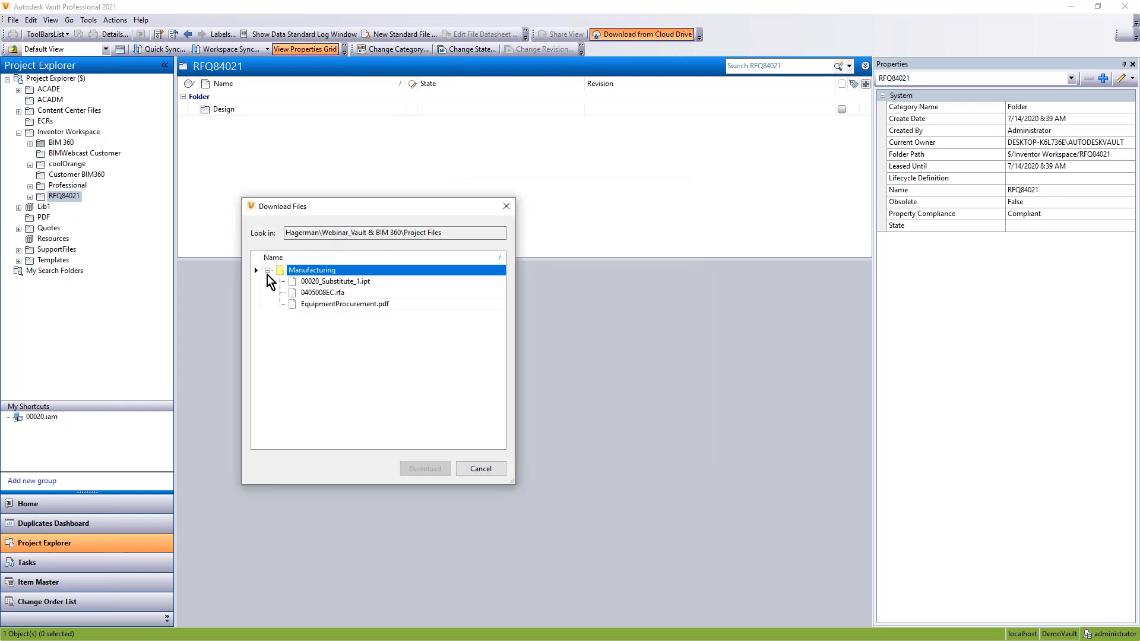
left_click(326, 304)
left_click(420, 469)
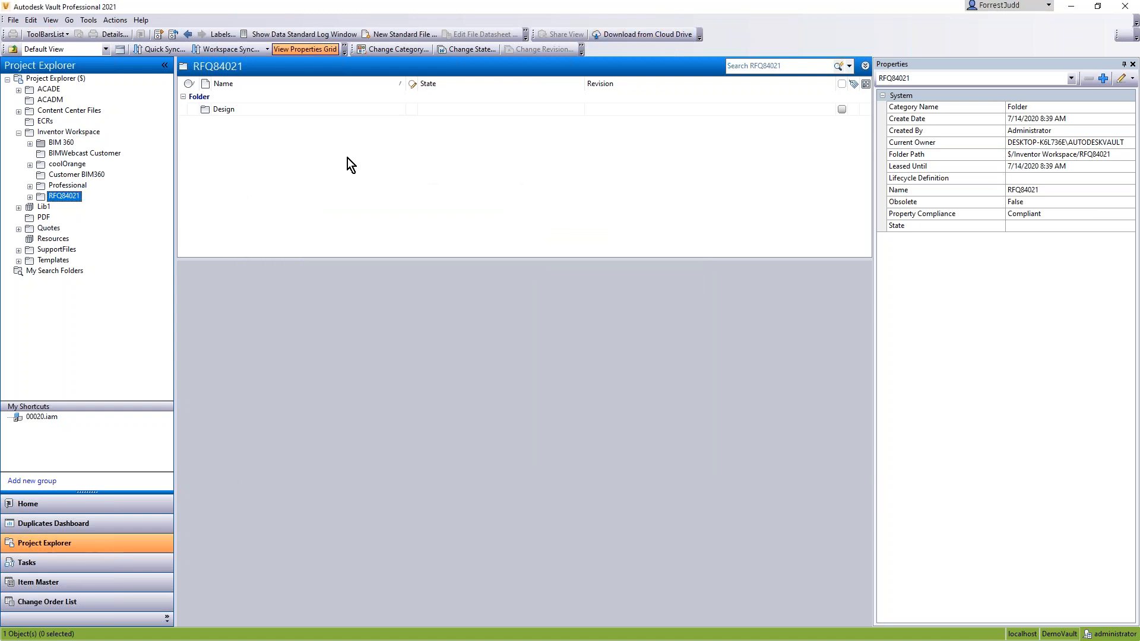
Step: Examine the manual BIM 360 download job in the job queue and the Job Processor, and put the queue window away
left_click(88, 23)
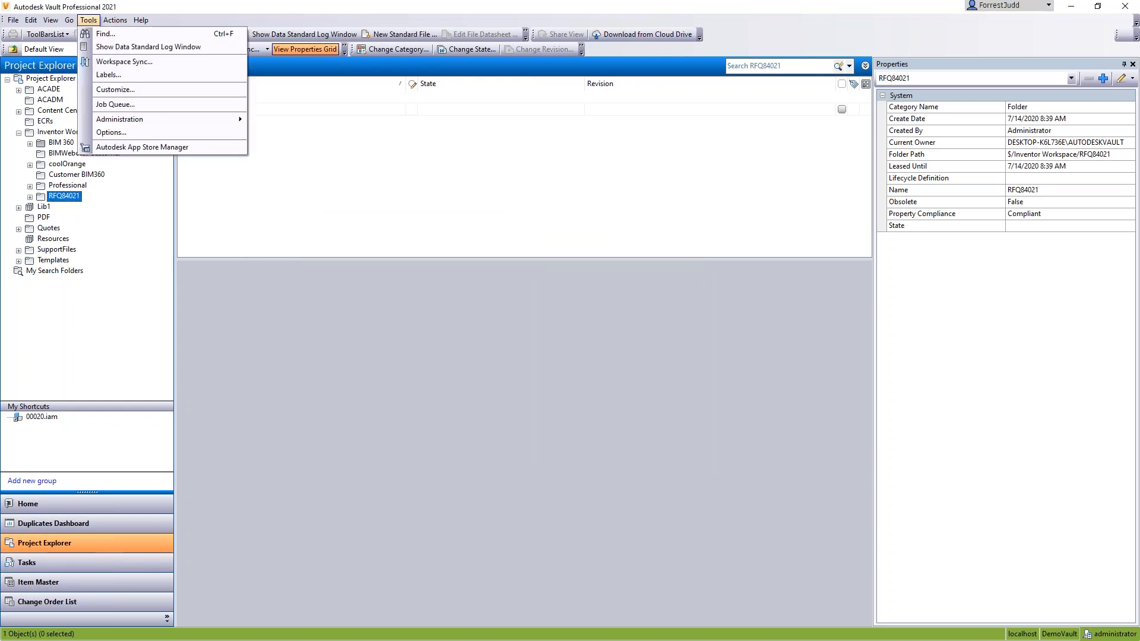
left_click(106, 106)
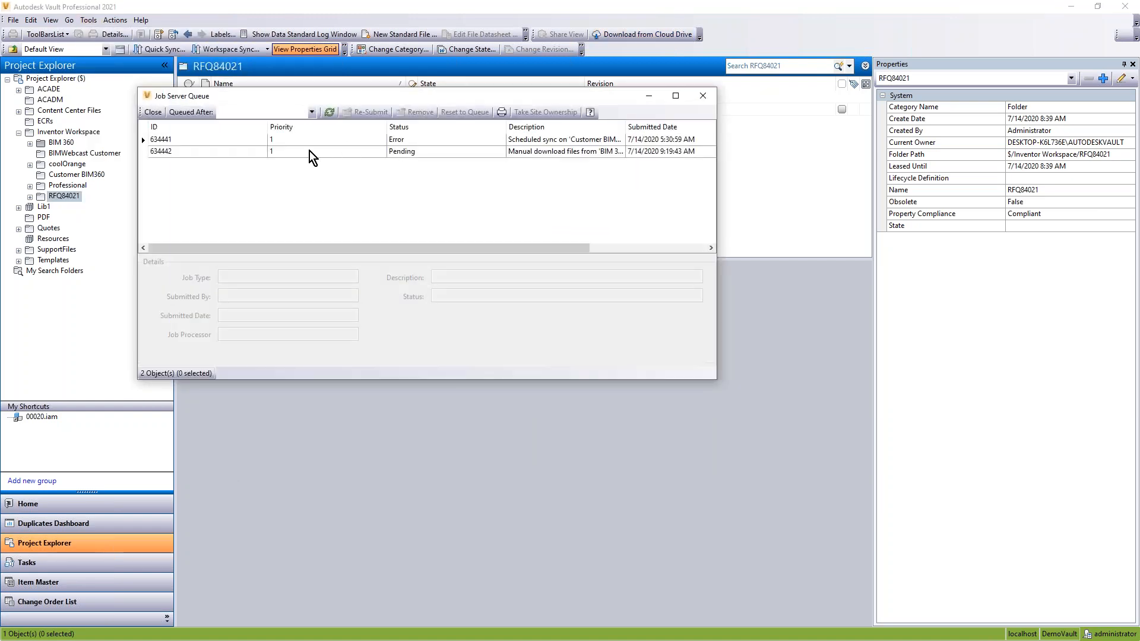
left_click(303, 152)
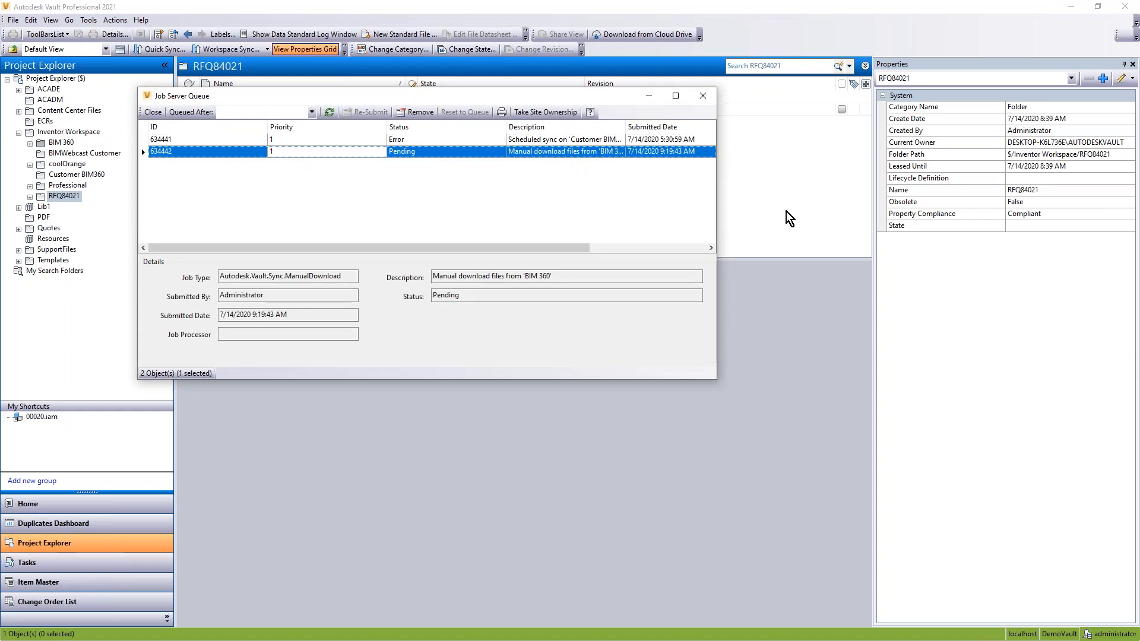
left_click(300, 137)
left_click(296, 153)
left_click(300, 136)
left_click(304, 163)
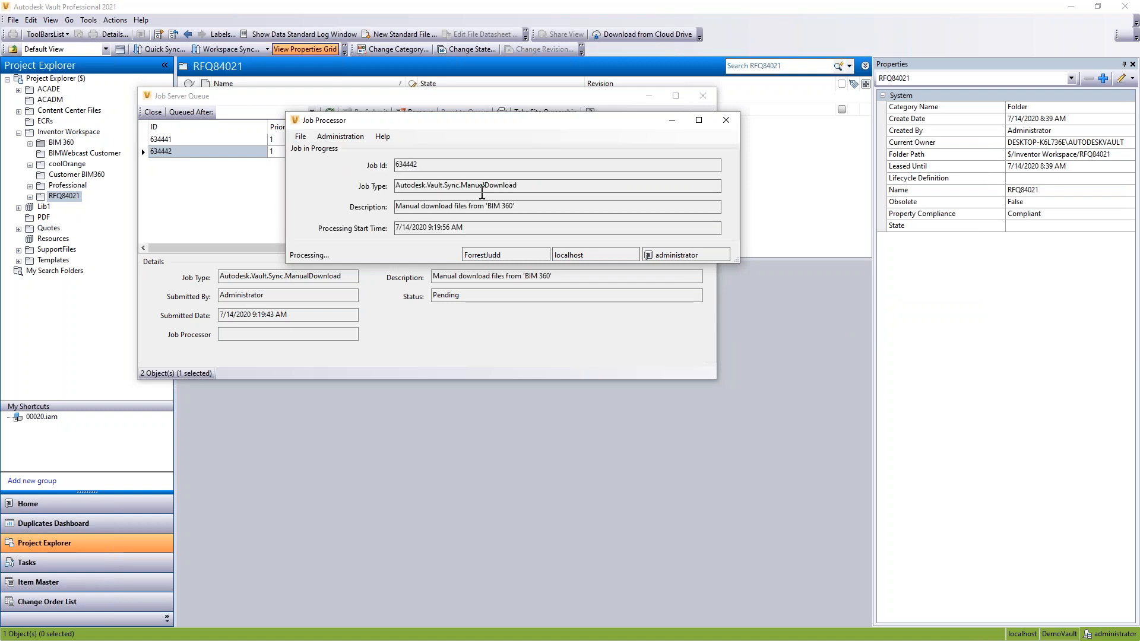
left_click_drag(507, 126, 0, 167)
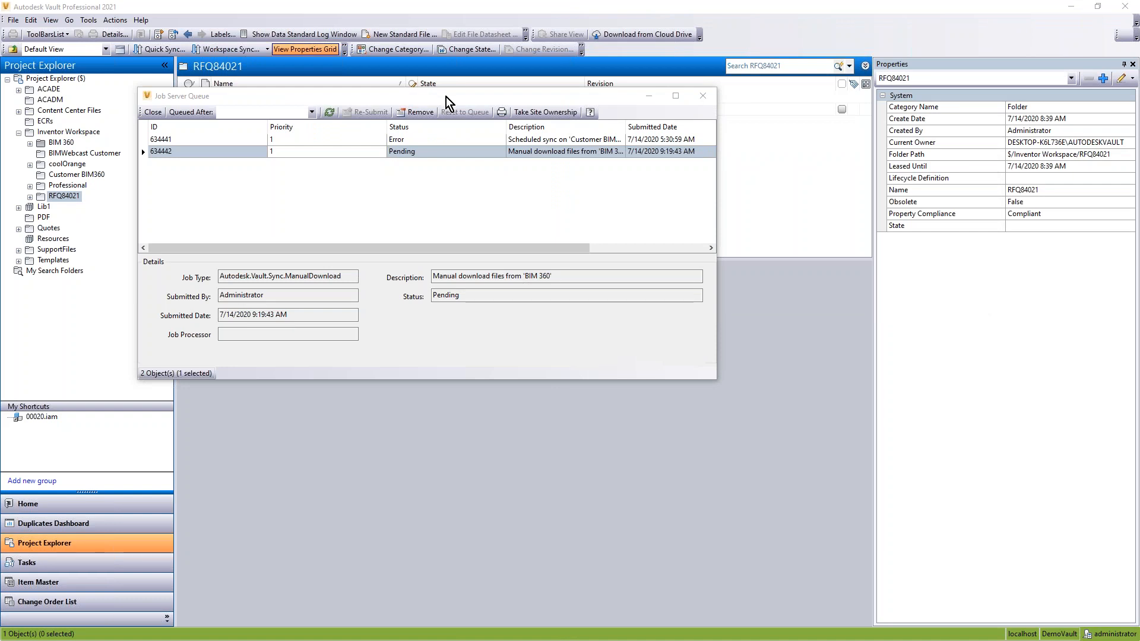
left_click(650, 97)
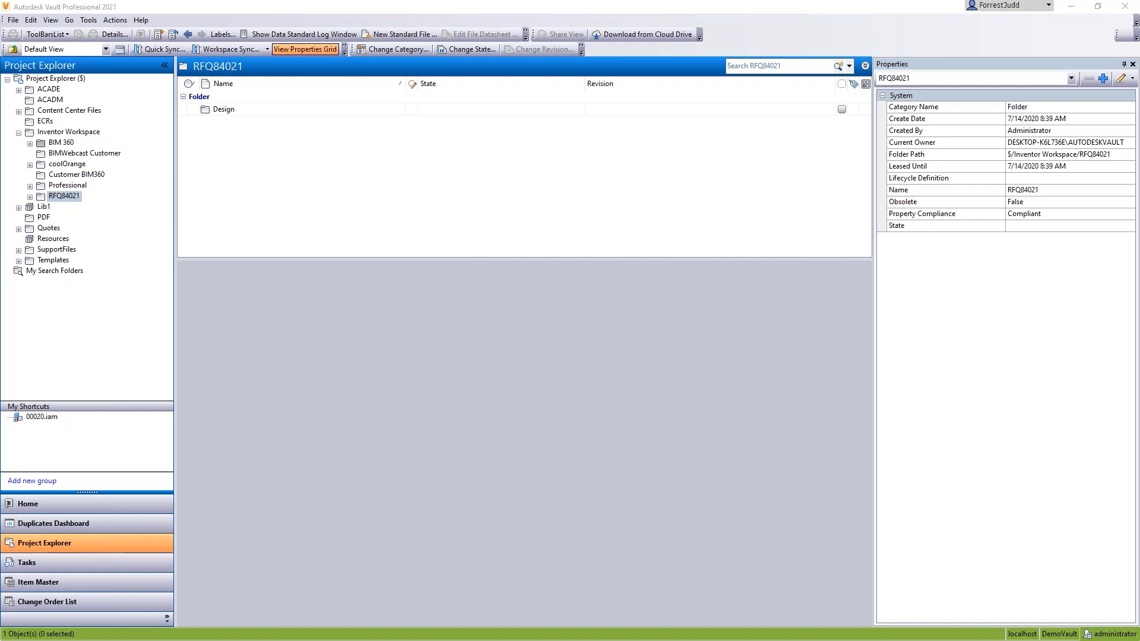
Step: Select EquipmentProcurement.pdf in the RFQ84021 folder and examine its version history, properties and available actions
left_click_drag(1139, 269, 379, 166)
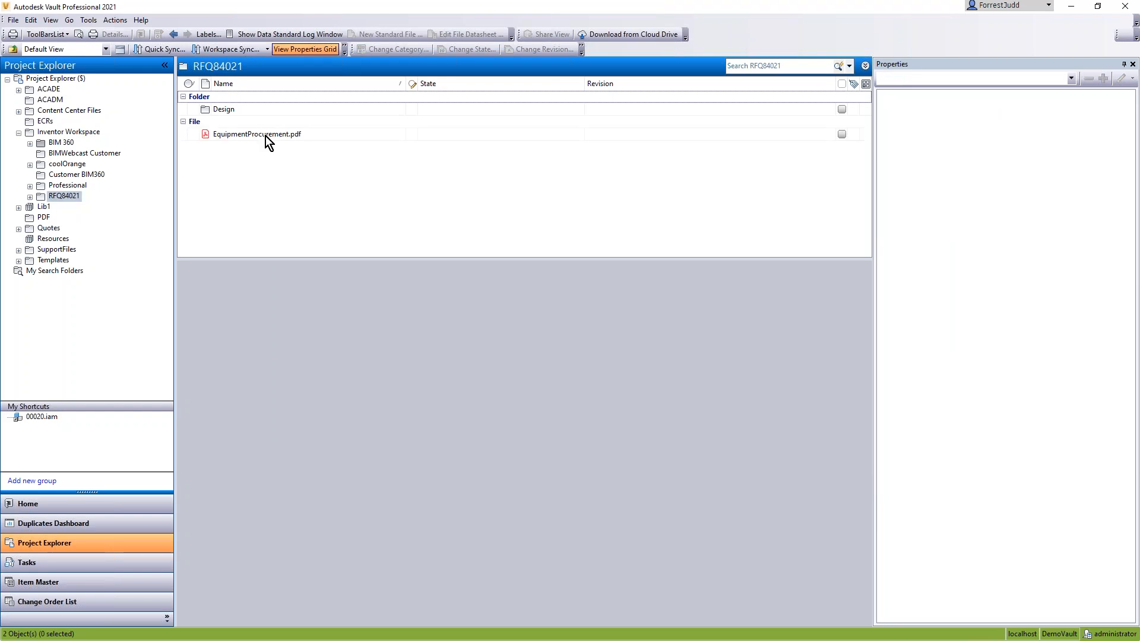
left_click(265, 136)
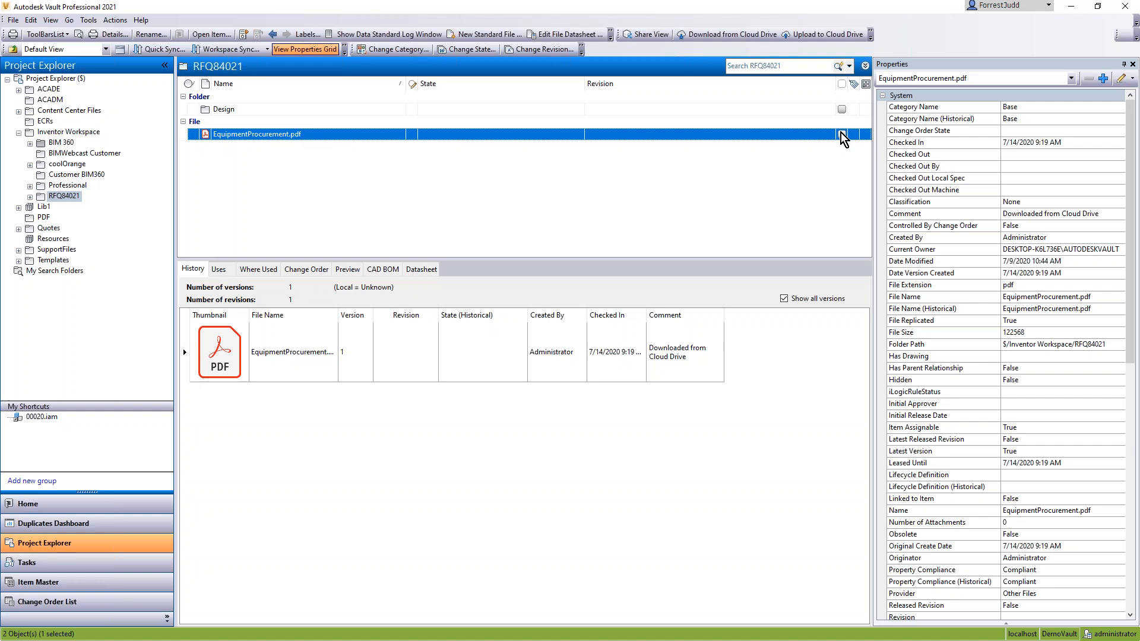
right_click(262, 136)
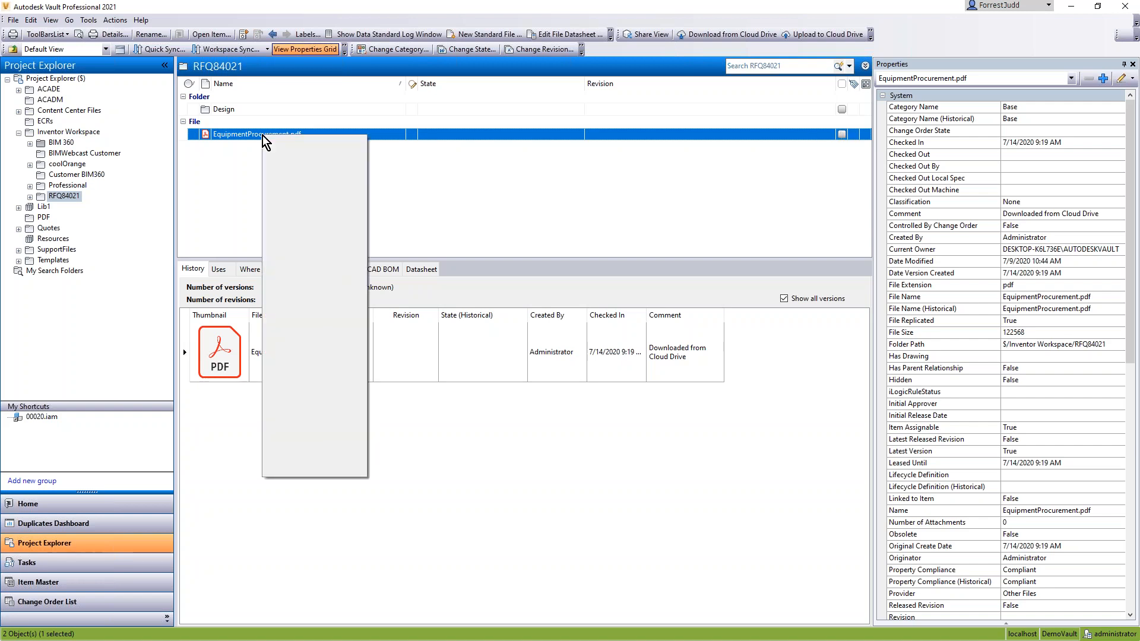
left_click(529, 170)
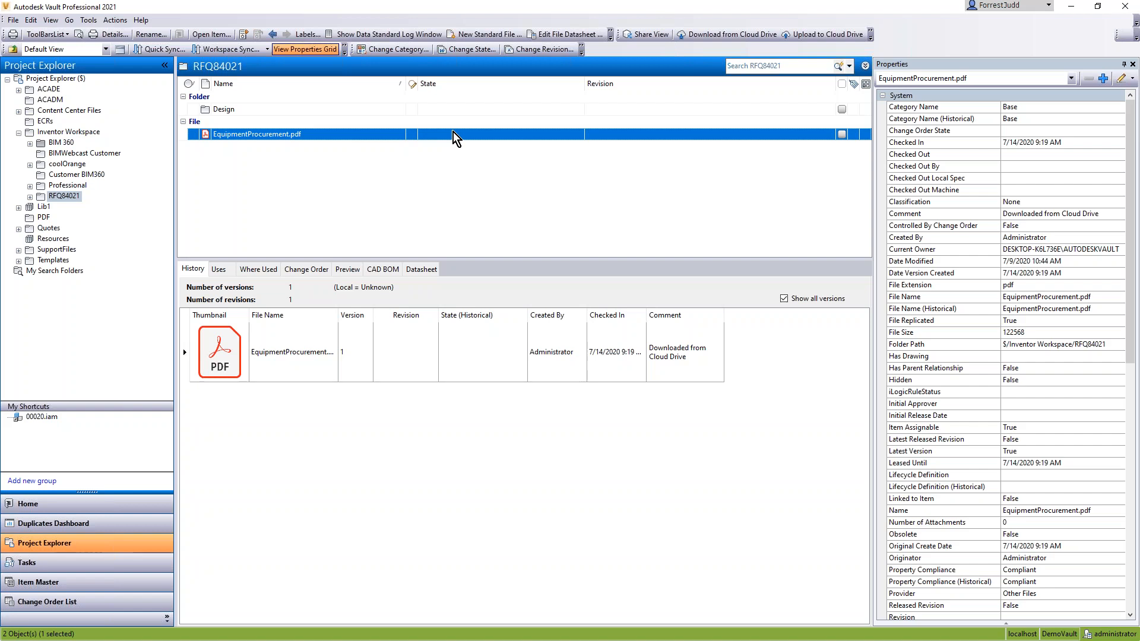
Step: Preview EquipmentProcurement.pdf in the RFQ84021 folder and look through its cover page and revision history
left_click(348, 271)
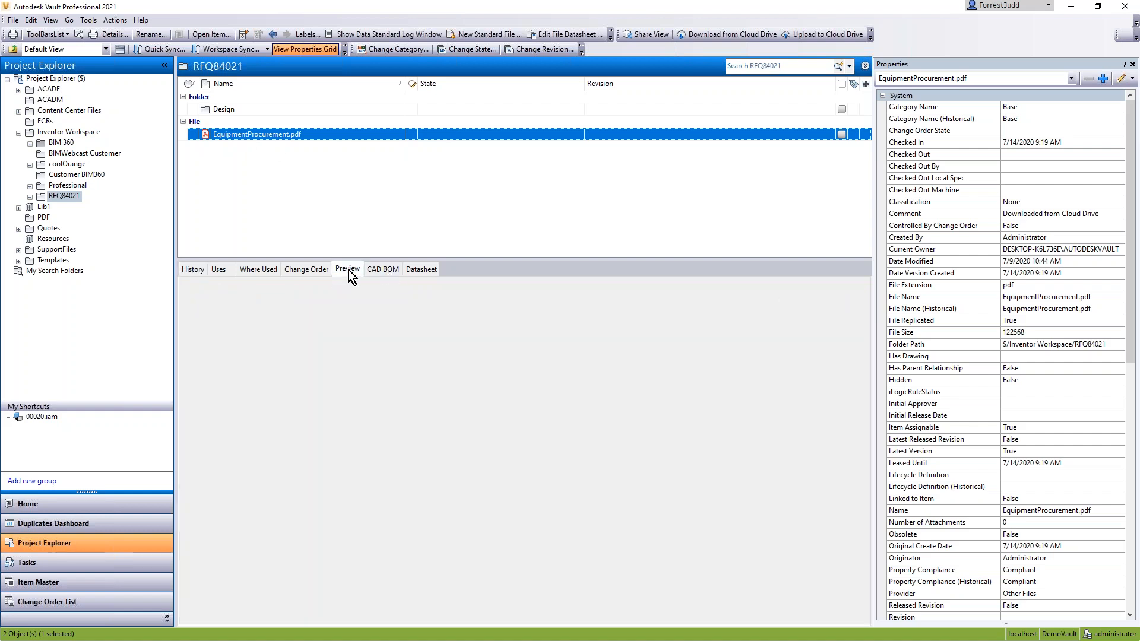
double_click(529, 447)
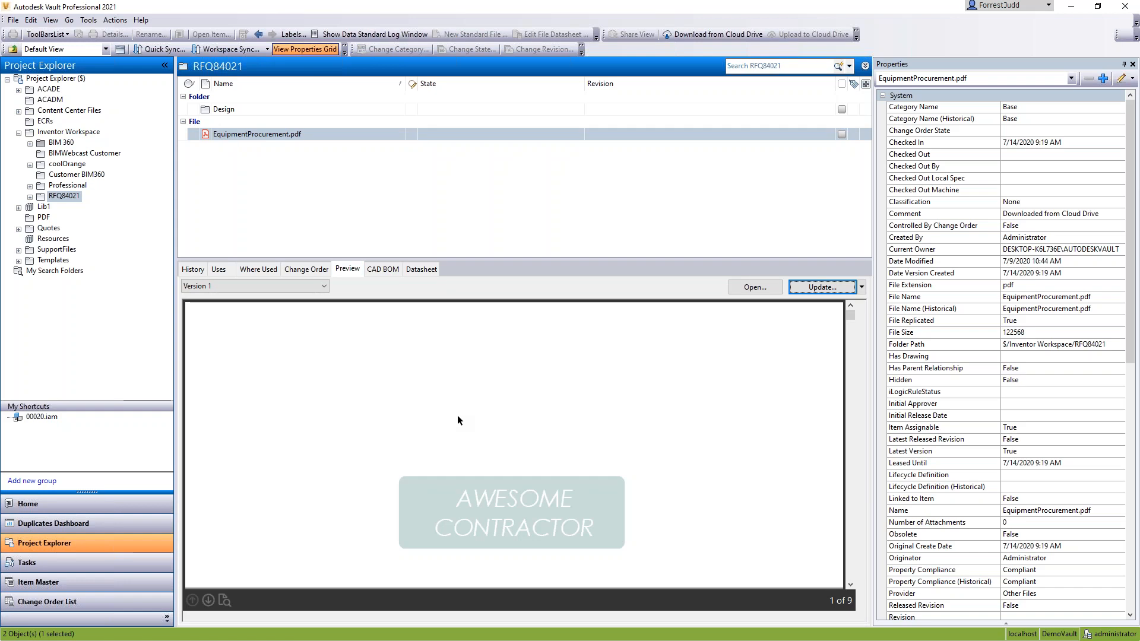
scroll(433, 412, "down", 4)
scroll(383, 408, "up", 3)
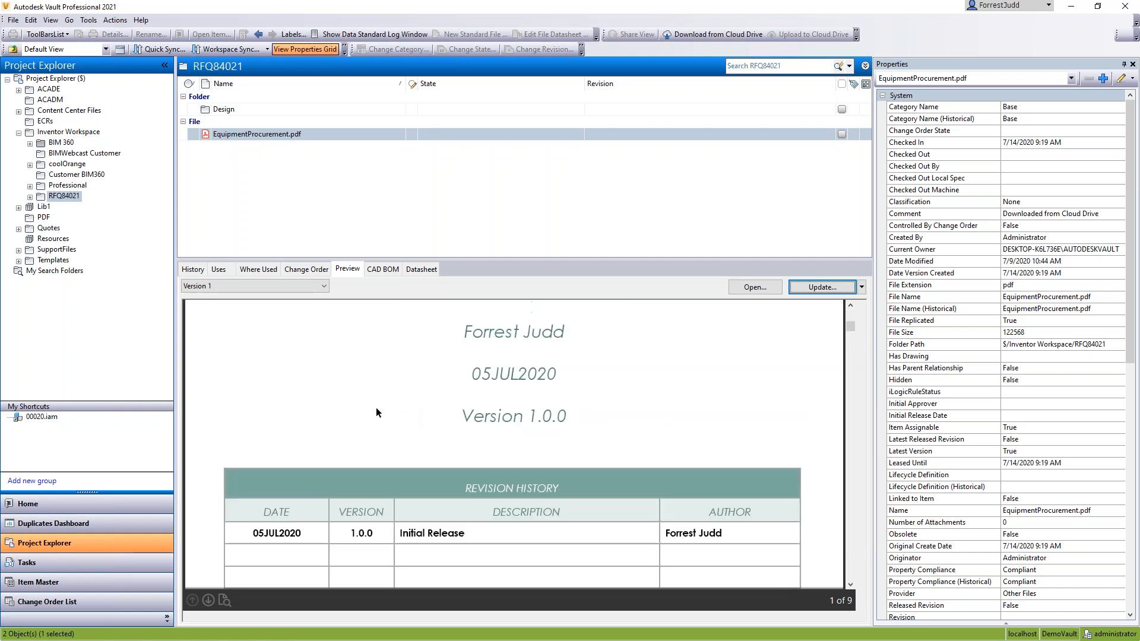
scroll(336, 410, "up", 2)
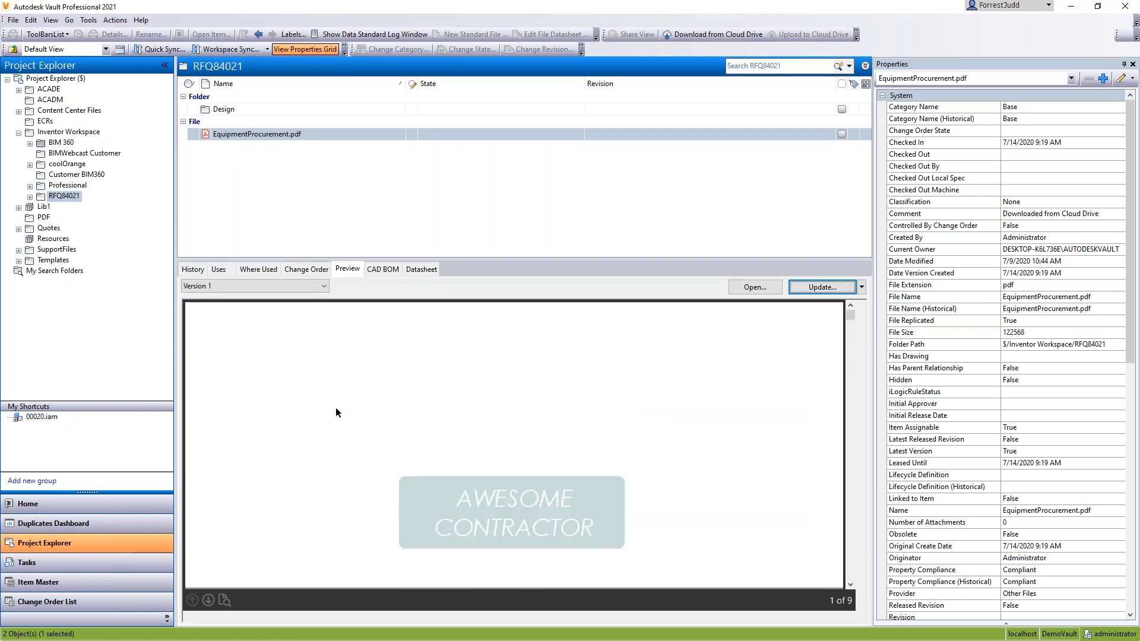
scroll(336, 410, "down", 5)
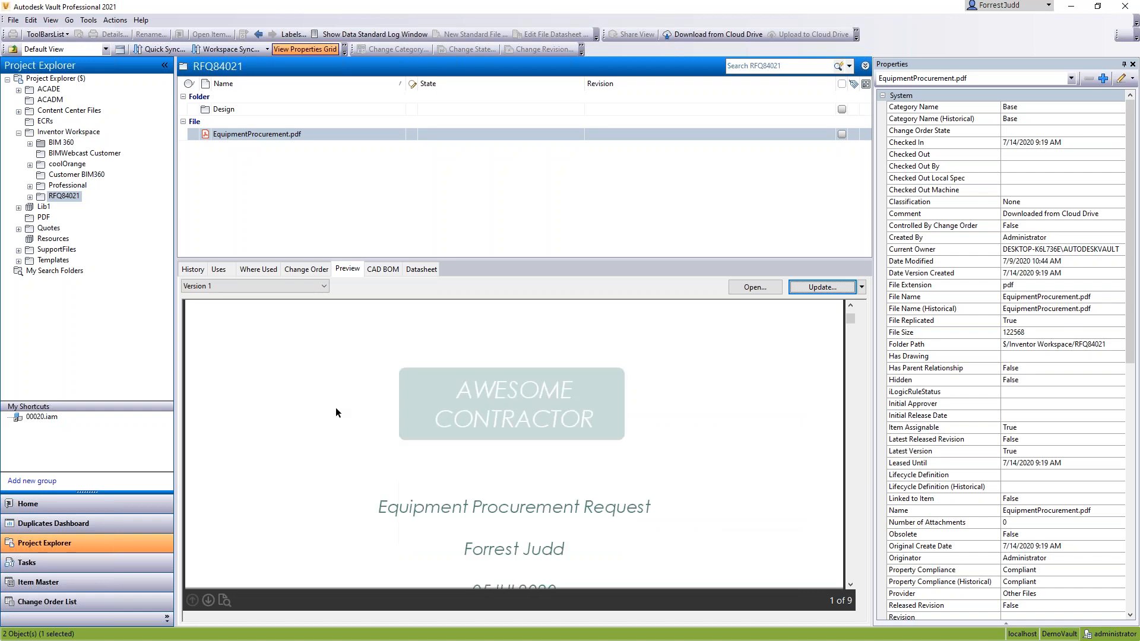
scroll(336, 408, "up", 5)
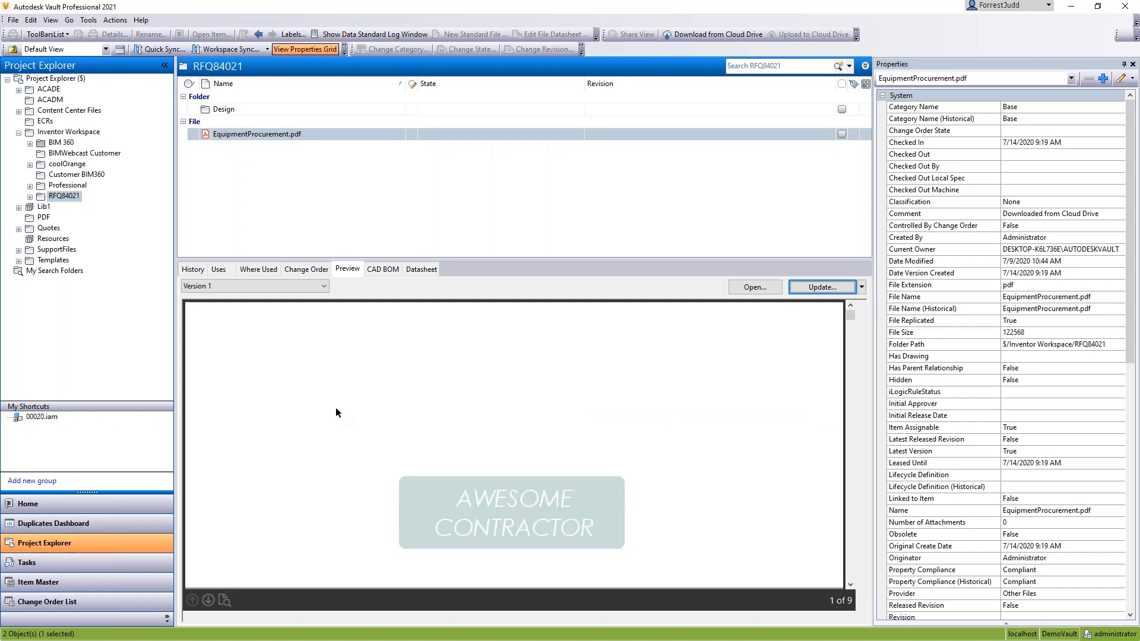
left_click(423, 160)
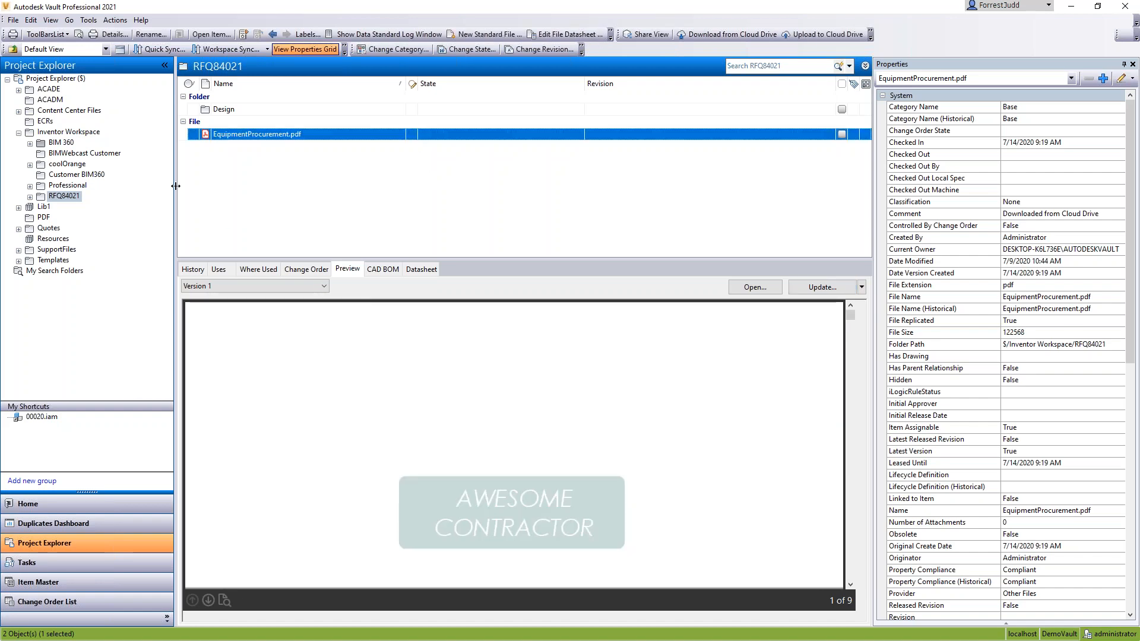
Step: Start Copy Design for SLC 40 AF.iam from the AC folder under Inventor Workspace/BIM 360
left_click(62, 144)
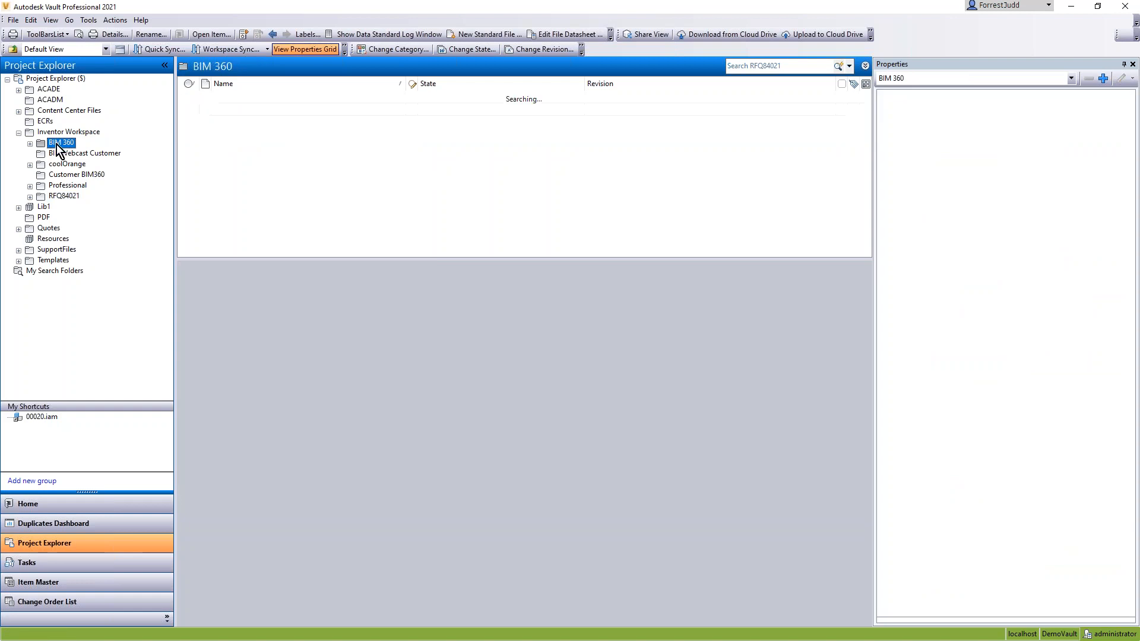
double_click(206, 110)
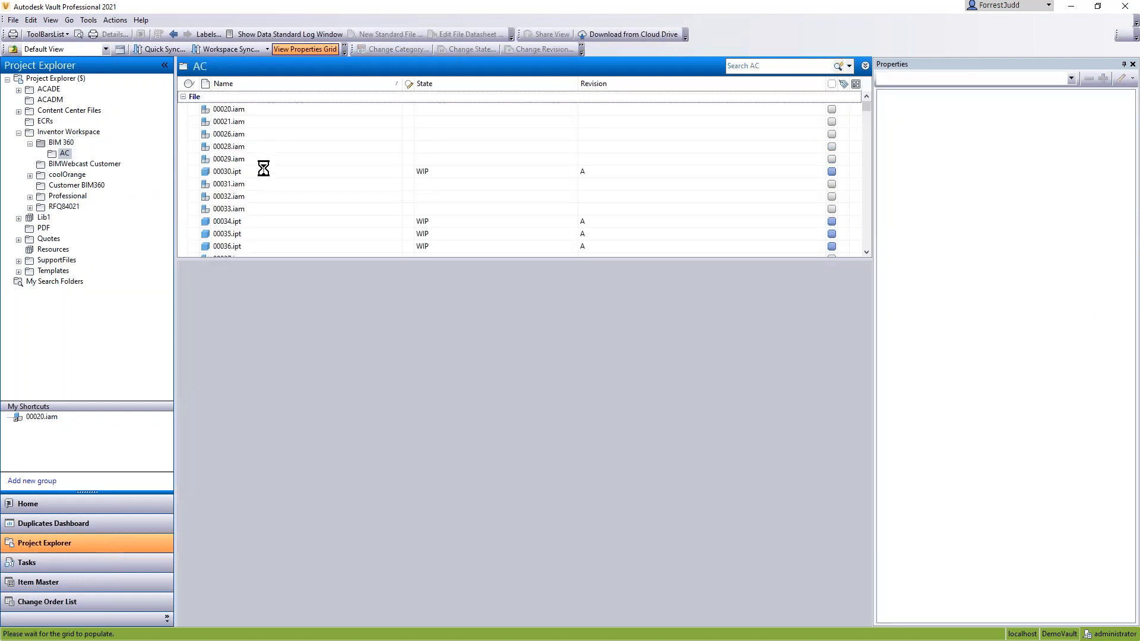
left_click_drag(868, 111, 868, 249)
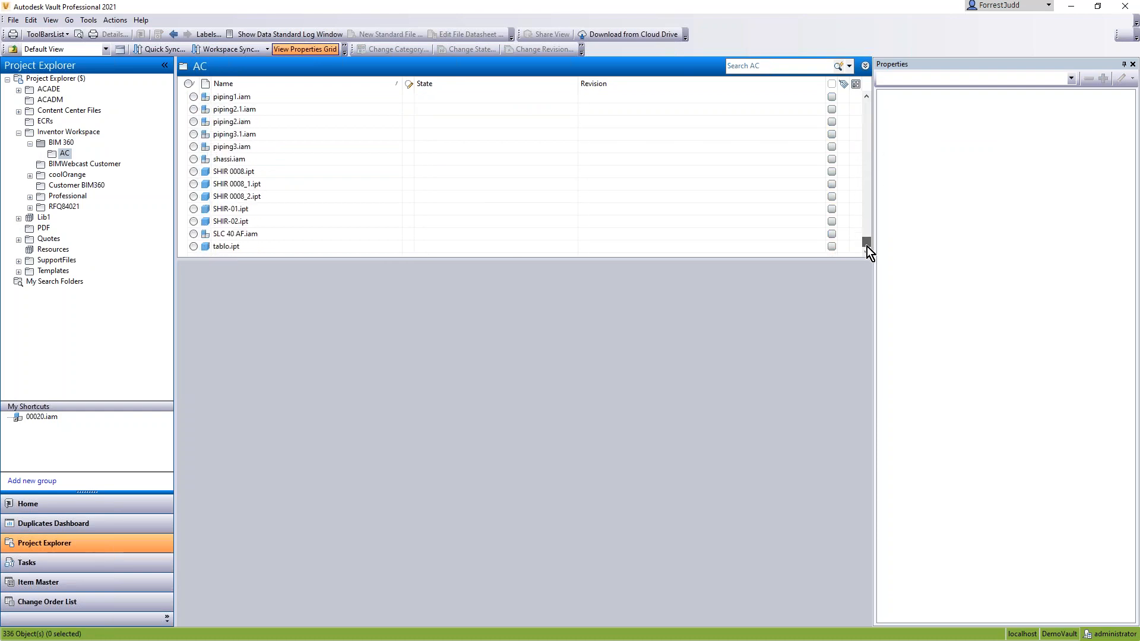
left_click(233, 234)
right_click(230, 235)
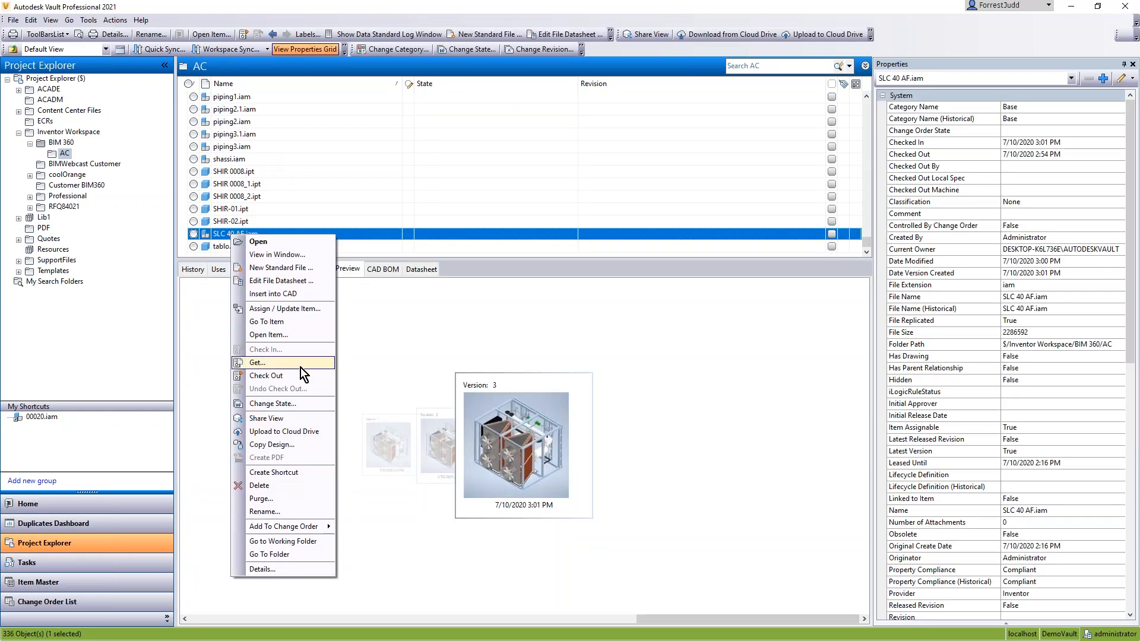
left_click(272, 444)
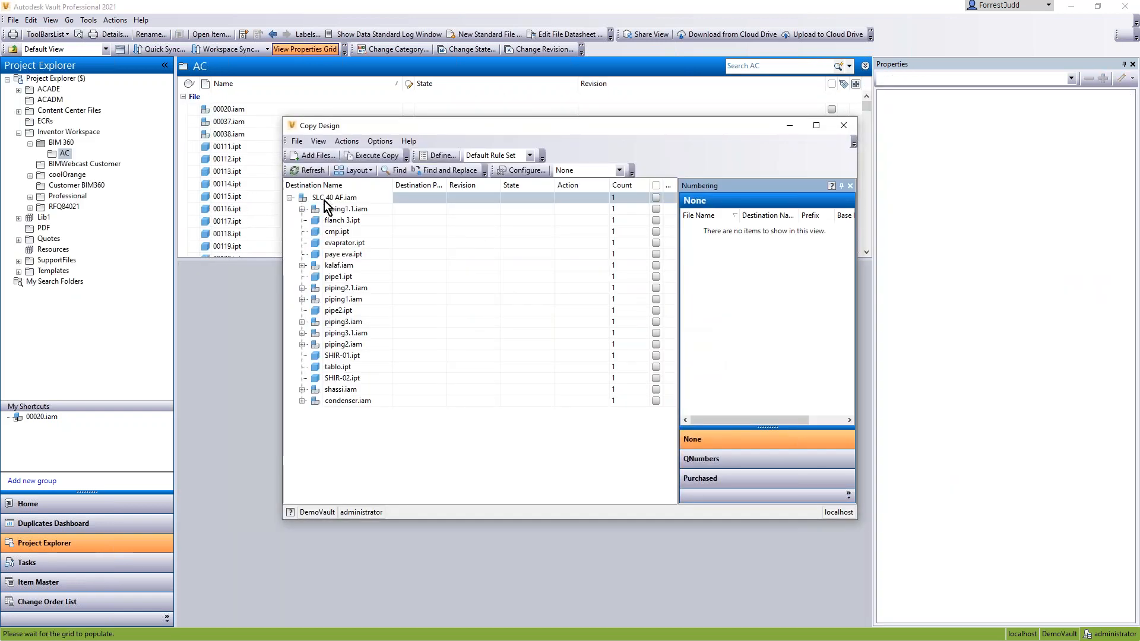
Step: Set the complete SLC 40 AF.iam assembly tree to be copied into the Design folder under RFQ84021
double_click(324, 199)
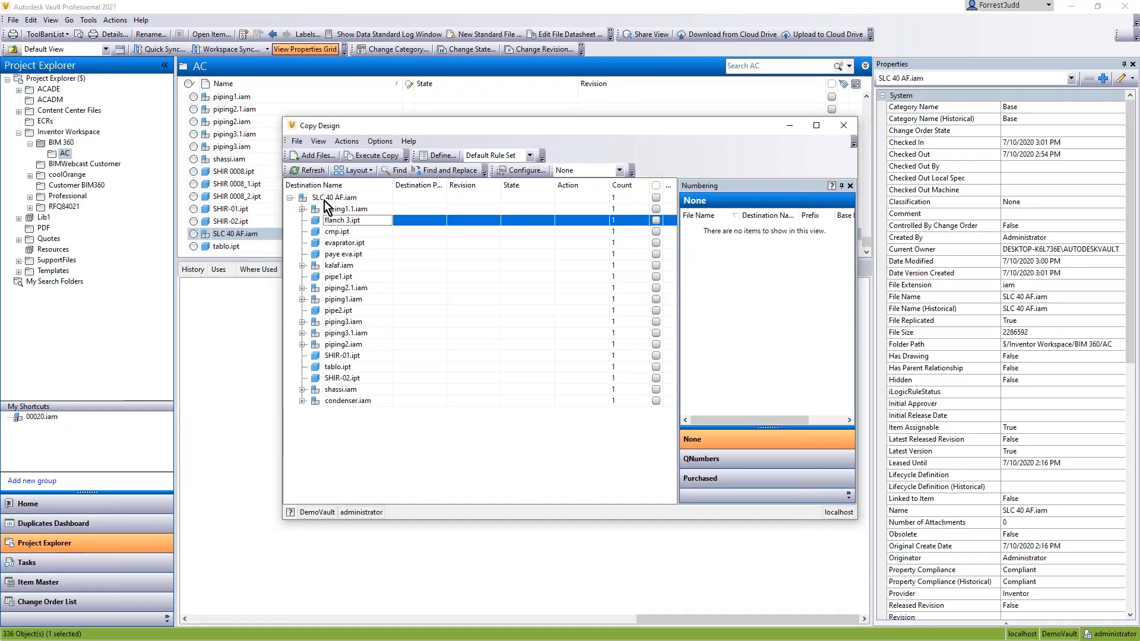
right_click(322, 198)
left_click(321, 198)
right_click(322, 199)
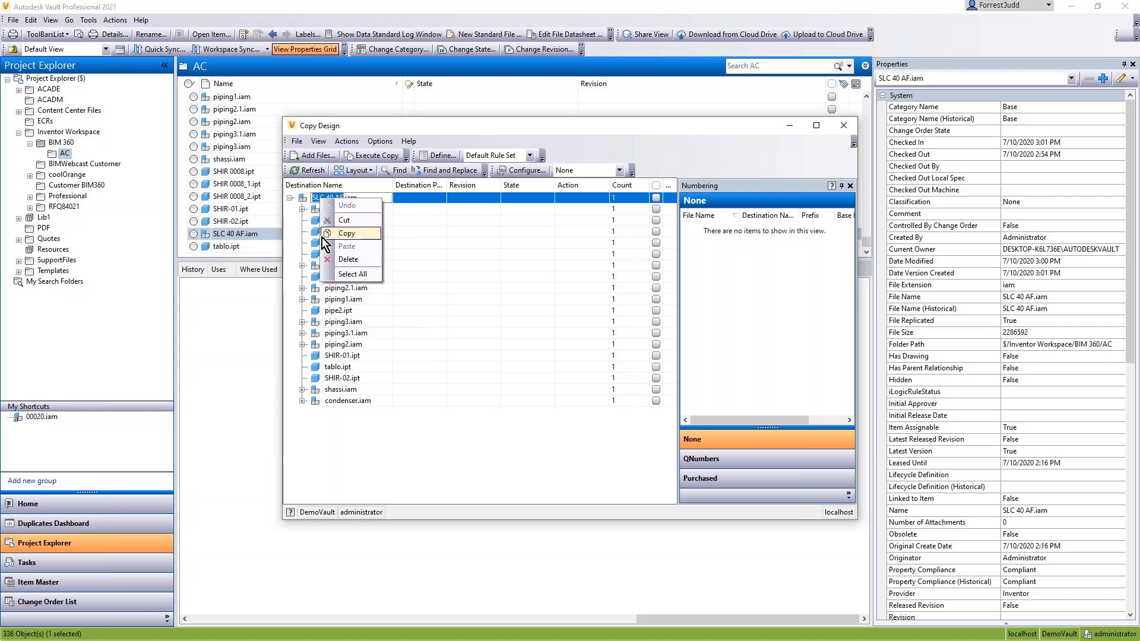
left_click(343, 463)
right_click(339, 198)
left_click(408, 249)
left_click(525, 384)
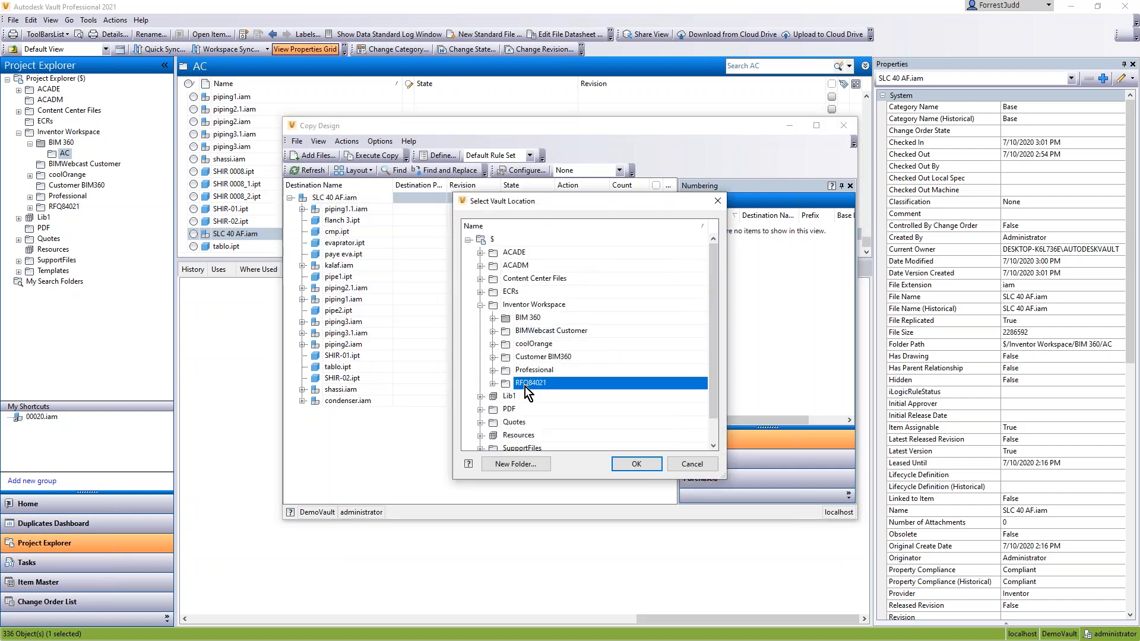
left_click(493, 384)
left_click(536, 396)
left_click(636, 463)
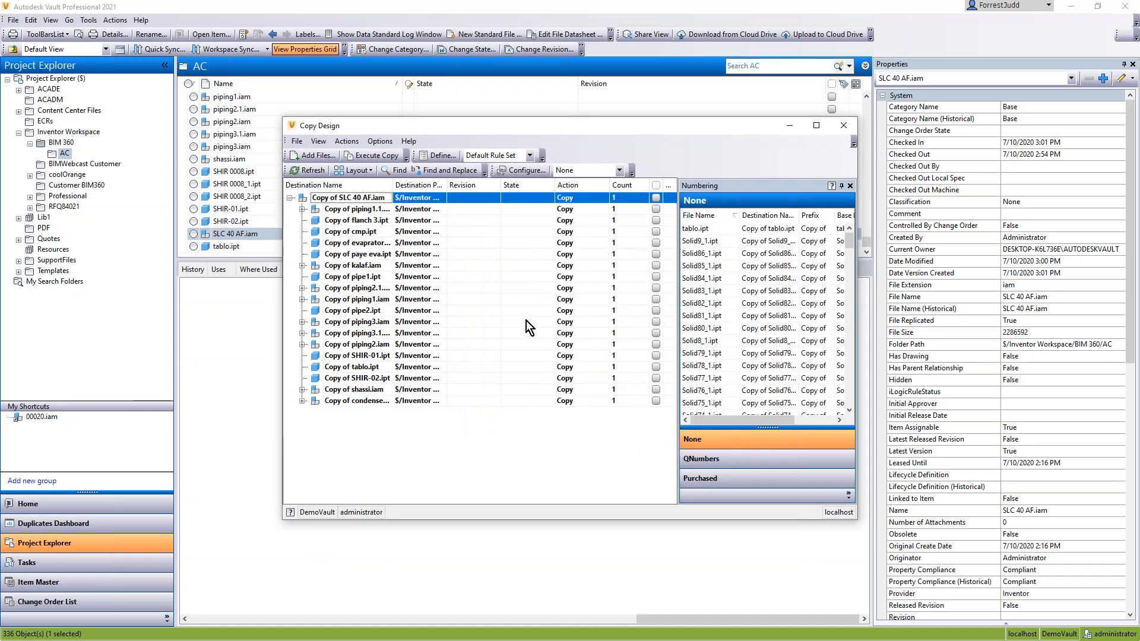
Step: Apply the automatic five-digit numbering scheme to all files in the numbering list, execute the copy and close Copy Design
left_click(716, 234)
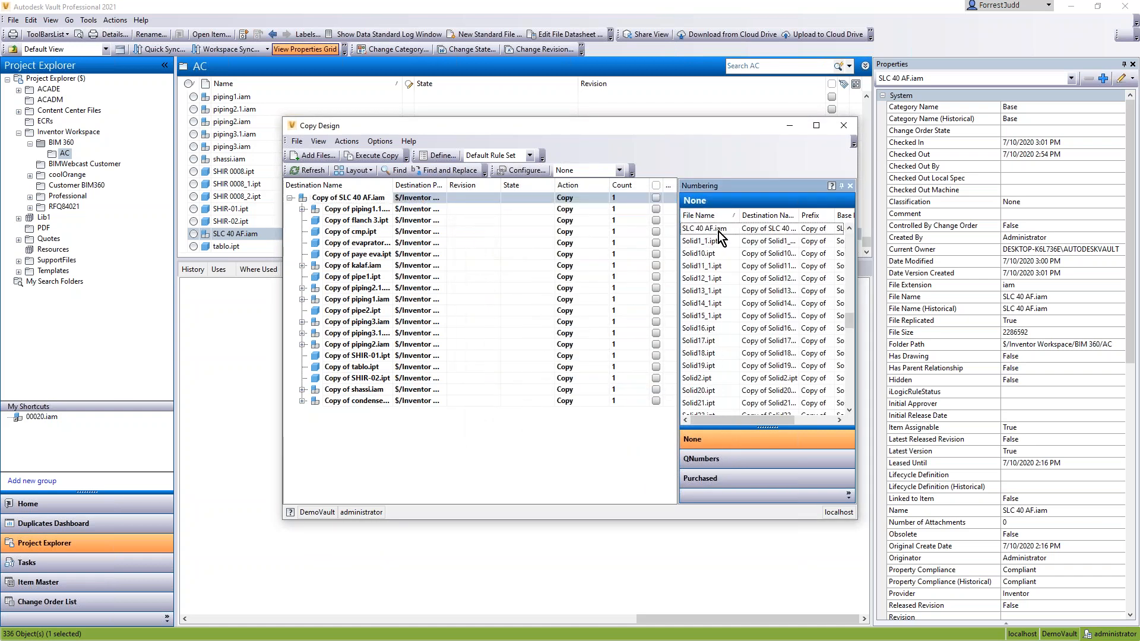
left_click_drag(848, 319, 852, 235)
left_click_drag(704, 233, 707, 242)
scroll(716, 308, "down", 9)
scroll(717, 312, "down", 20)
left_click(698, 403, "shift")
right_click(688, 342)
mouse_move(792, 405)
left_click(836, 423)
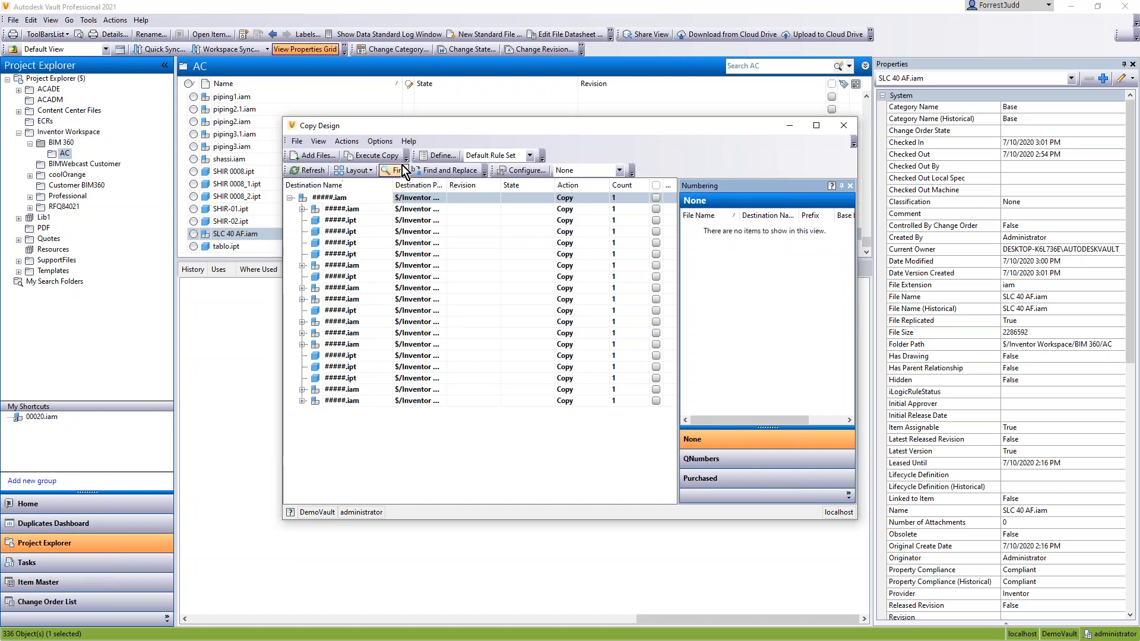
left_click(376, 156)
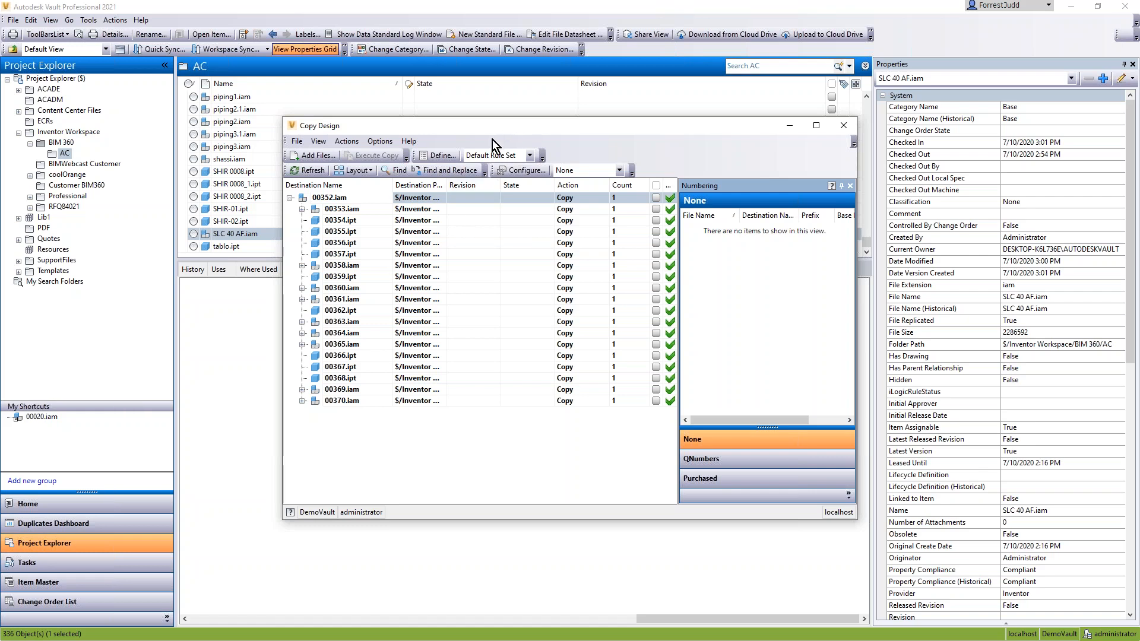
left_click(846, 126)
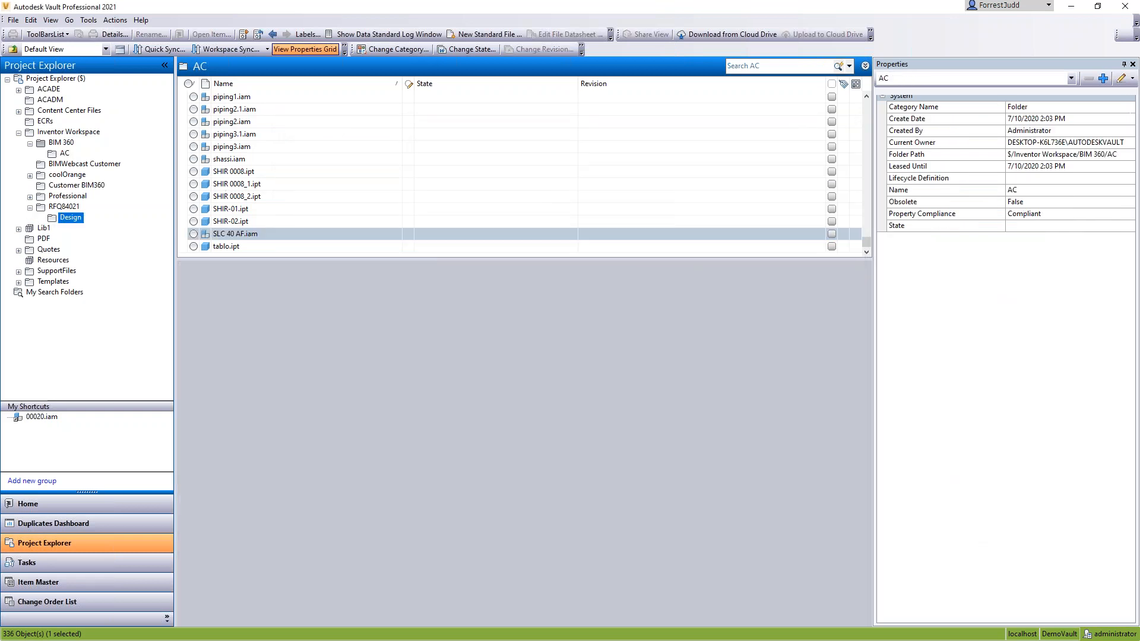
Step: Open 00352.iam from the RFQ84021 Design folder in Inventor and enter the BIM Content environment
right_click(227, 110)
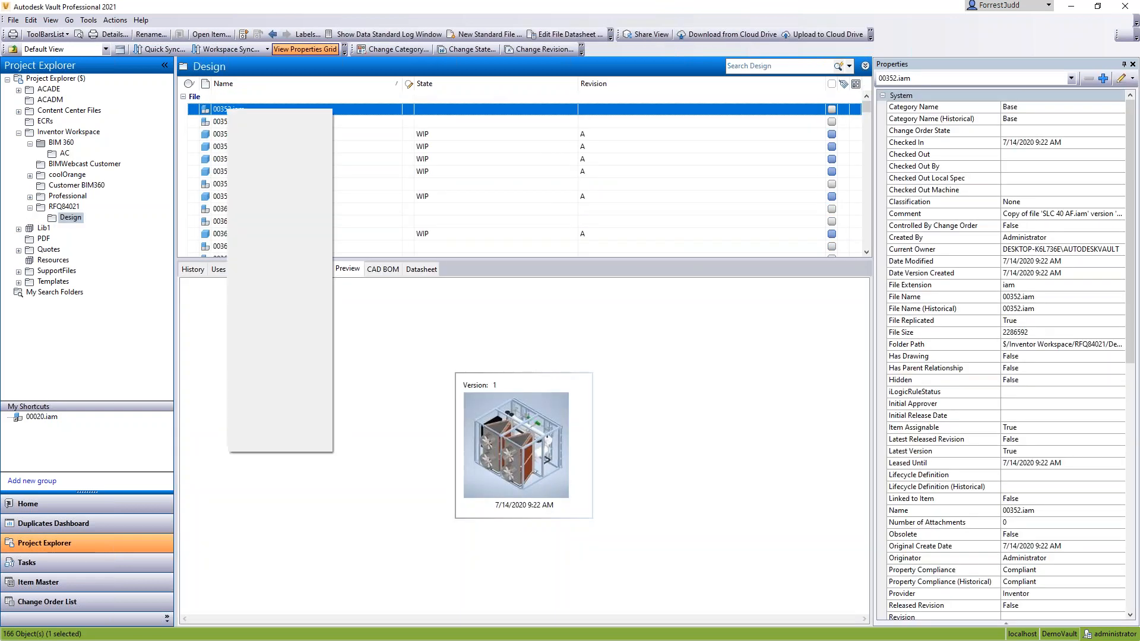
left_click(260, 119)
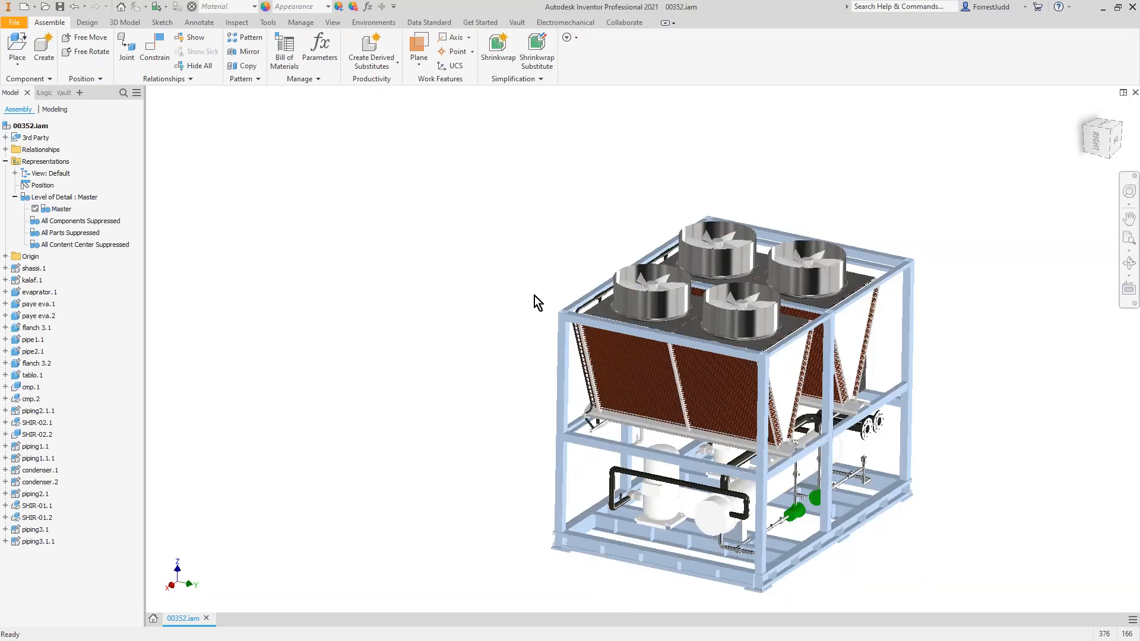
middle_click_drag(535, 295, 379, 249)
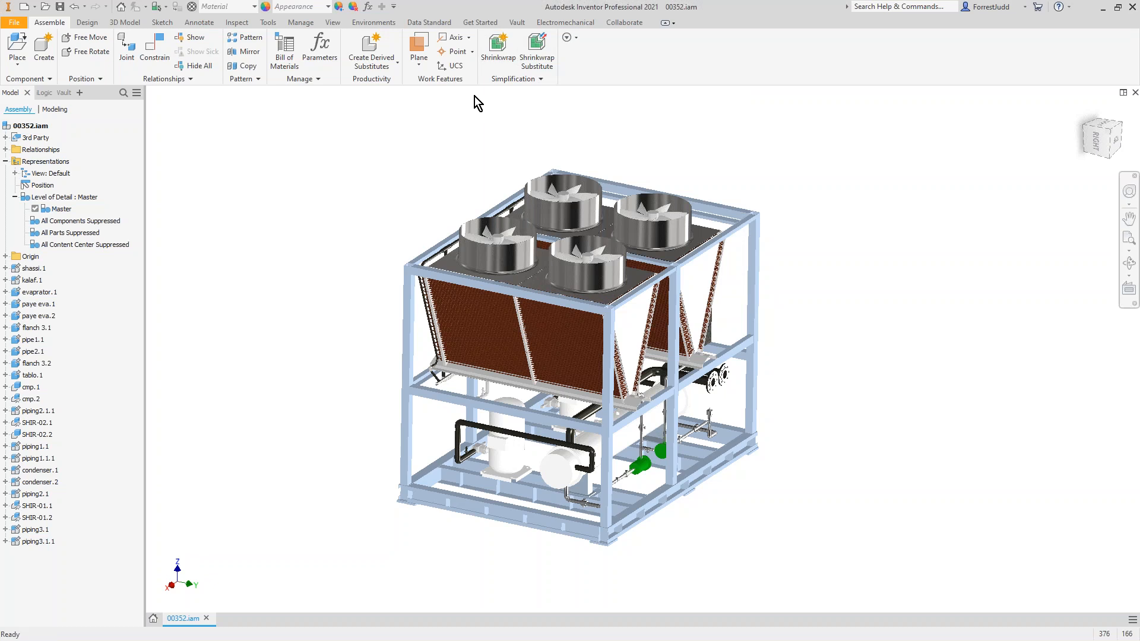
left_click(371, 22)
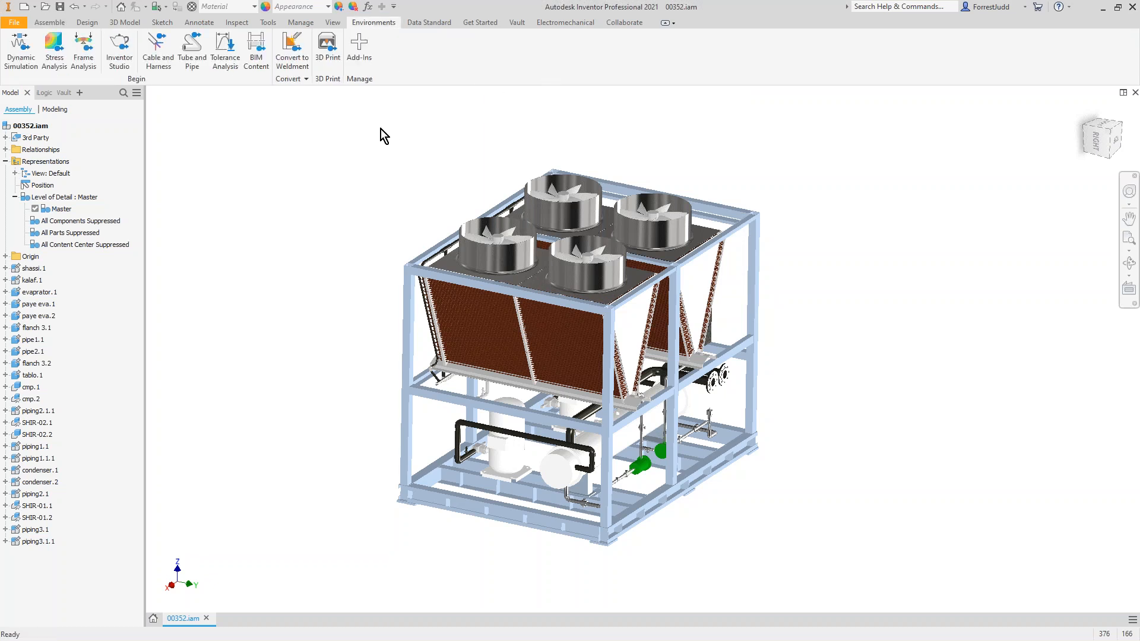
left_click(257, 59)
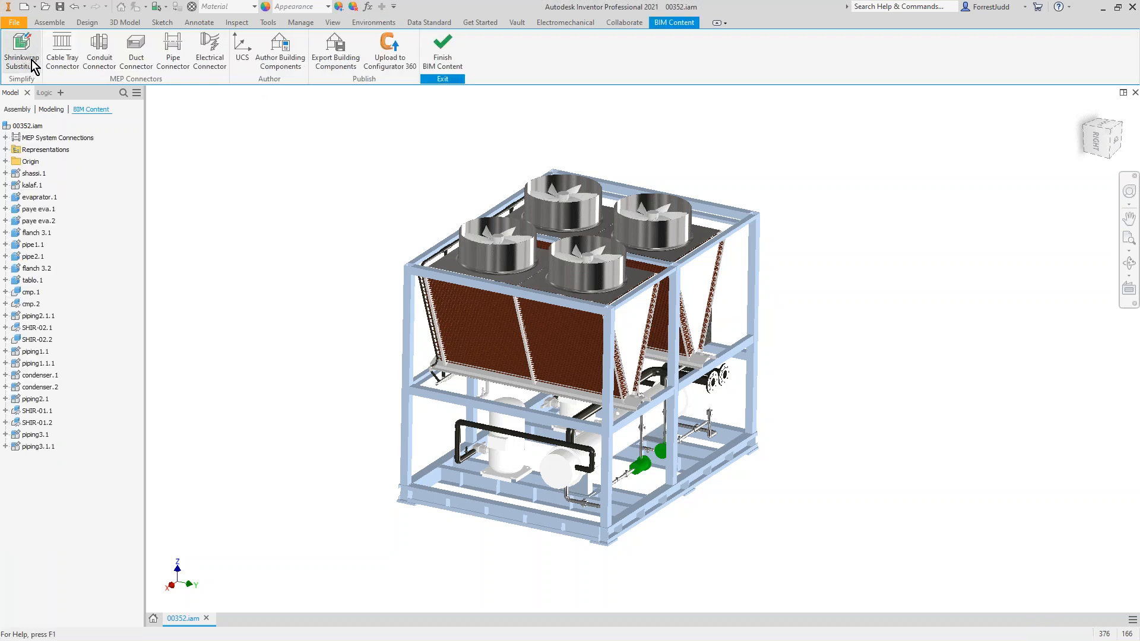
Step: Start a Shrinkwrap Substitute with parts removed by size, picking the small valve on the black pipe for a 3.358 in maximum diagonal
middle_click_drag(413, 208, 443, 203)
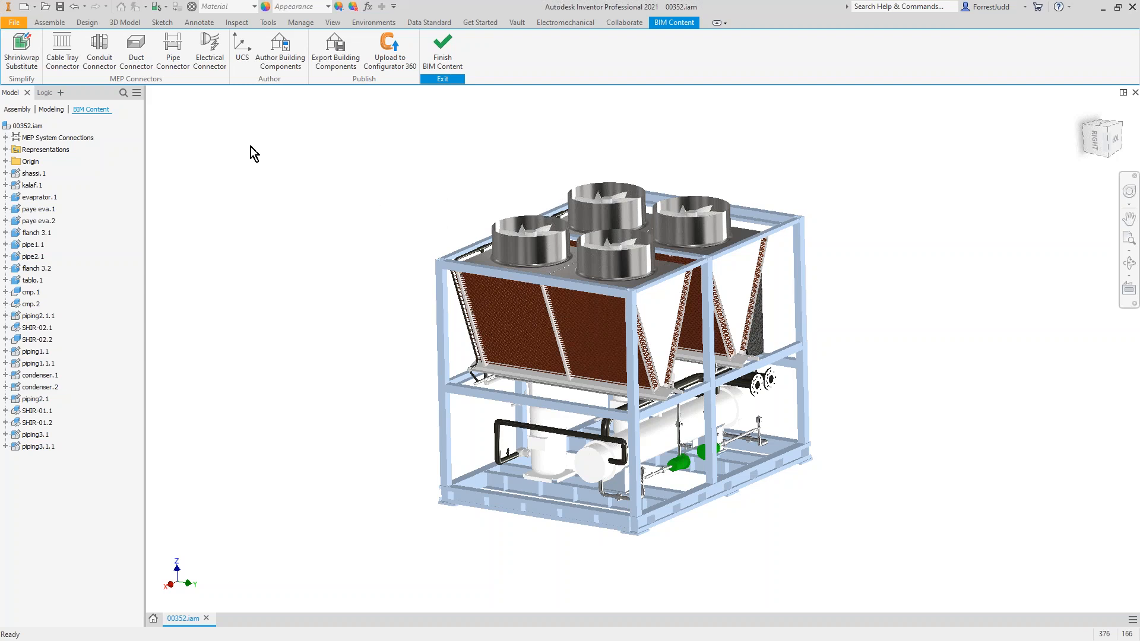
left_click(20, 52)
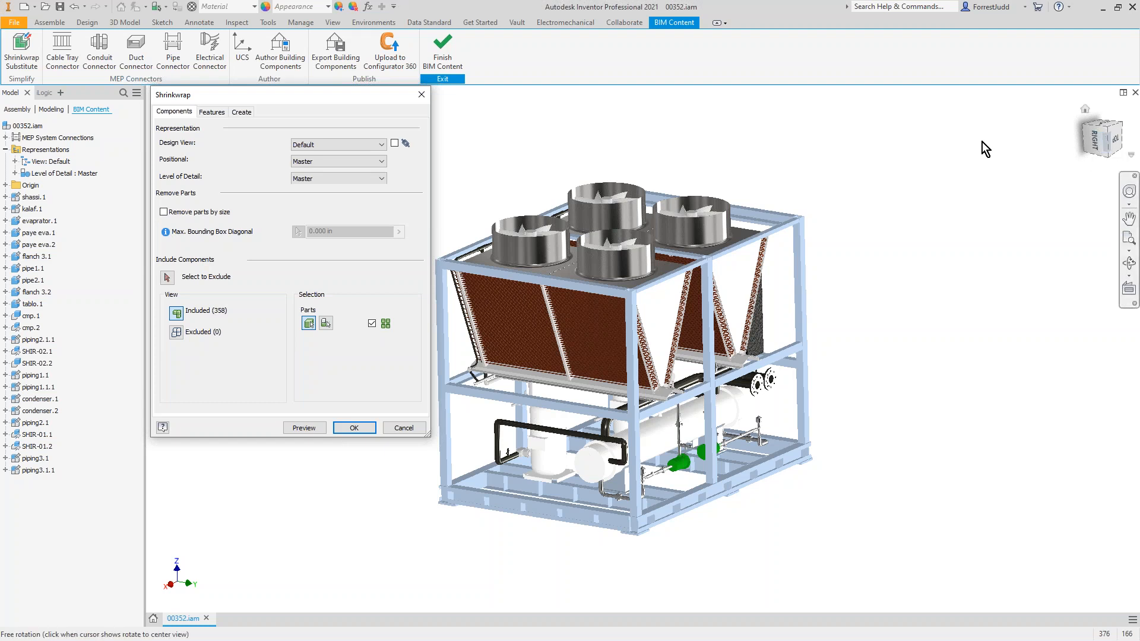
scroll(482, 426, "down", 3)
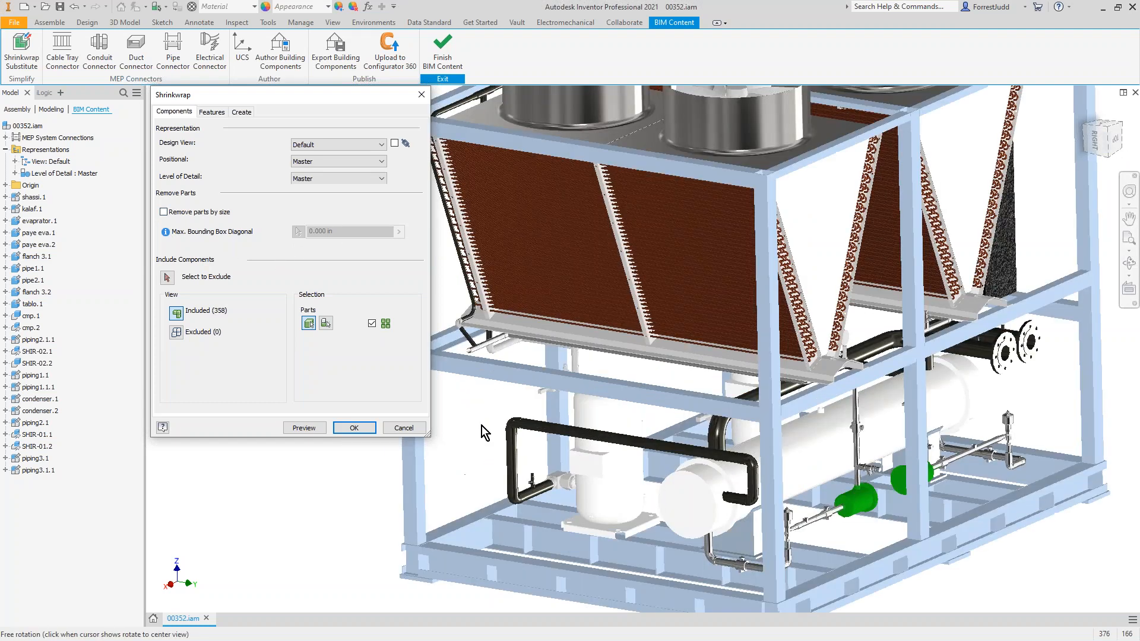
left_click(164, 212)
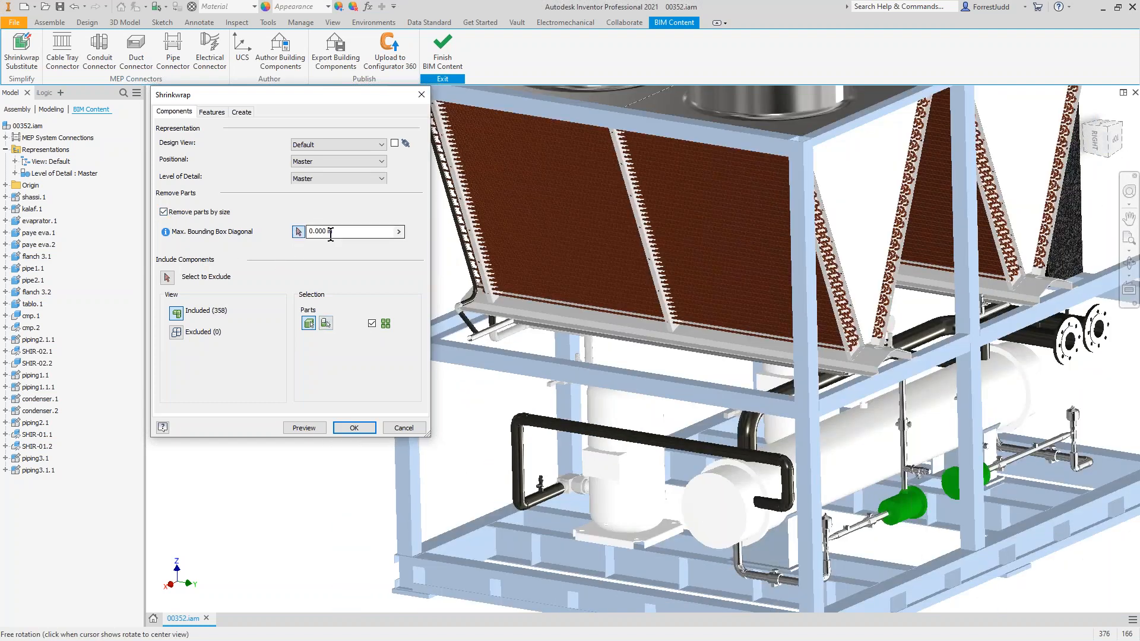
left_click(299, 232)
scroll(537, 466, "down", 3)
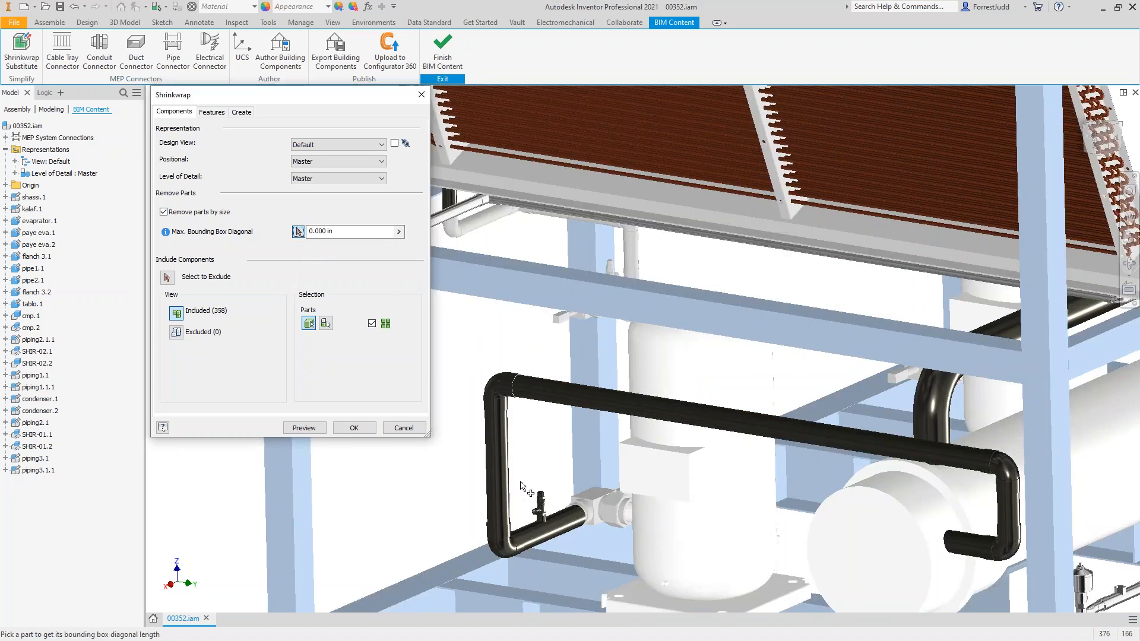
left_click(542, 506)
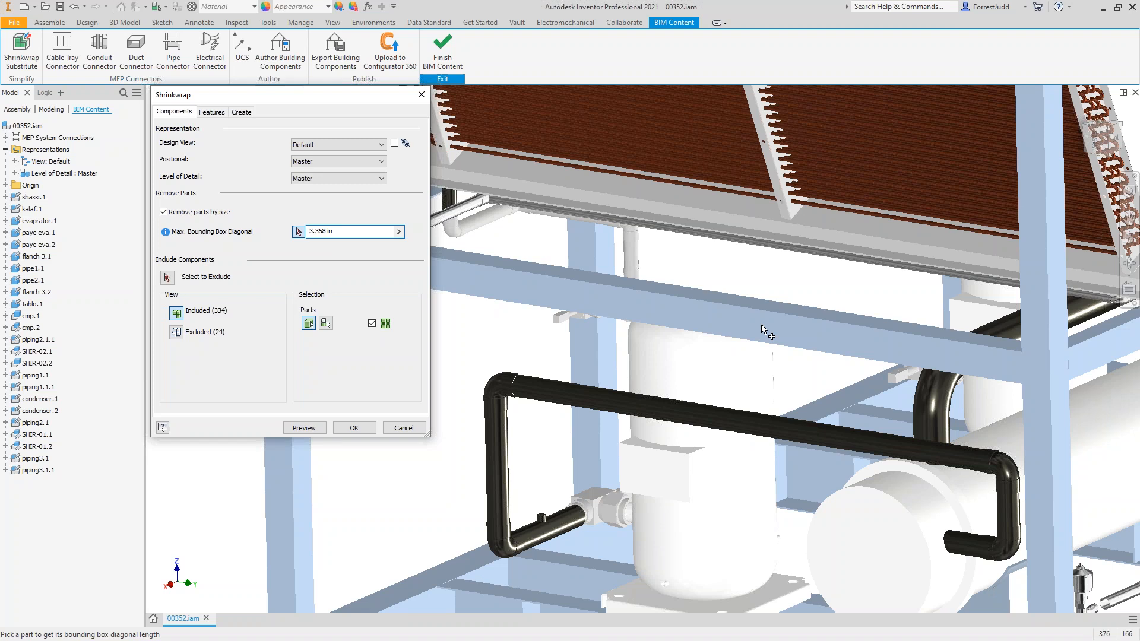
Step: Raise the maximum bounding box diagonal for removed parts to 12.271 in by picking the green component on the lower piping
scroll(767, 332, "down", 4)
middle_click_drag(676, 322, 651, 319)
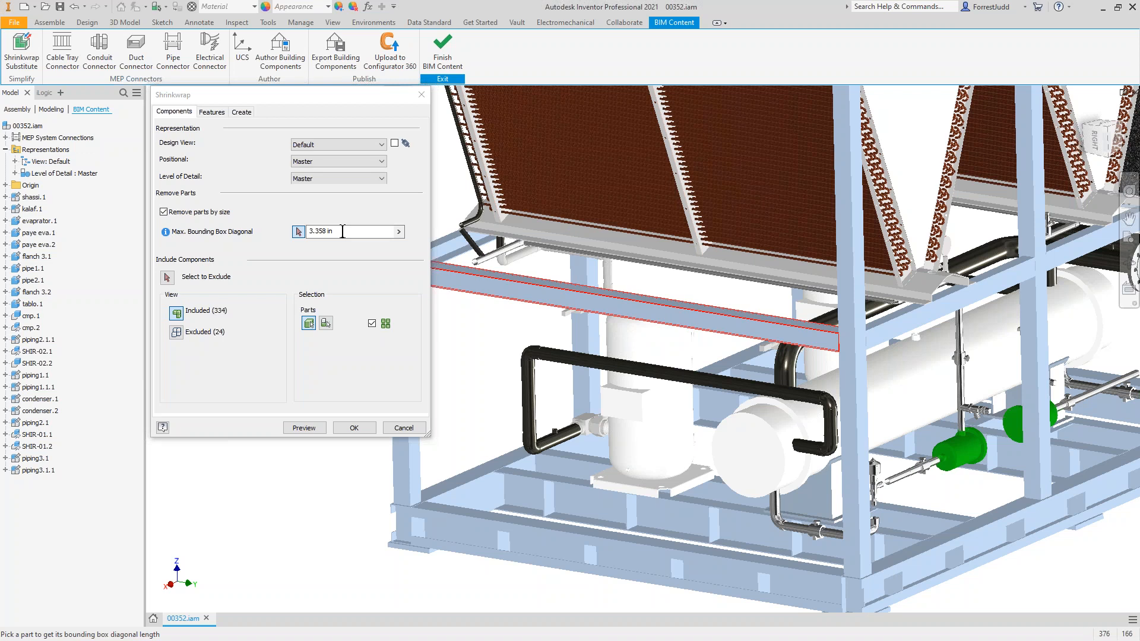
middle_click_drag(958, 490, 763, 426)
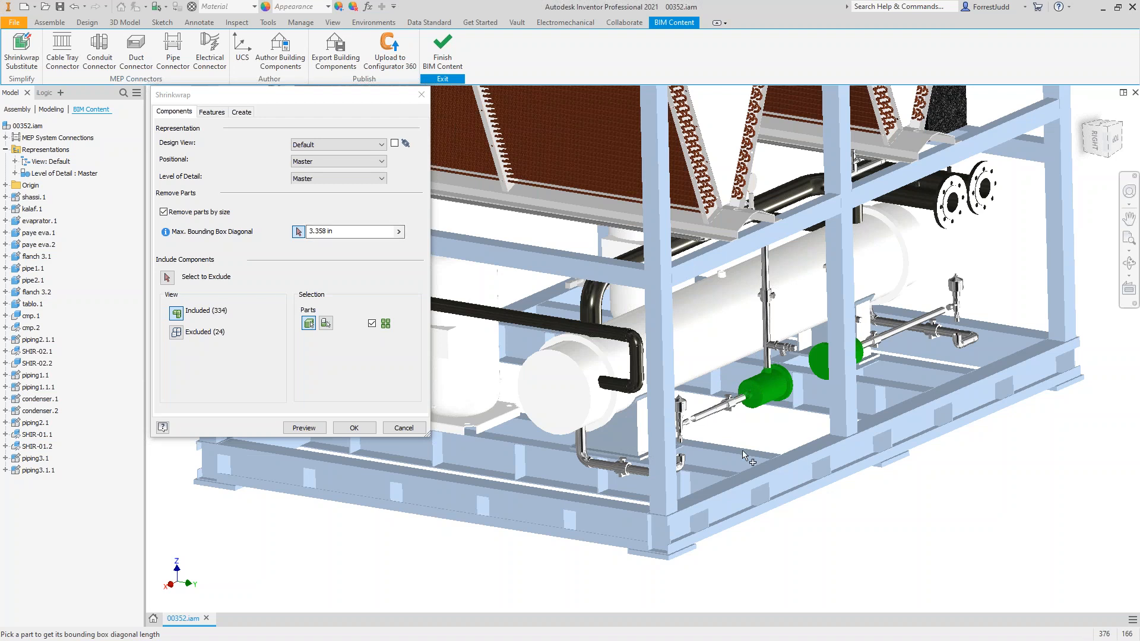
left_click(761, 389)
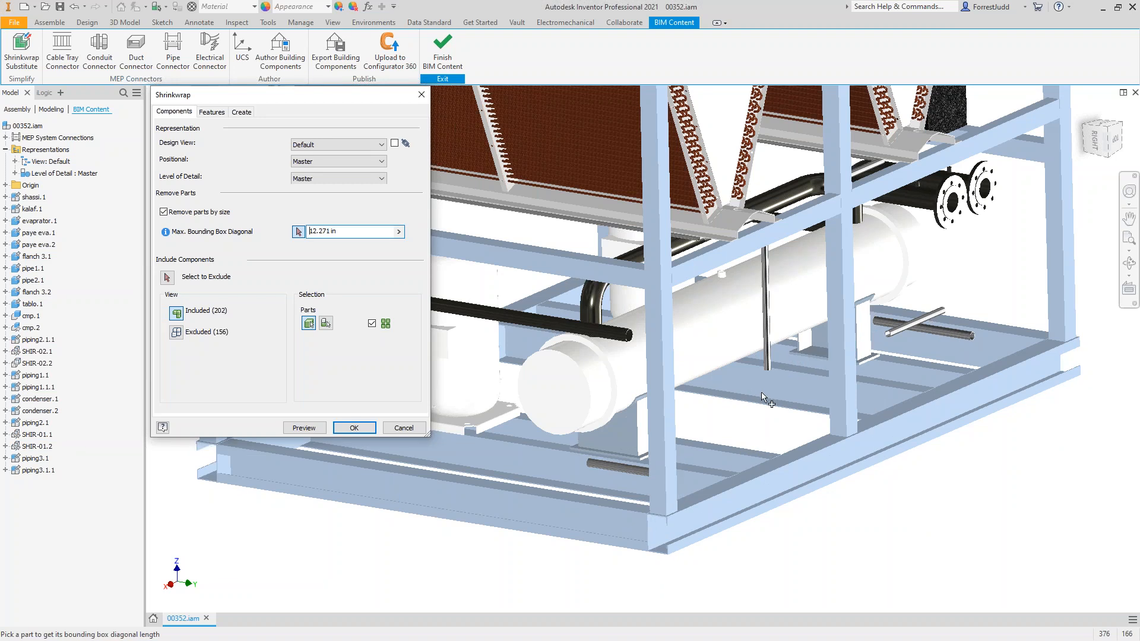
scroll(772, 362, "up", 3)
middle_click_drag(735, 349, 804, 399)
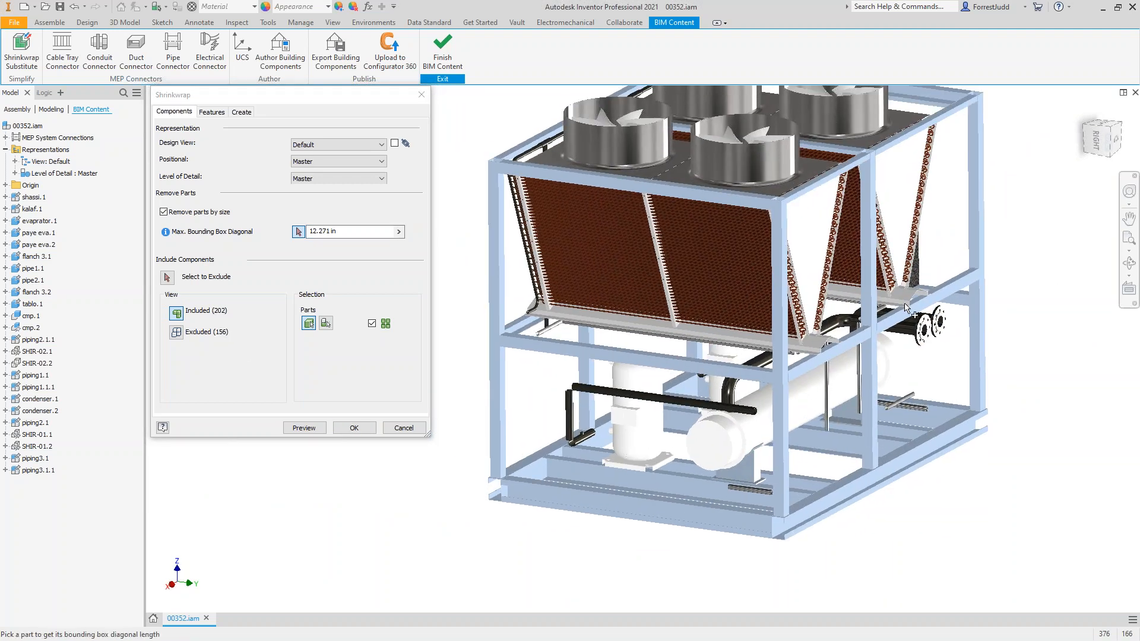
Step: Bring the excluded foot plates under the base frame corners back into the shrinkwrap and return to the included parts
middle_click_drag(859, 320, 787, 265, "shift")
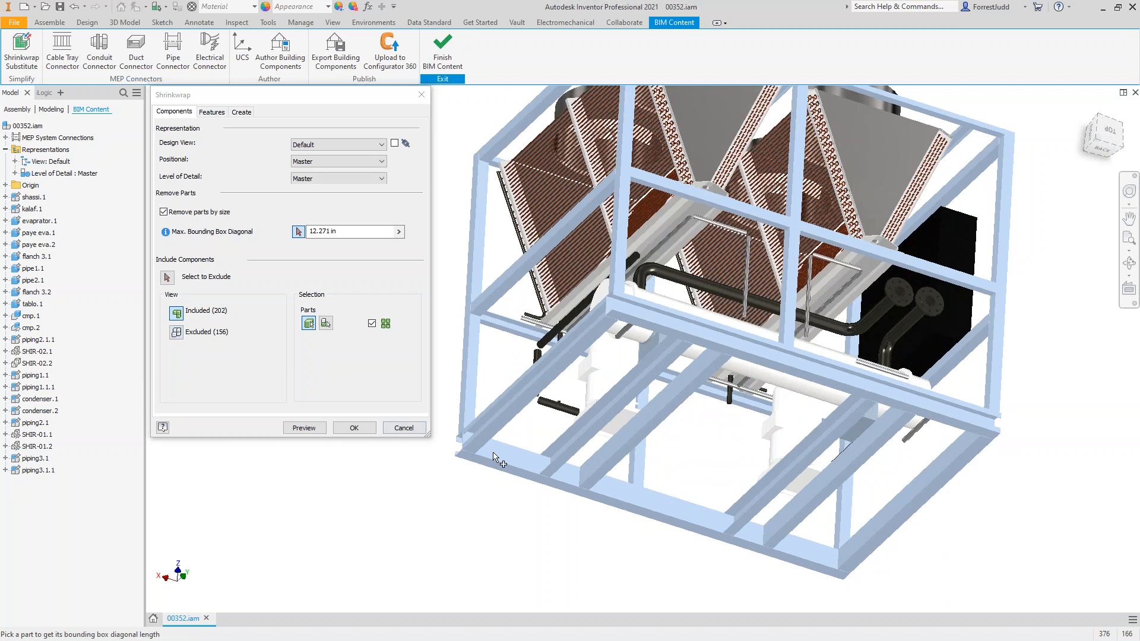
left_click(177, 332)
scroll(475, 458, "up", 2)
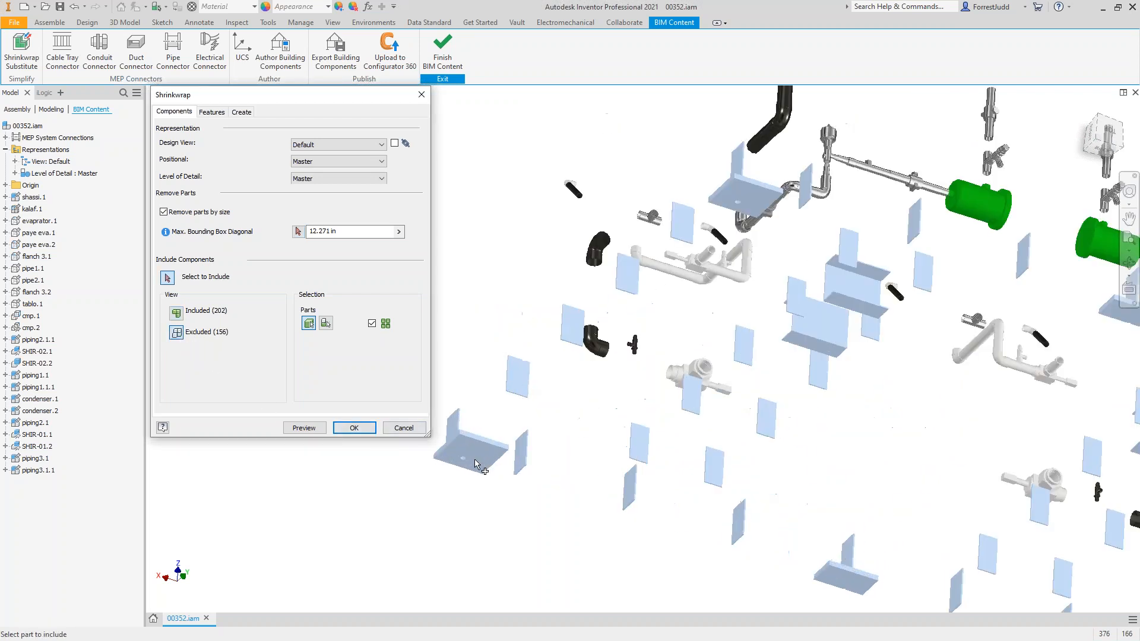
left_click(475, 460)
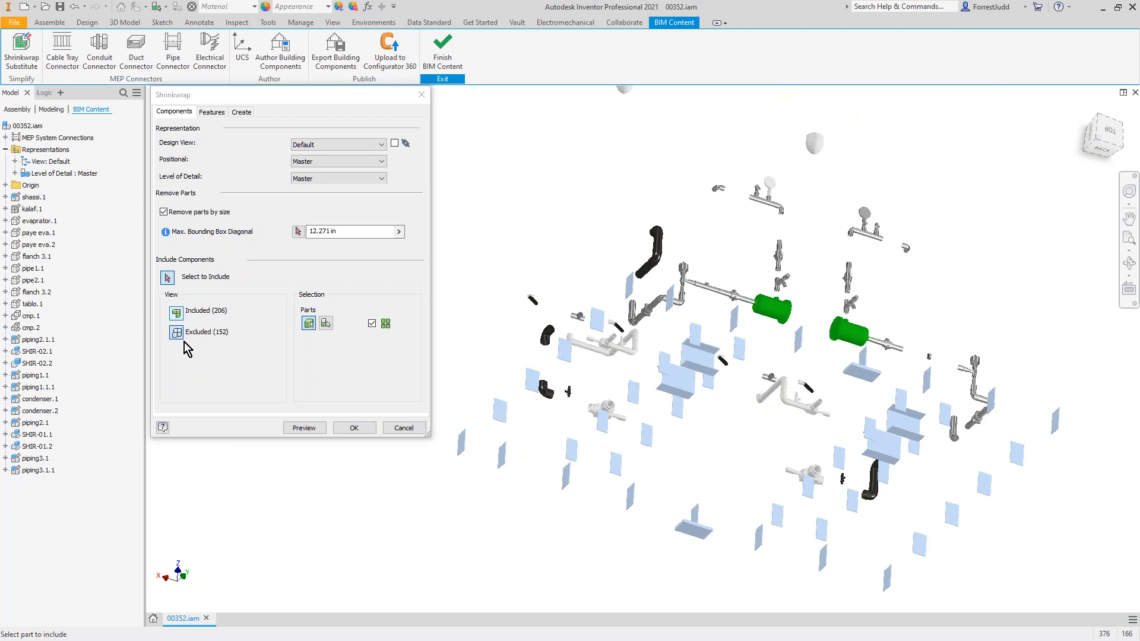
left_click(178, 314)
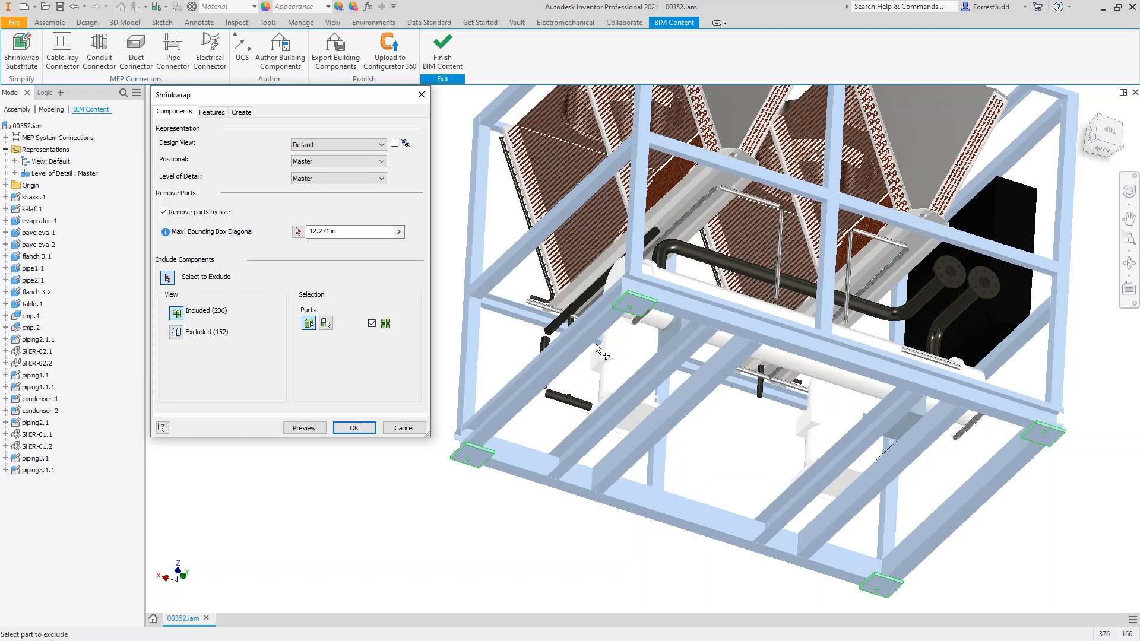
Step: Add the excluded black pipe elbows and the short straight black pipe back to the shrinkwrap's included parts
middle_click_drag(629, 343, 475, 490, "shift")
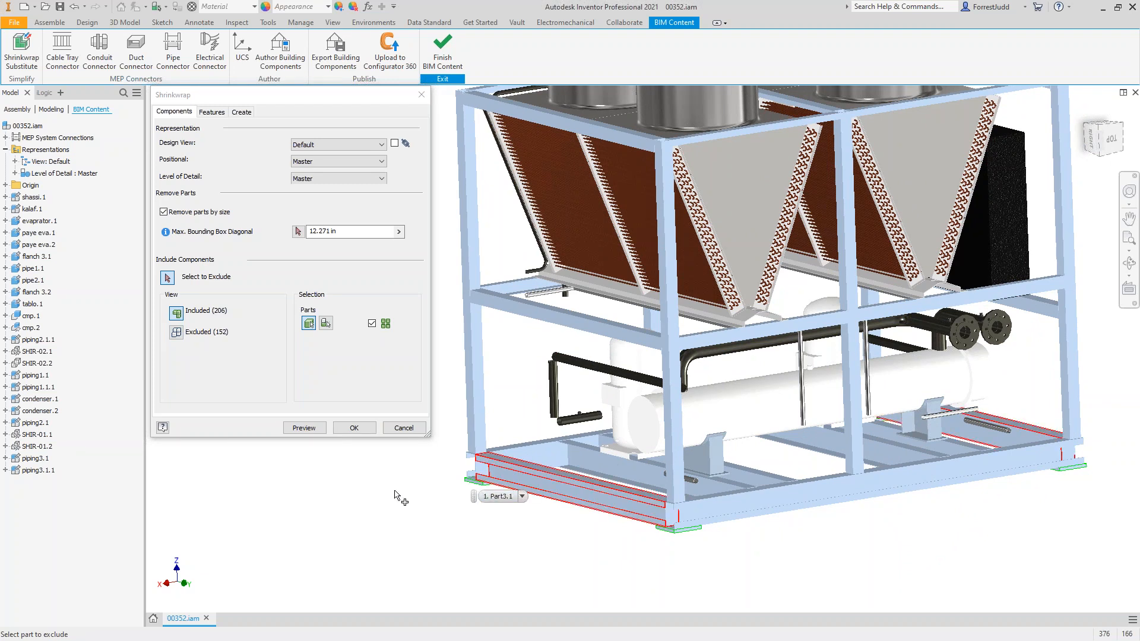
scroll(680, 544, "down", 5)
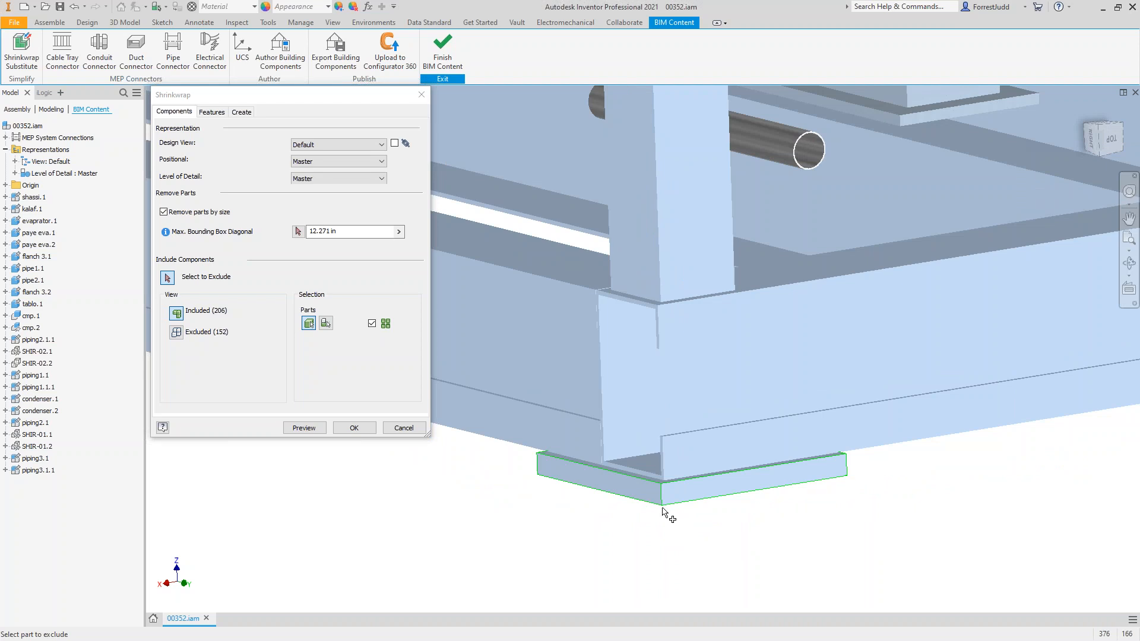
scroll(659, 505, "up", 6)
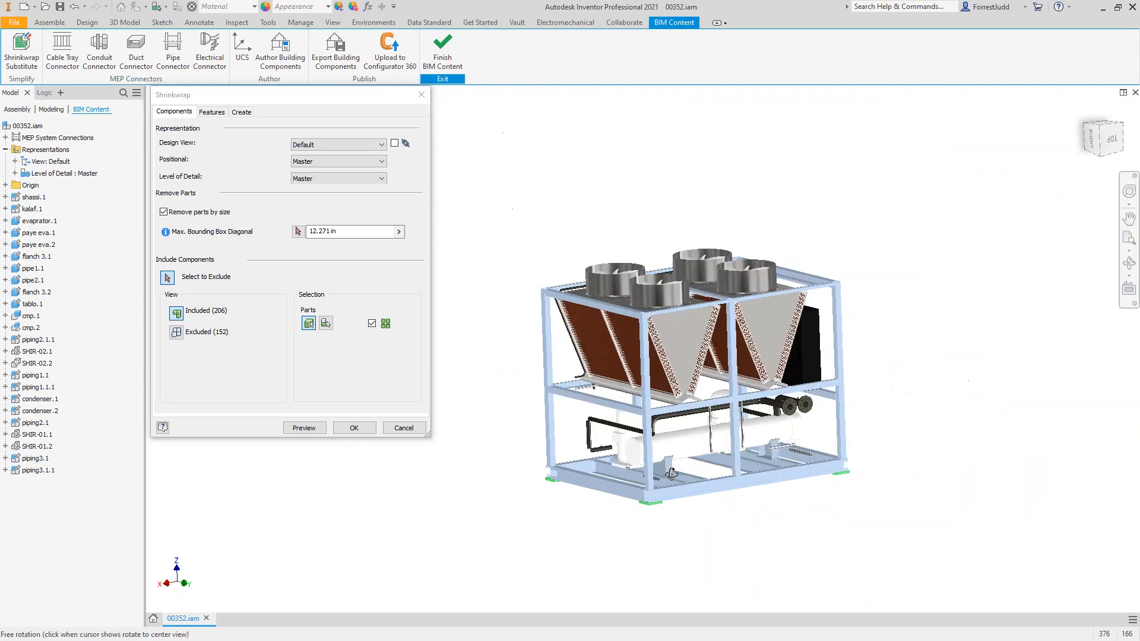
scroll(679, 417, "down", 3)
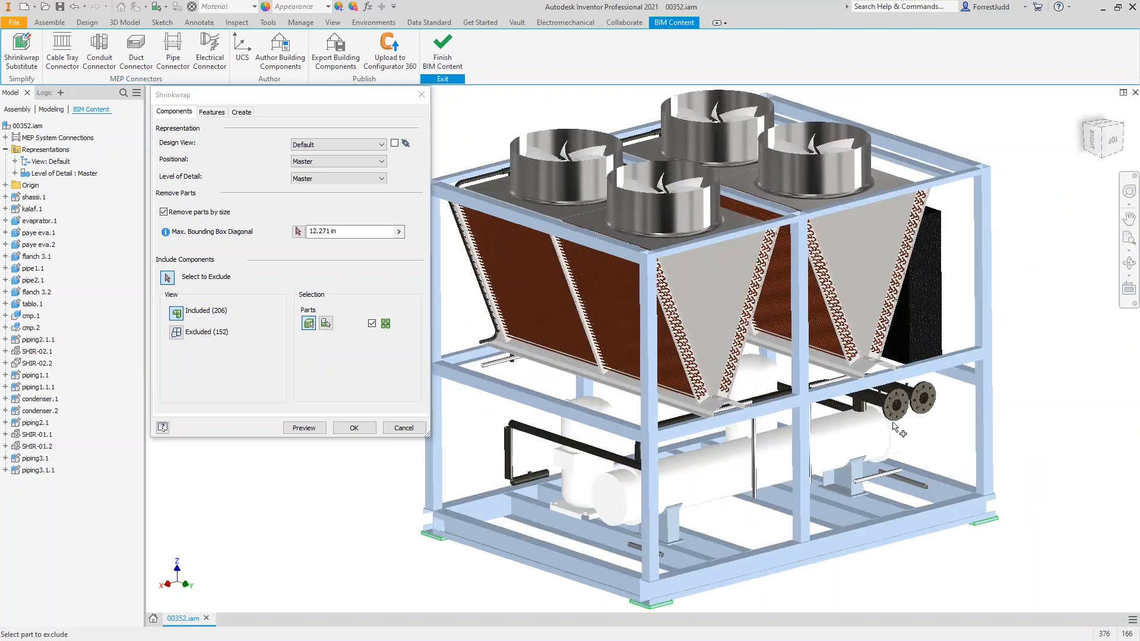
scroll(648, 509, "down", 2)
scroll(585, 479, "up", 1)
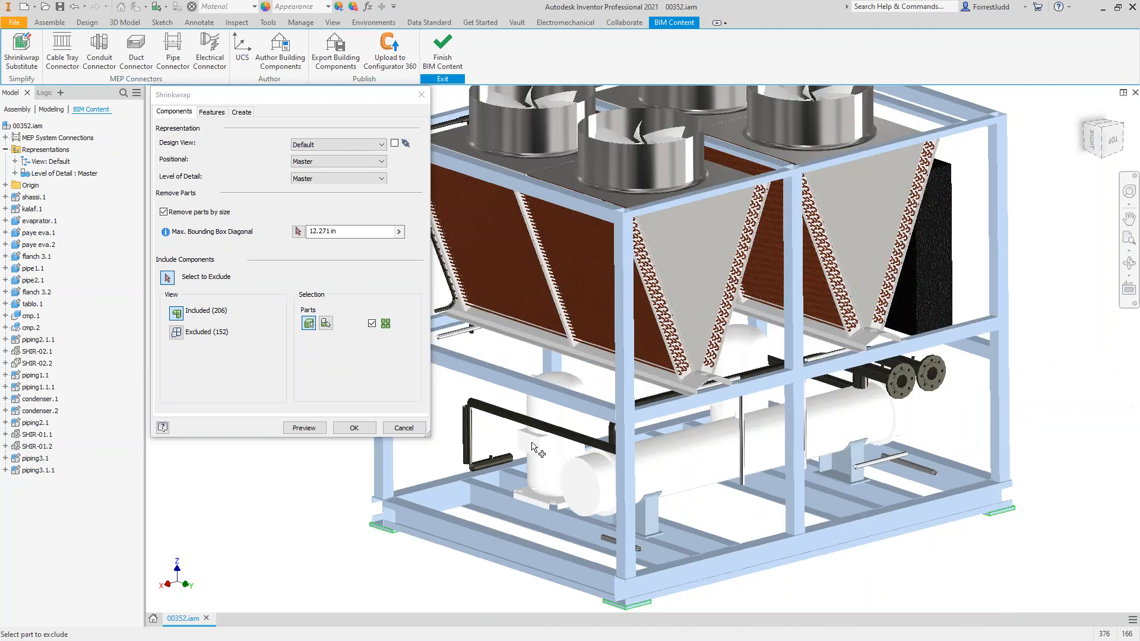
left_click(177, 332)
left_click(470, 406)
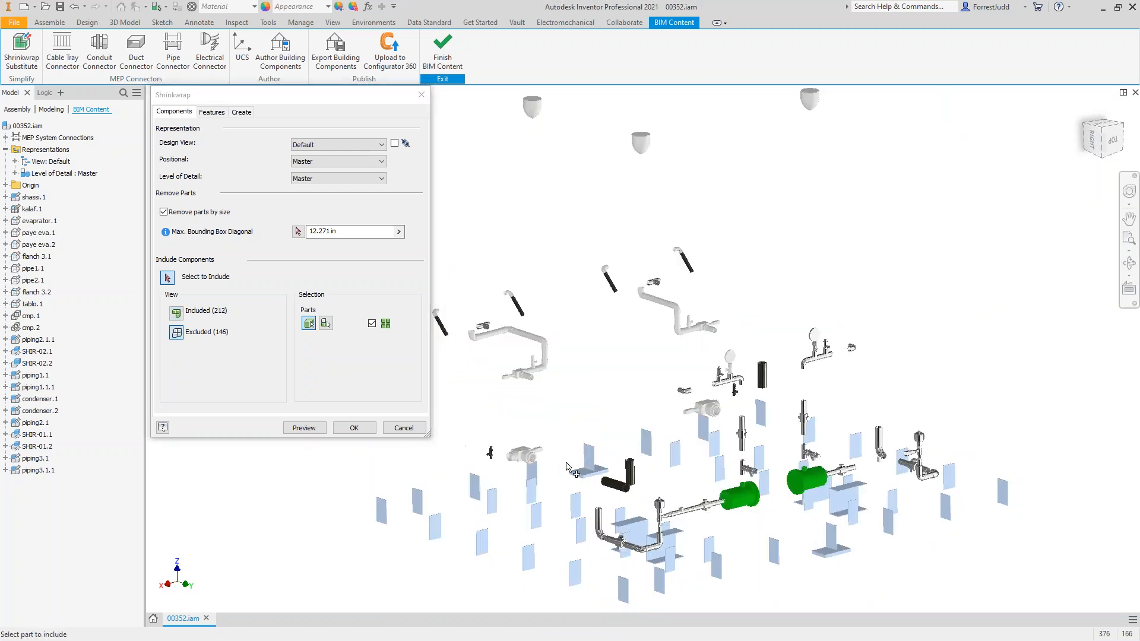
left_click(631, 477)
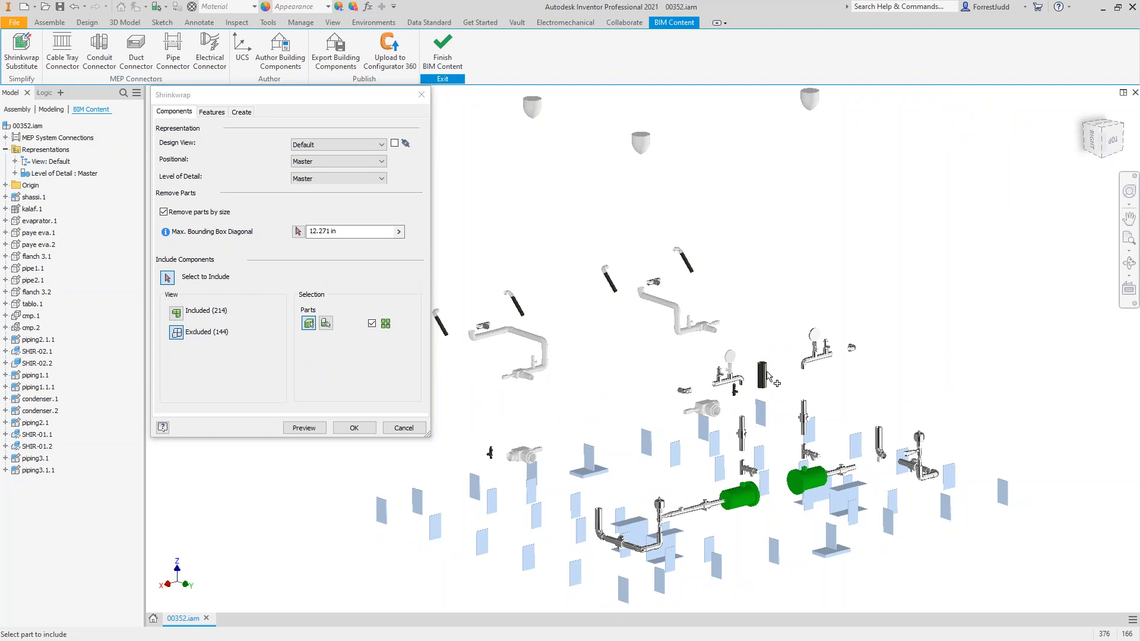
left_click(176, 311)
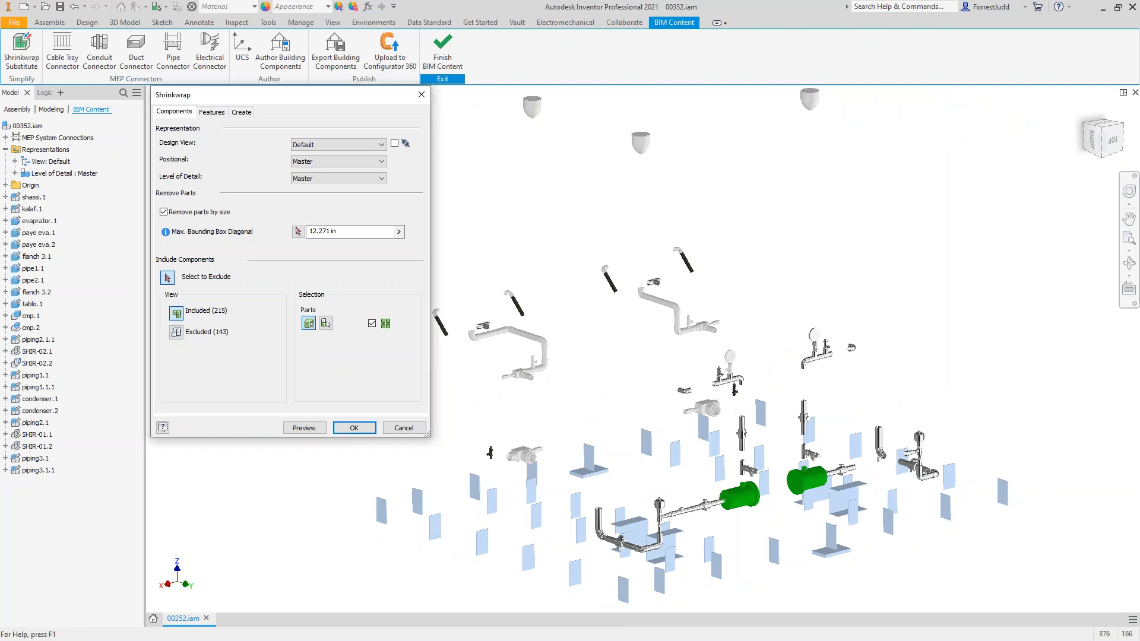
Step: Exclude the copper-coloured condenser coil parts from the shrinkwrap
left_click(1092, 138)
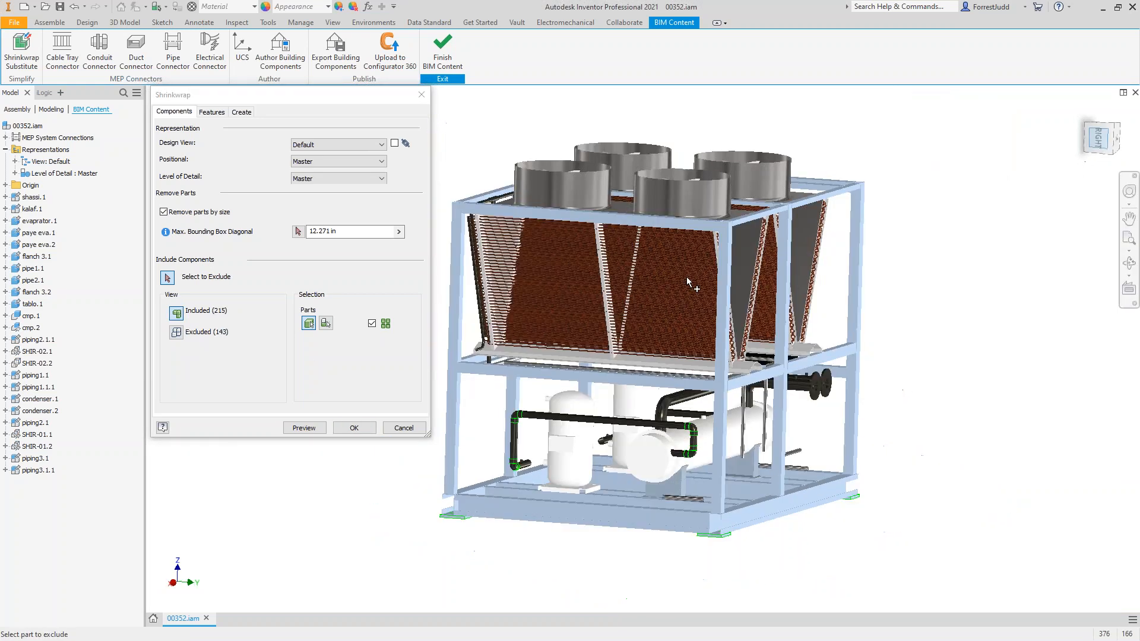
scroll(603, 306, "down", 3)
left_click(168, 278)
left_click(550, 400)
left_click(169, 280)
left_click(557, 401)
left_click(536, 304)
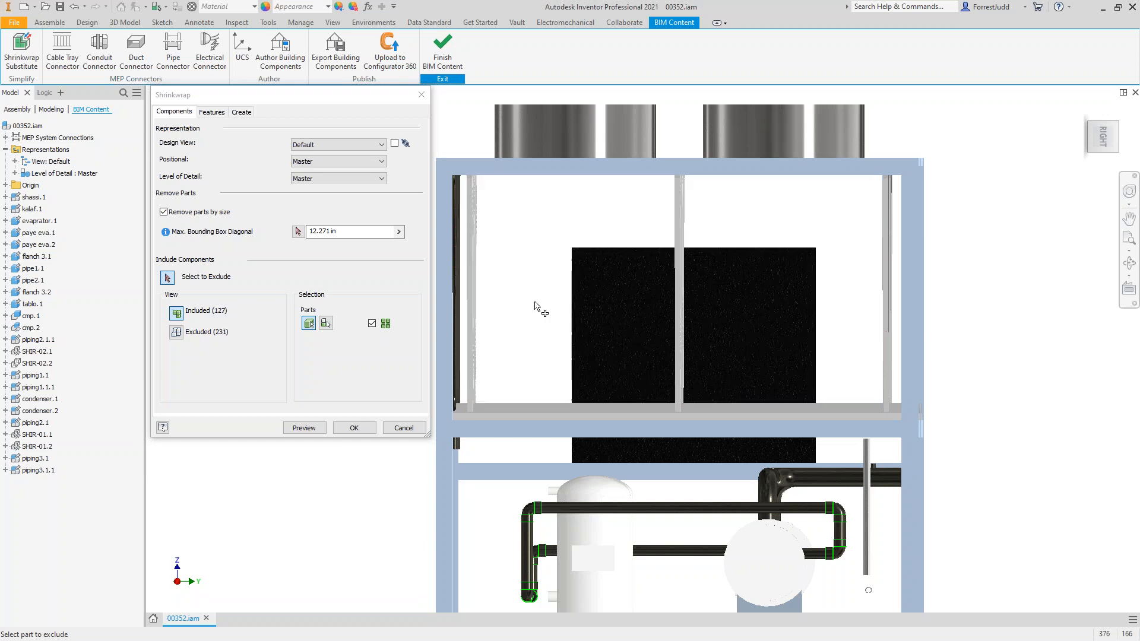
Step: Exclude the fan blades inside the two fans of the row nearest the horizontal black pipes, seen from above
middle_click_drag(641, 356, 596, 372, "shift")
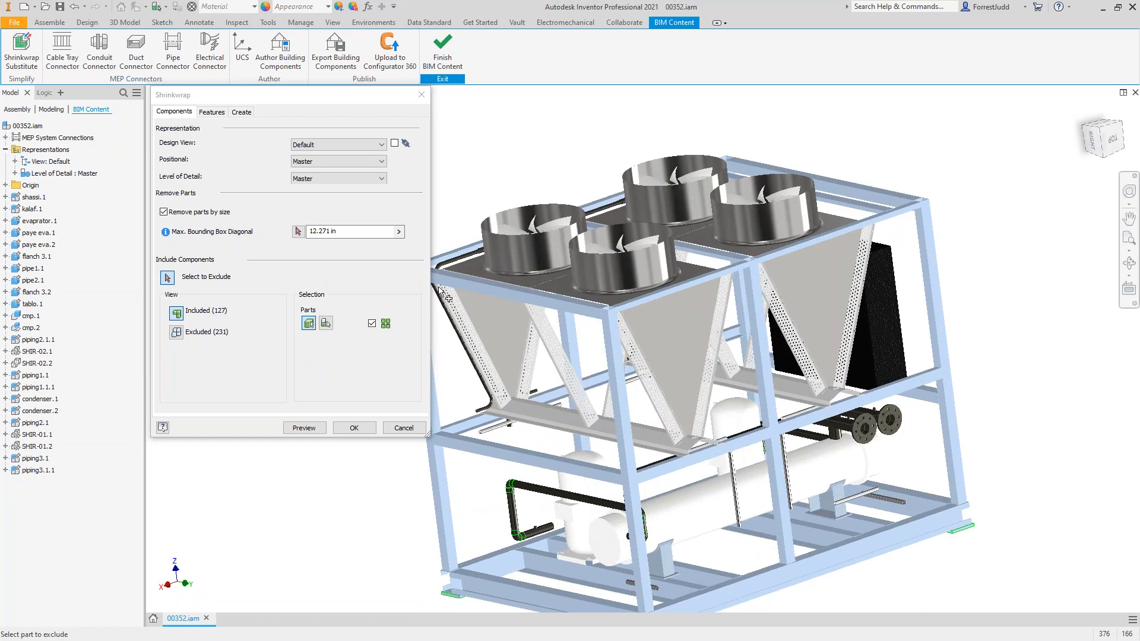
mouse_move(736, 309)
middle_mouse_down("shift")
mouse_move(750, 336)
mouse_move(749, 299)
middle_mouse_up("shift")
middle_click_drag(823, 209, 776, 279, "shift")
scroll(527, 308, "up", 3)
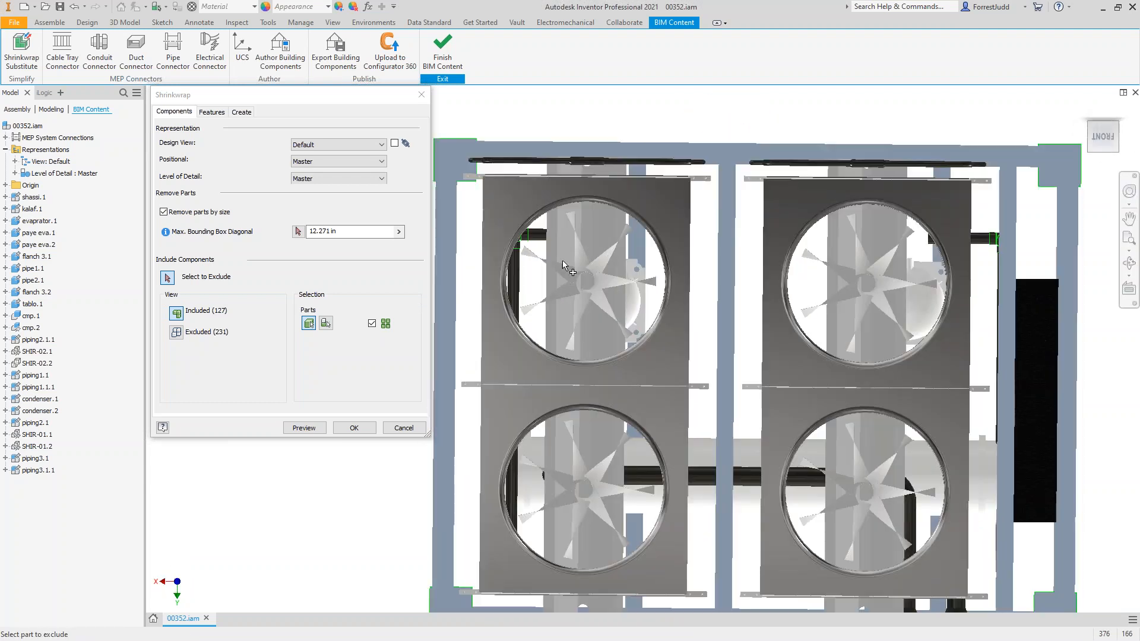
left_click(576, 249)
left_click(559, 266)
left_click(559, 295)
left_click(586, 312)
left_click(606, 308)
left_click(613, 286)
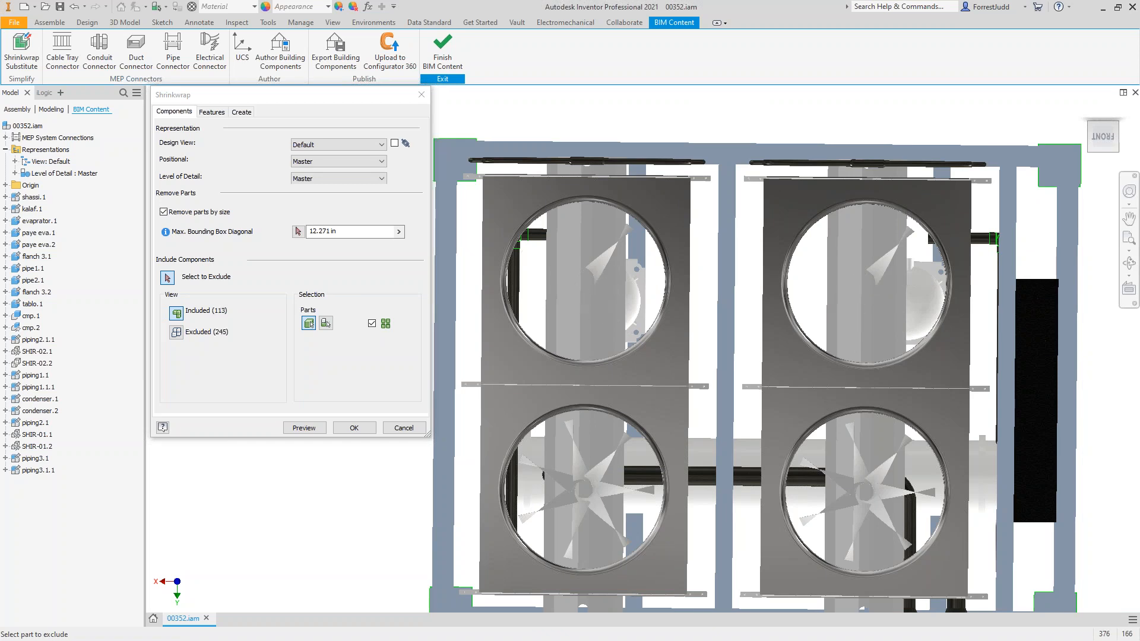
Step: Exclude the blades of the two remaining fans, leaving only their cylindrical housings in the shrinkwrap
left_click(580, 465)
left_click(566, 499)
left_click(584, 510)
left_click(600, 506)
left_click(606, 492)
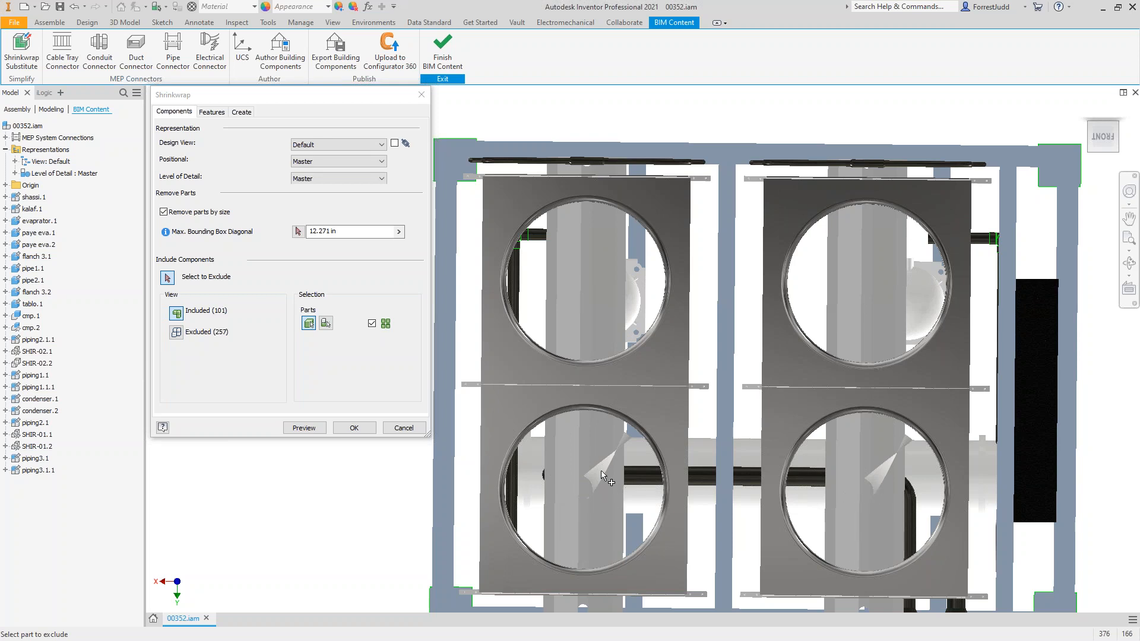
left_click(602, 475)
Step: Exclude the thin vertical rods and the loose short pipes beside the evaporator from the shrinkwrap
middle_click_drag(715, 452, 777, 419, "shift")
scroll(802, 353, "up", 3)
scroll(776, 419, "down", 4)
left_click(765, 419)
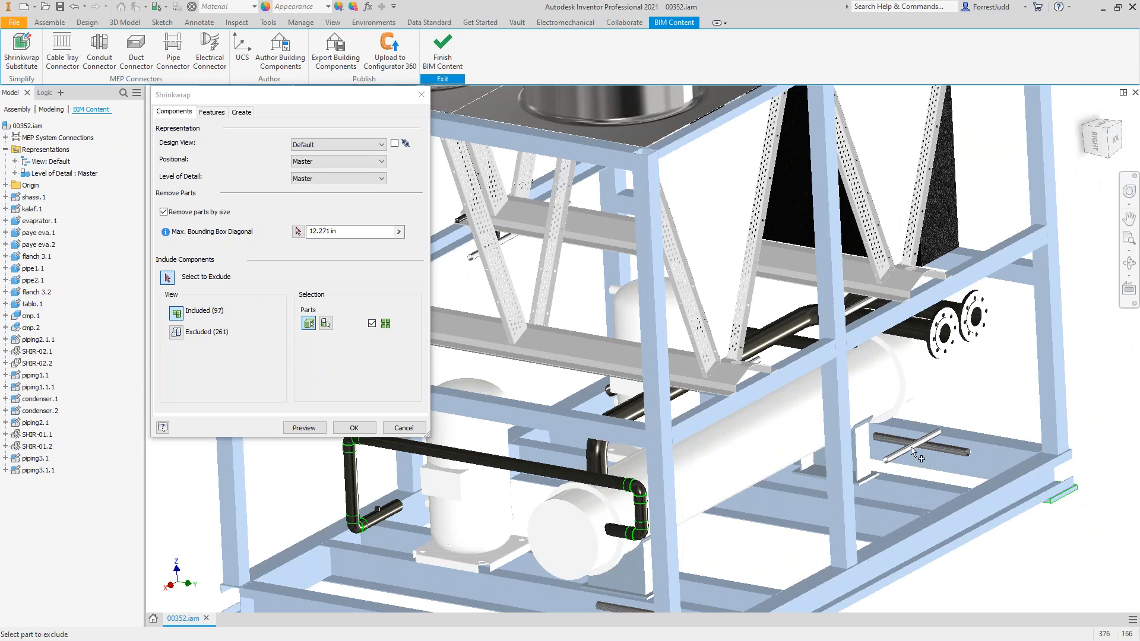
left_click(912, 451)
middle_click_drag(787, 434, 634, 426, "shift")
left_click(808, 342)
key("F6")
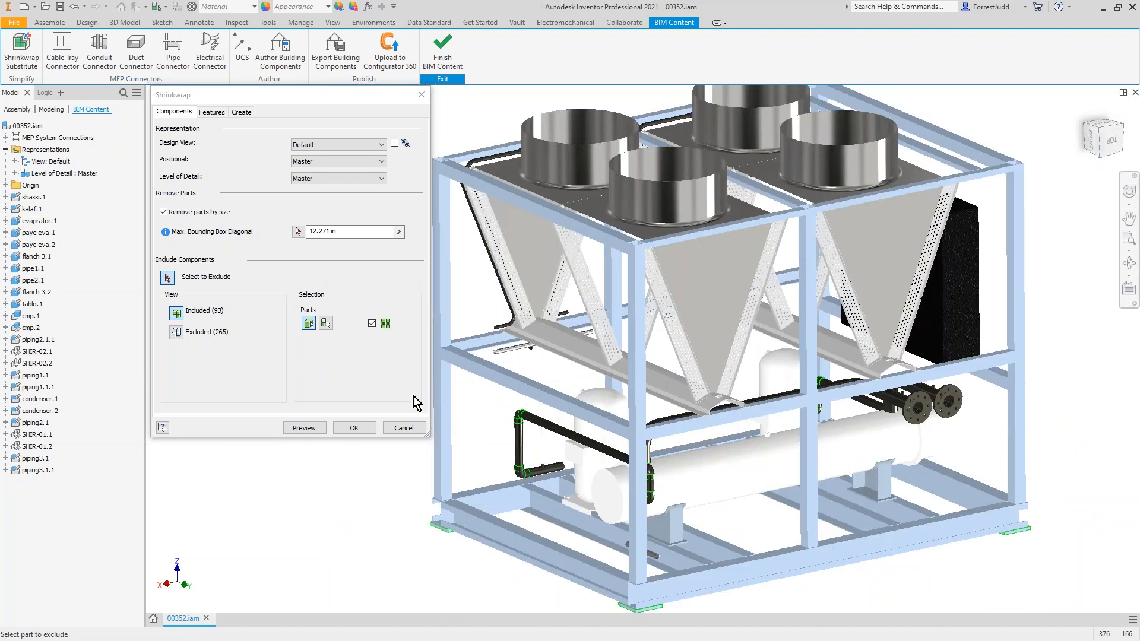
Step: Generate the shrinkwrap substitute, accepting the Vault login and level-of-detail error prompts, and save 00352_Substitute_1.ipt
left_click(353, 428)
left_click(591, 340)
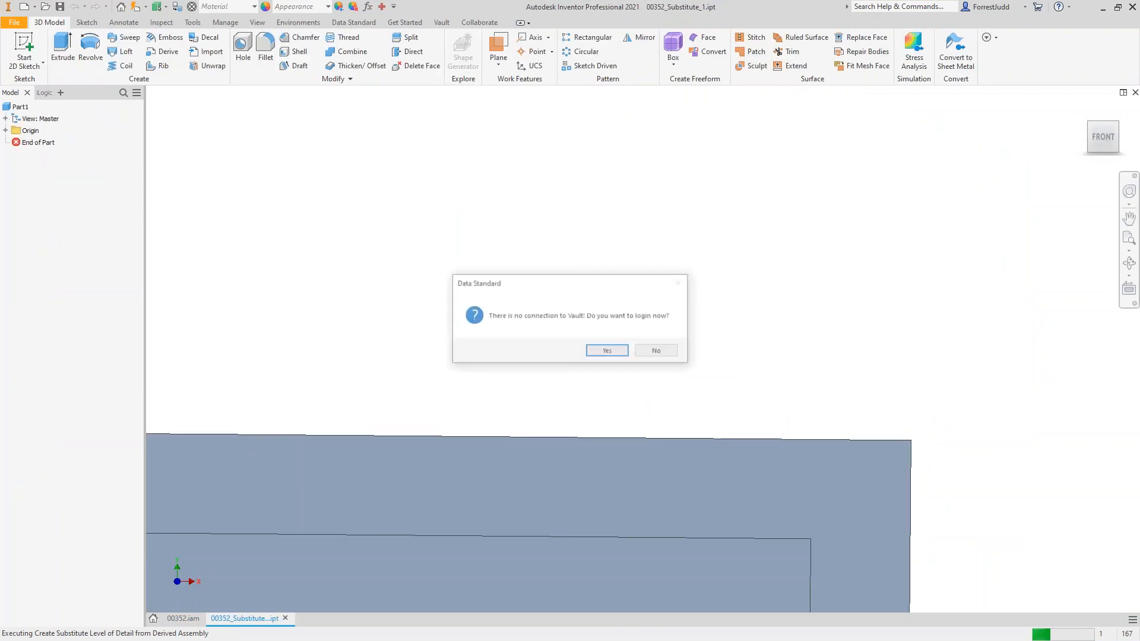
left_click(605, 352)
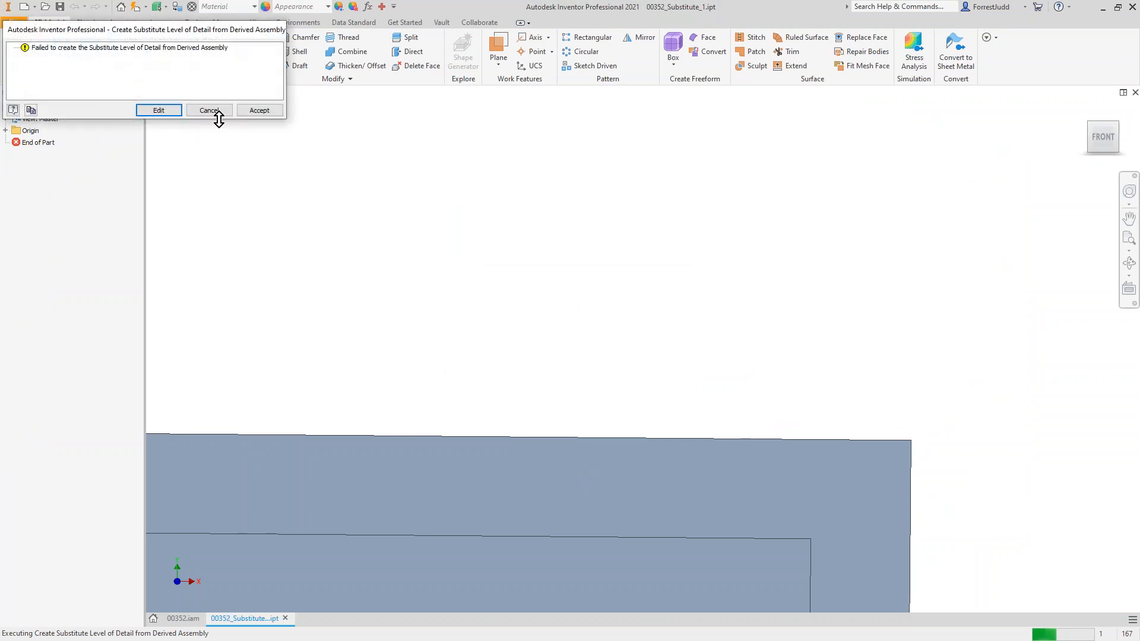
left_click(257, 111)
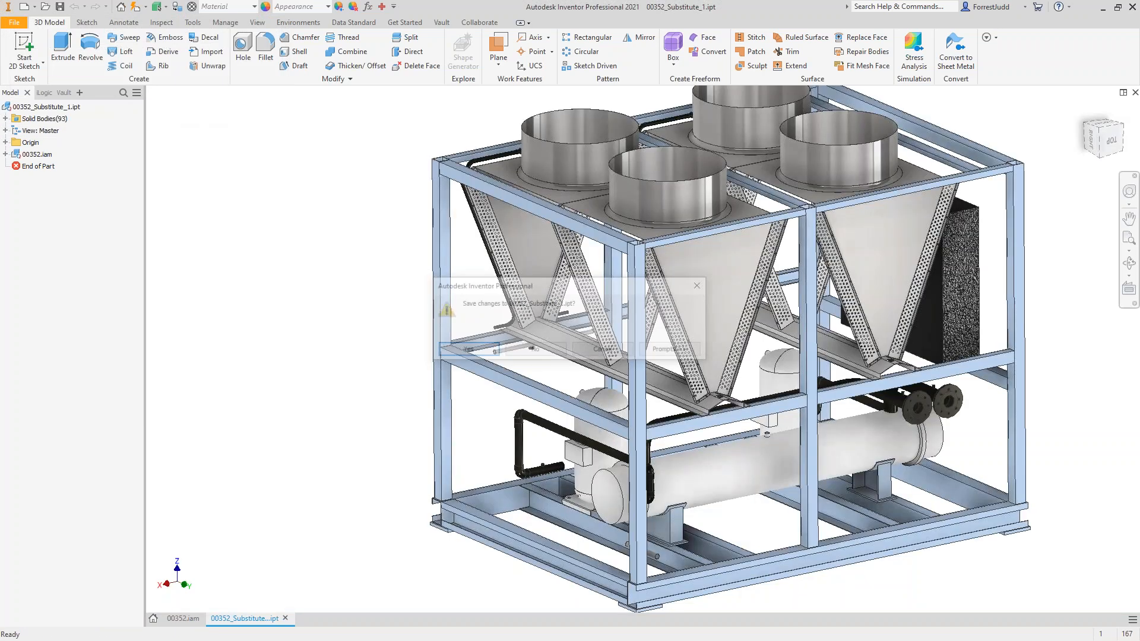
left_click(467, 351)
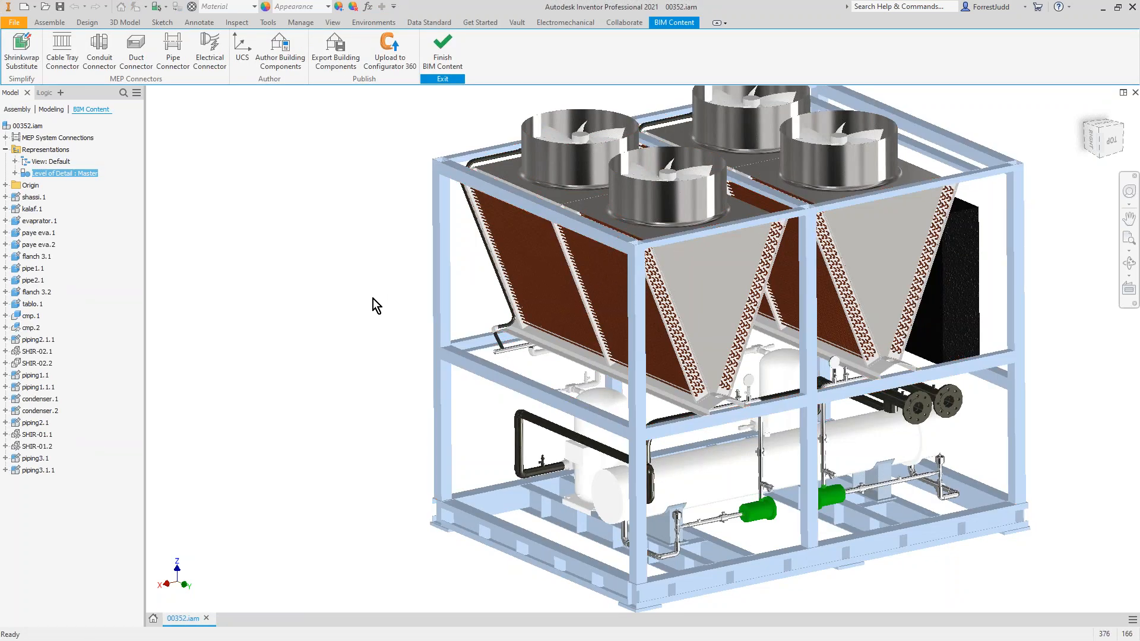
Step: List the assembly's levels of detail and open 00352_Substitute_1.ipt from the RFQ84021 Design folder
left_click(15, 173)
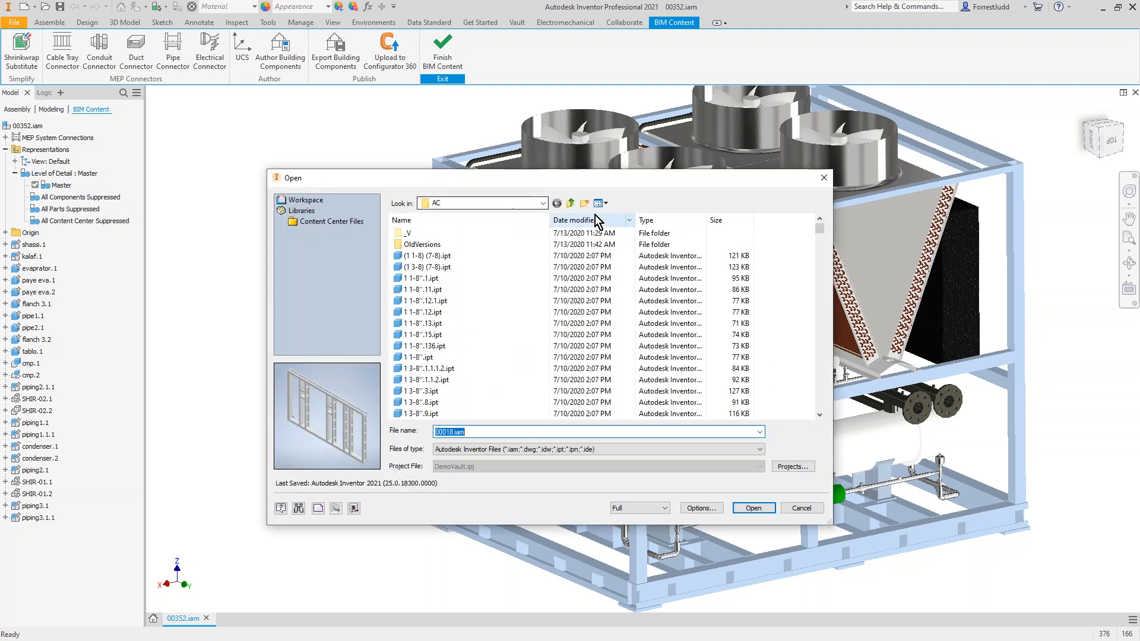
mouse_move(821, 229)
left_mouse_down()
mouse_move(815, 303)
mouse_move(812, 215)
left_mouse_up()
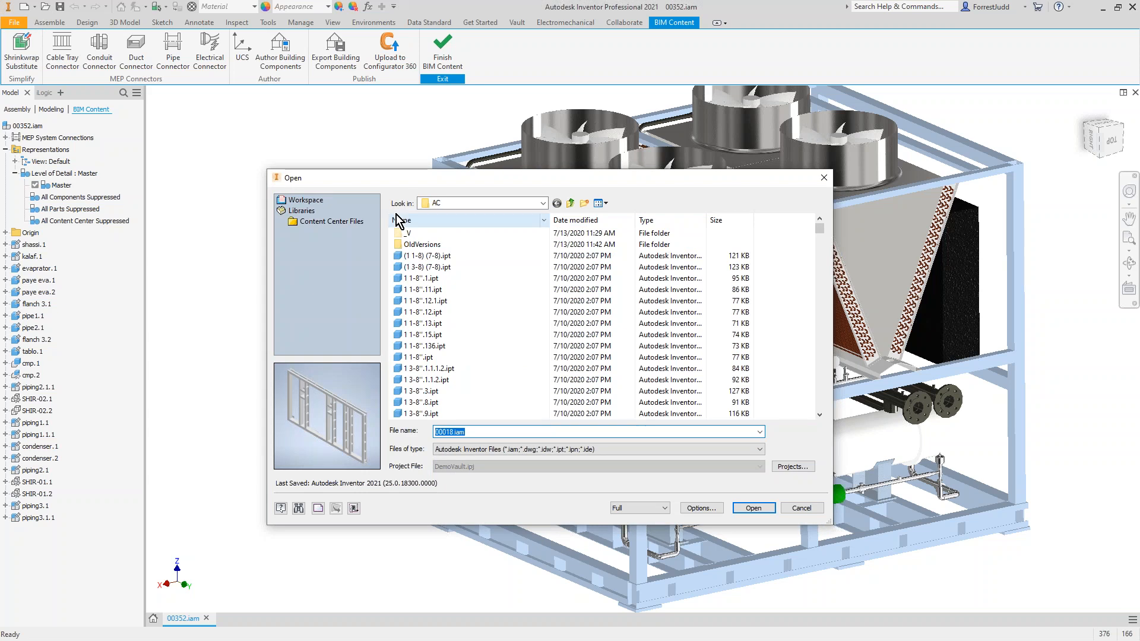
left_click(570, 203)
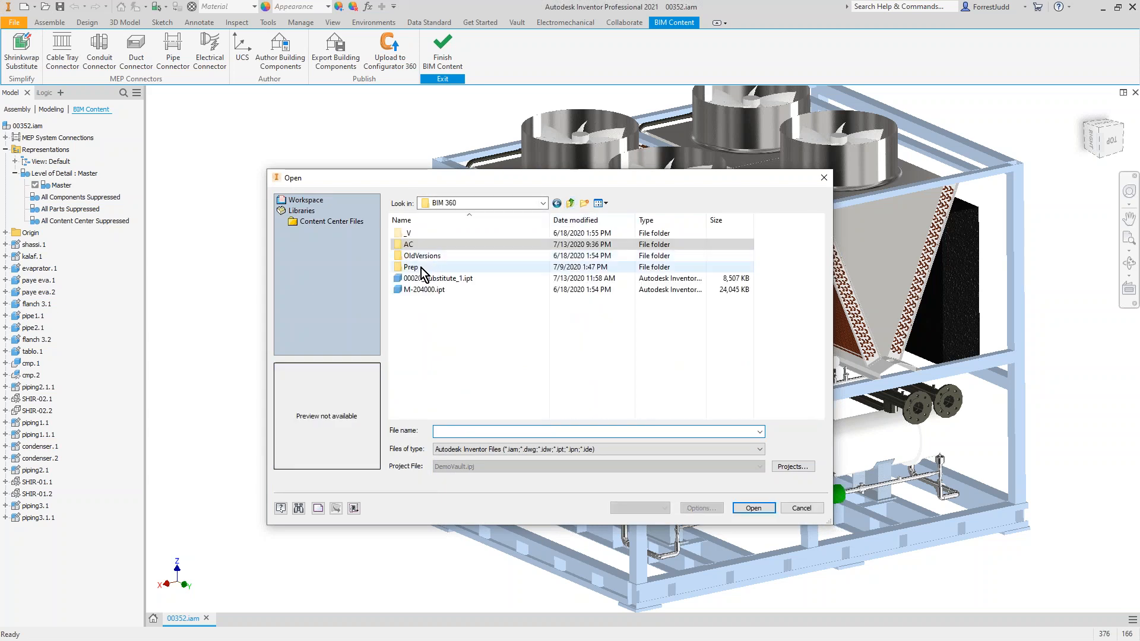
left_click(570, 203)
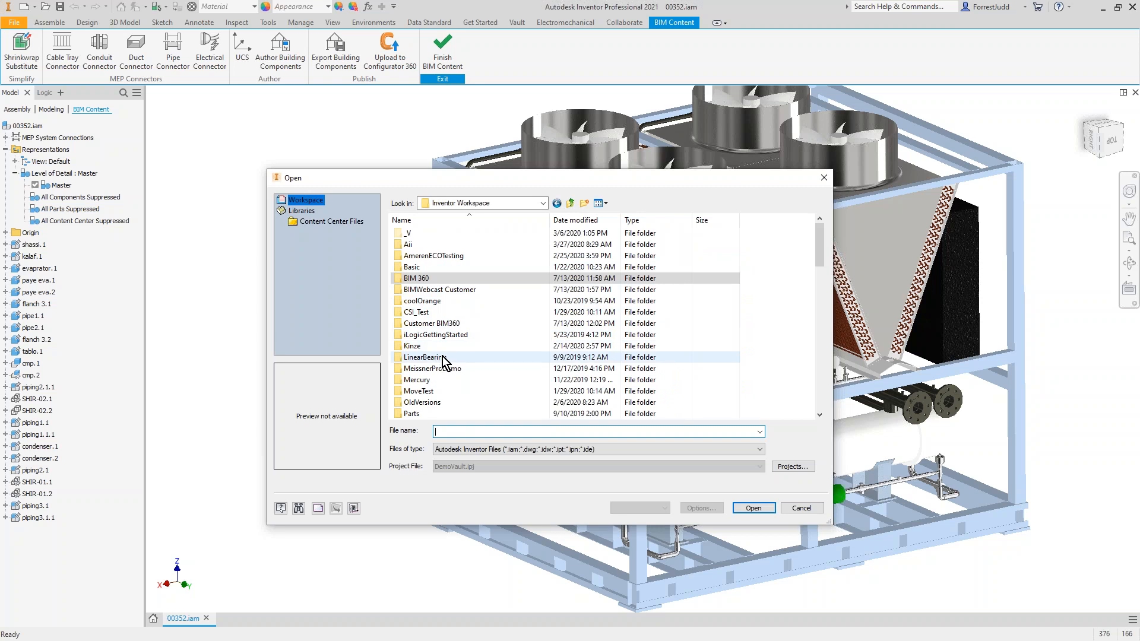
scroll(443, 356, "down", 3)
double_click(420, 357)
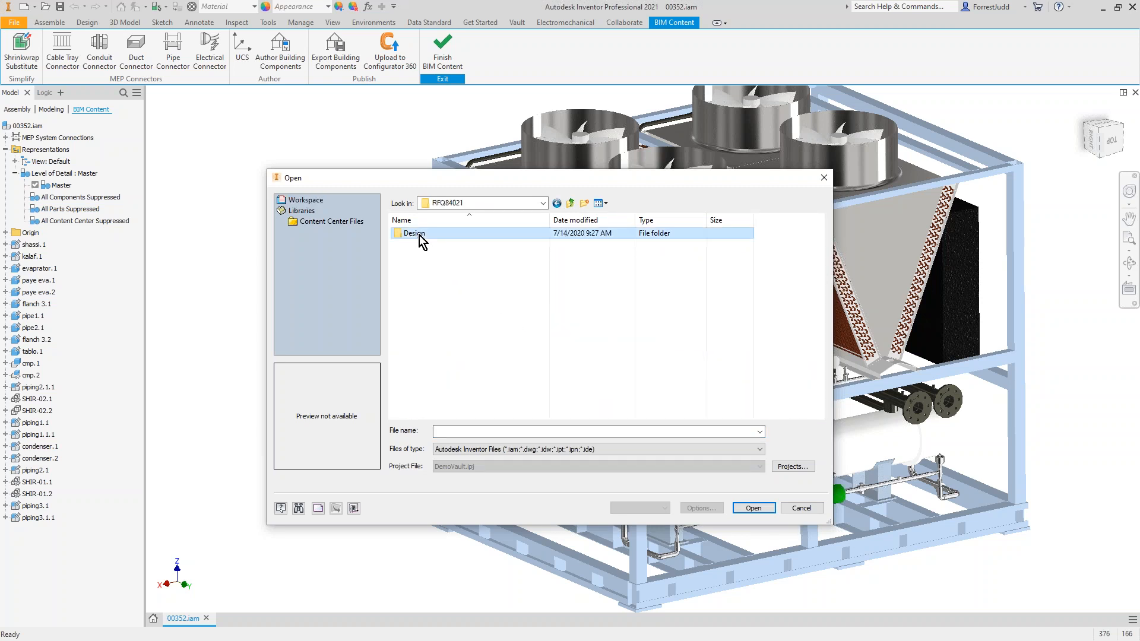
double_click(418, 234)
left_click(496, 256)
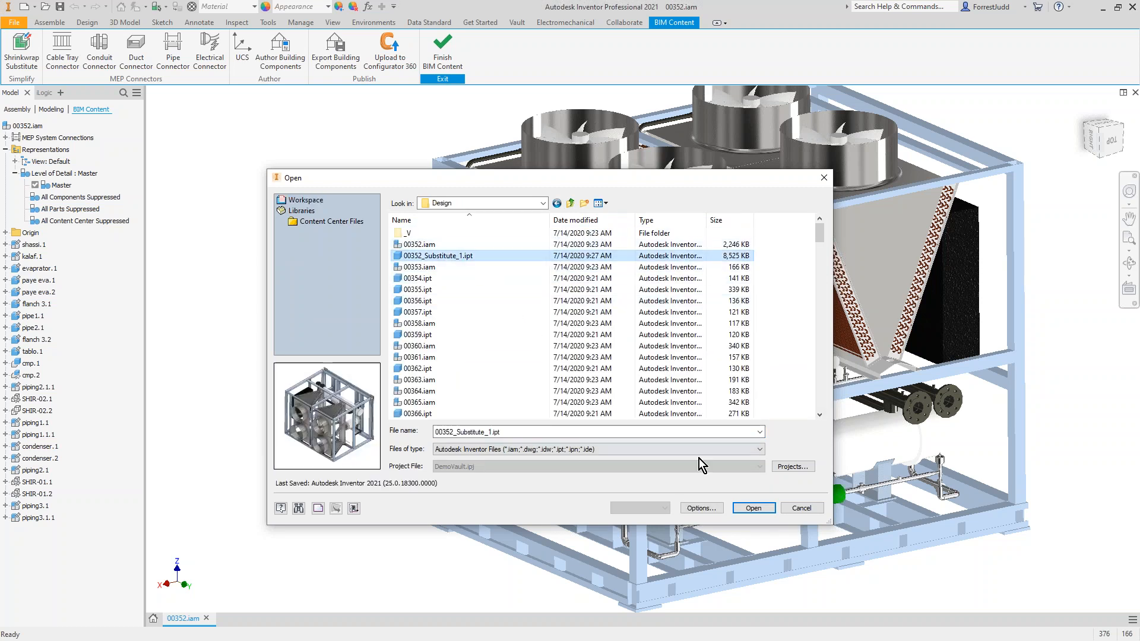
left_click(748, 508)
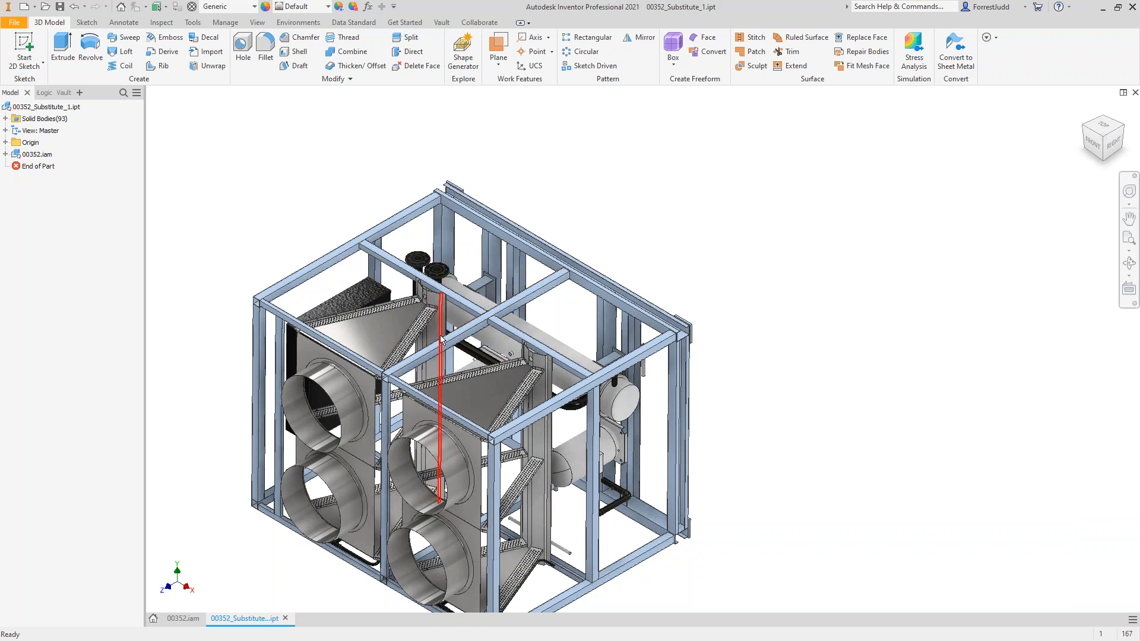
Step: Examine the simplified substitute part from several sides and review its solid bodies
middle_click_drag(449, 351, 564, 202, "shift")
middle_click_drag(562, 294, 721, 335, "shift")
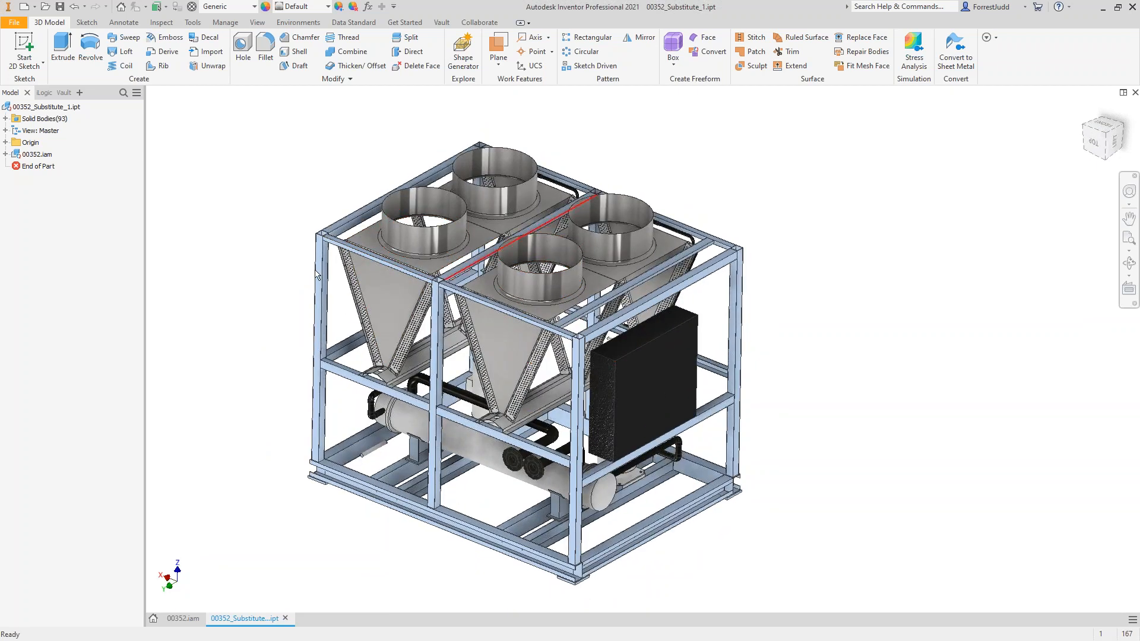
middle_click_drag(475, 351, 647, 335, "shift")
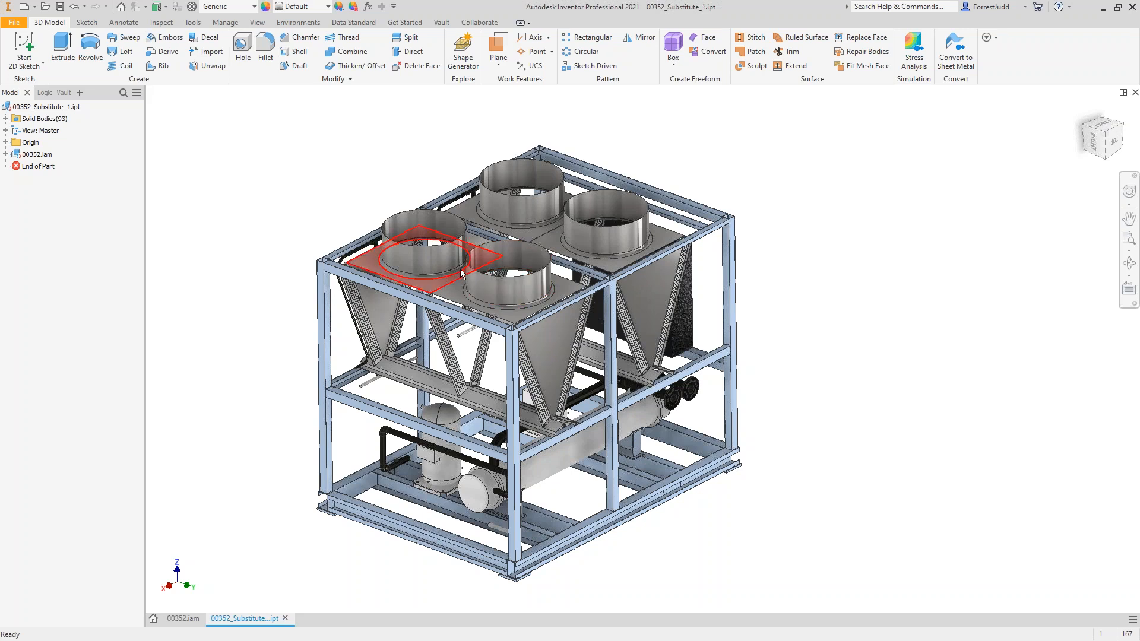
mouse_move(461, 274)
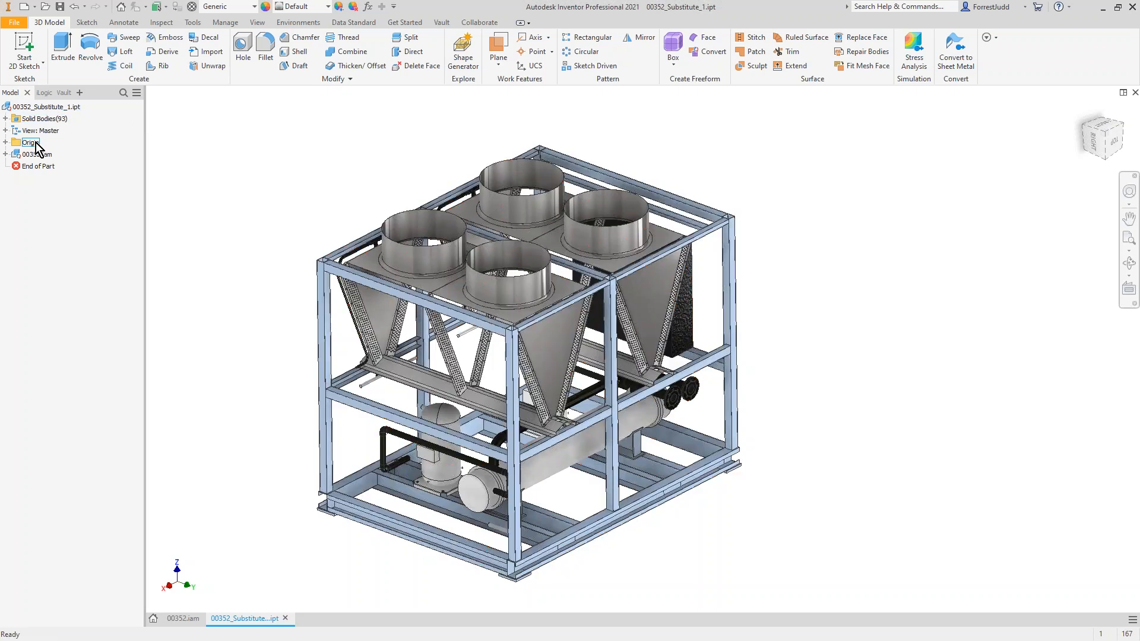
left_click(5, 119)
left_click(5, 119)
left_click(5, 119)
left_click(6, 119)
middle_click_drag(321, 199, 348, 194)
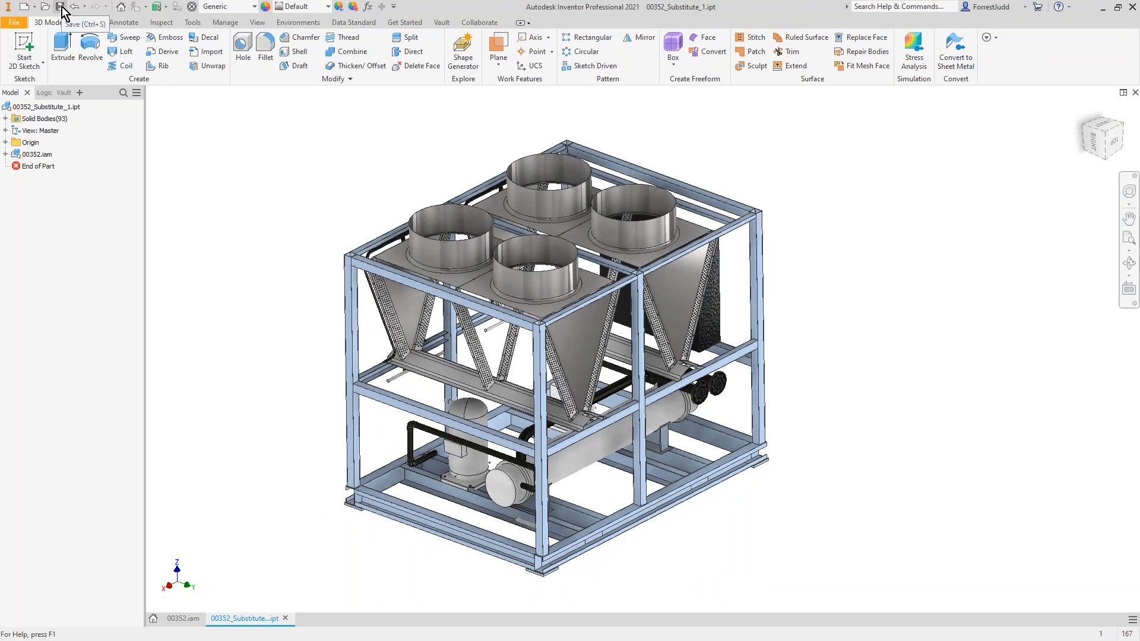
Step: Log in to Vault from Inventor and check in 00352_Substitute_1.ipt
left_click(62, 92)
left_click(446, 22)
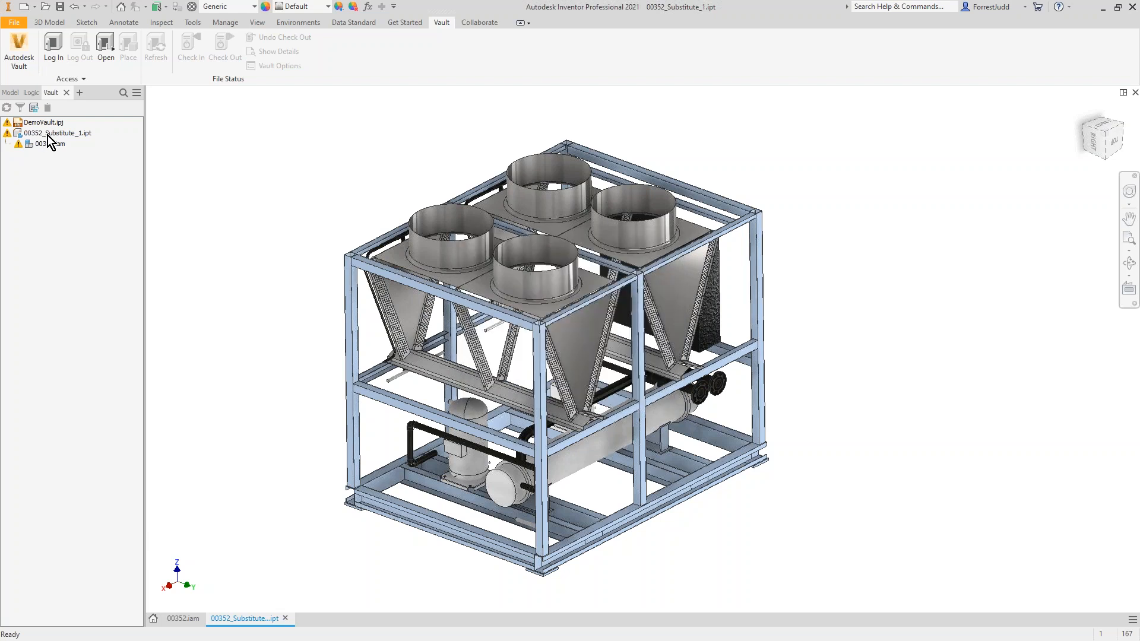
left_click(7, 108)
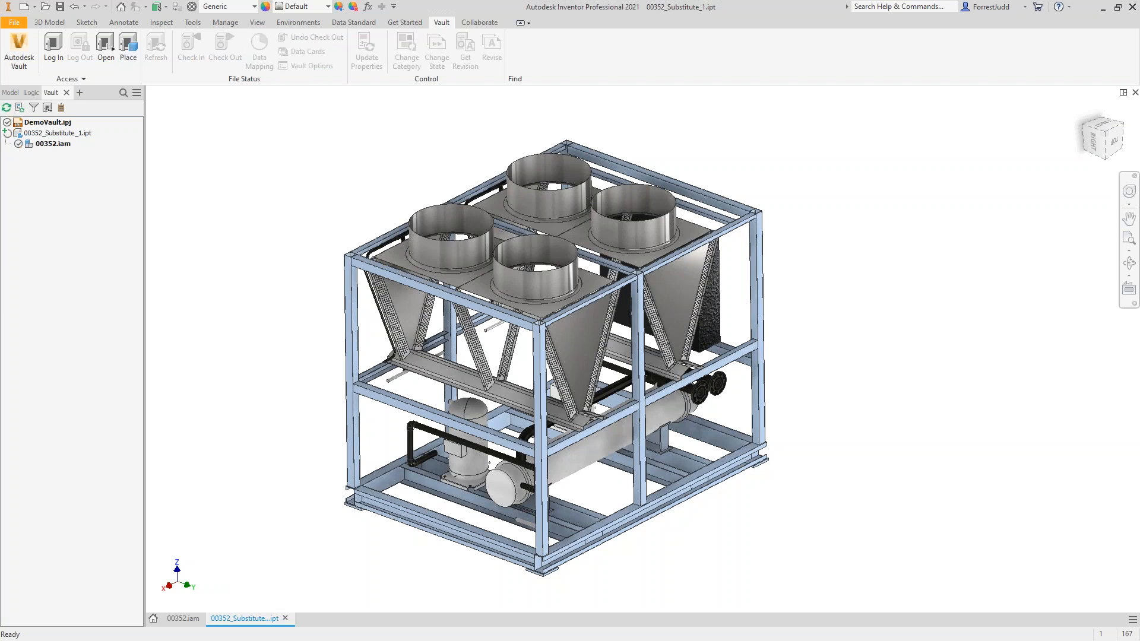
left_click(56, 133)
right_click(56, 133)
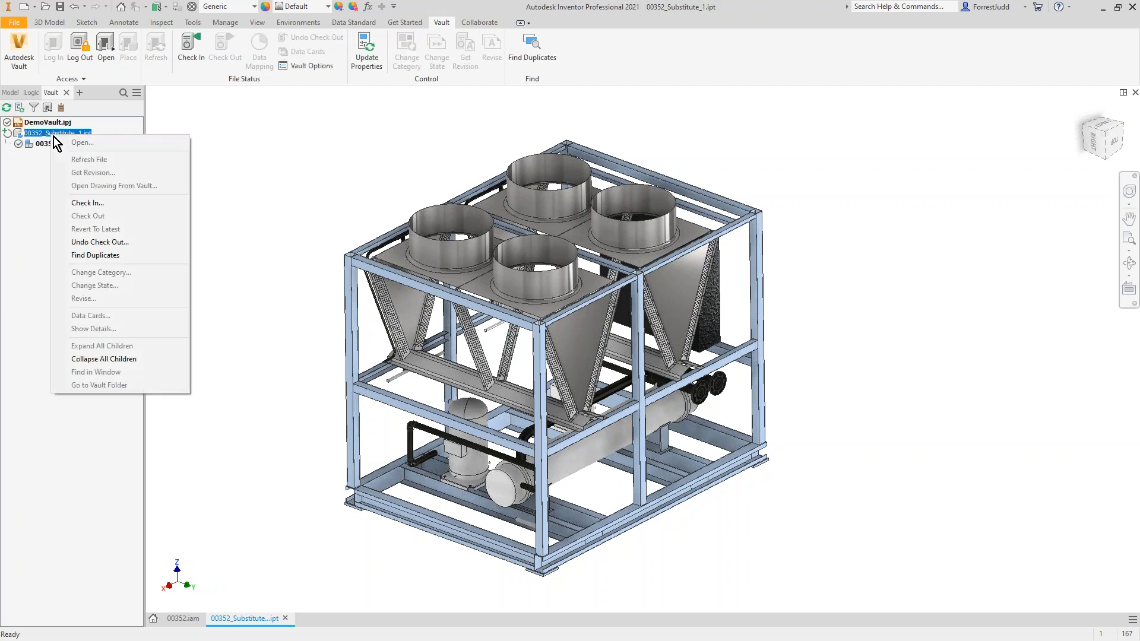
left_click(88, 202)
left_click(612, 424)
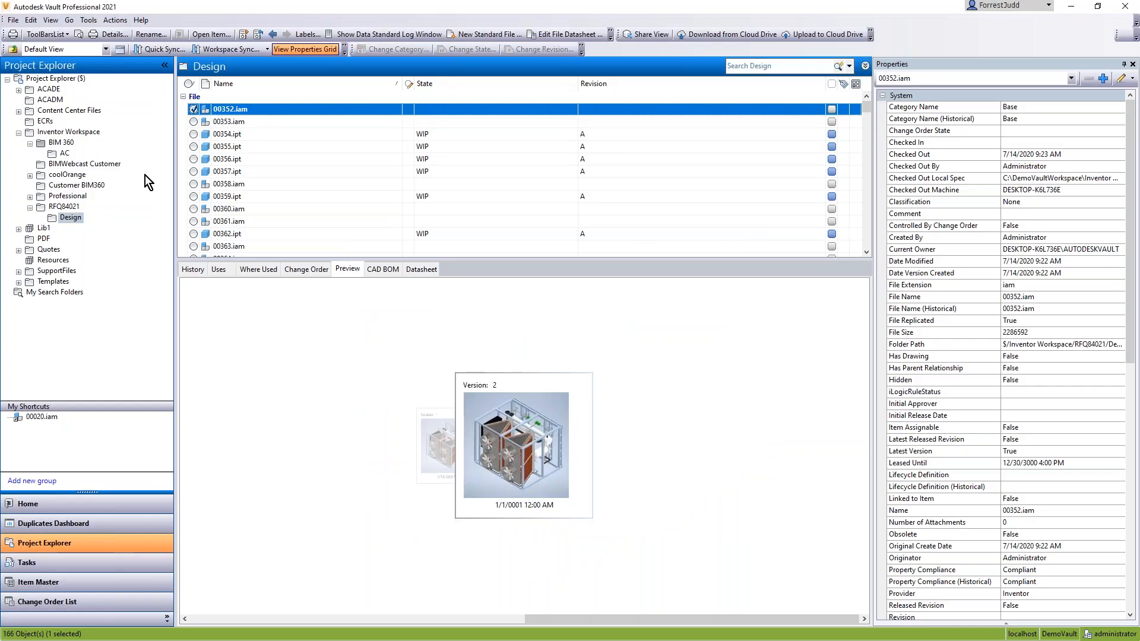
Step: In Vault Professional, move 00352_Substitute_1.ipt from Design to the RFQ84021 folder and delete its local copy from the Design working folder
left_click(67, 217)
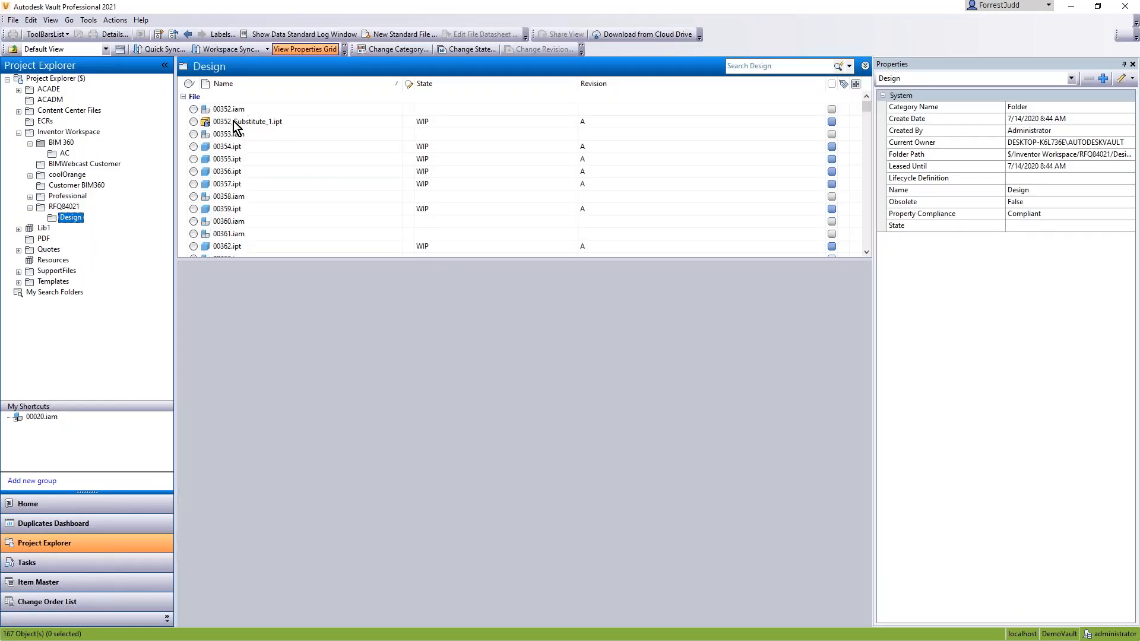
left_click_drag(234, 121, 66, 208)
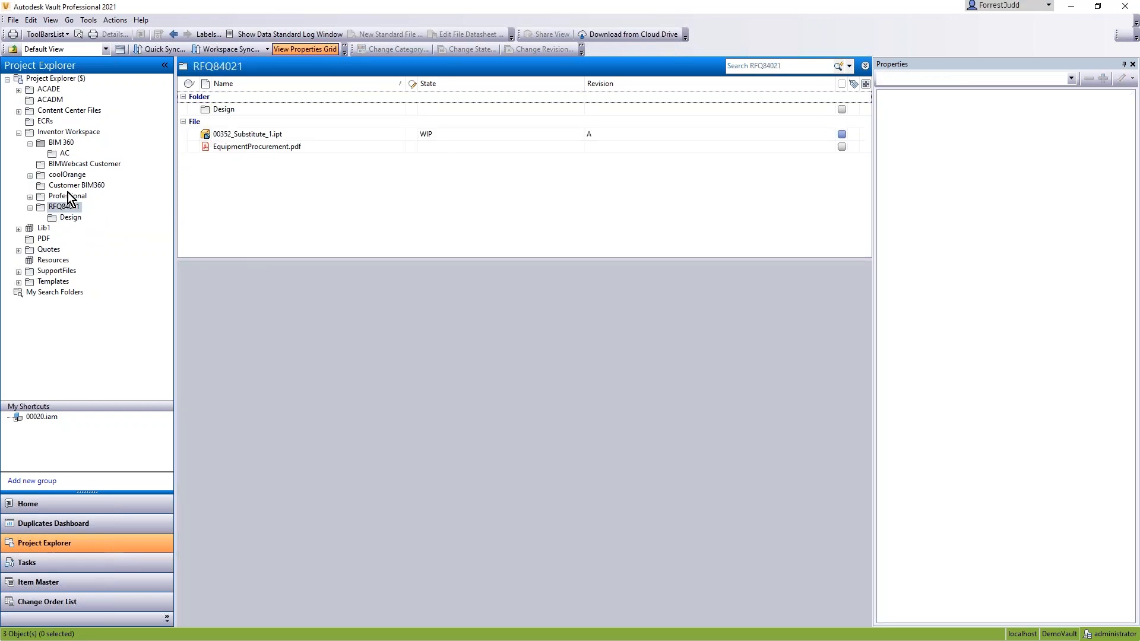
left_click(67, 218)
right_click(66, 218)
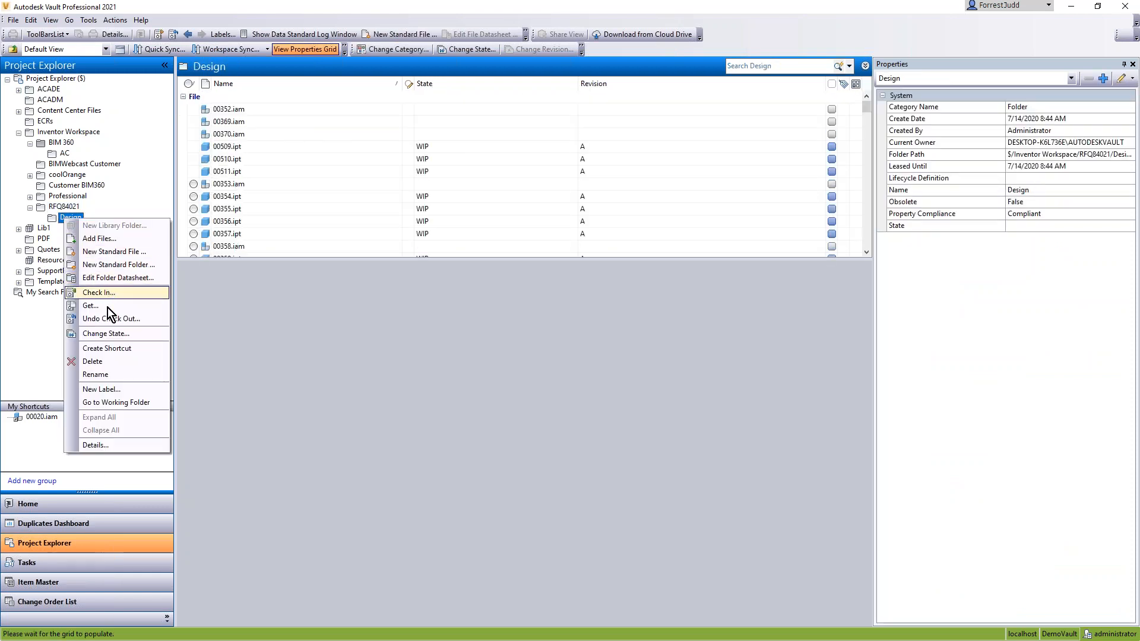
left_click(98, 404)
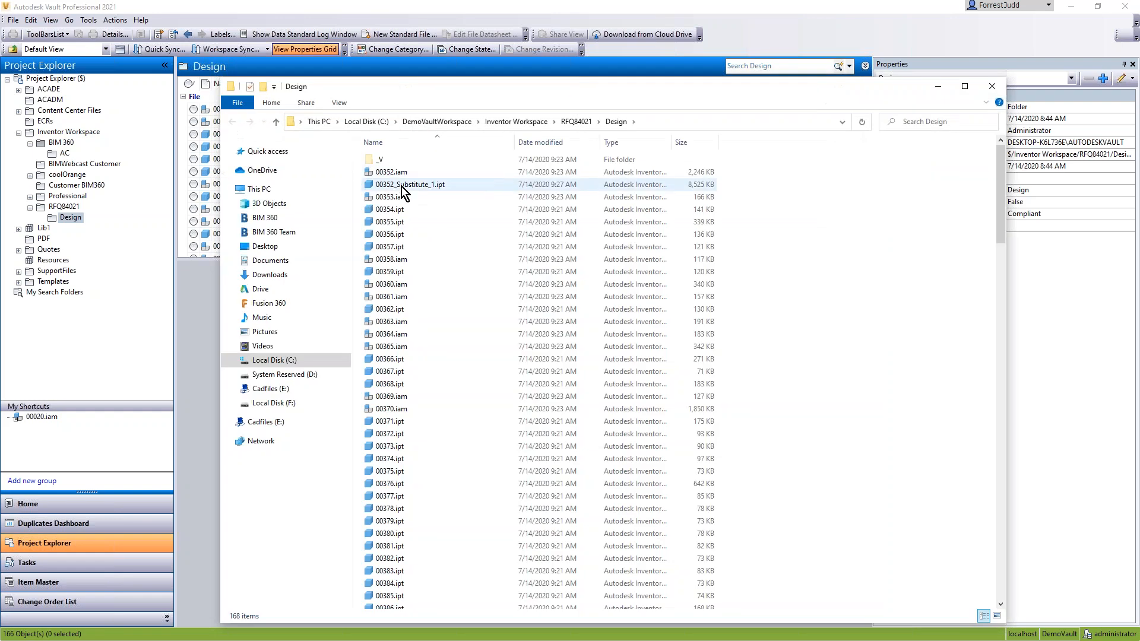
left_click(401, 185)
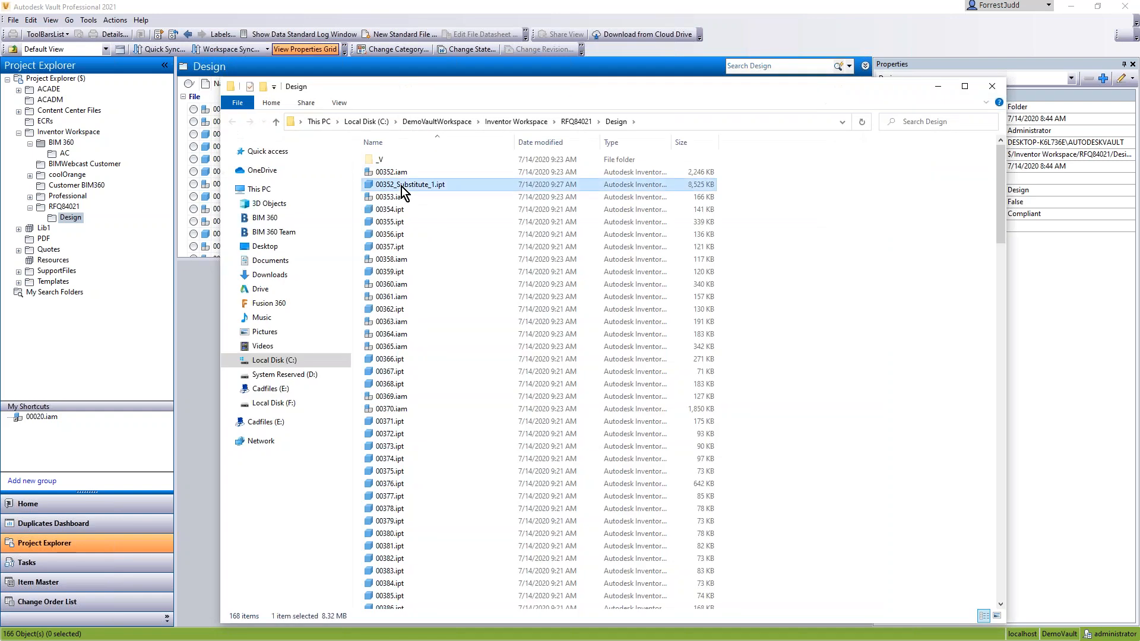
key("Delete")
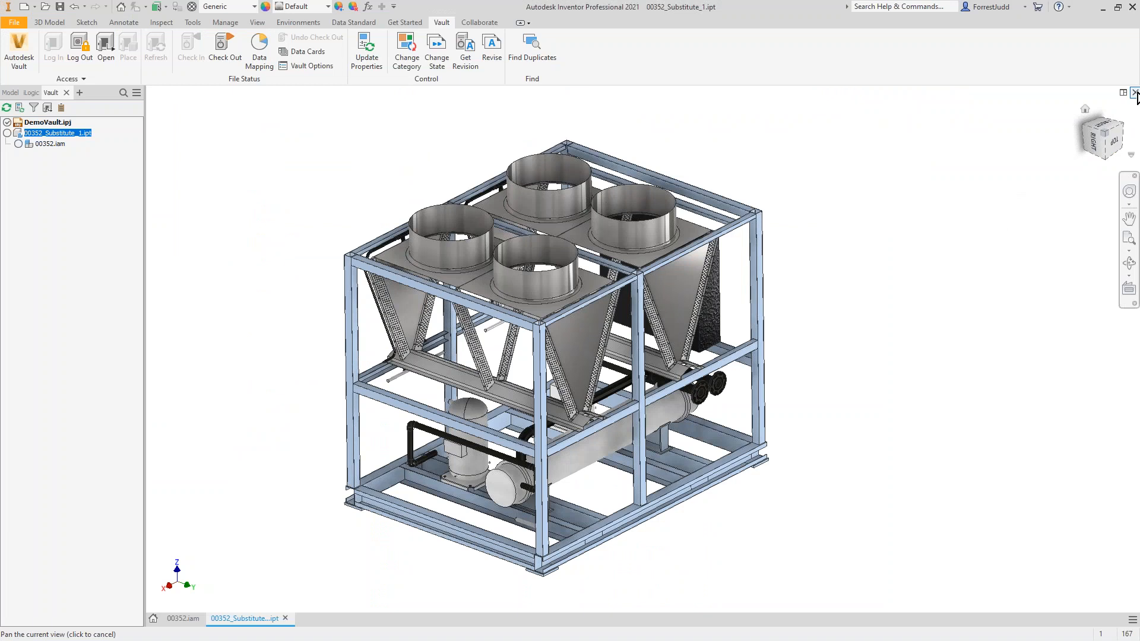
Step: Close 00352_Substitute_1.ipt in Inventor and return to Vault Professional
left_click(1134, 92)
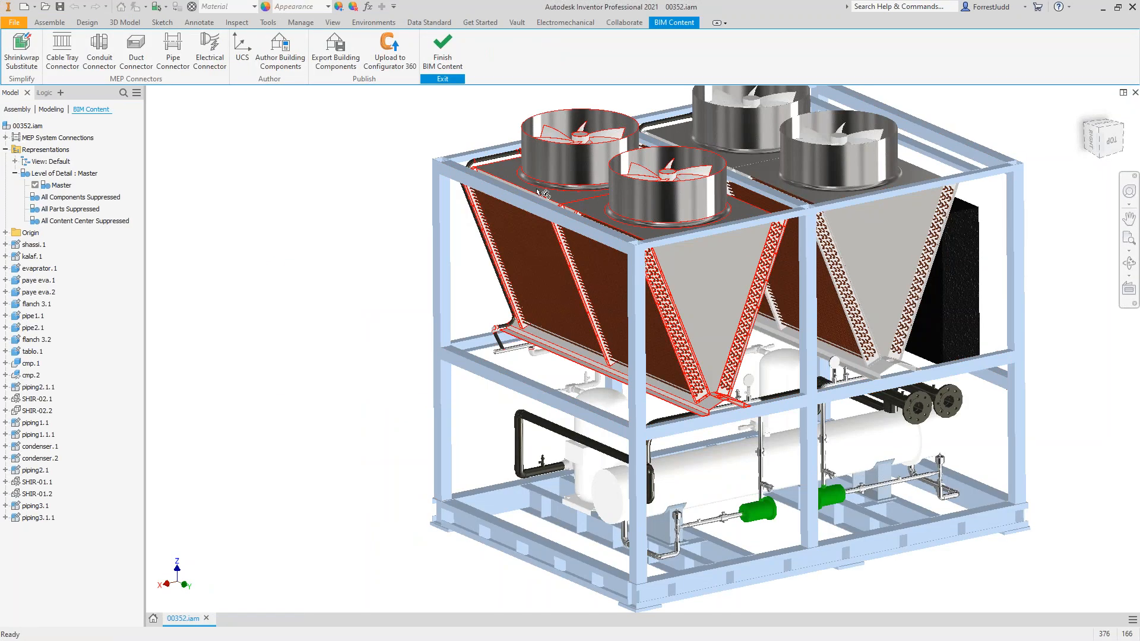
left_click(1103, 8)
left_click(445, 12)
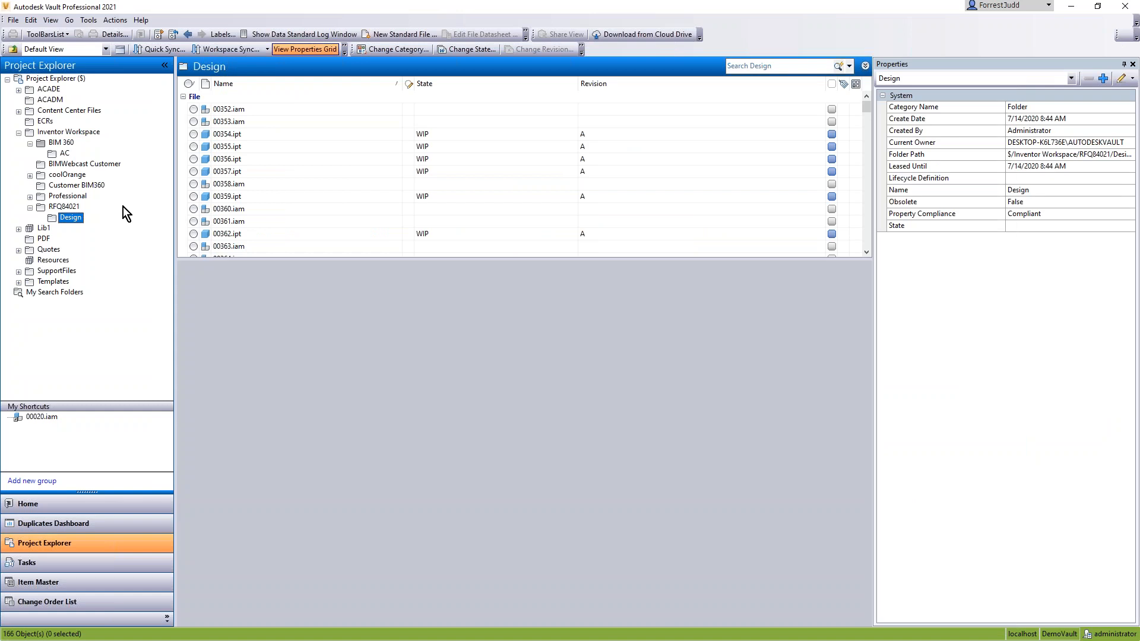
Step: Upload 00352_Substitute_1.ipt from the RFQ84021 folder to the BIM 360 cloud drive's Project Files\Manufacturing folder
left_click(62, 208)
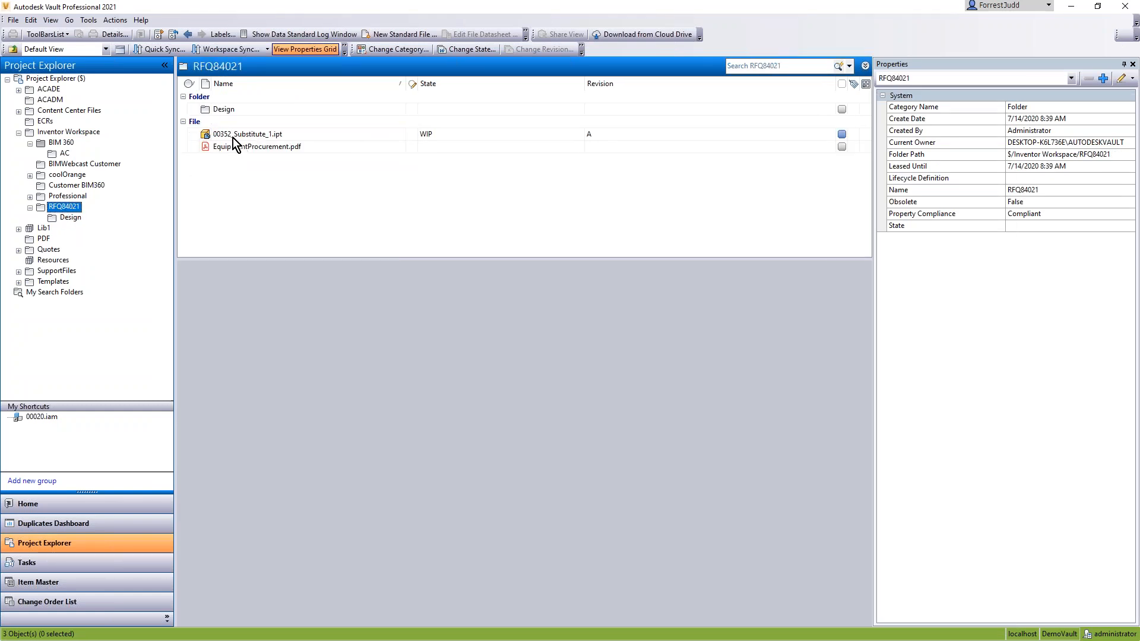
left_click(233, 137)
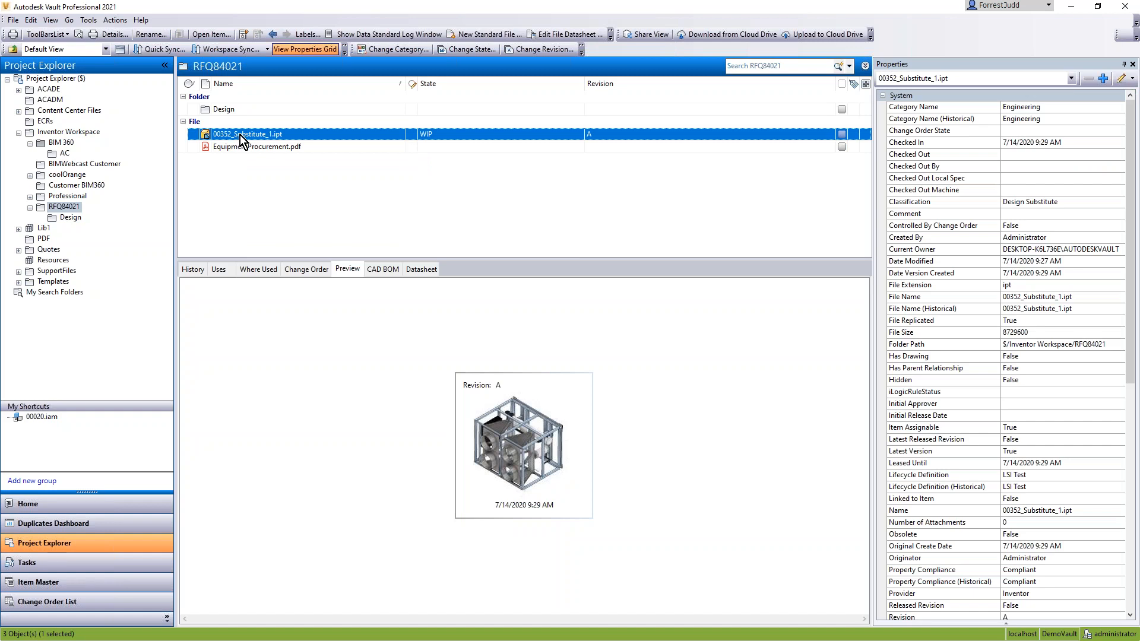
right_click(240, 134)
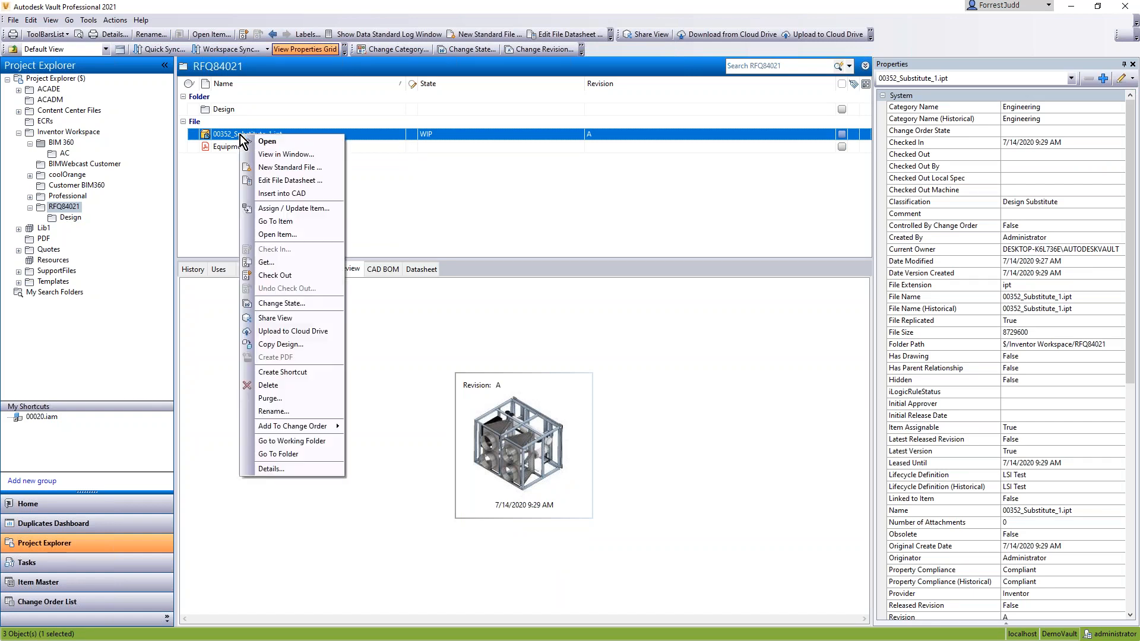
left_click(297, 332)
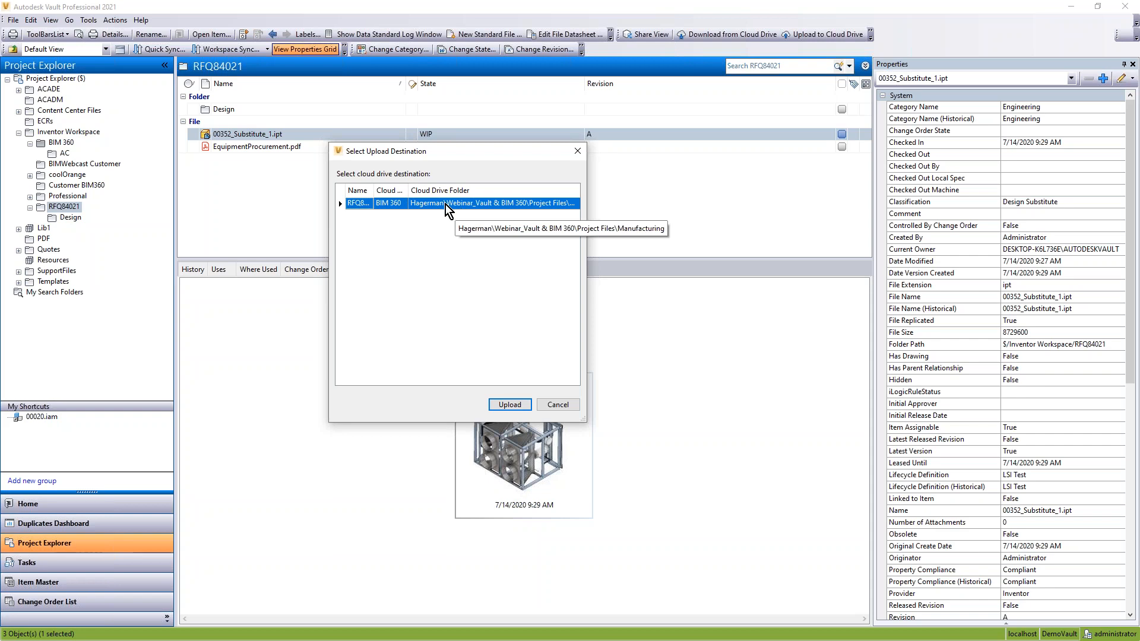
left_click(501, 404)
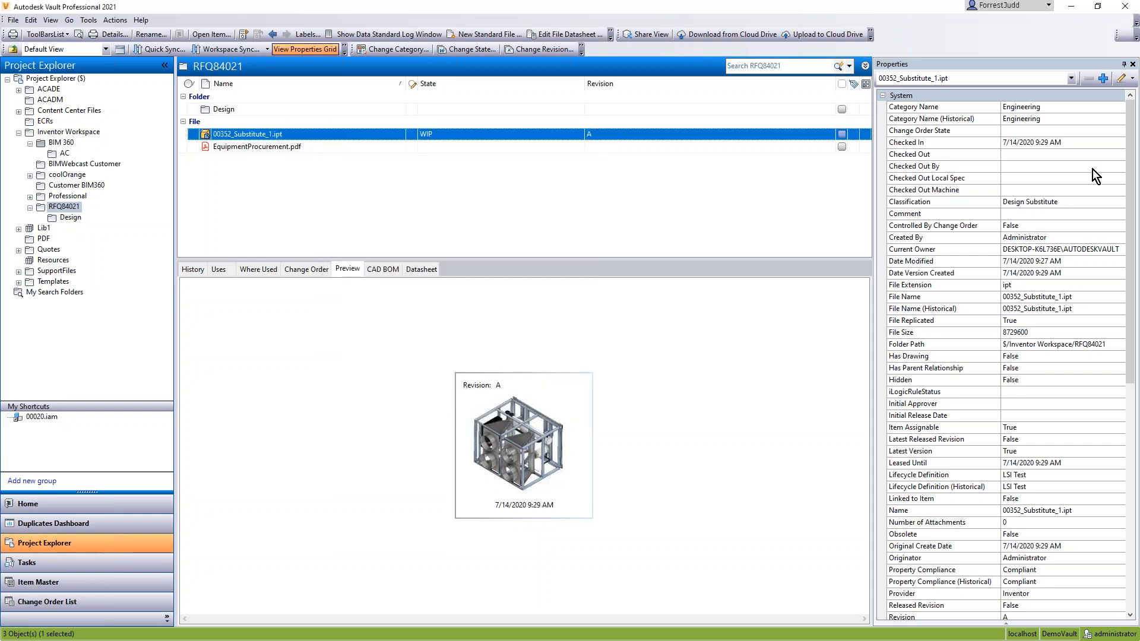
Step: Switch to the Job Processor and have it process the queued cloud drive upload
left_click(279, 162)
left_click(277, 162)
left_click(277, 162)
left_click(285, 188)
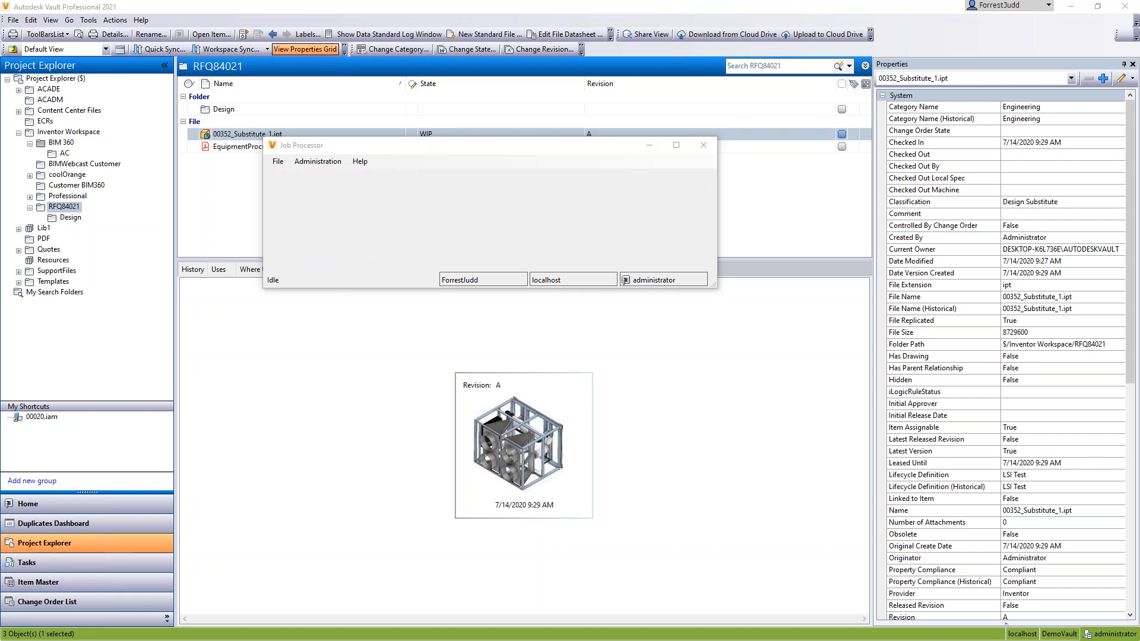
Step: Check the BIM 360 Manufacturing folder for the uploaded part and review the files in the pending workspace sync
left_click_drag(558, 171, 705, 201)
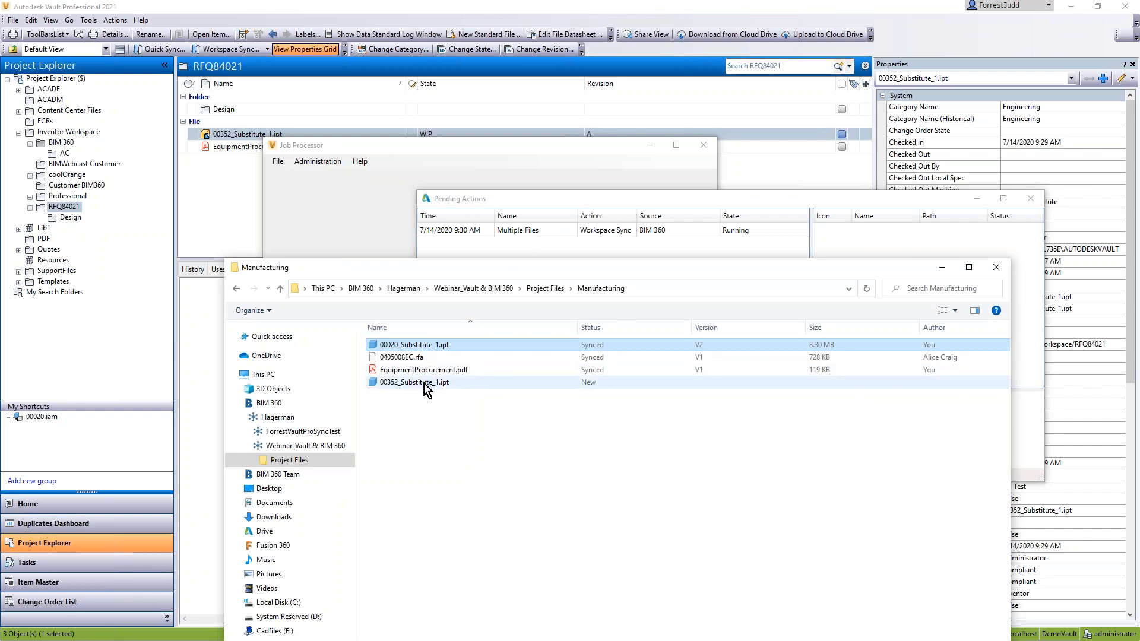
left_click(630, 232)
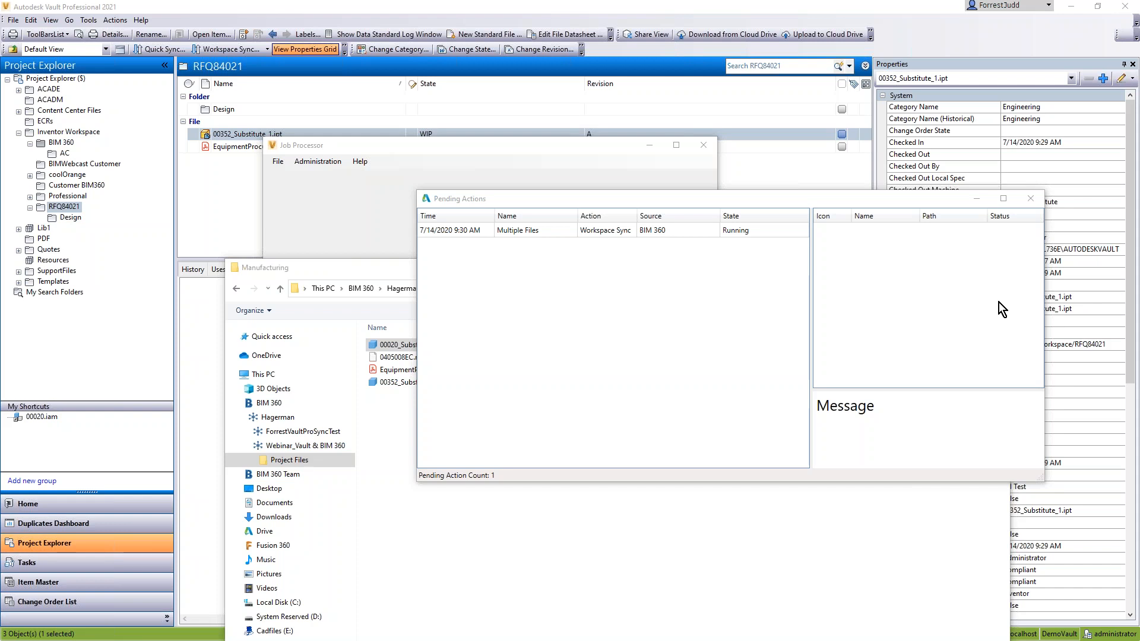
left_click(514, 232)
right_click(527, 277)
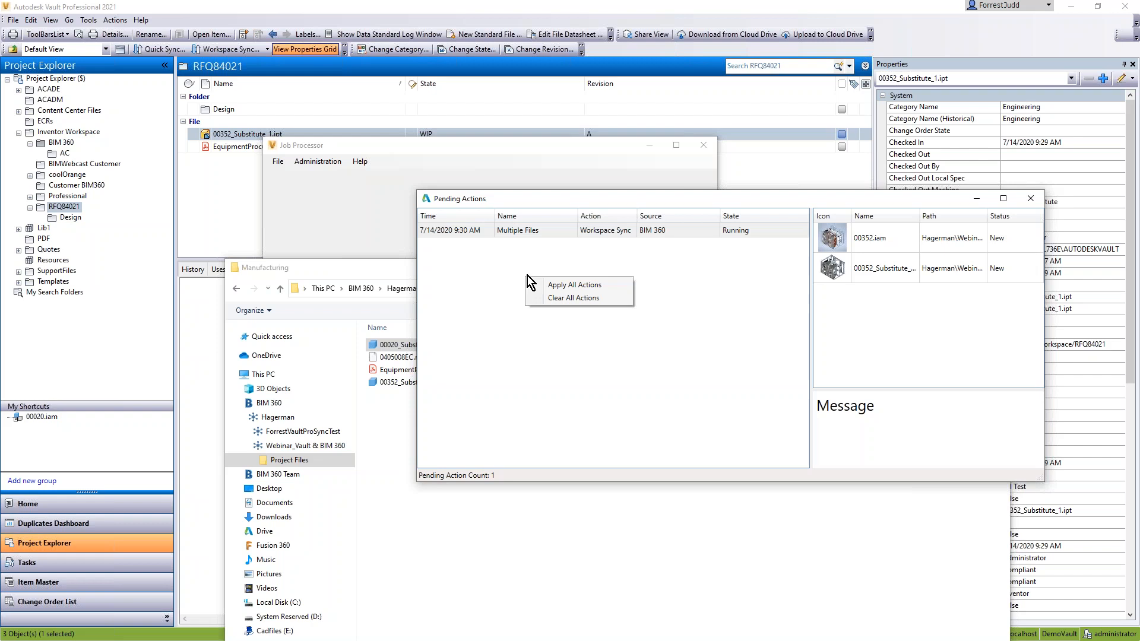
left_click(488, 268)
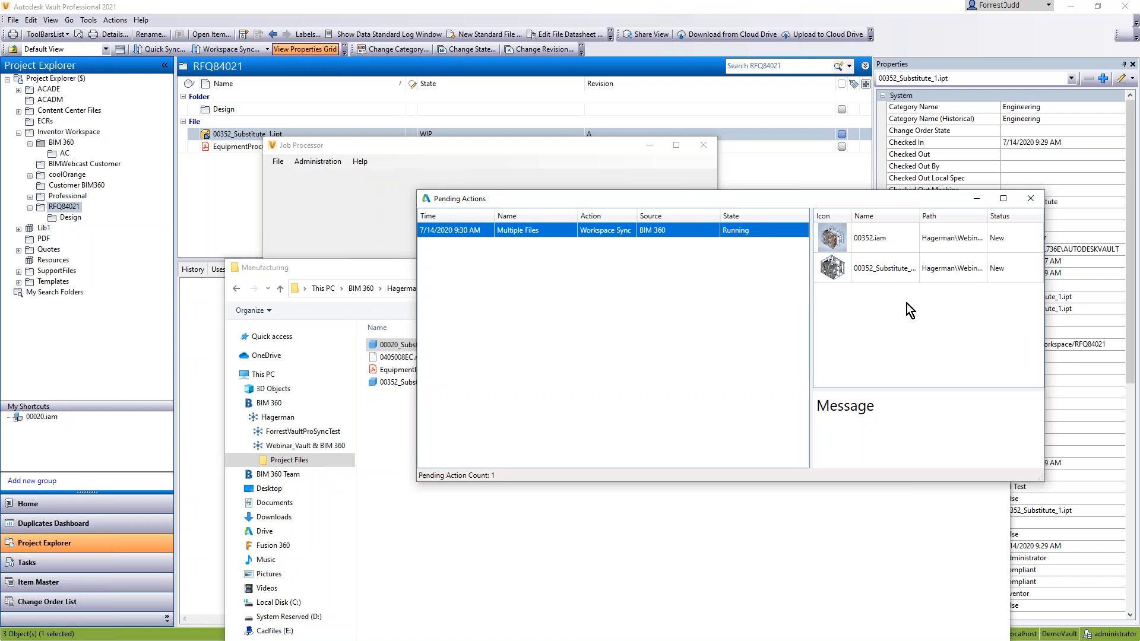
left_click(837, 247)
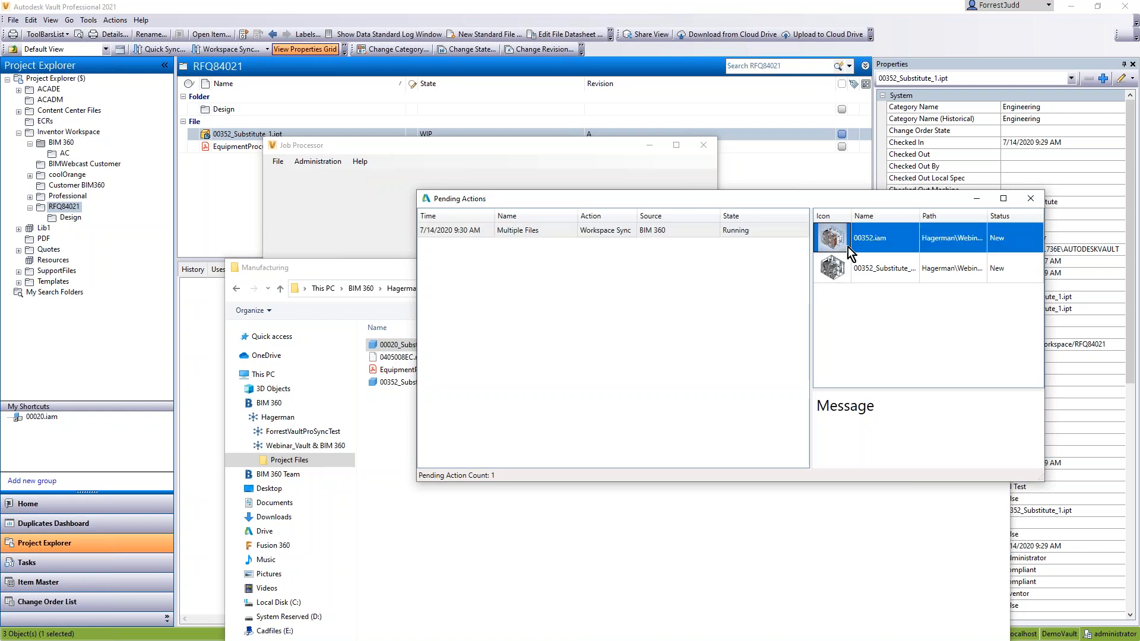
Step: Arrange the Manufacturing folder and Pending Actions windows, and inspect the entries for 00352.iam and the substitute part
left_click(394, 433)
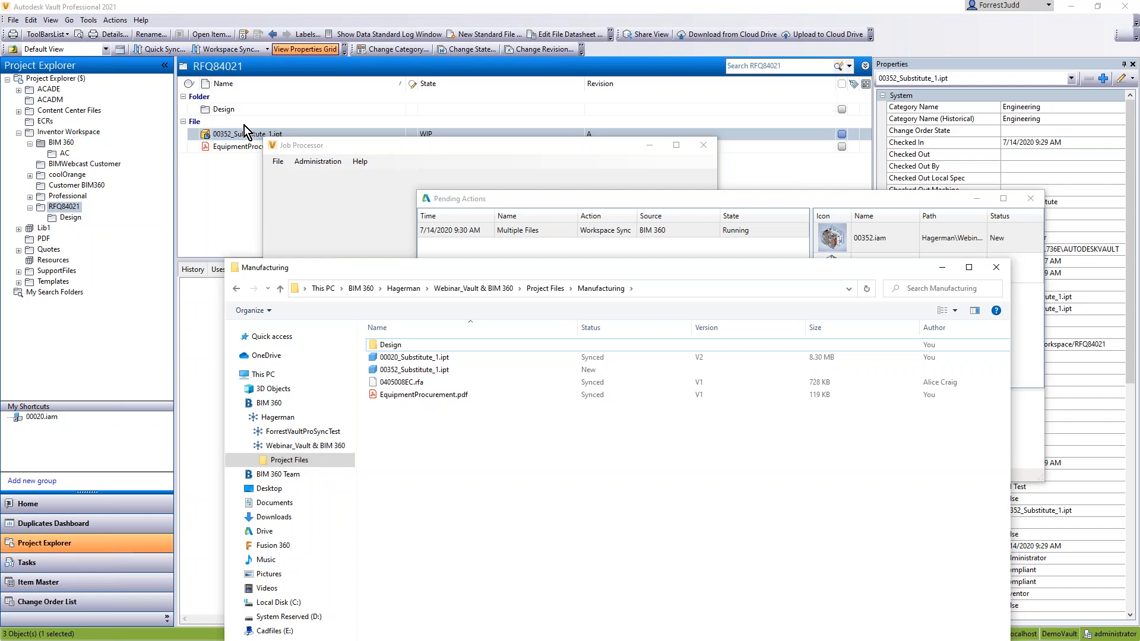
left_click_drag(591, 264, 484, 251)
left_click_drag(613, 199, 589, 179)
left_click(849, 250)
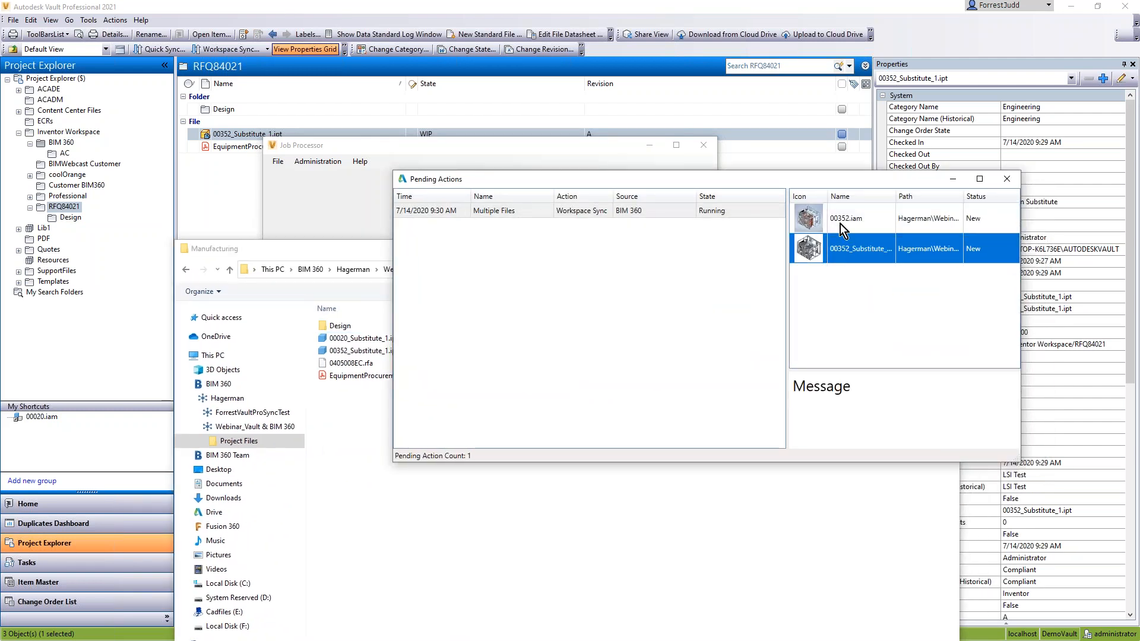
left_click(824, 224)
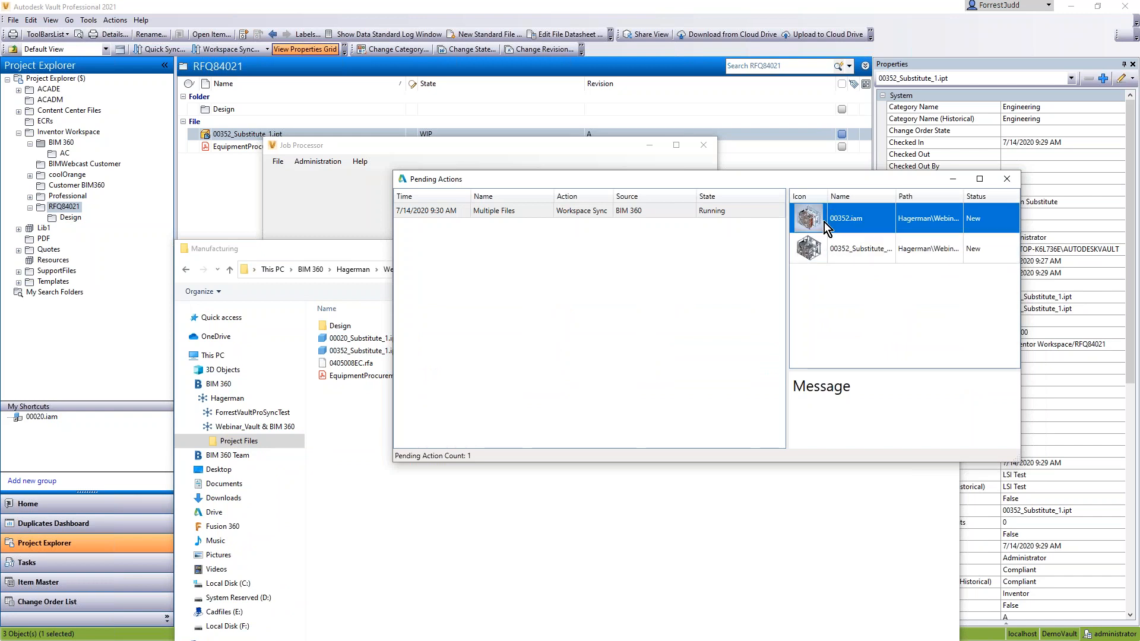
left_click(815, 250)
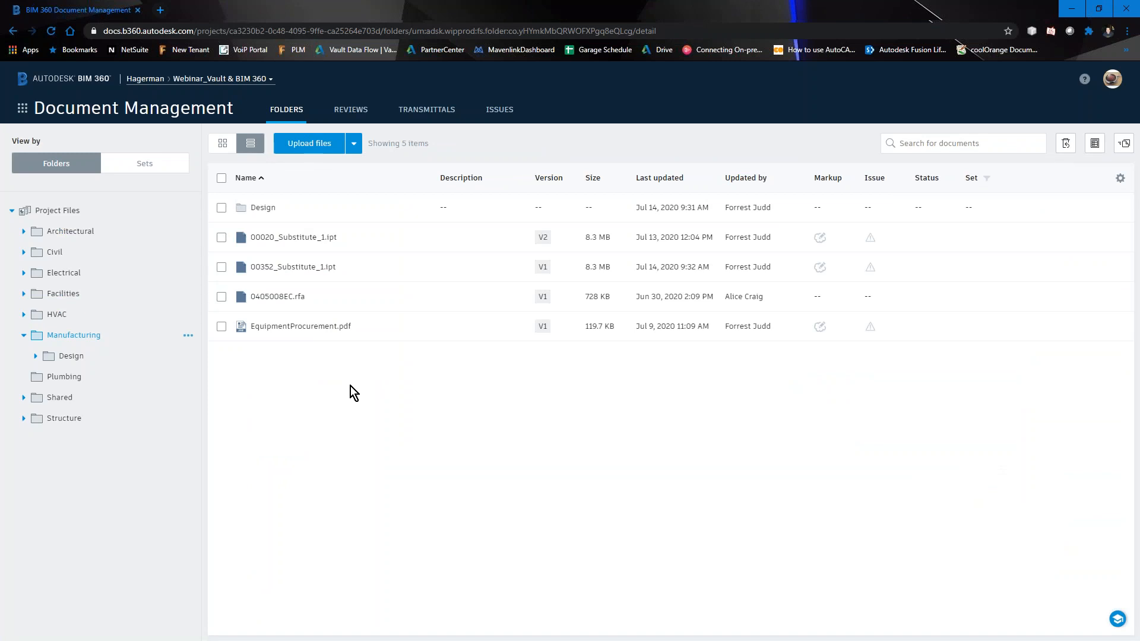
Step: Open 00352_Substitute_1.ipt from the Manufacturing folder in BIM 360 Document Management and examine the 3D model from several sides
left_click(272, 272)
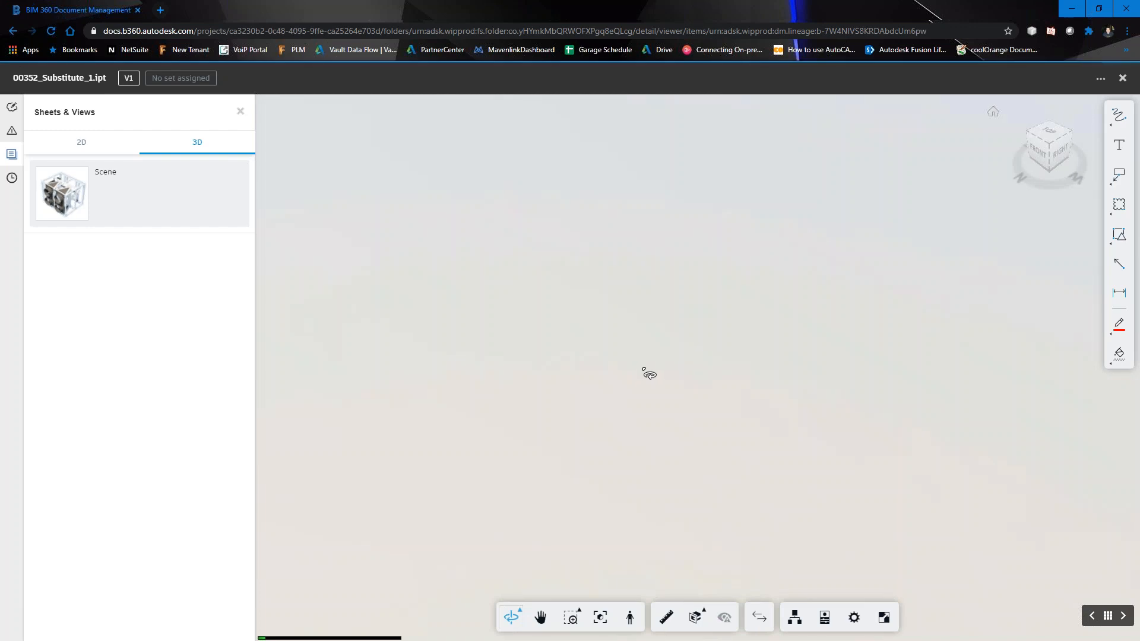
left_click_drag(632, 401, 643, 452)
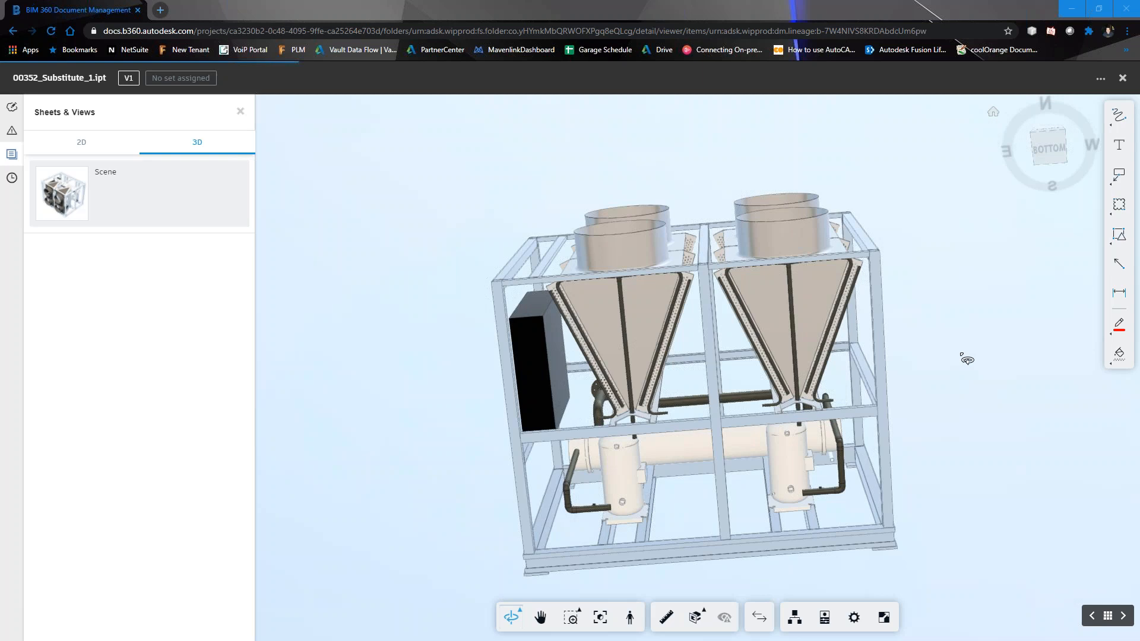
middle_click_drag(603, 346, 527, 309)
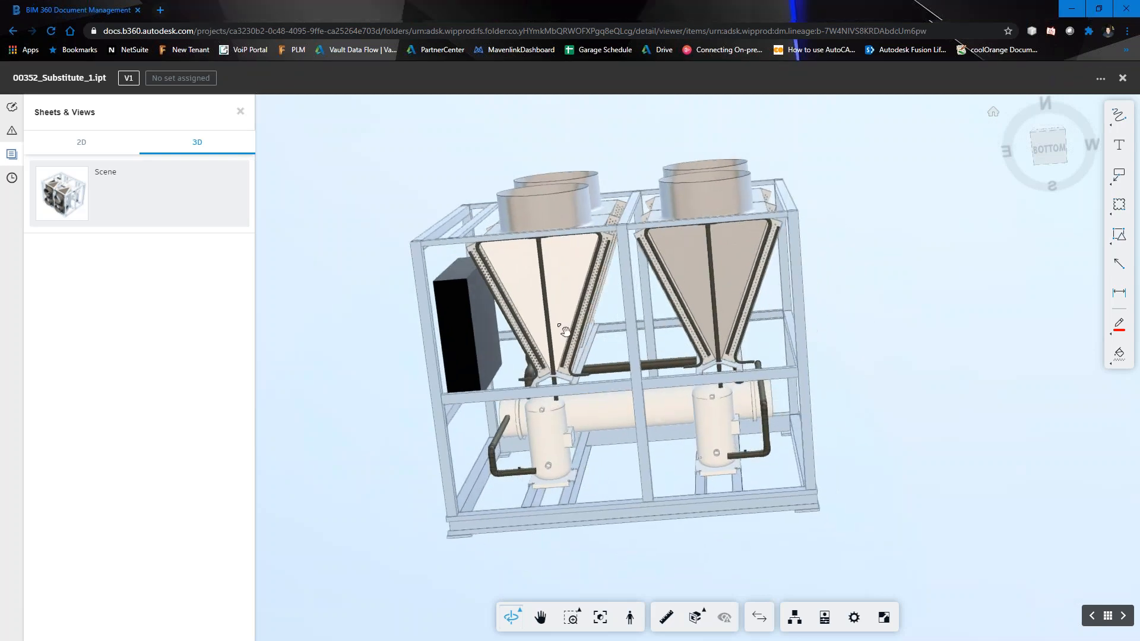
left_click_drag(664, 418, 402, 238)
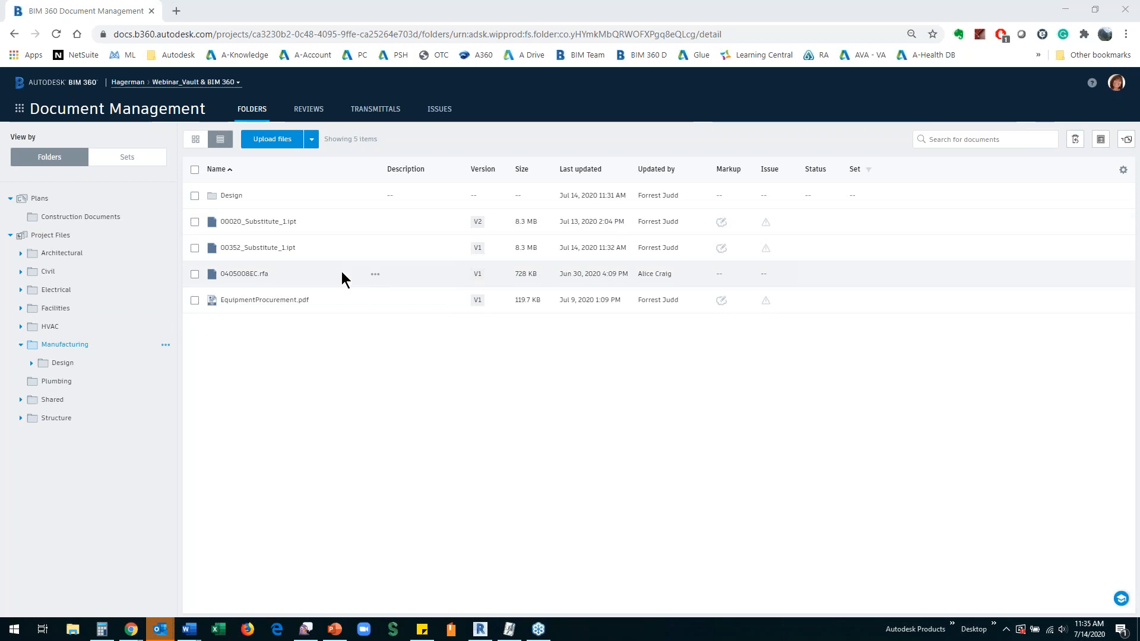
Step: Open 00352_Substitute_1.ipt from the project member's BIM 360 Manufacturing folder, show its markups, and inspect the chiller in 3D
left_click(259, 248)
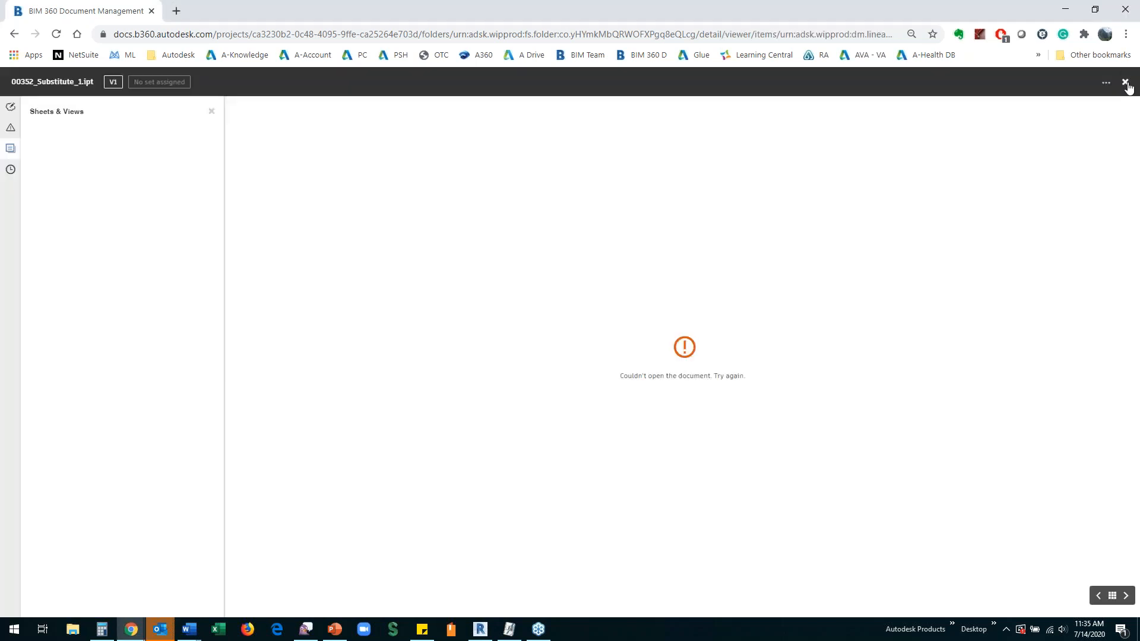
left_click(1125, 82)
left_click(237, 249)
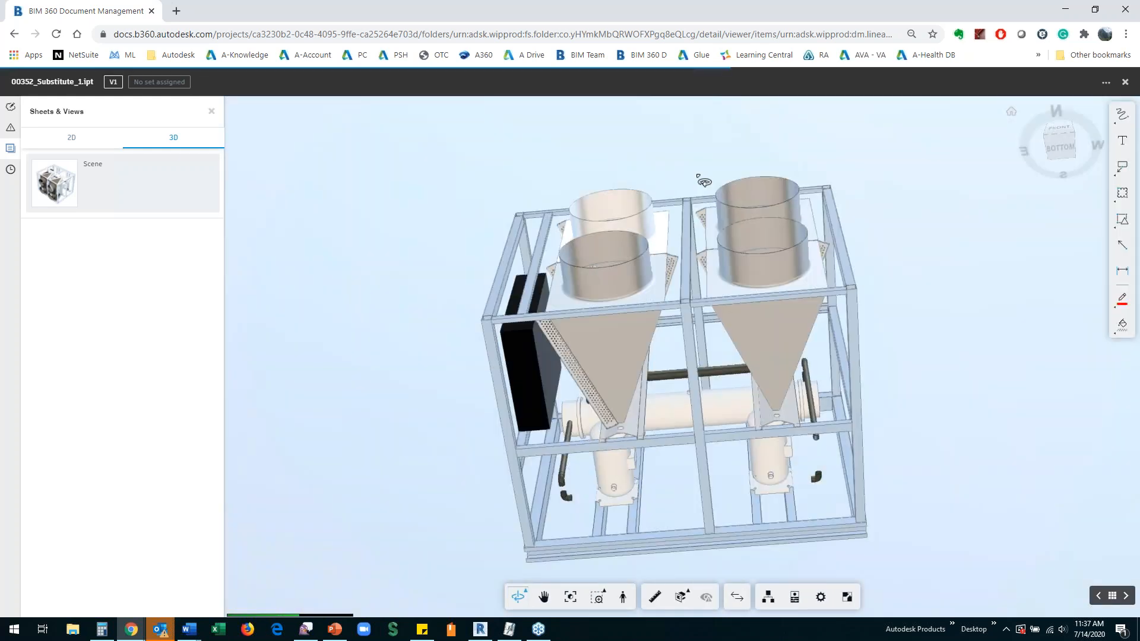
left_click(11, 107)
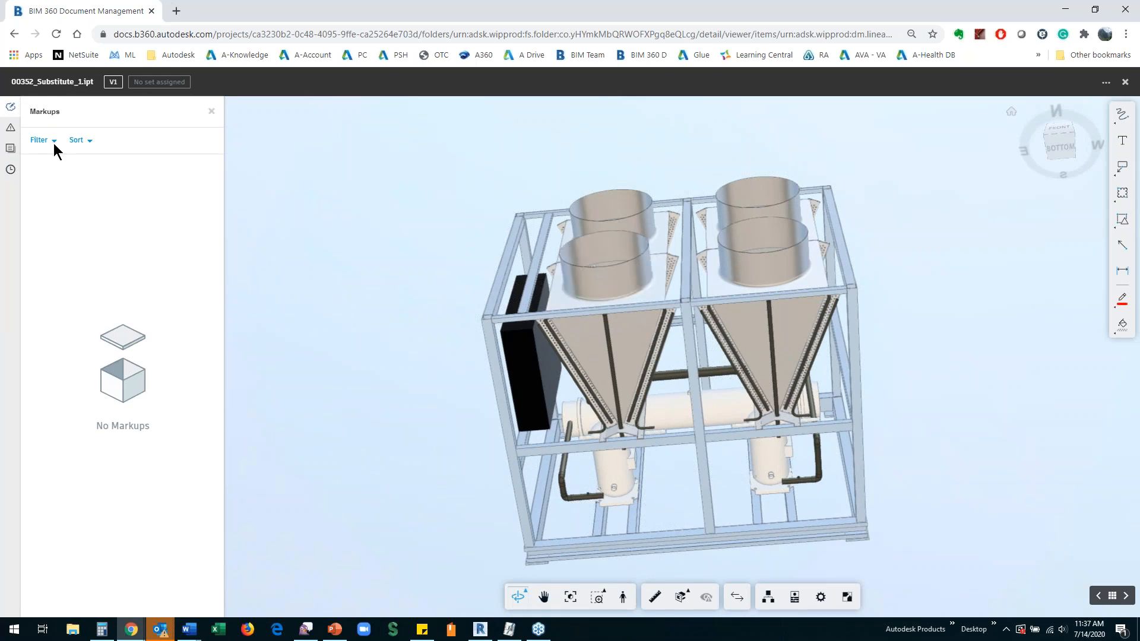
left_click_drag(472, 317, 665, 410)
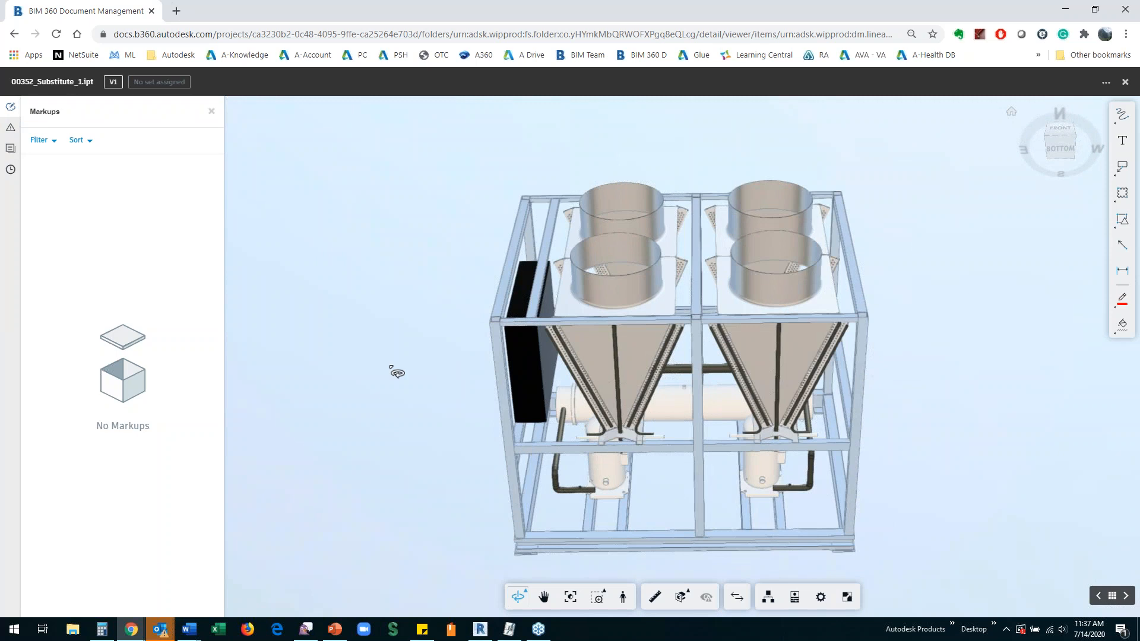
Step: Draw an arrow markup outward from the compressor's pipe at the chiller's end and add the text label "Move 3'"
left_click_drag(451, 375, 752, 313)
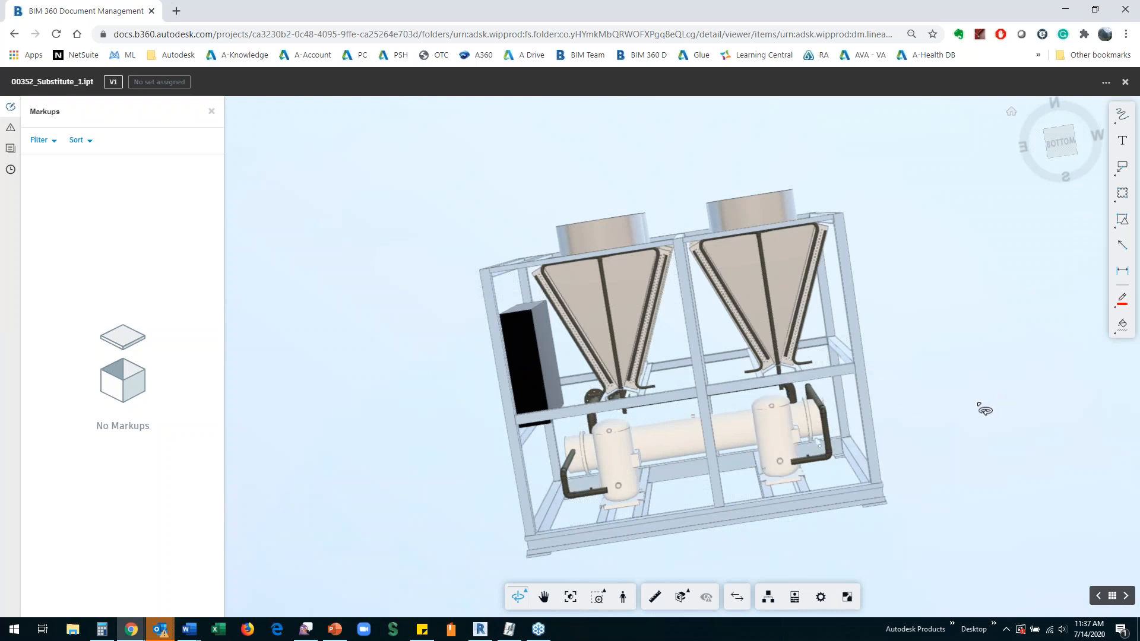
left_click(1125, 251)
left_click_drag(832, 450, 981, 387)
left_click(1122, 140)
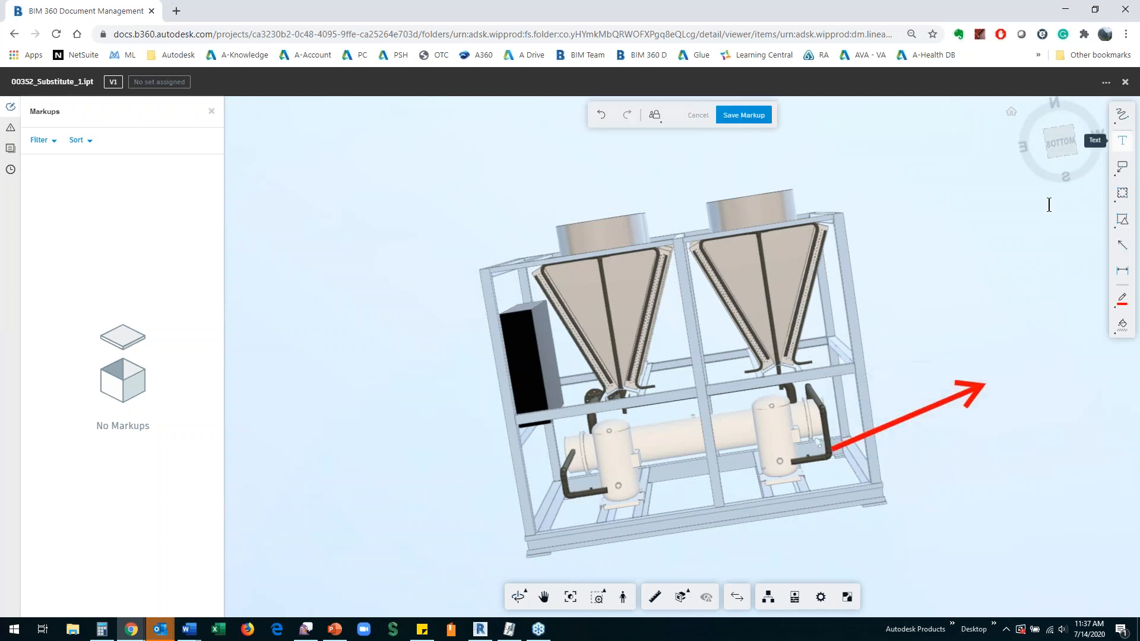
left_click(891, 353)
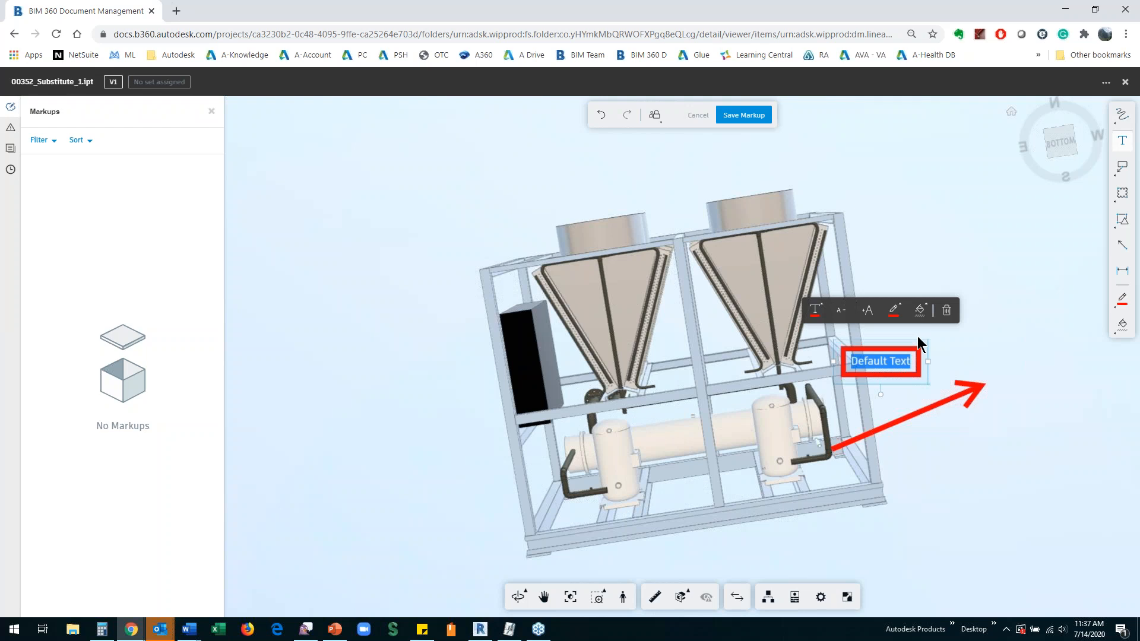
type("Move 3'")
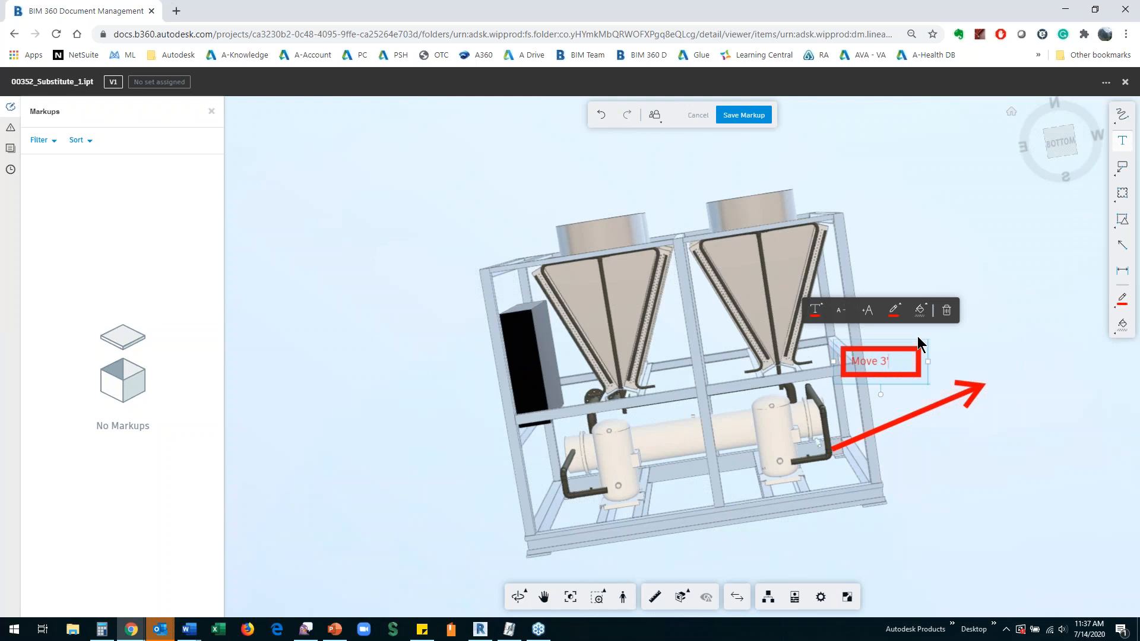
left_click(1019, 272)
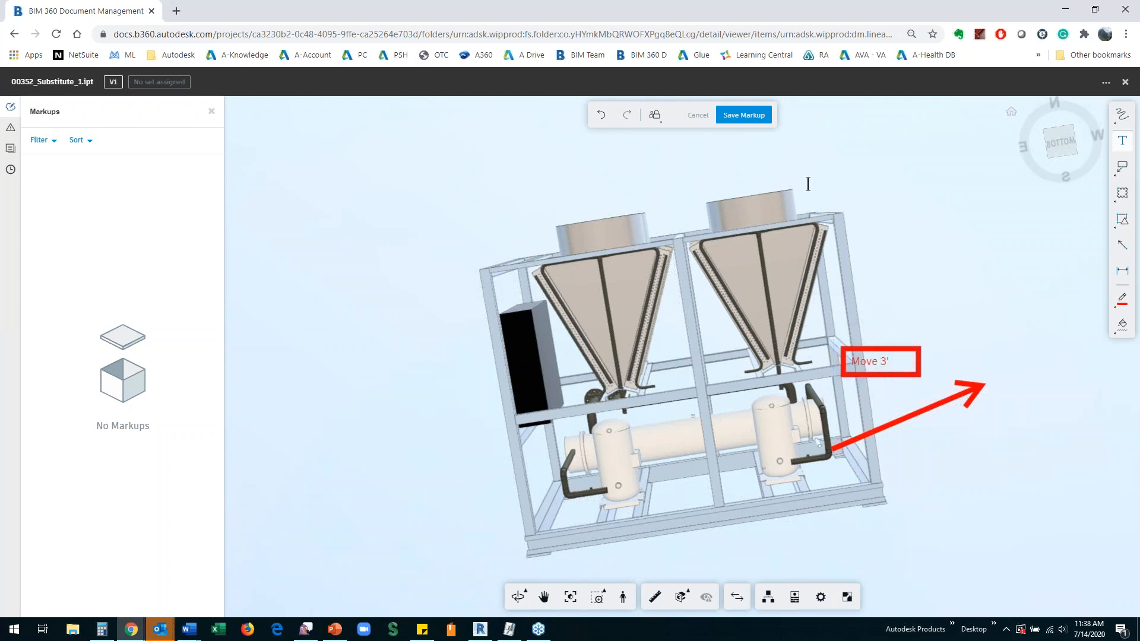
Step: Set the markup's visibility to Published and save the markup
left_click(656, 117)
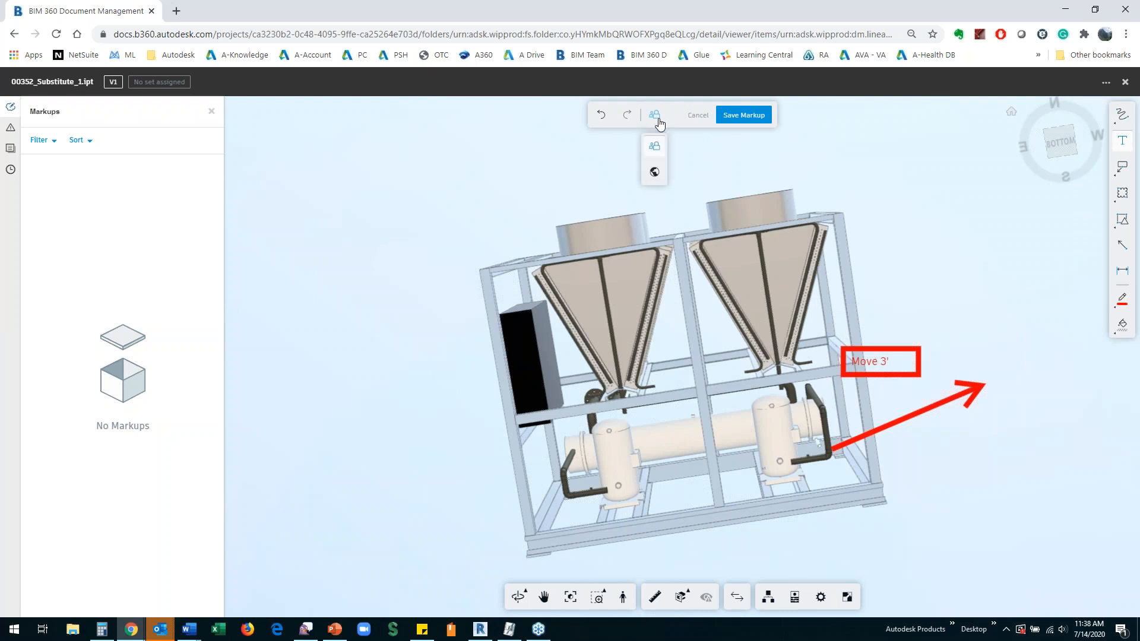
left_click(655, 173)
left_click(743, 119)
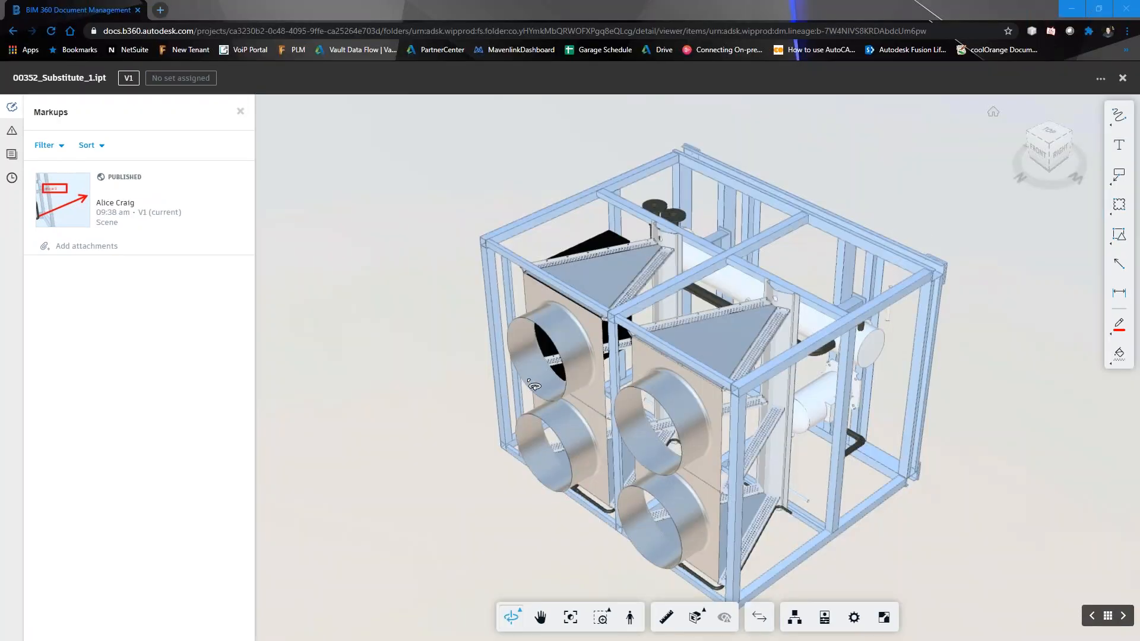
Step: Inspect the chiller and open the published markup on the model, and view the project folders available for attaching a document
left_click_drag(568, 399, 664, 133)
left_click_drag(687, 397, 650, 309)
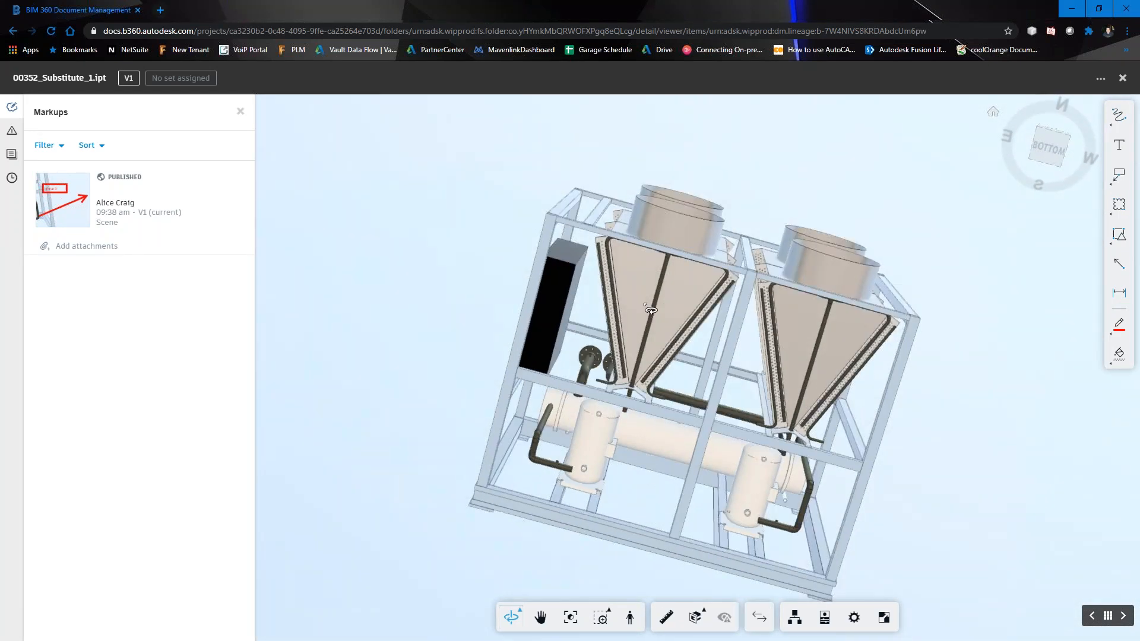
left_click_drag(650, 310, 608, 302)
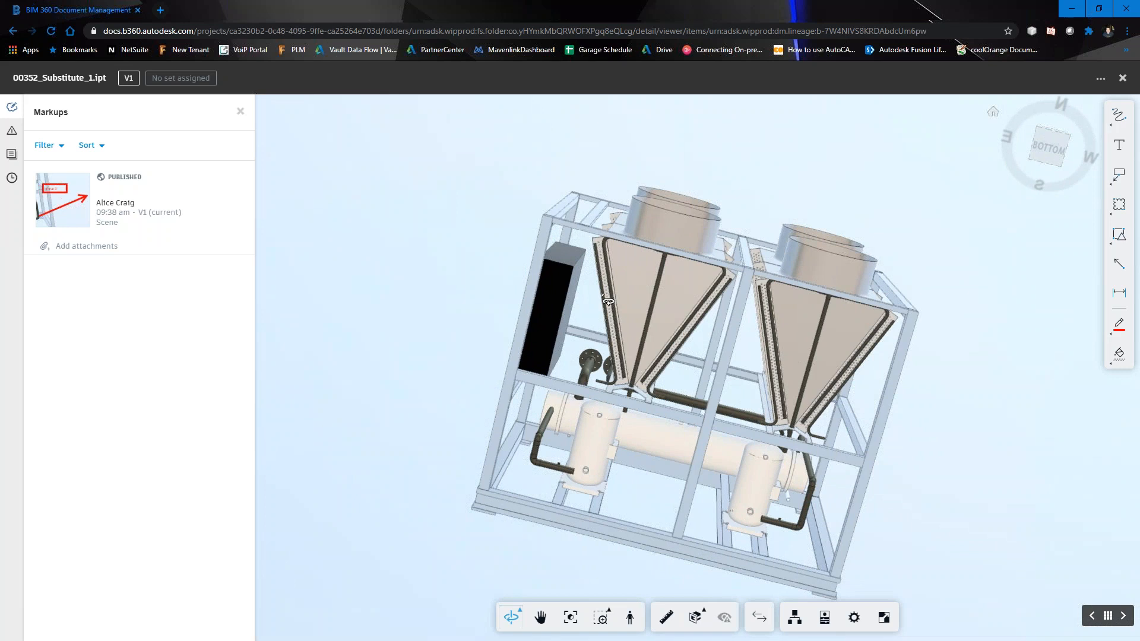
left_click(63, 199)
left_click(63, 198)
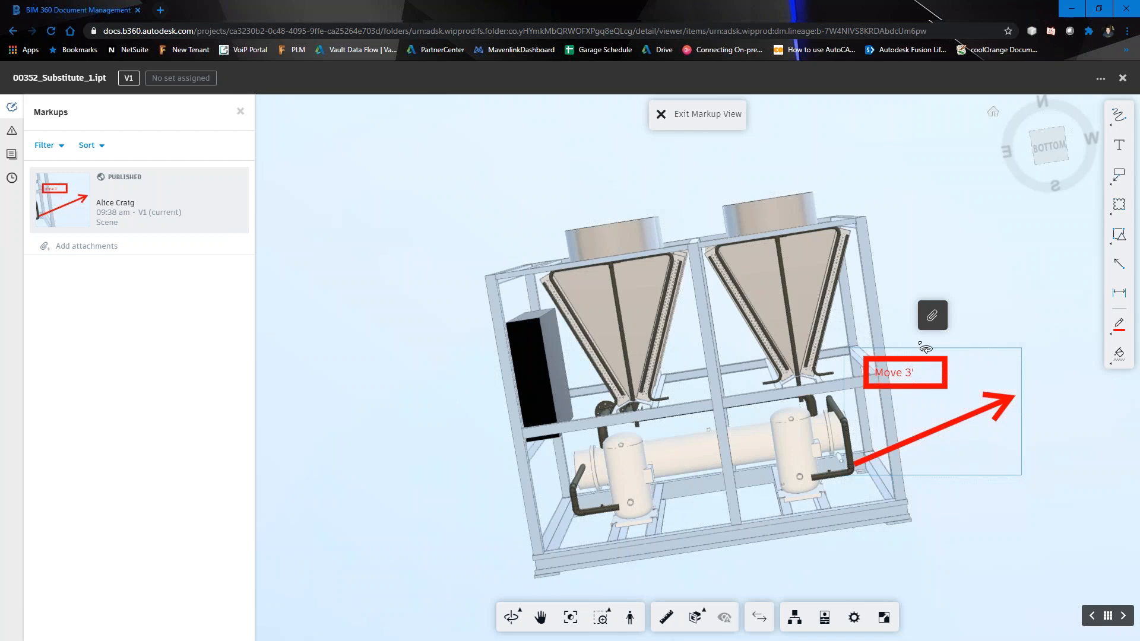
left_click(932, 321)
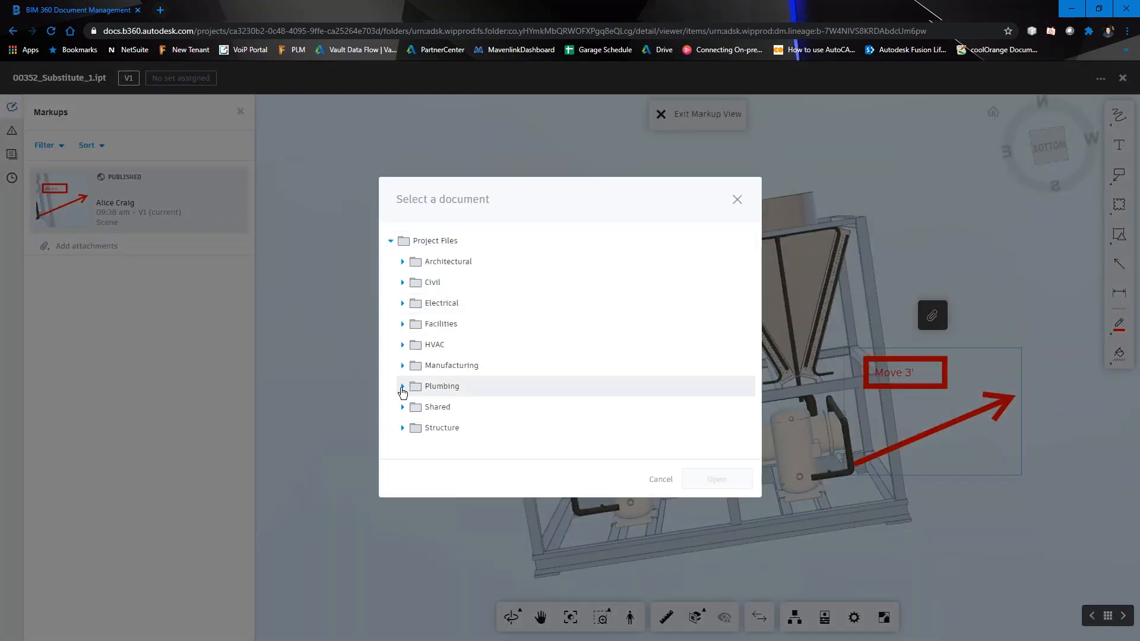
left_click(738, 202)
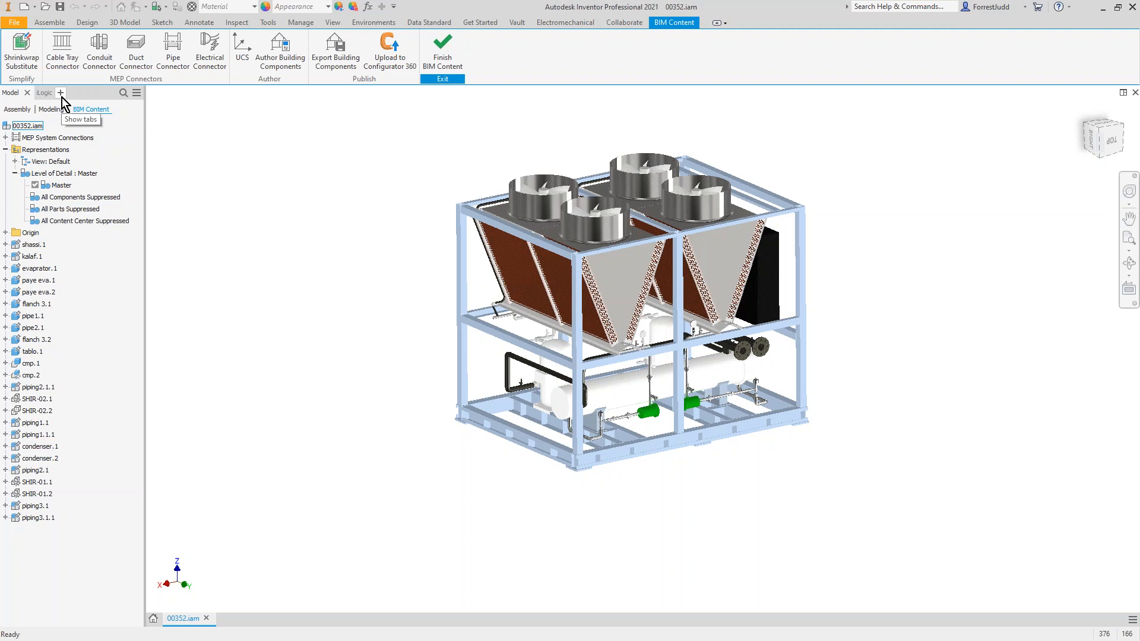
Step: Switch to Inventor, finish the BIM Content session of 00352.iam and show the assembly's Vault file list
left_click(438, 50)
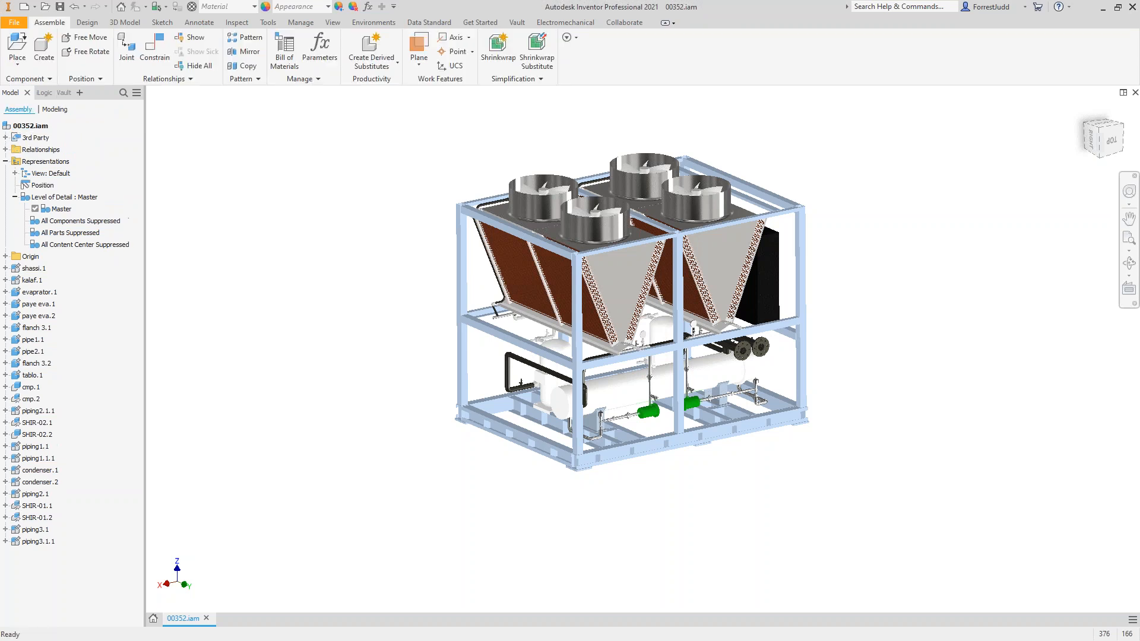
left_click(79, 94)
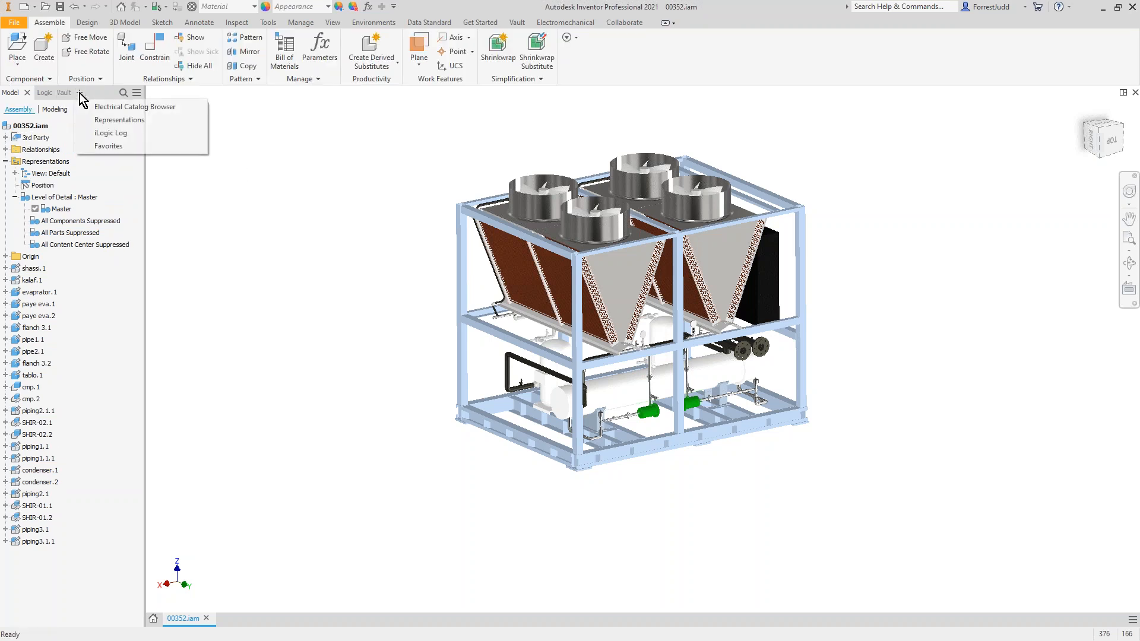
left_click(65, 94)
Step: Check out 00352.iam from Vault with its out-of-date properties updated, and save the assembly
right_click(27, 133)
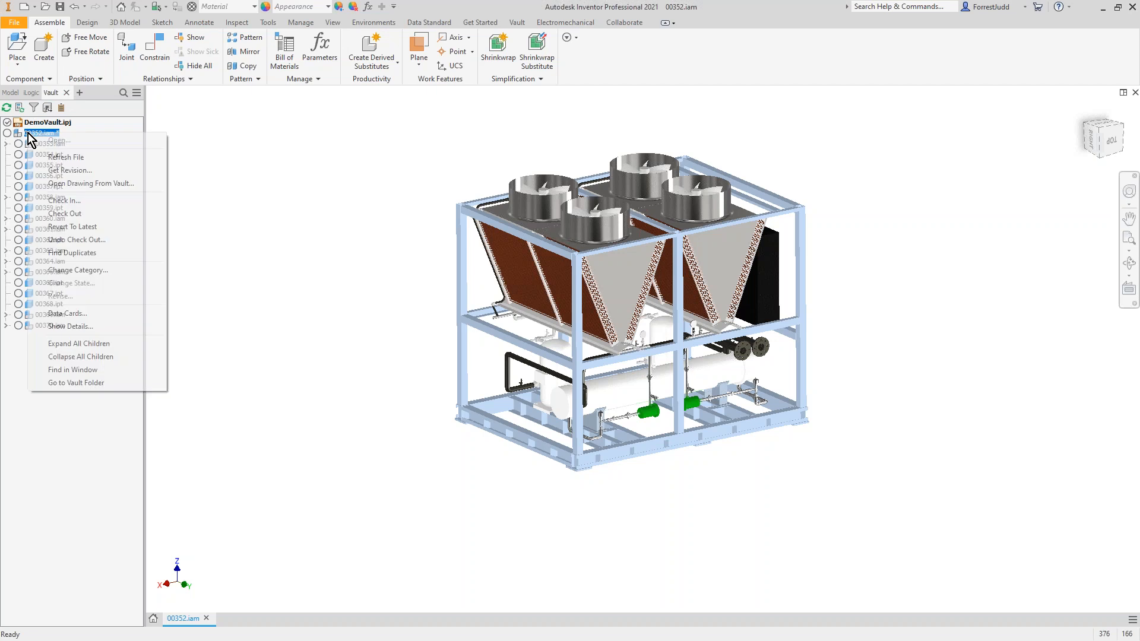
left_click(89, 214)
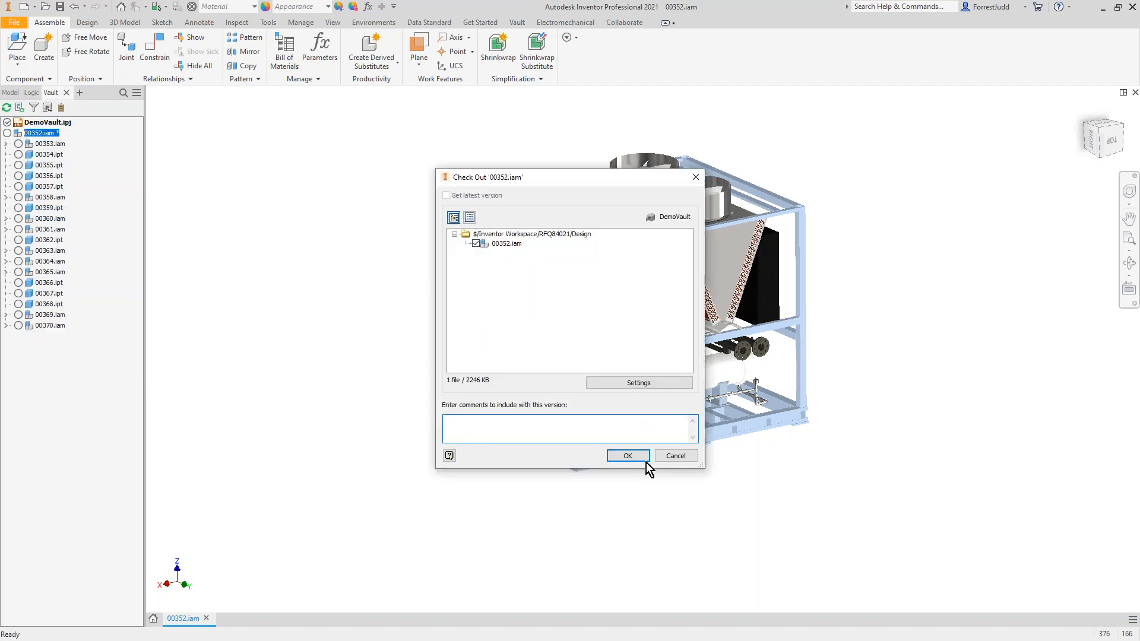
left_click(628, 455)
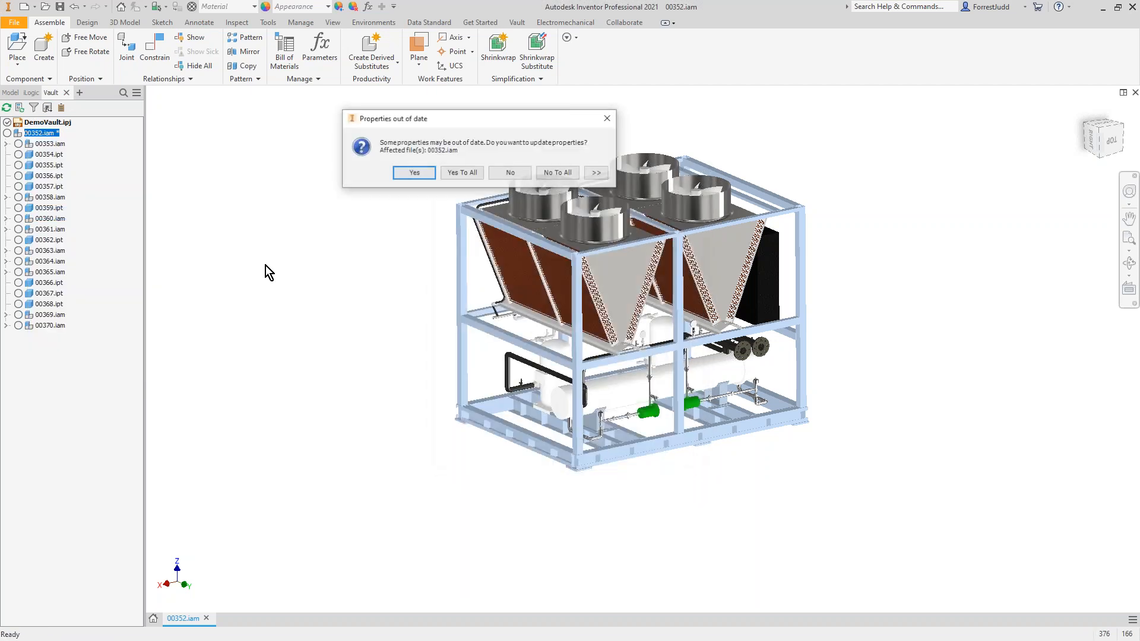
left_click(433, 171)
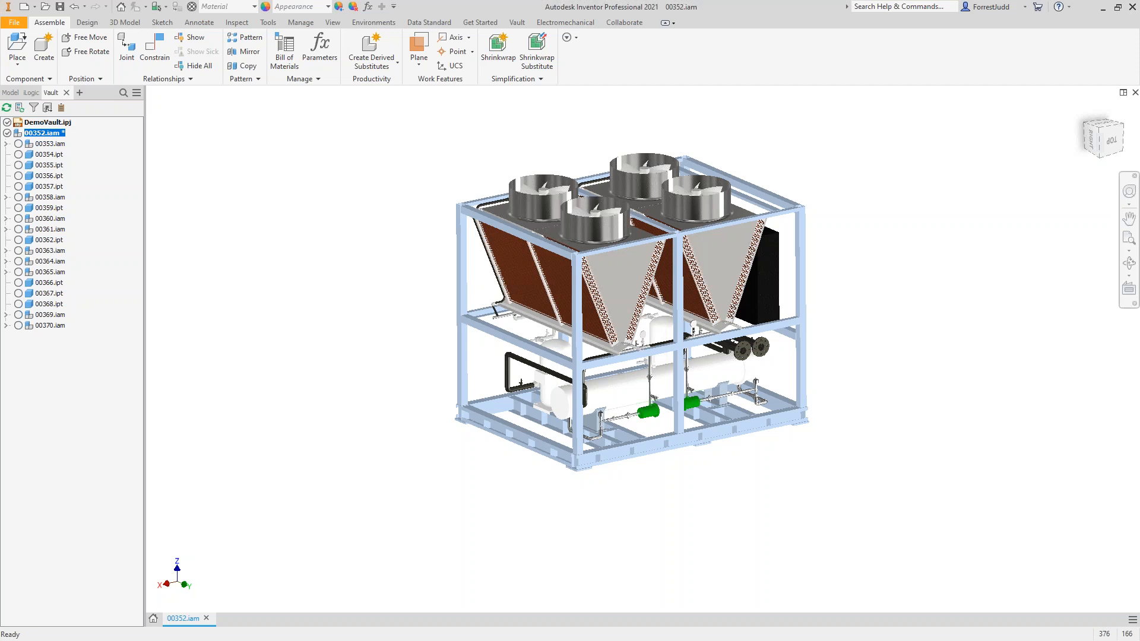
left_click(60, 6)
Step: Replace the chiller's base frame component with the 00018.iam assembly from the AC folder
middle_click_drag(375, 305, 444, 309)
scroll(445, 309, "up", 3)
scroll(445, 309, "down", 2)
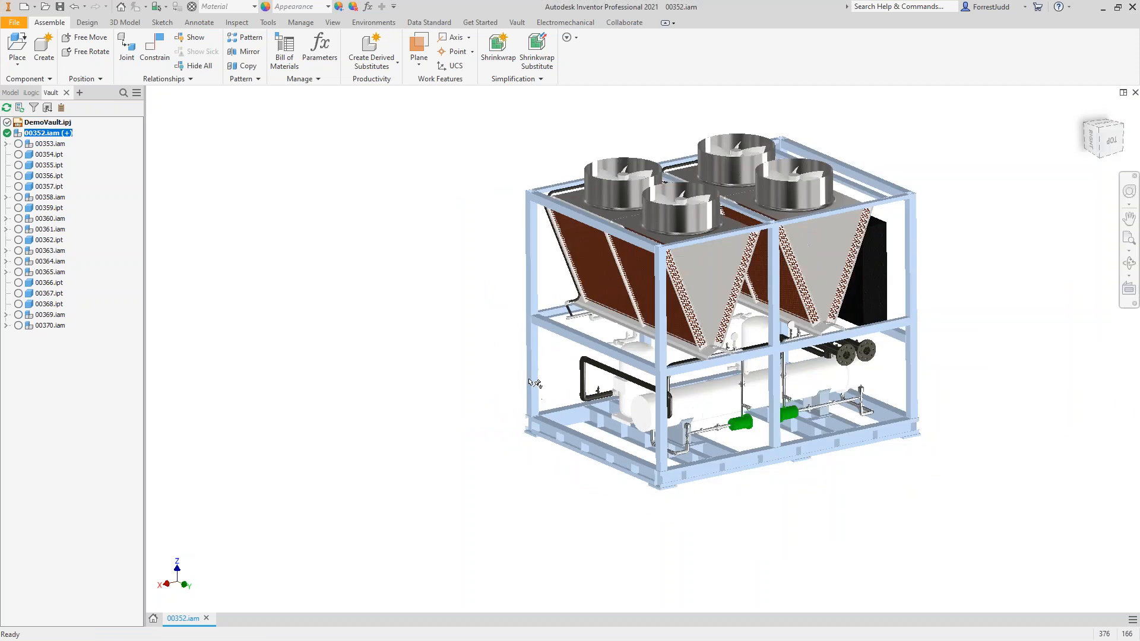
middle_click_drag(588, 443, 543, 464)
right_click(545, 467)
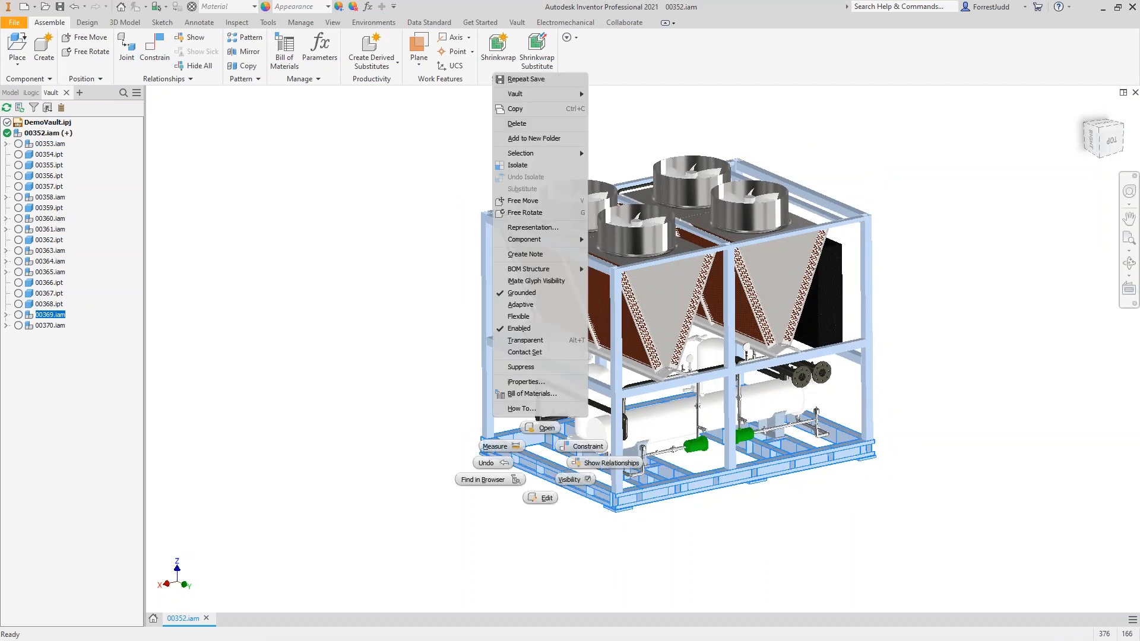
mouse_move(524, 247)
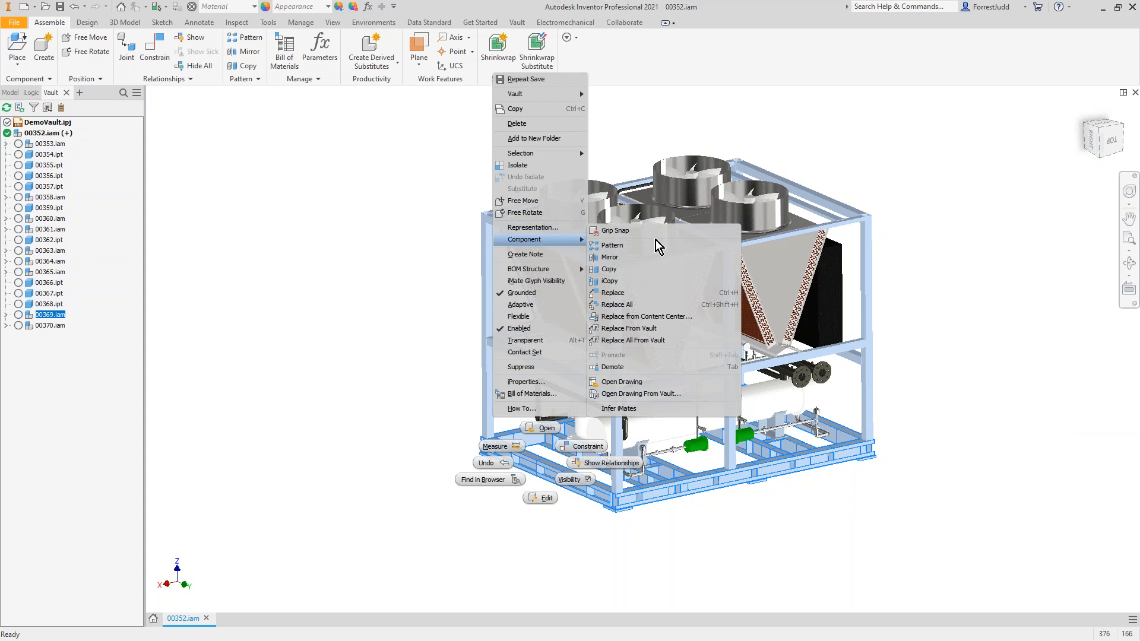
left_click(633, 293)
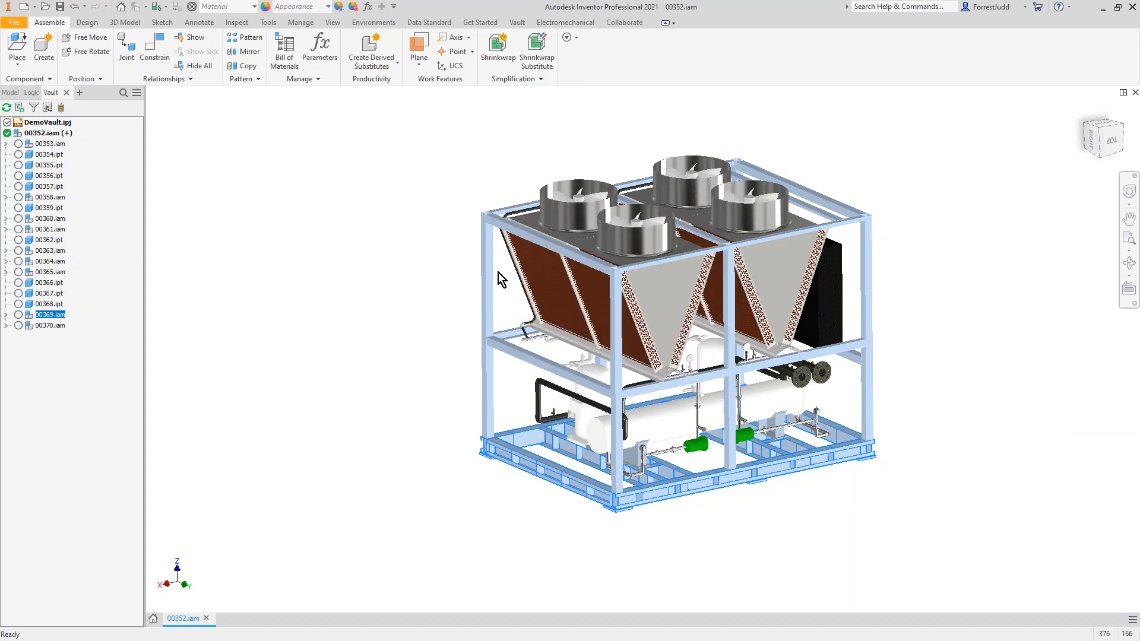
left_click(422, 289)
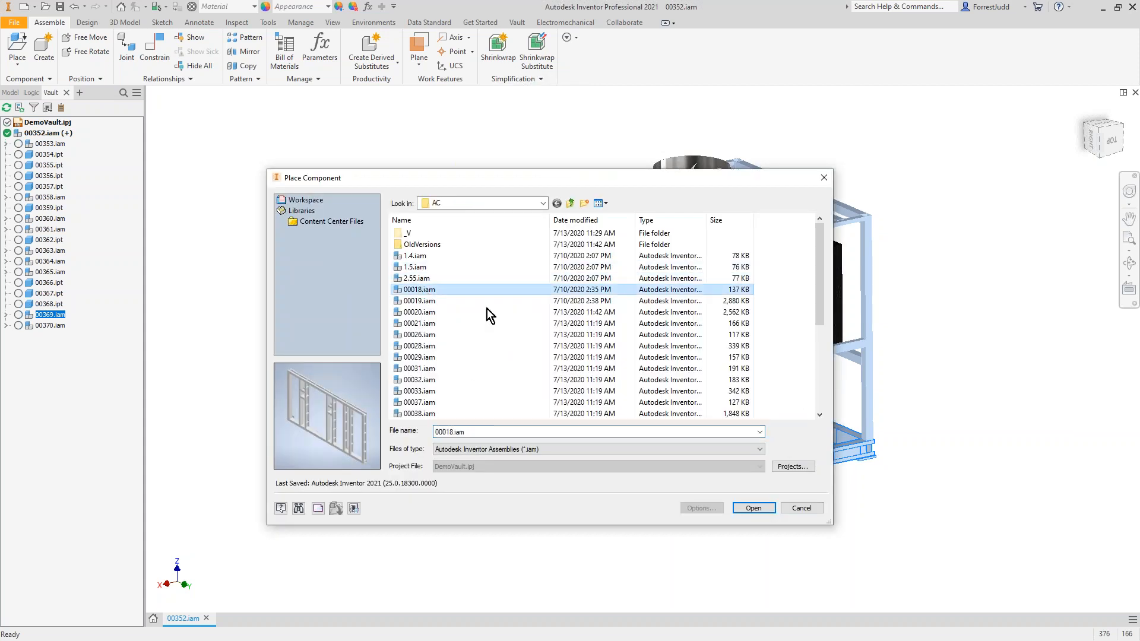
left_click(753, 507)
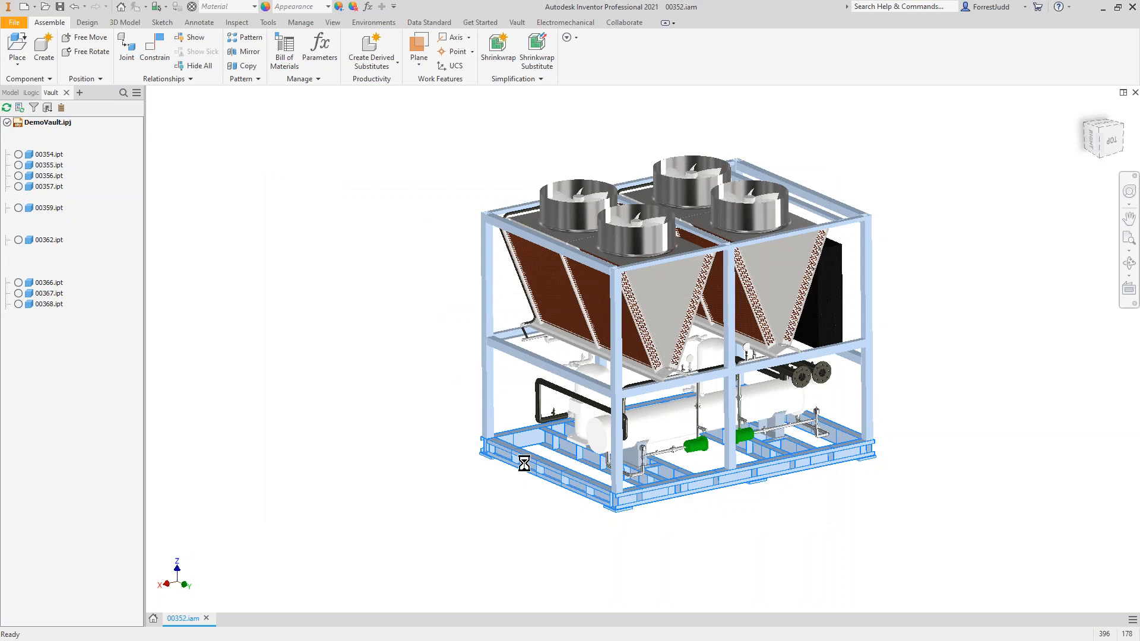
Step: Edit the first Flush constraint of compressor cmp.1, reselecting its second reference on the extended part of the new base frame
middle_click_drag(453, 374, 579, 415, "shift")
left_click(665, 414)
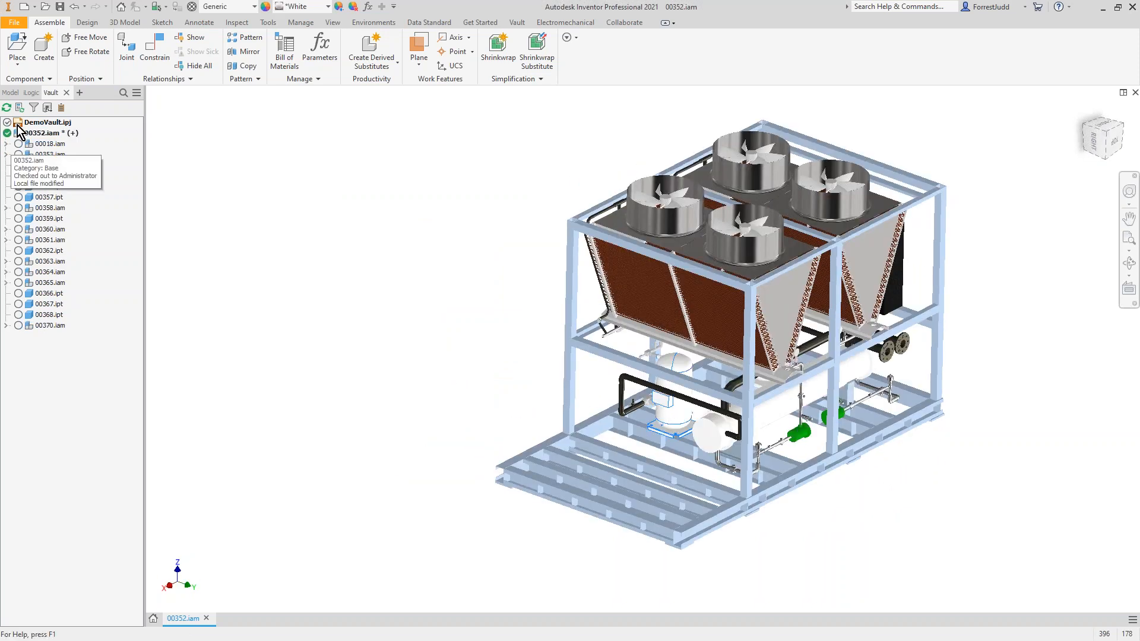
left_click(10, 93)
left_click(5, 387)
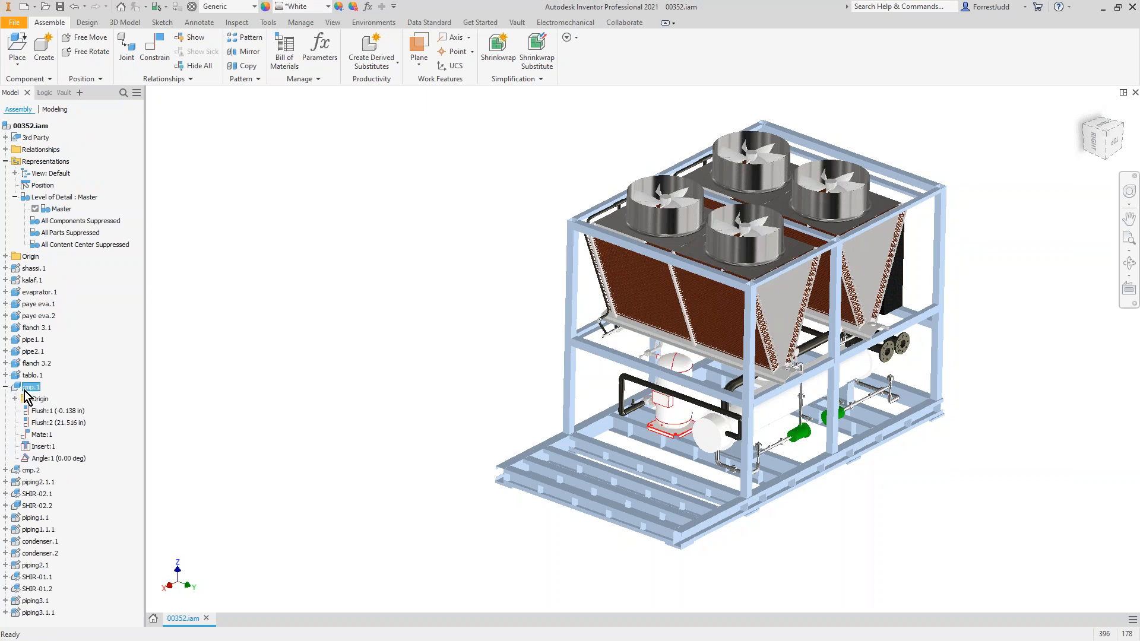
right_click(51, 411)
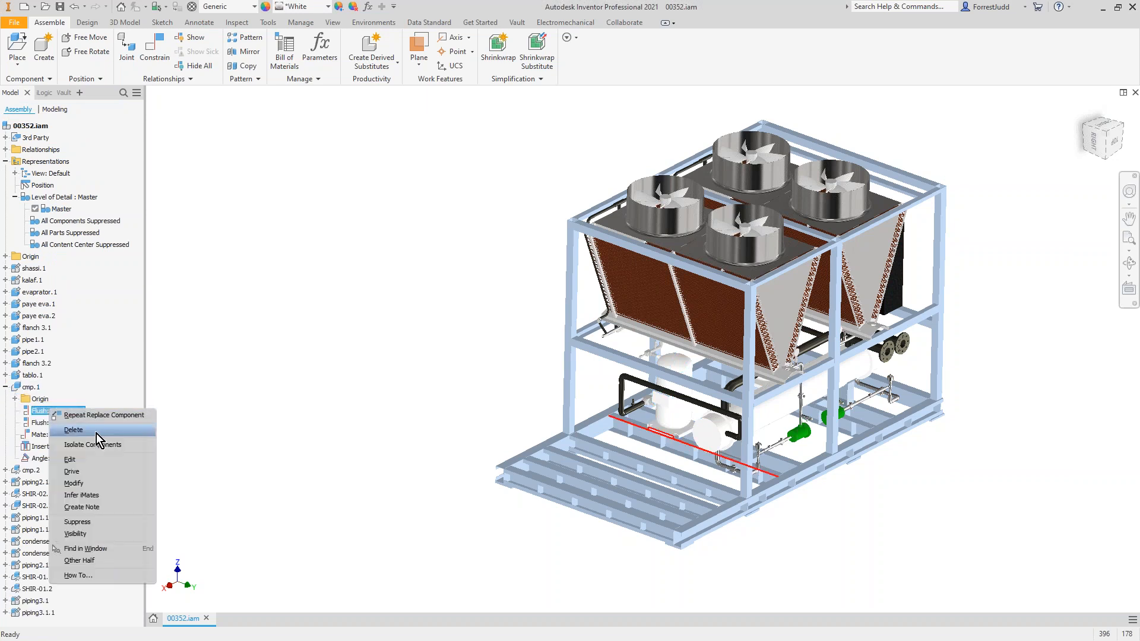
left_click(83, 459)
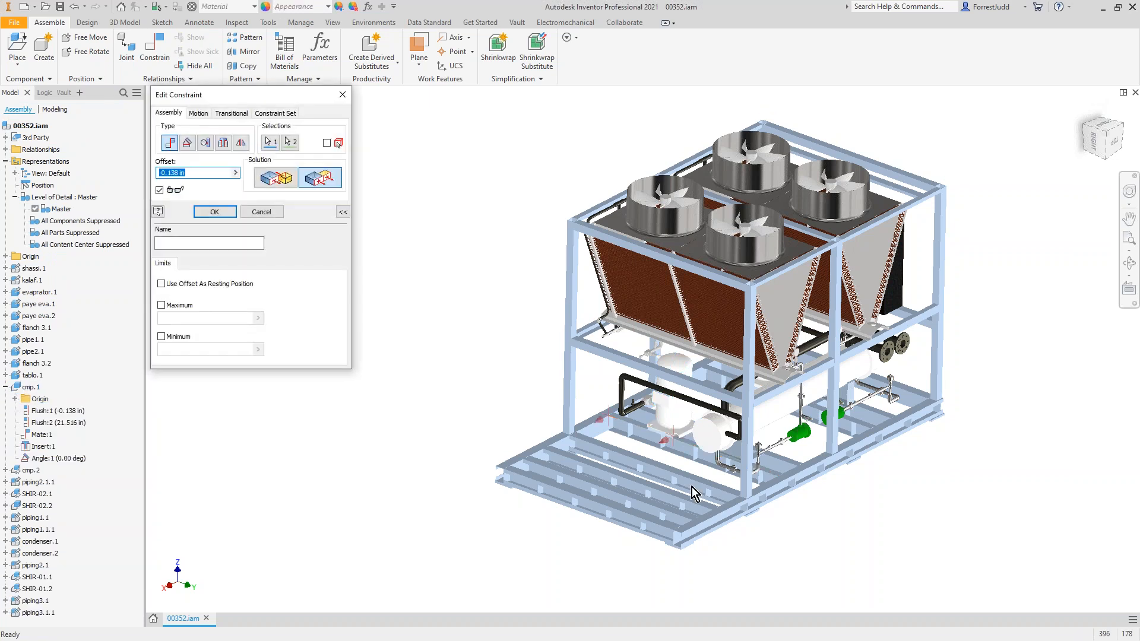
scroll(692, 487, "down", 5)
scroll(668, 493, "up", 5)
left_click(290, 143)
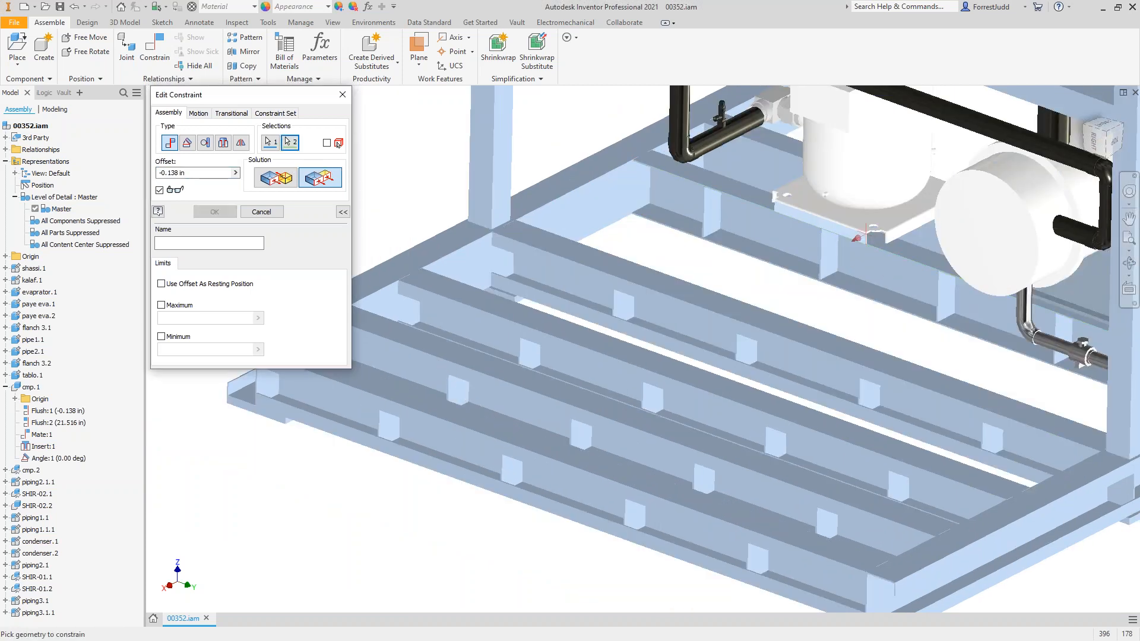
left_click(439, 353)
left_click(290, 143)
scroll(447, 382, "down", 5)
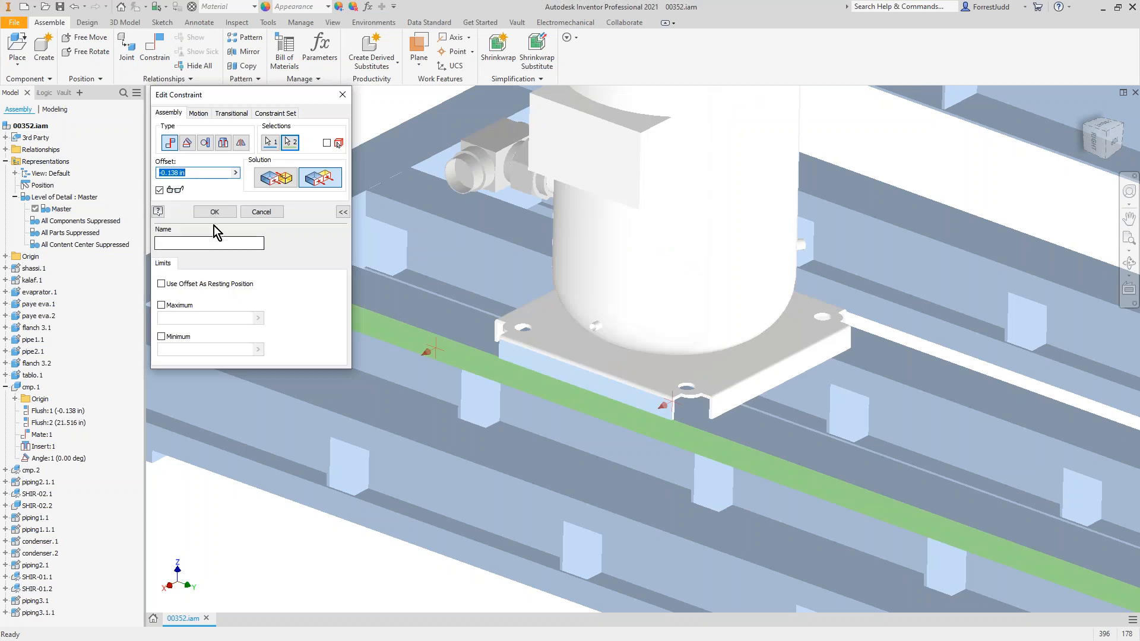
left_click(214, 211)
middle_click_drag(604, 275, 604, 391, "shift")
scroll(593, 310, "up", 3)
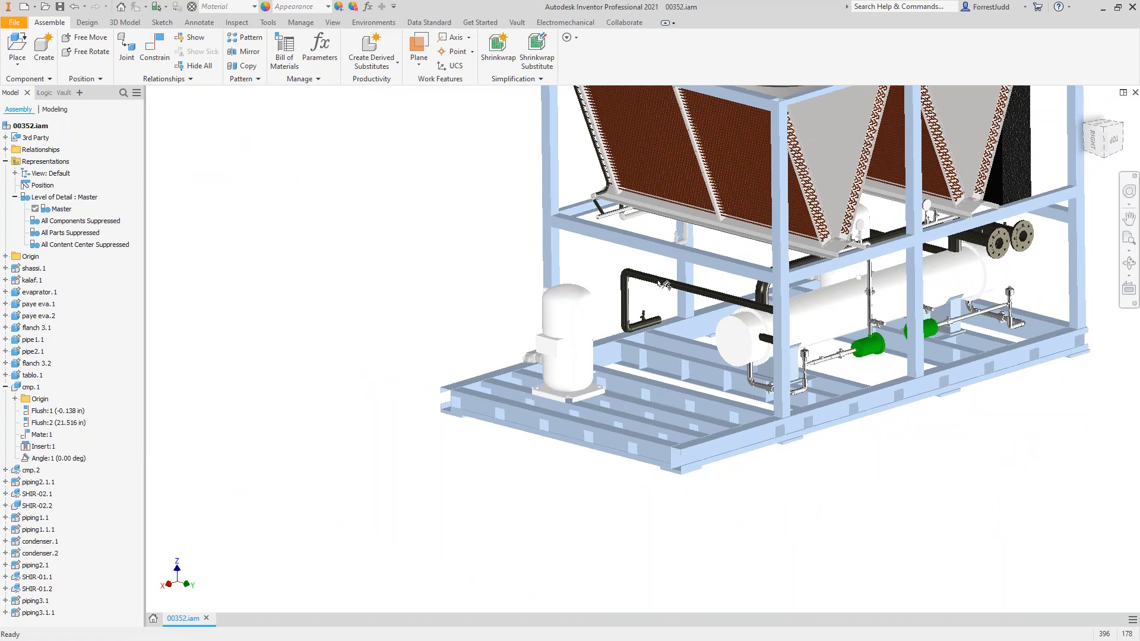
middle_click_drag(657, 280, 605, 393)
scroll(608, 390, "up", 3)
scroll(611, 389, "down", 3)
scroll(612, 388, "up", 3)
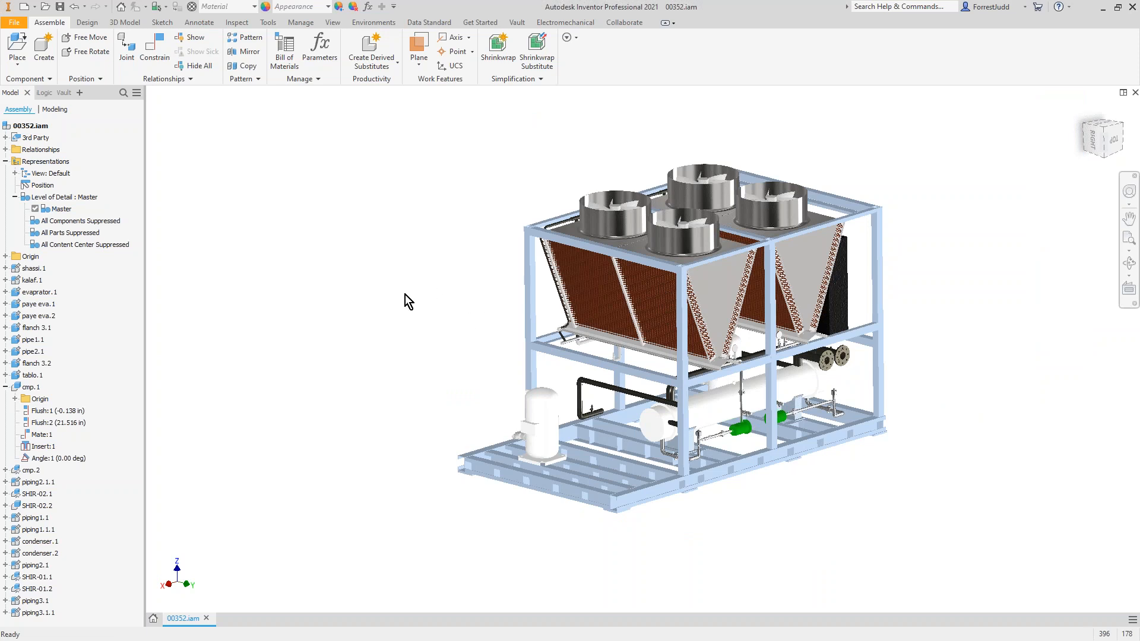
Step: Place NewPiping.ipt in the assembly, grounded at the origin
right_click(355, 277)
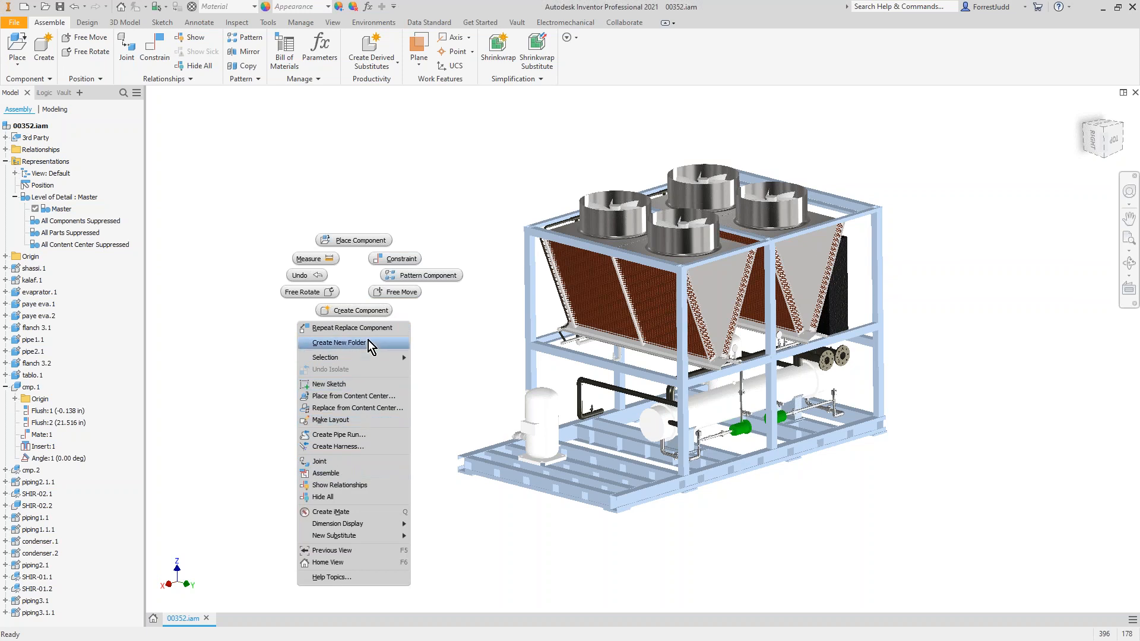
left_click(168, 358)
key("p")
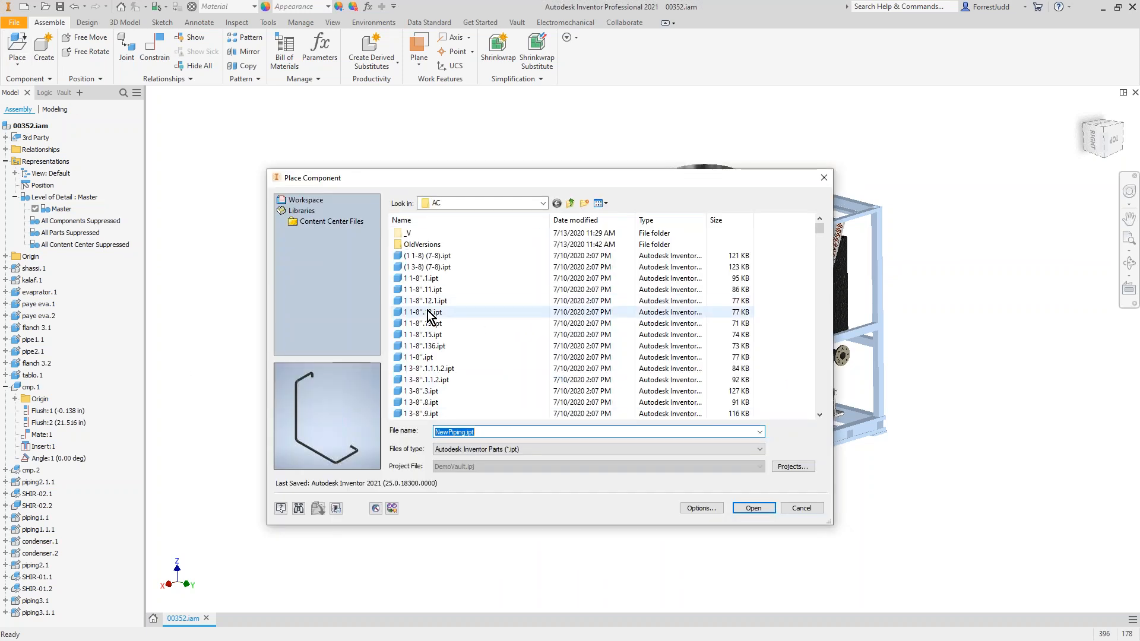
left_click(754, 507)
right_click(382, 271)
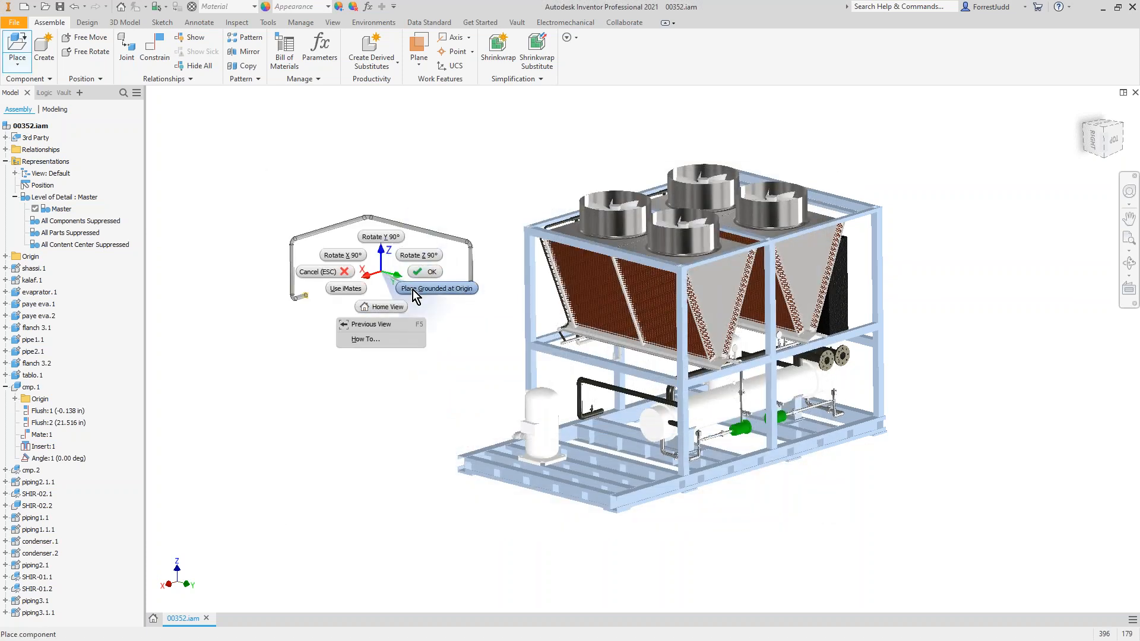
left_click(412, 290)
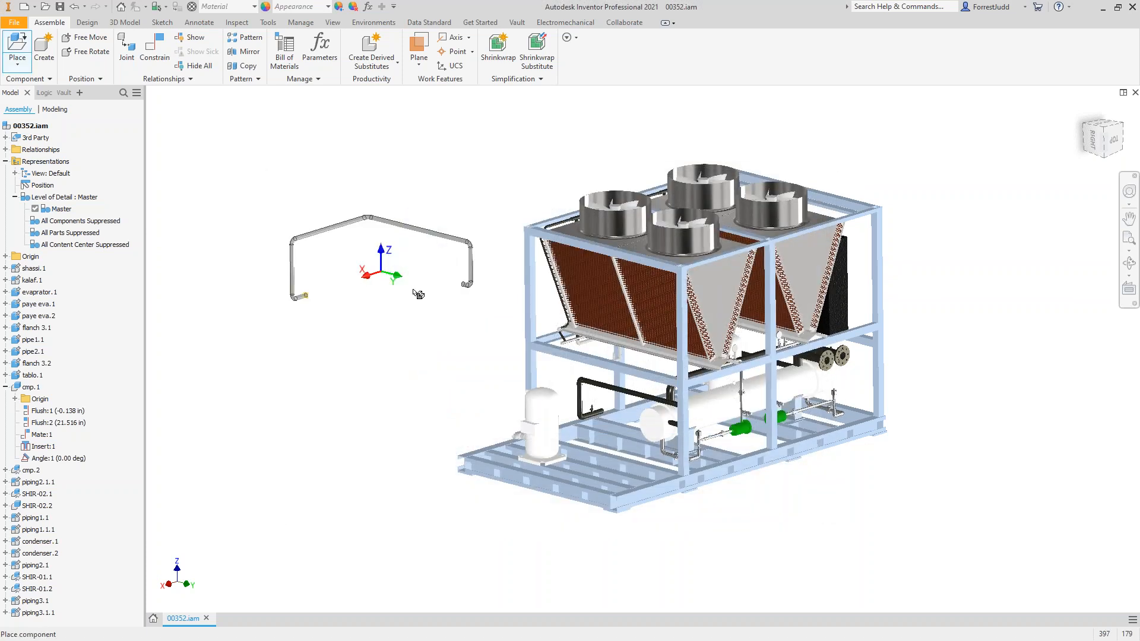
Step: Delete the old pipe piping1.1.1 beside the moved compressor and check the new piping arrangement
left_click(600, 387)
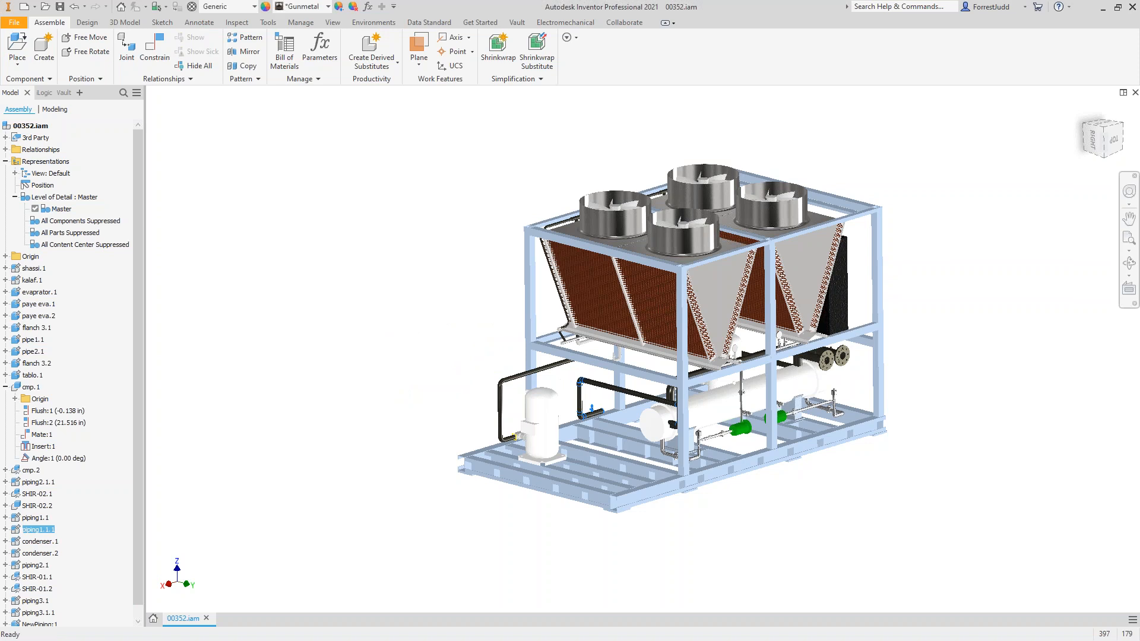
key("Delete")
scroll(516, 364, "down", 5)
scroll(513, 373, "up", 4)
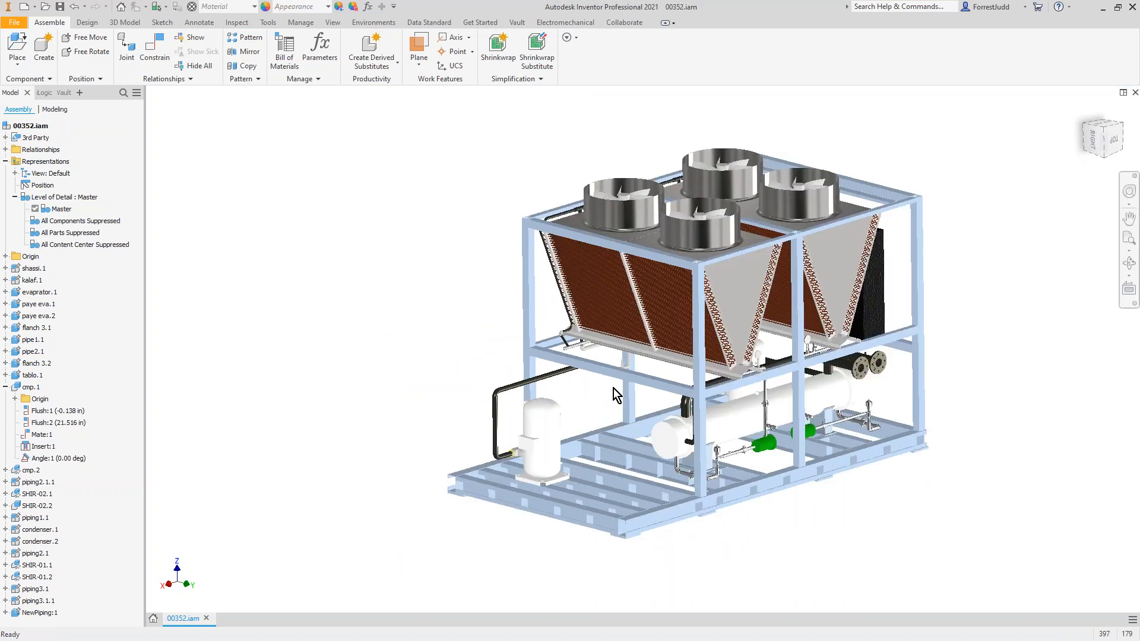
middle_click_drag(627, 331, 622, 357, "shift")
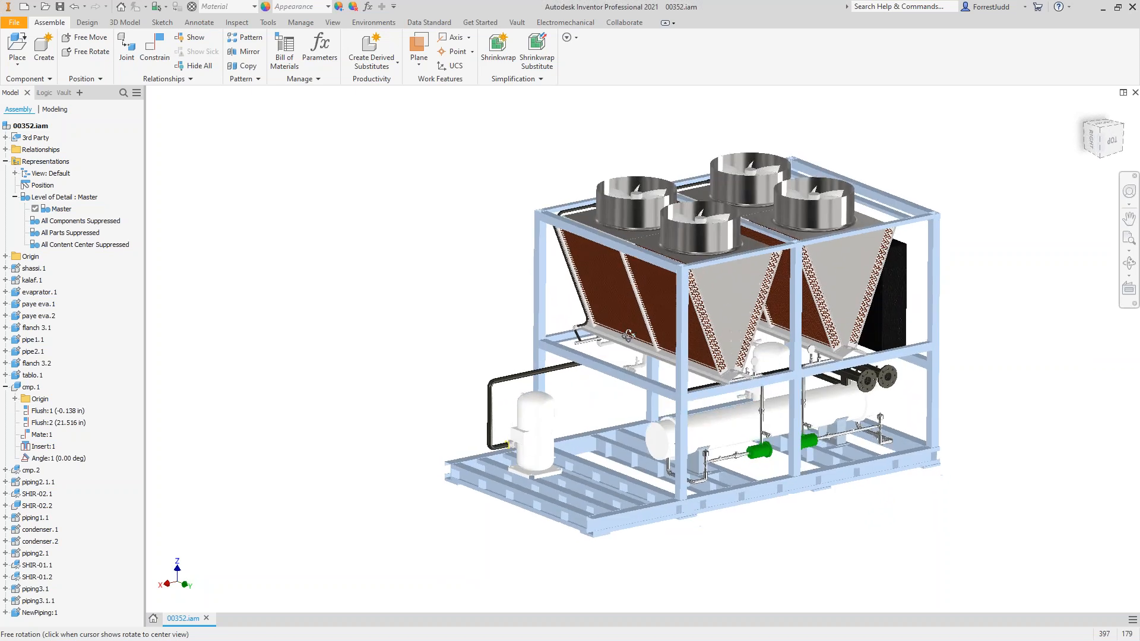
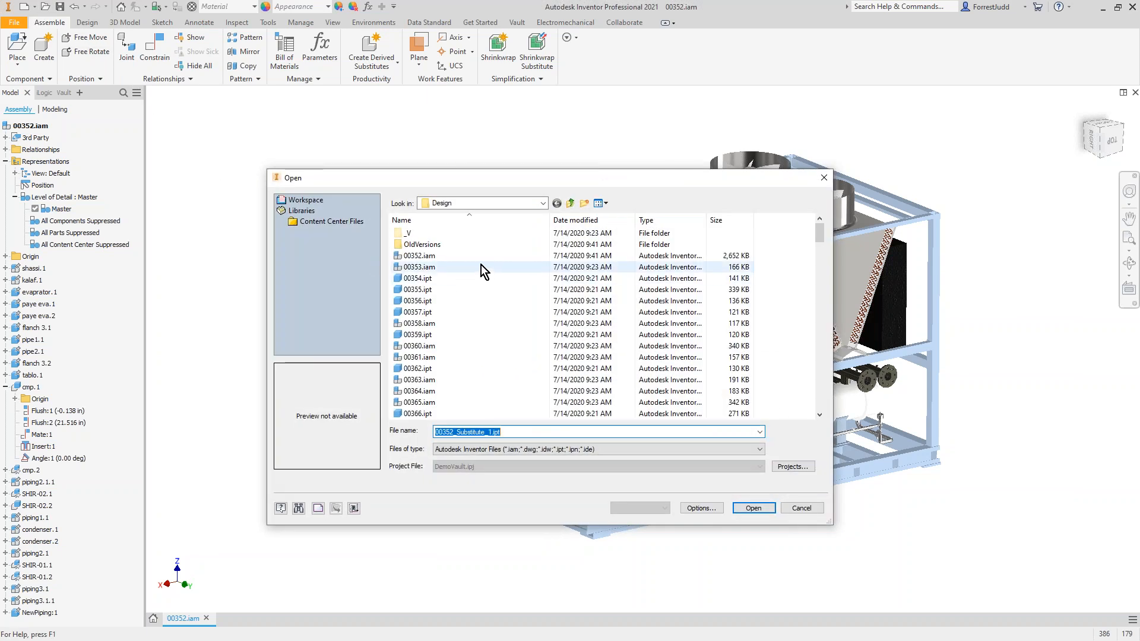
Step: Switch to Autodesk Vault and open 00352_Substitute_1.ipt from the RFQ84021 folder in Inventor
left_click(570, 204)
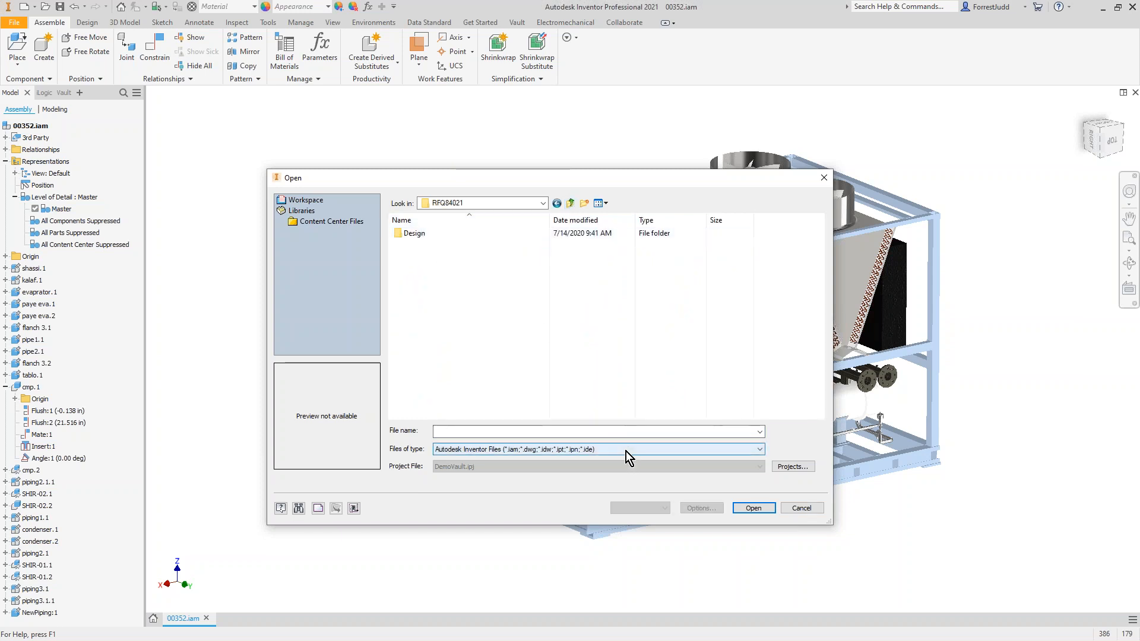
left_click(803, 509)
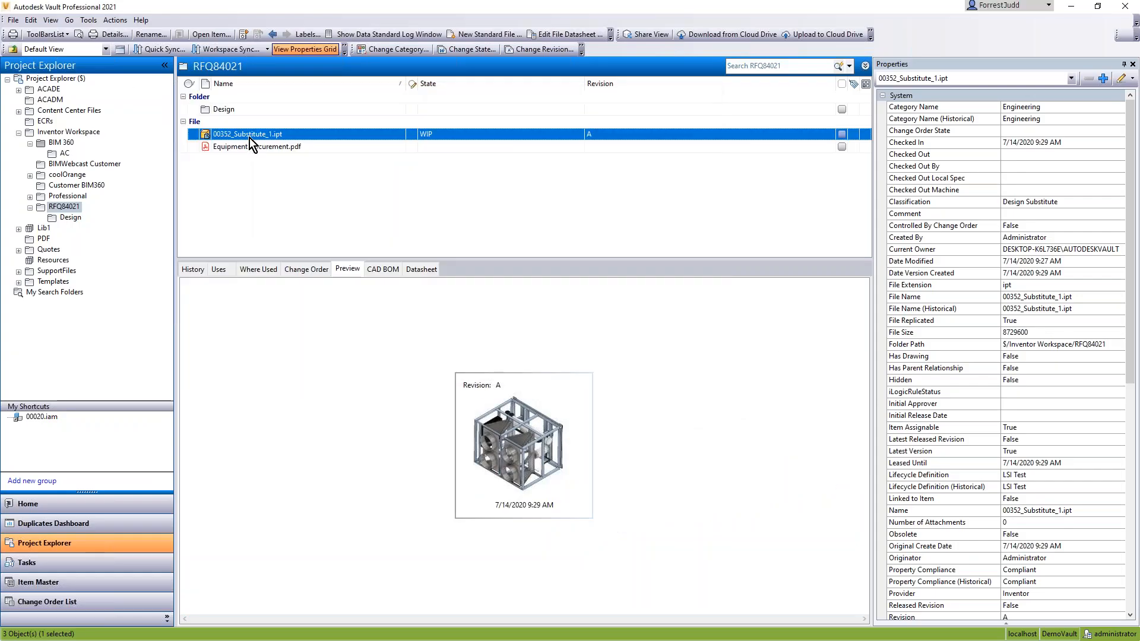
right_click(239, 136)
left_click(263, 142)
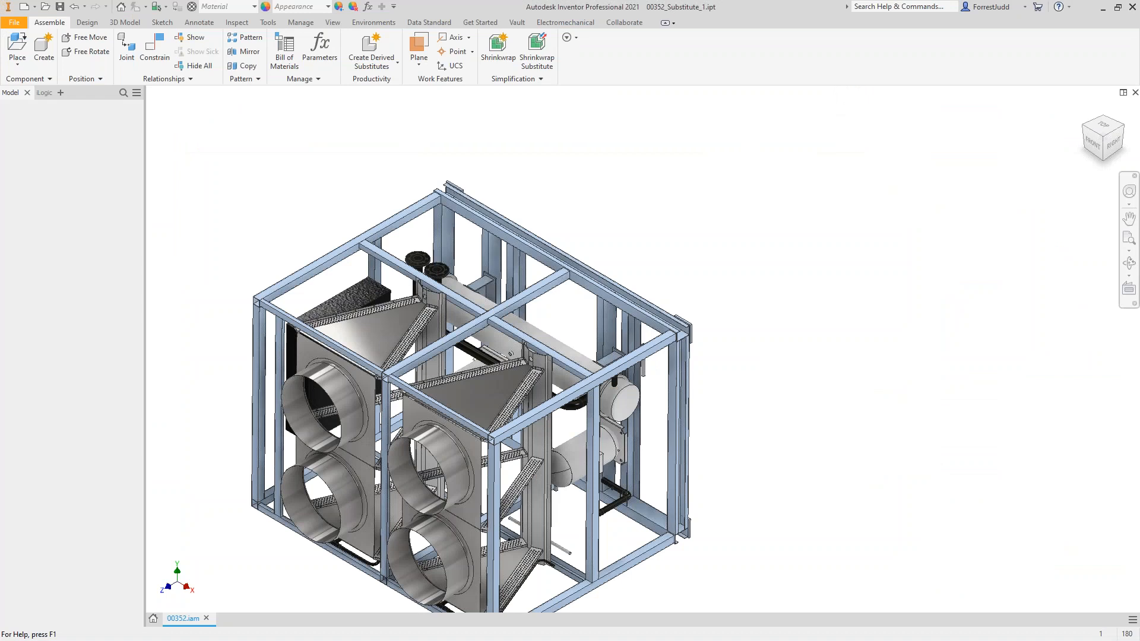
Step: Edit the 00352.iam shrinkwrap in the substitute part, adding the excluded round pressure gauges back to the included components
right_click(25, 157)
left_click(56, 229)
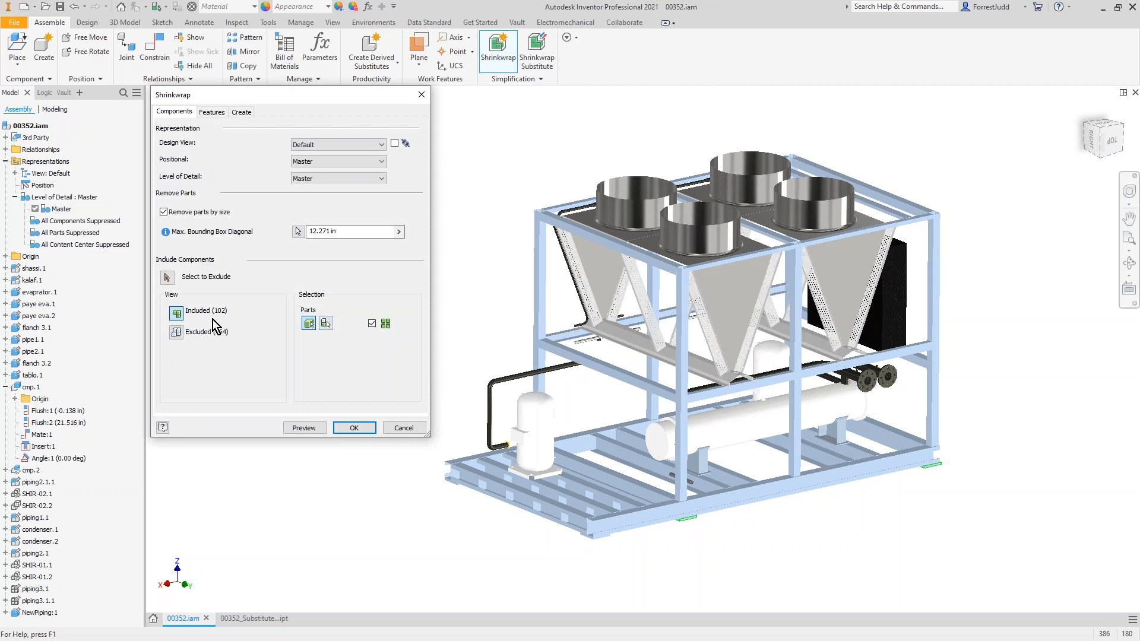
left_click(176, 332)
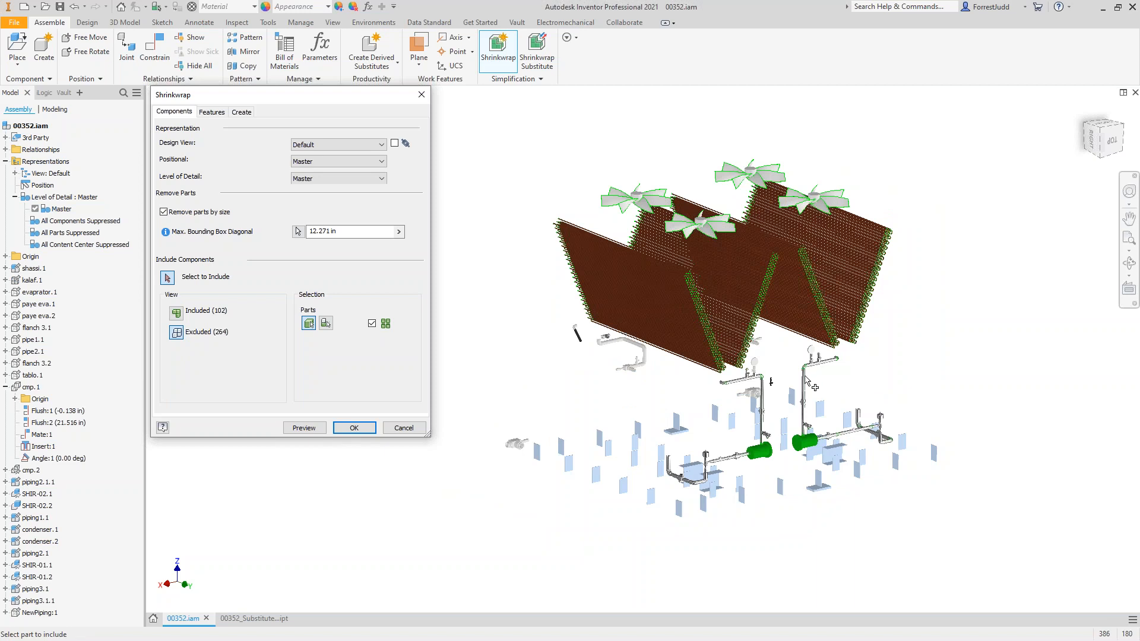
scroll(805, 378, "down", 5)
scroll(806, 375, "down", 6)
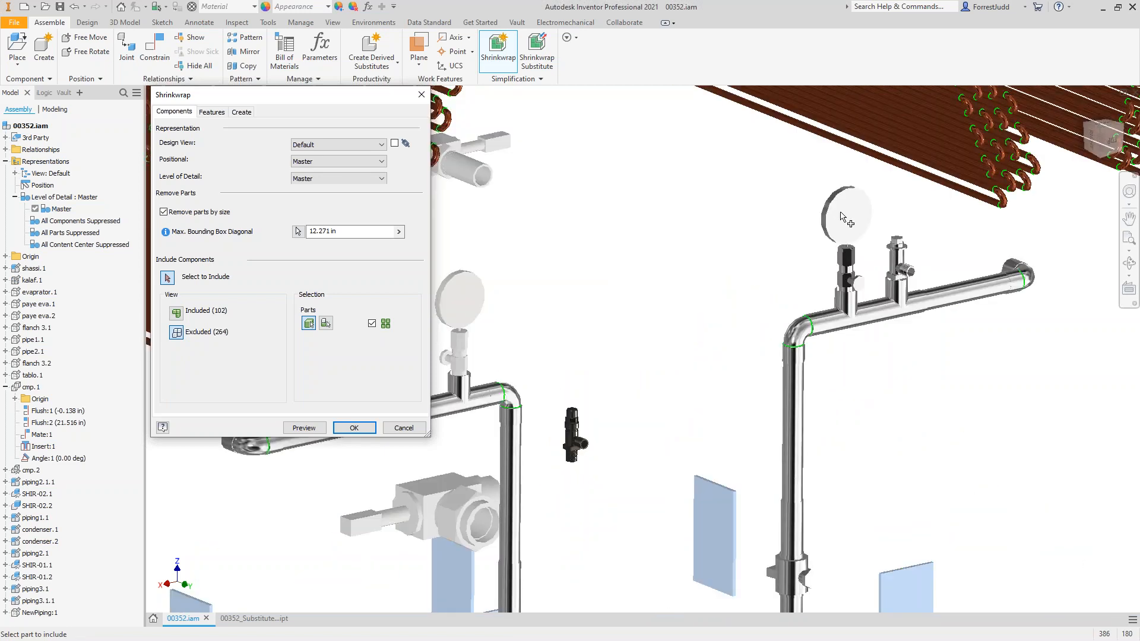
left_click(841, 214)
scroll(583, 321, "up", 8)
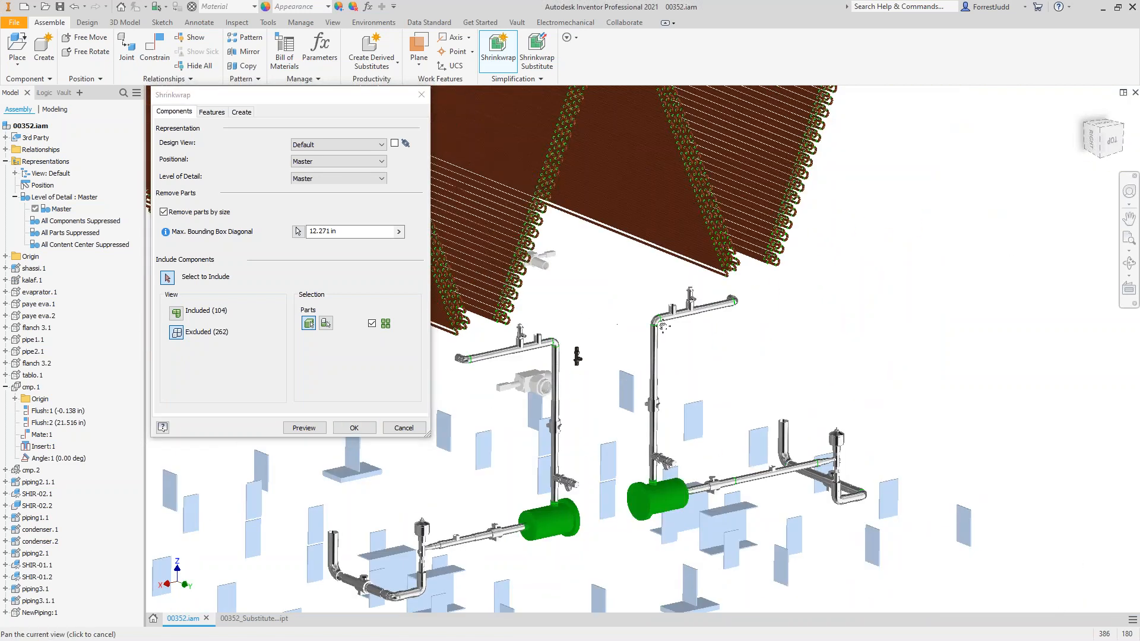
left_click(354, 428)
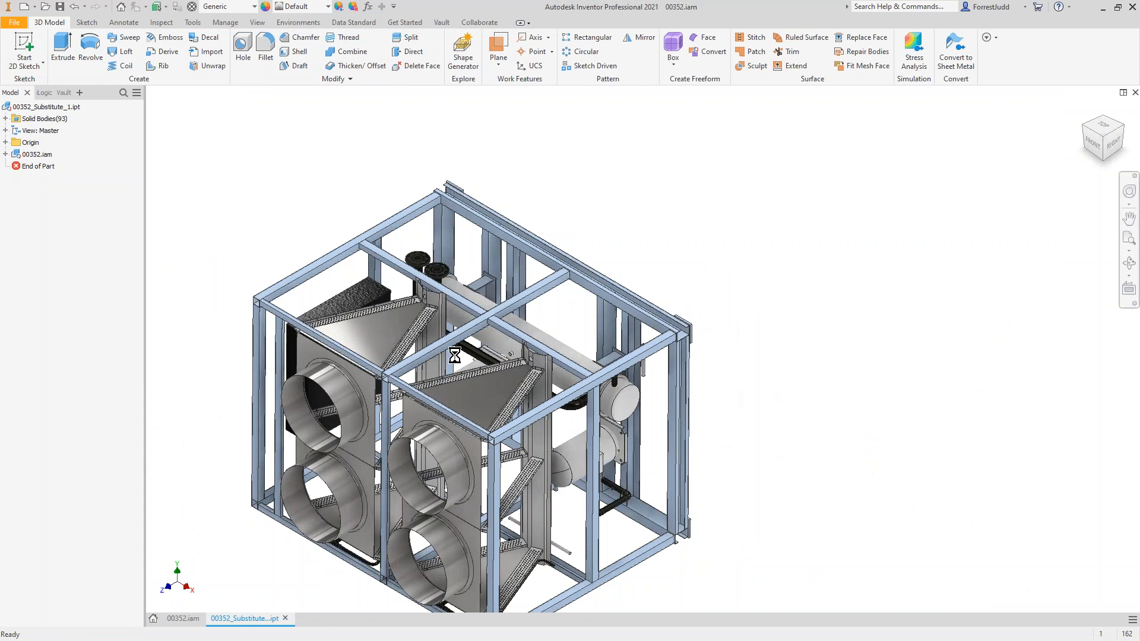
Step: Inspect the updated chiller substitute, save 00352_Substitute_1.ipt and look at its Vault file options
middle_click_drag(536, 380, 618, 383, "shift")
scroll(351, 462, "down", 6)
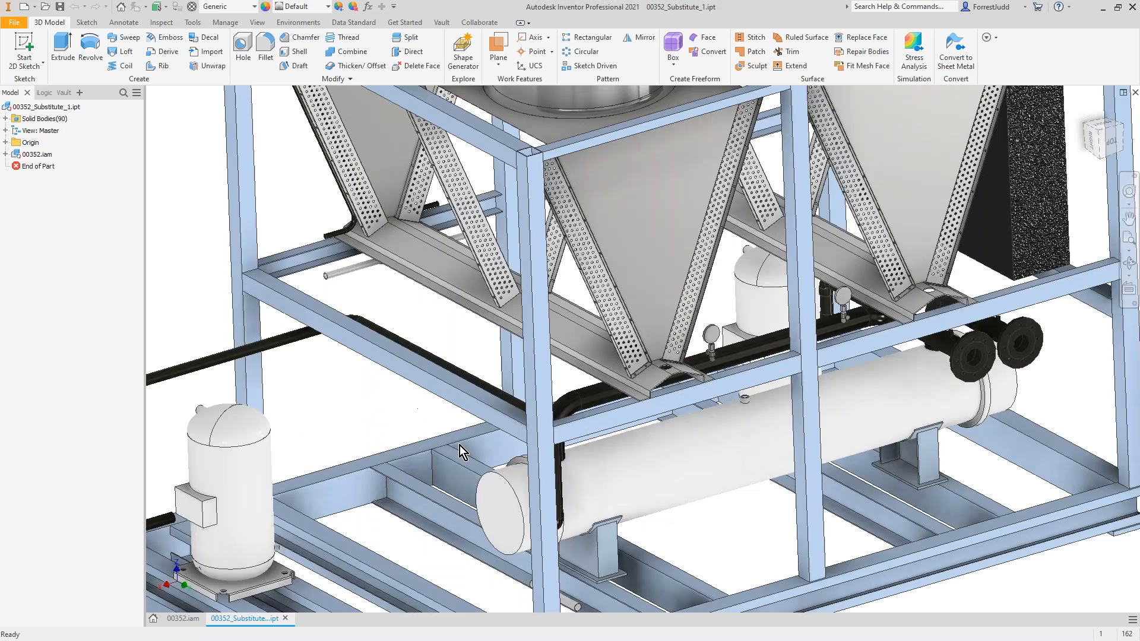
key("Home")
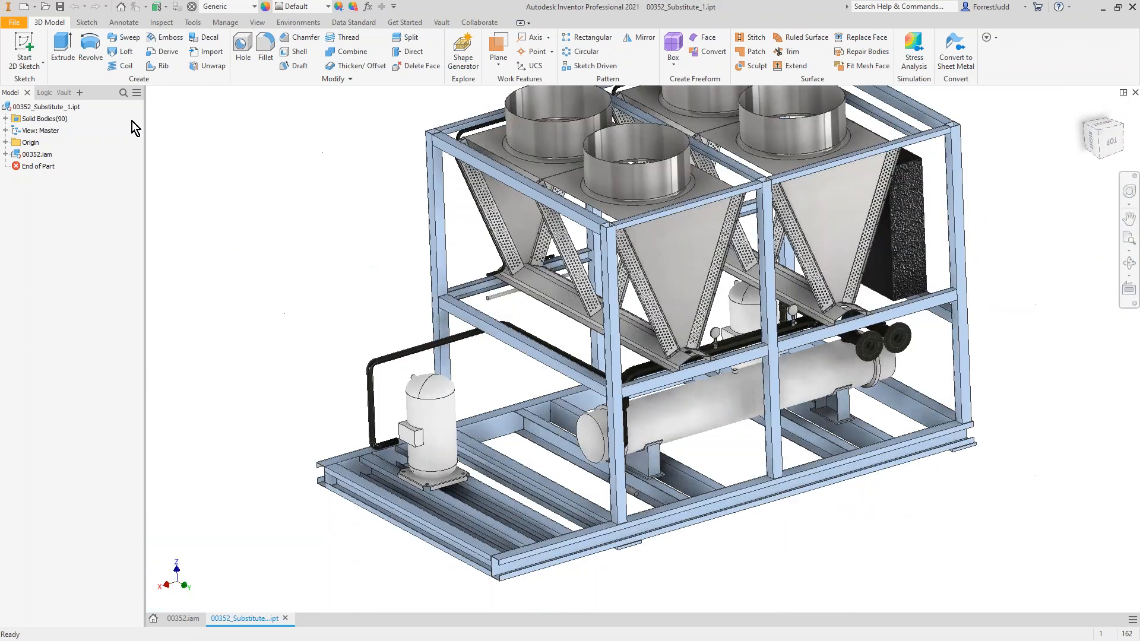
left_click(59, 94)
left_click(60, 7)
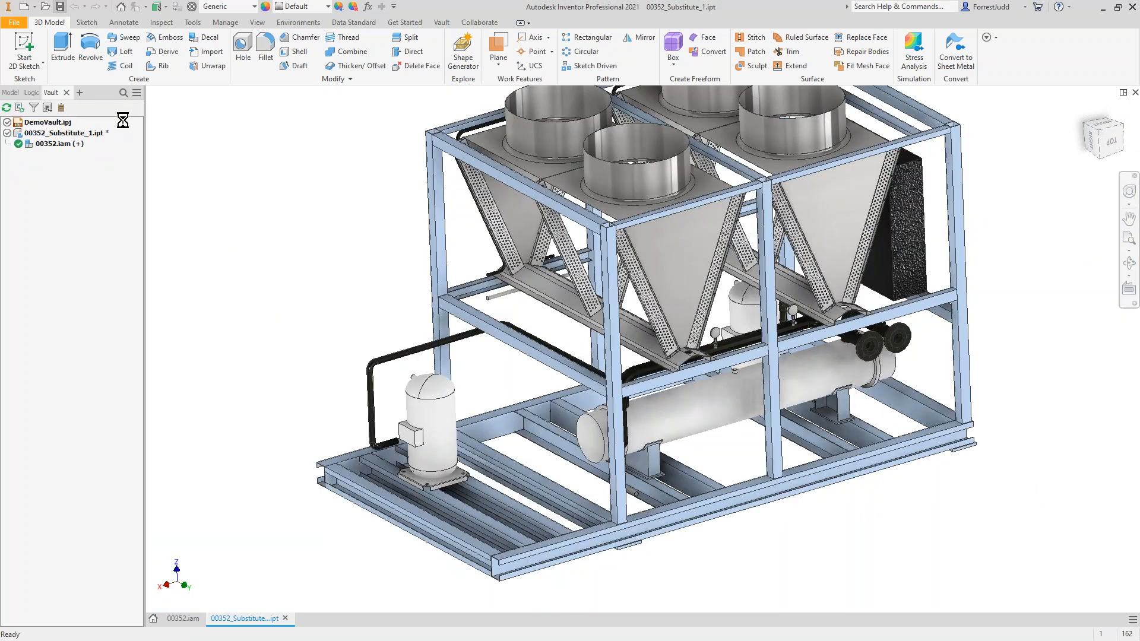
right_click(65, 135)
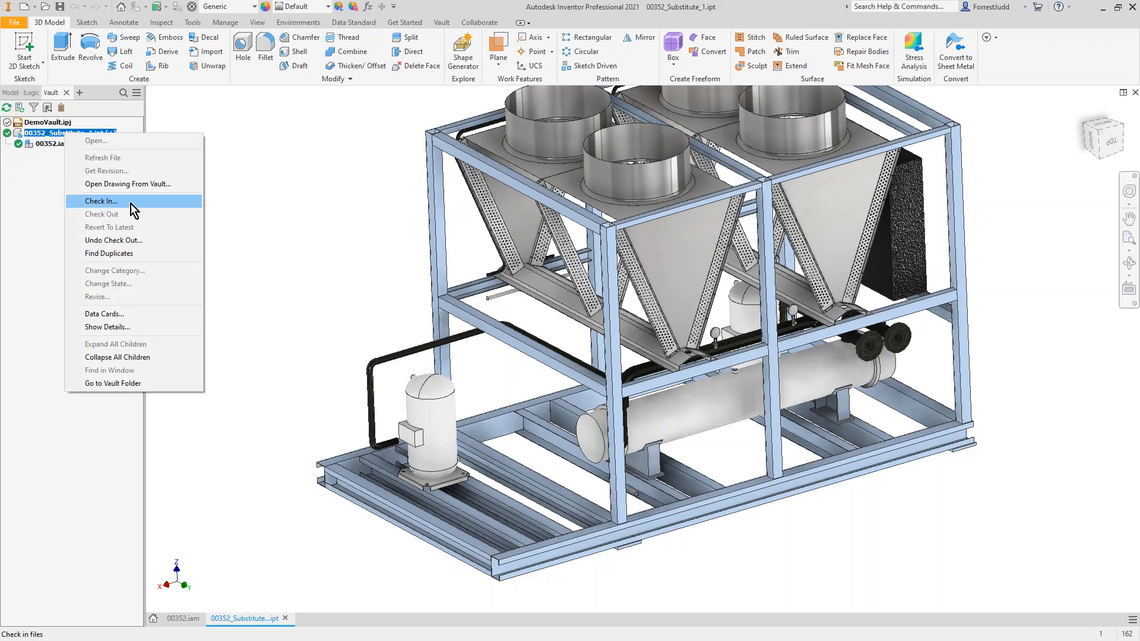
left_click(295, 195)
Step: Open the BIM Content environment for the chiller substitute part
middle_click_drag(404, 230, 420, 295)
scroll(420, 296, "up", 3)
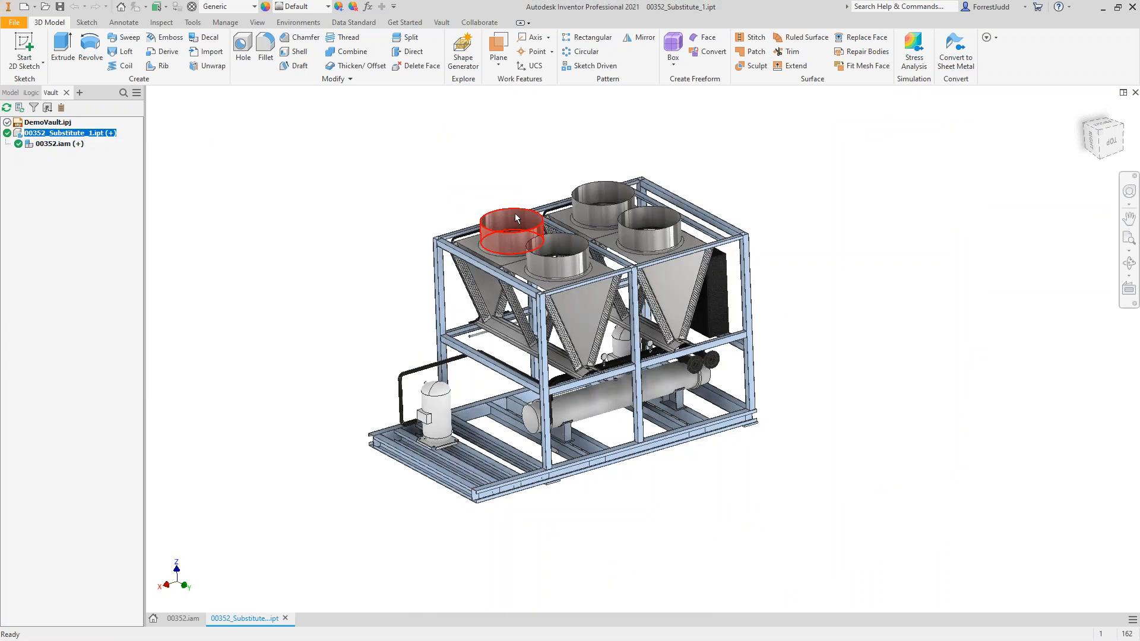
mouse_move(520, 209)
middle_mouse_down("shift")
mouse_move(525, 185)
mouse_move(527, 207)
mouse_move(509, 205)
middle_mouse_up("shift")
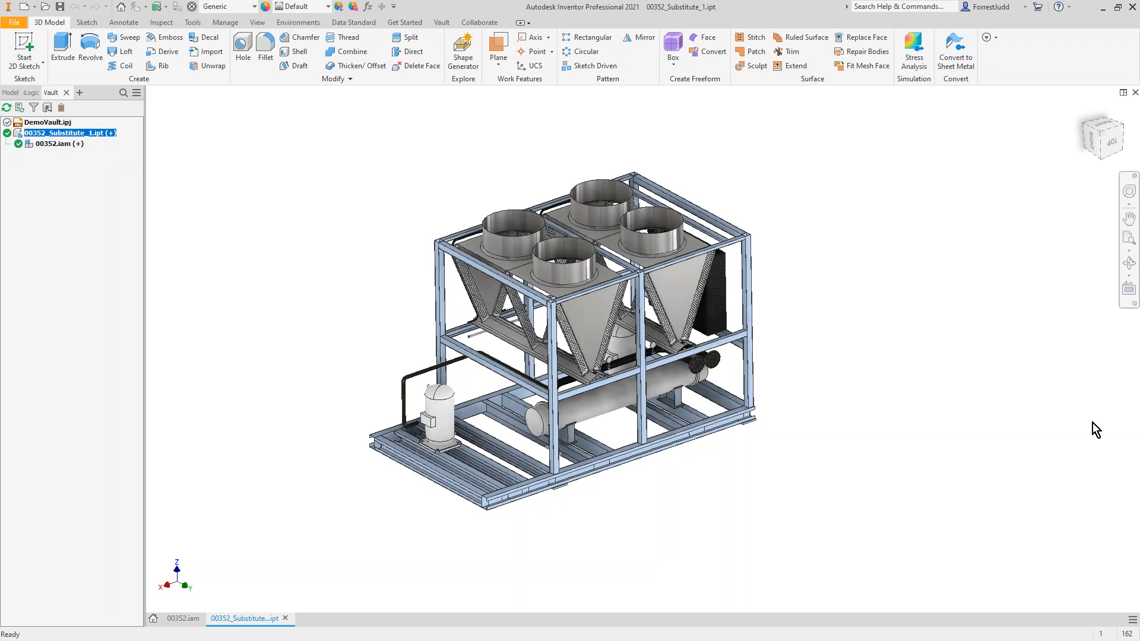
middle_click_drag(450, 226, 461, 267)
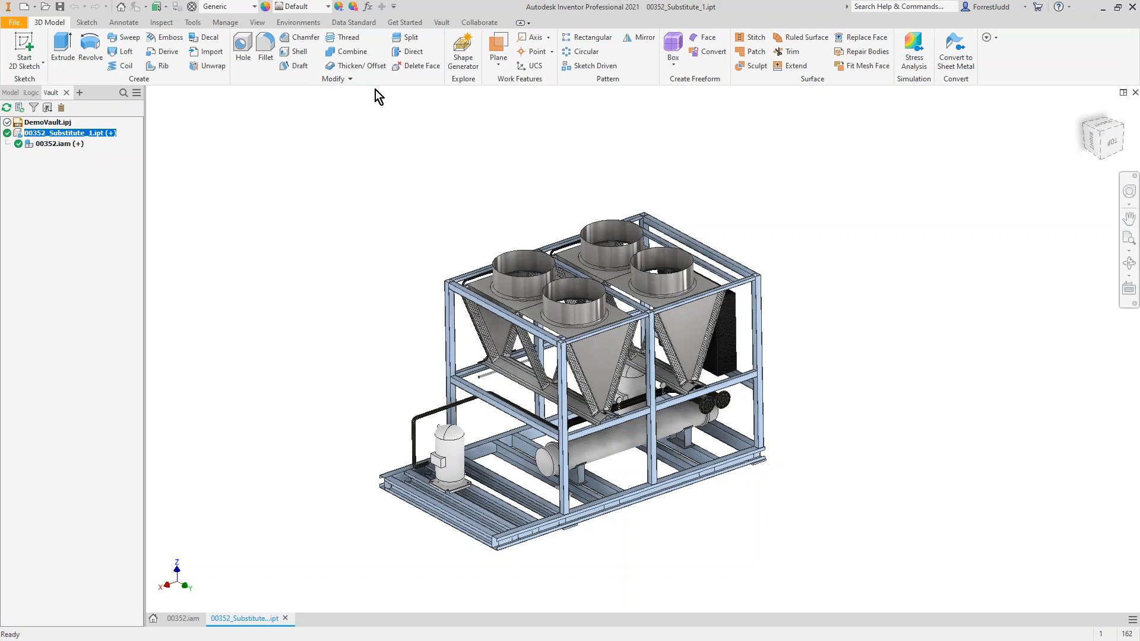
left_click(298, 23)
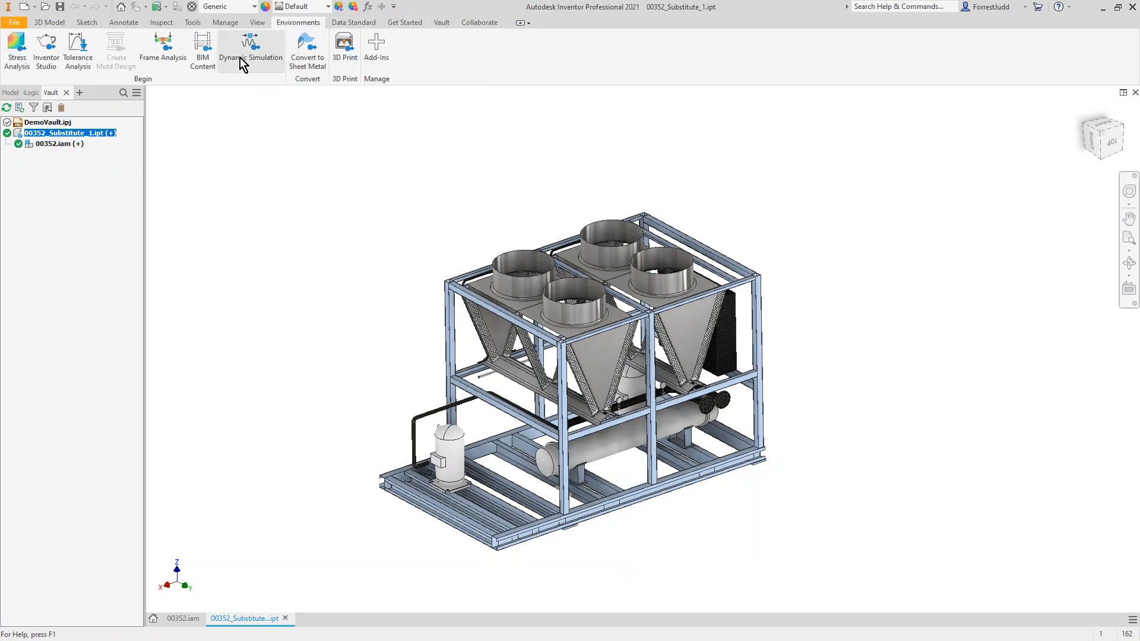
left_click(202, 52)
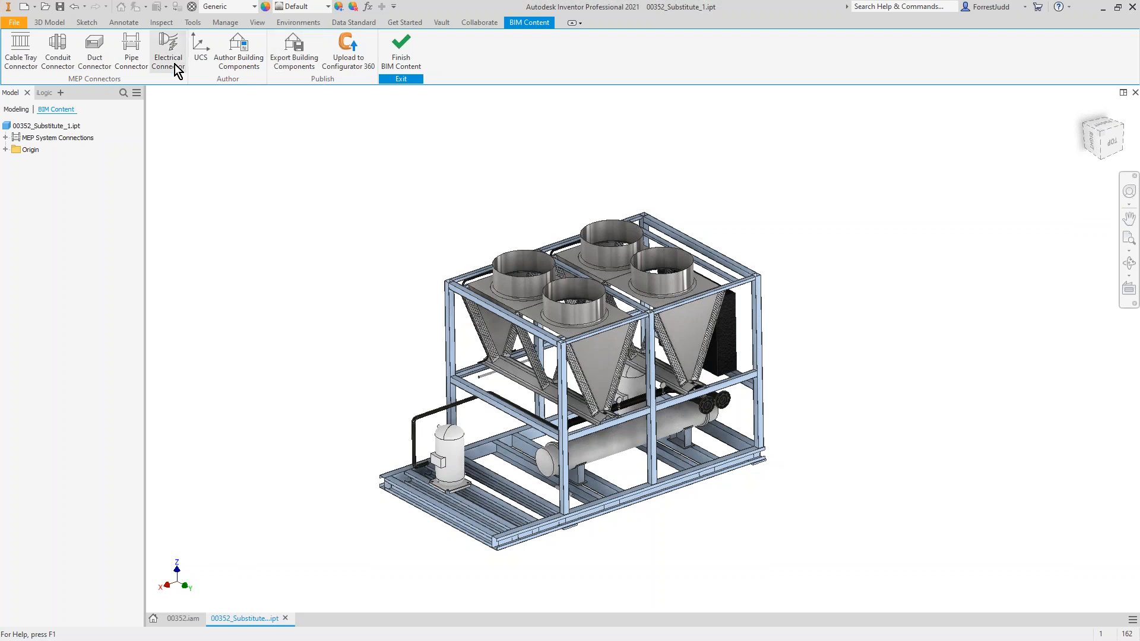
Step: Create a UCS at the bottom outer corner of the base frame's mounting pad, aligning X and Y with the pad's edges
left_click(209, 59)
scroll(501, 484, "up", 3)
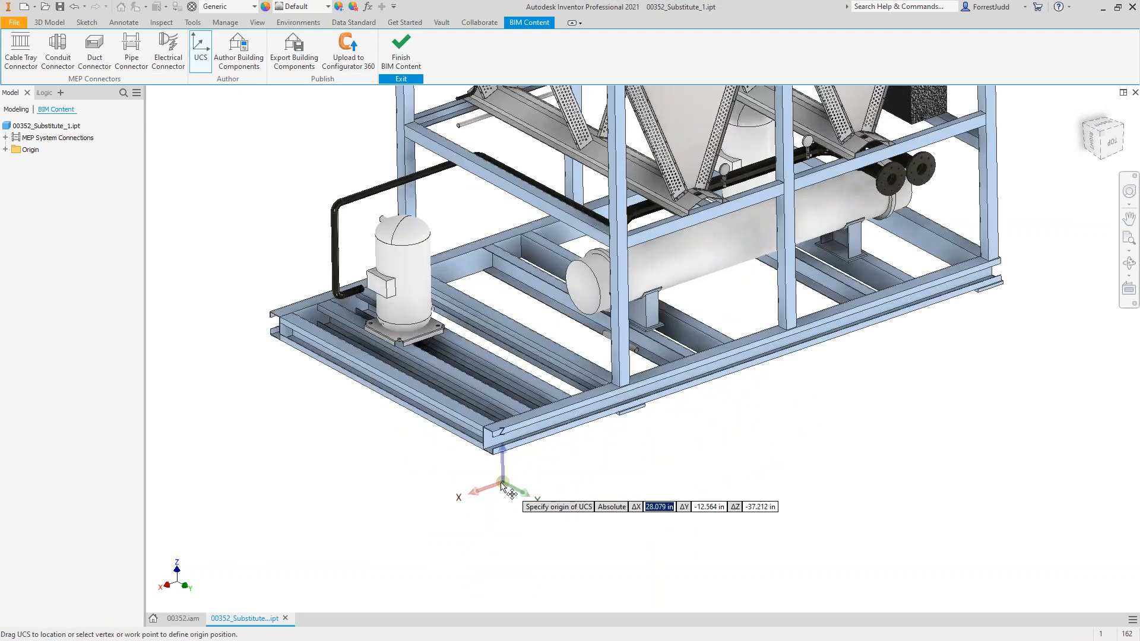
scroll(502, 486, "up", 8)
scroll(605, 364, "down", 2)
middle_click_drag(693, 339, 61, 548)
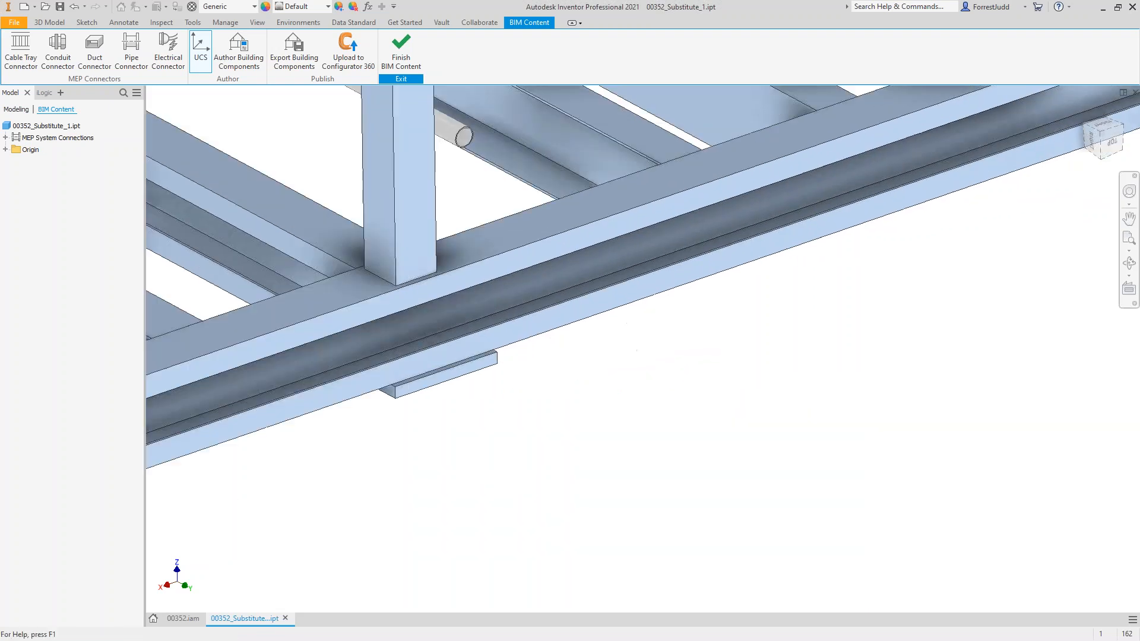
scroll(363, 440, "down", 3)
scroll(378, 429, "up", 6)
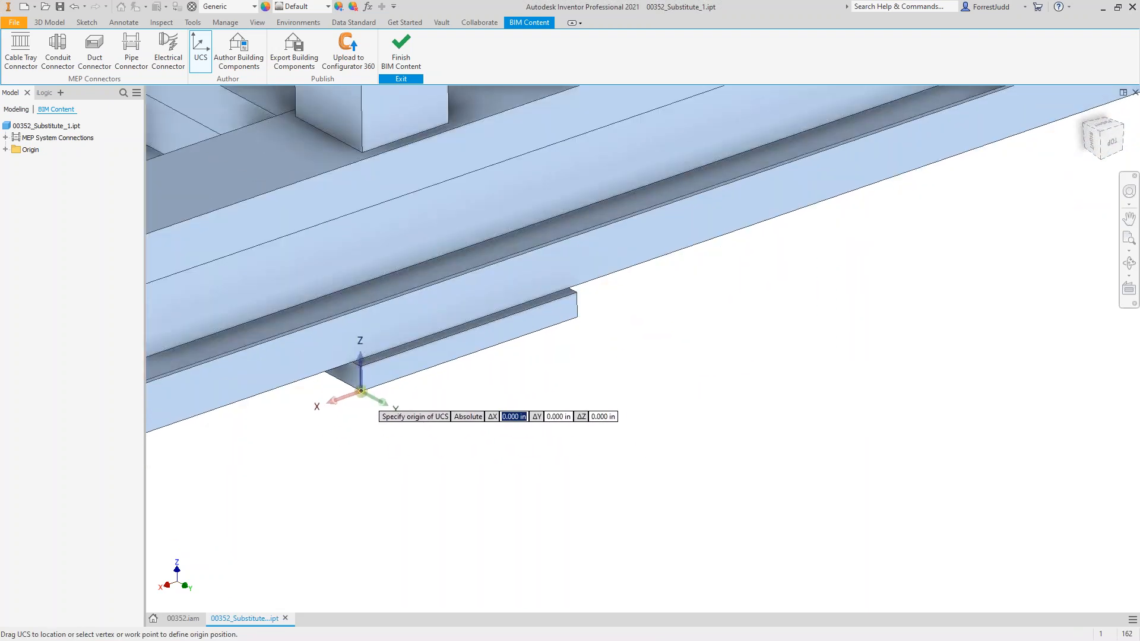
left_click(361, 391)
left_click(577, 319)
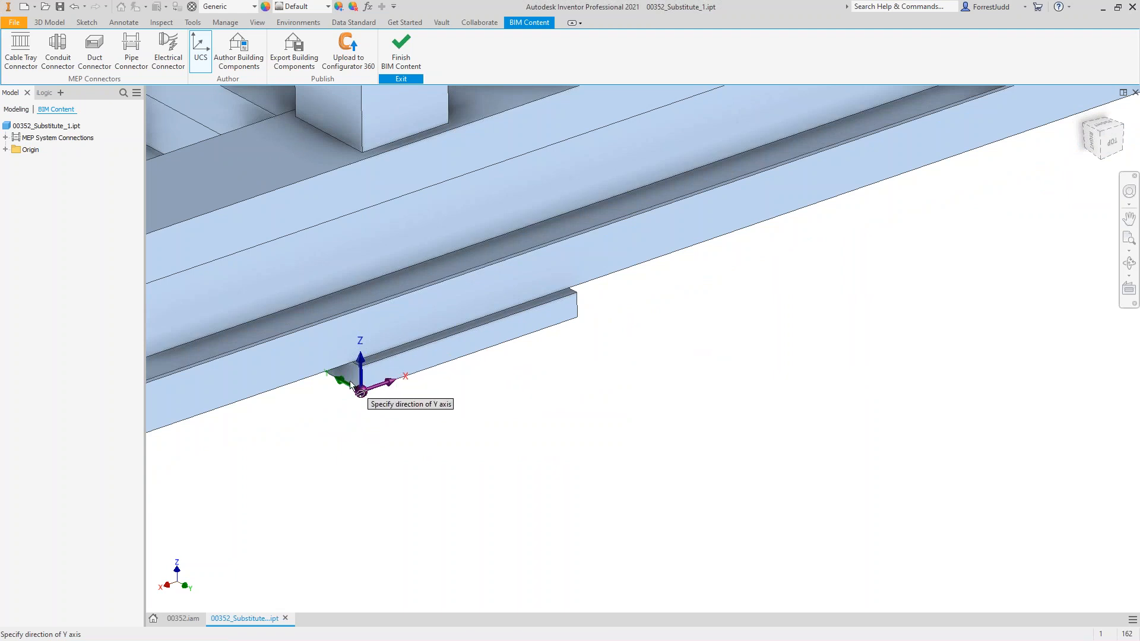
scroll(362, 388, "down", 3)
middle_click_drag(405, 396, 404, 390, "shift")
scroll(403, 389, "down", 8)
scroll(534, 439, "up", 10)
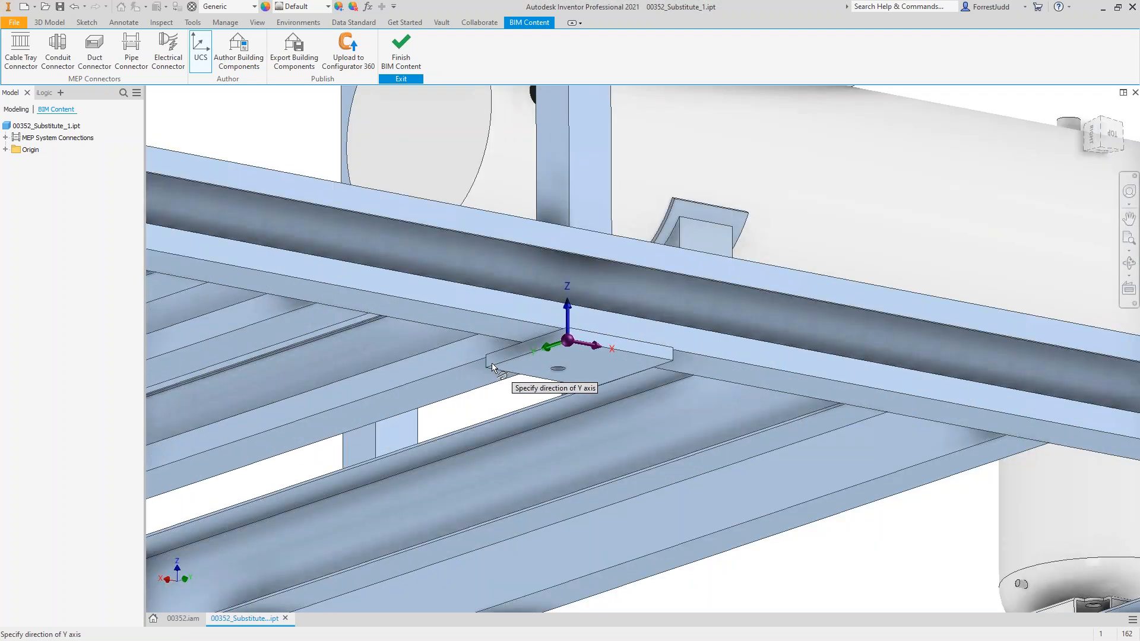
left_click(495, 368)
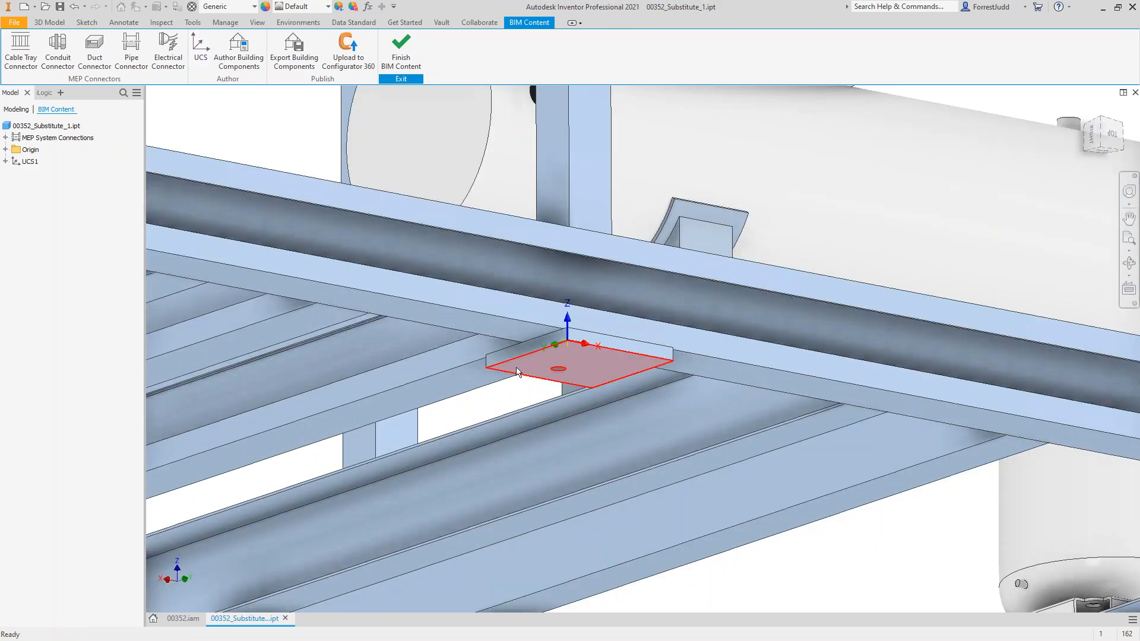
scroll(517, 372, "down", 8)
middle_click_drag(517, 349, 527, 450, "shift")
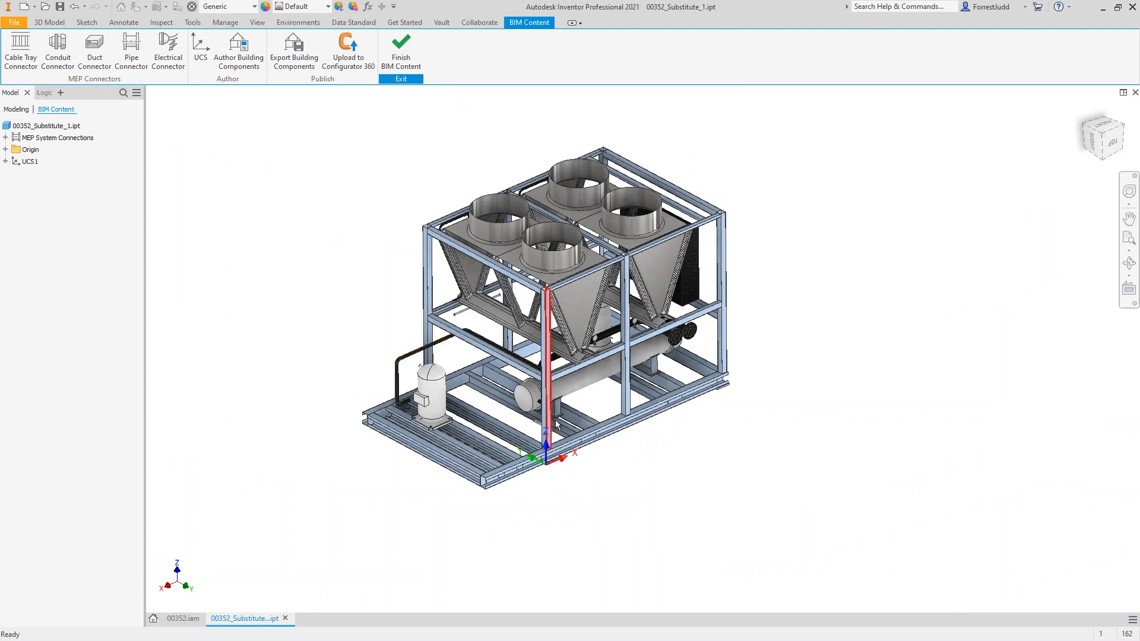
Step: Add a circular duct connector with system type Supply to the top rim of the fan shroud nearest the moved compressor
mouse_move(554, 439)
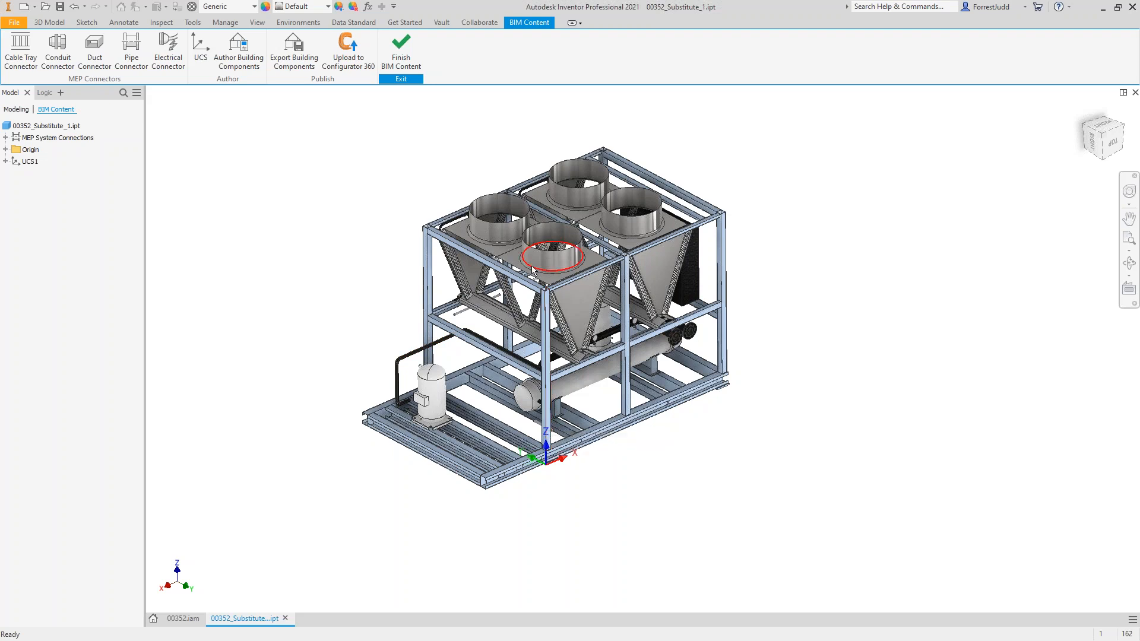
mouse_move(554, 289)
scroll(549, 486, "up", 6)
scroll(549, 486, "down", 6)
scroll(344, 304, "down", 2)
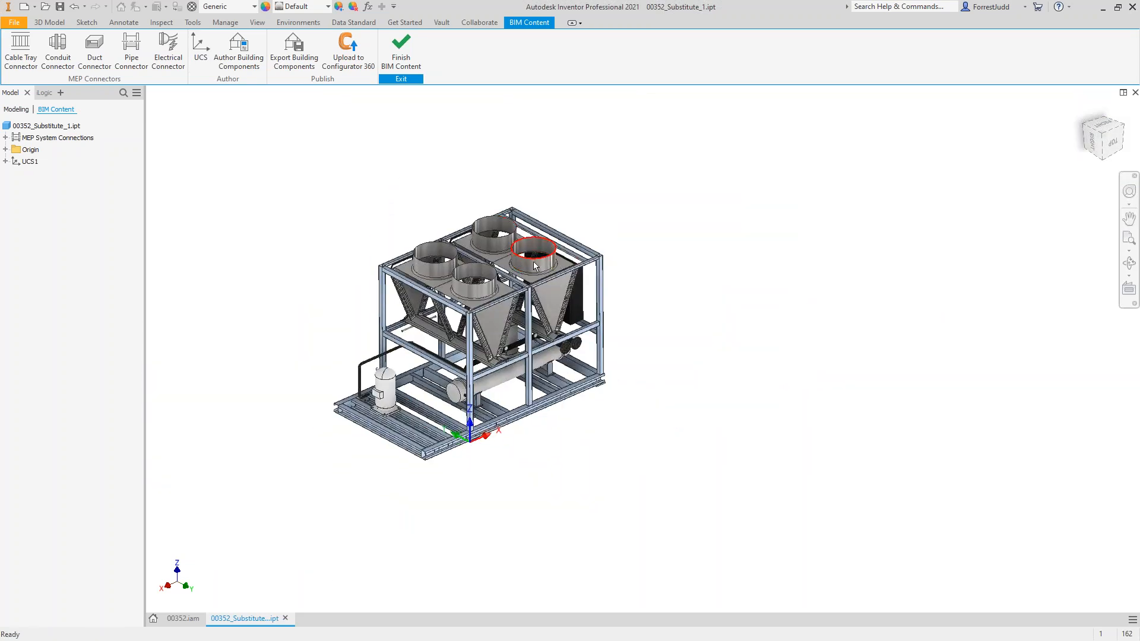
scroll(523, 261, "up", 3)
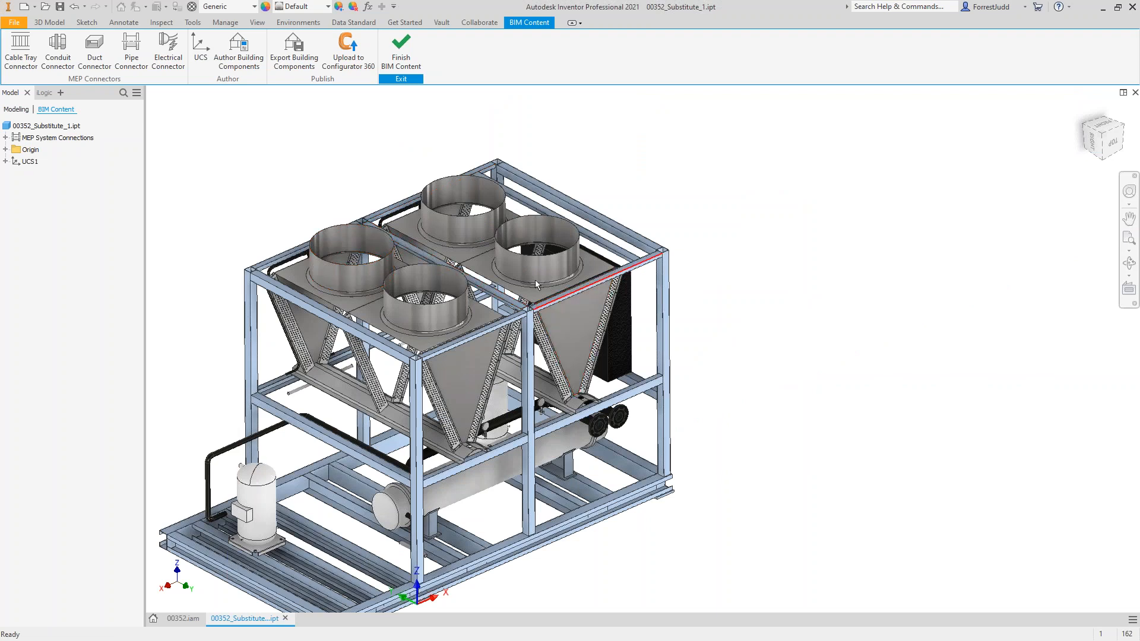
left_click(94, 43)
left_click(94, 40)
left_click(88, 61)
scroll(324, 217, "up", 3)
left_click(336, 244)
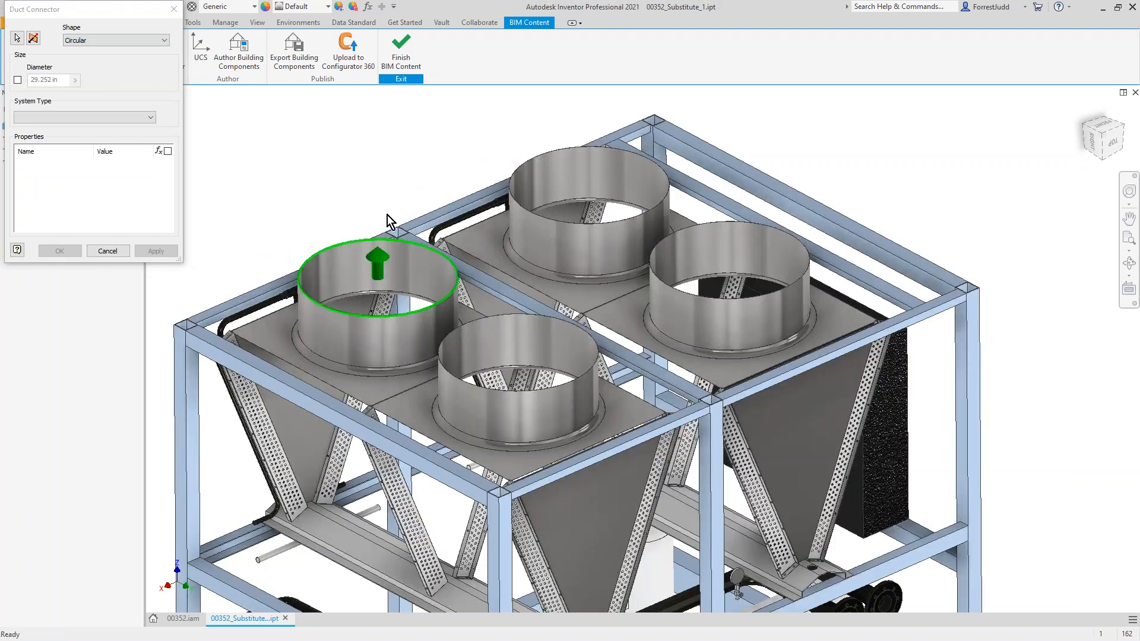
left_click(97, 121)
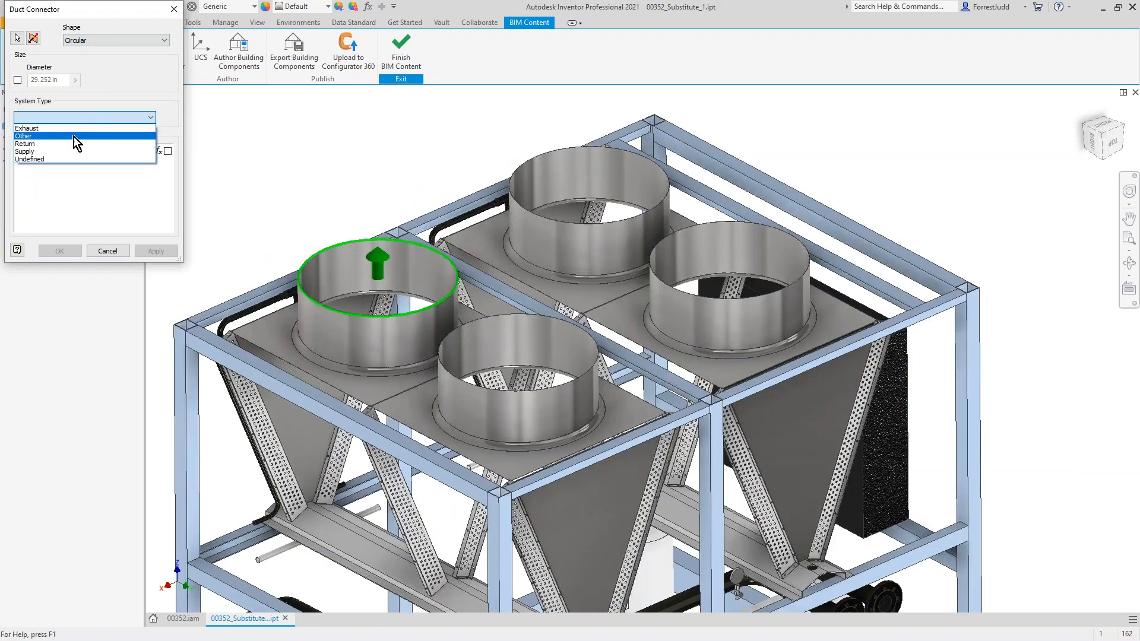
left_click(58, 152)
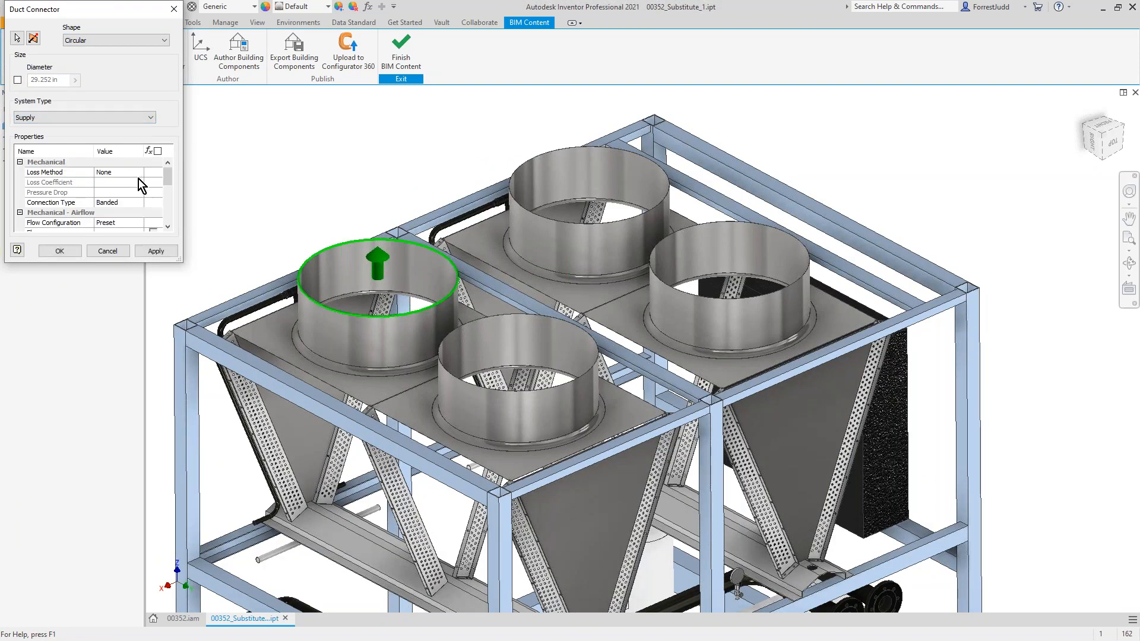
left_click_drag(177, 262, 262, 322)
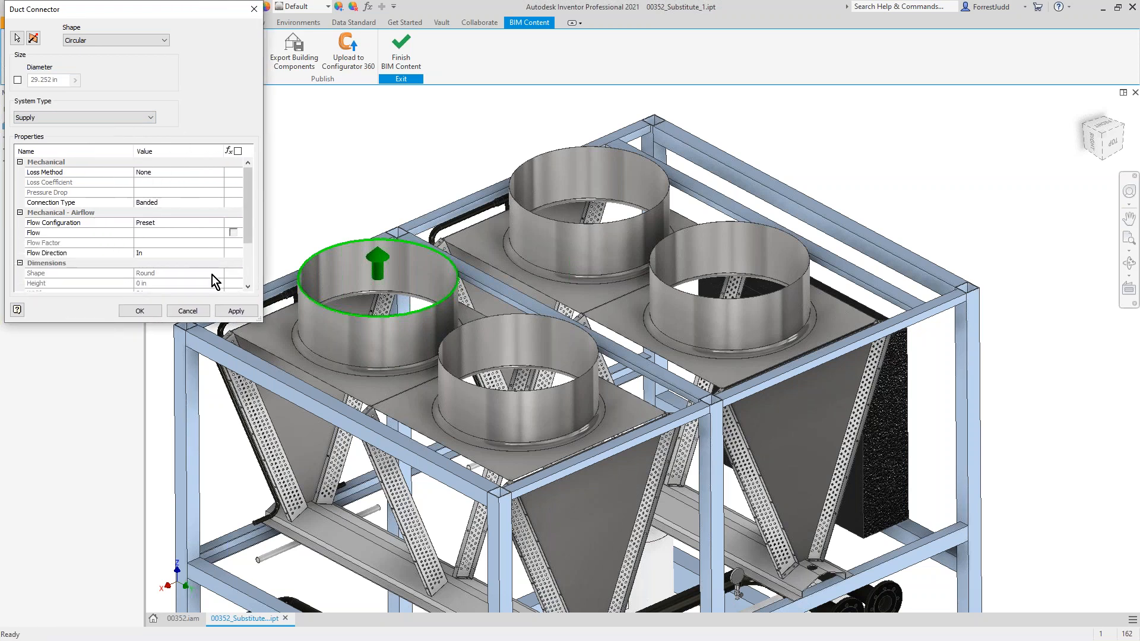
left_click(236, 312)
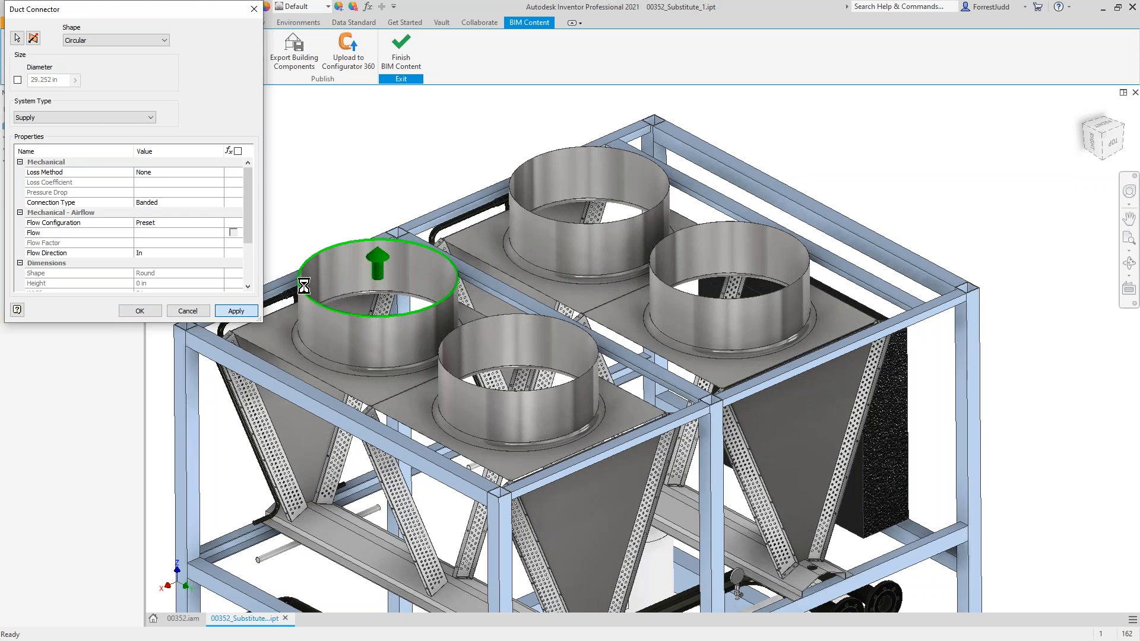
Step: Add a second circular Supply duct connector on the top rim of the next fan shroud along the same side
left_click(551, 151)
left_click(39, 119)
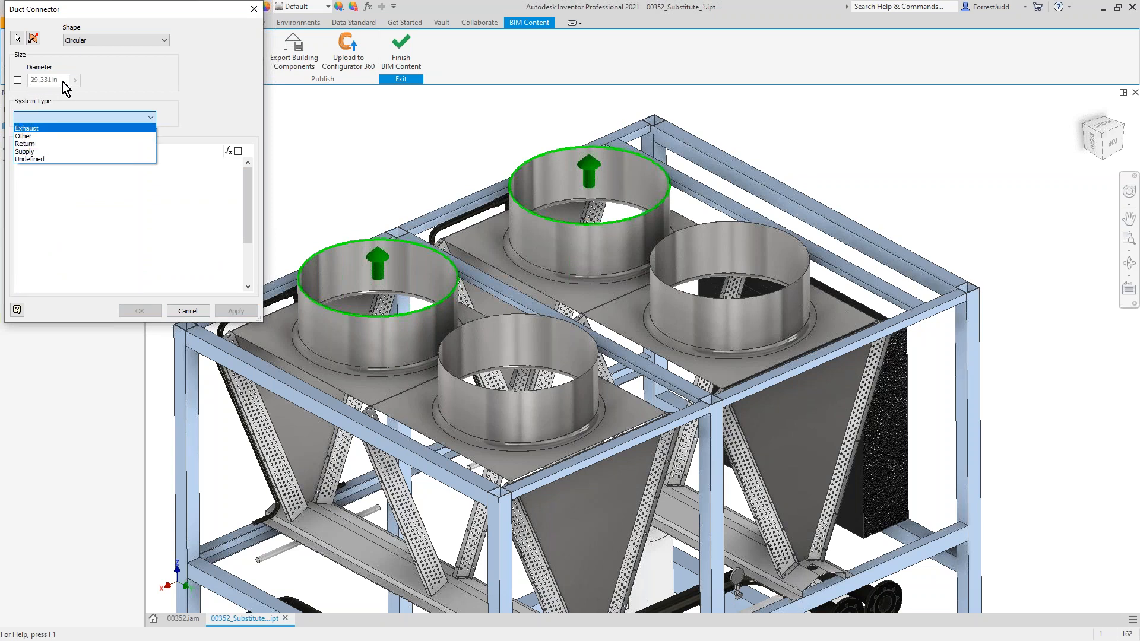
left_click(47, 152)
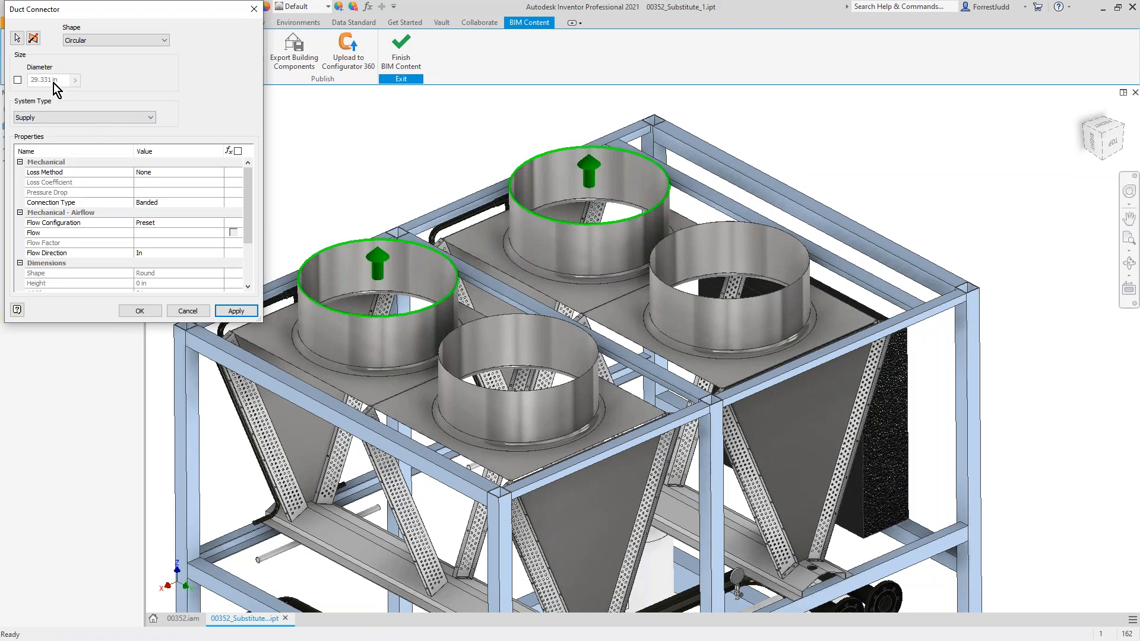
left_click(18, 79)
left_click(243, 311)
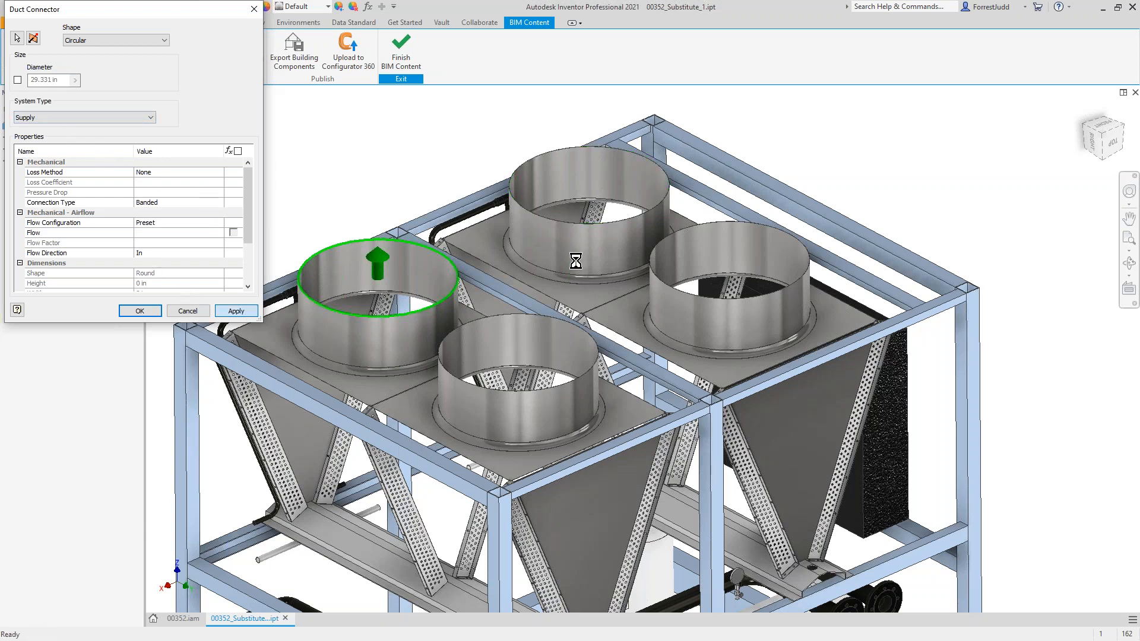
Step: Finish the duct connectors and add a circular pipe connector with system type Hydronic Supply to the rear of the two flanged pipe ends
left_click(204, 307)
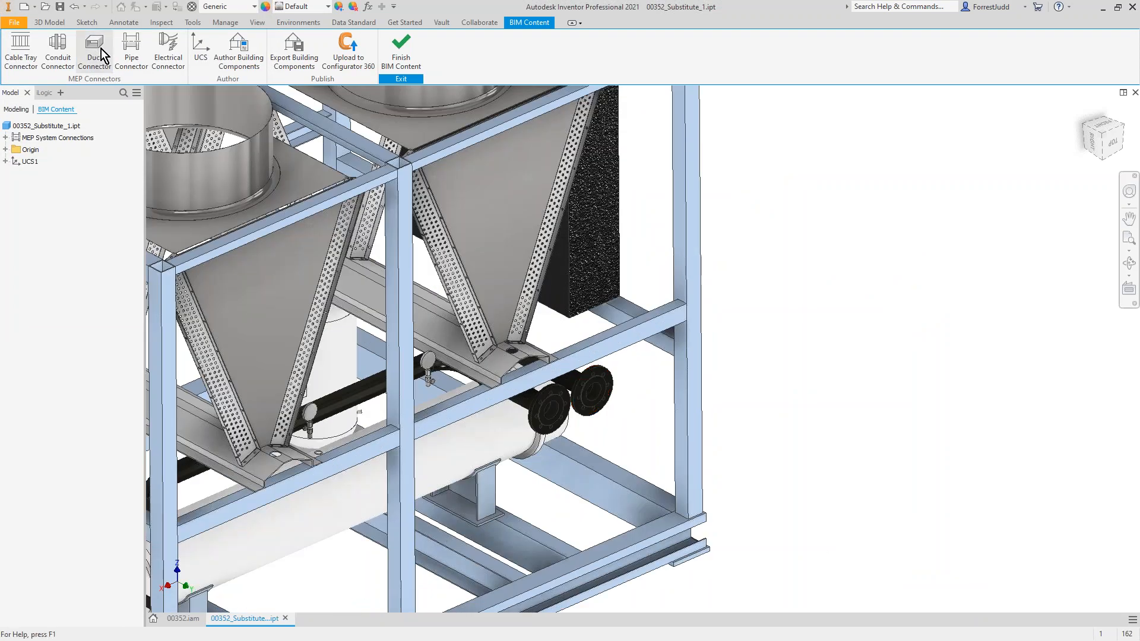
left_click(132, 54)
left_click(596, 385)
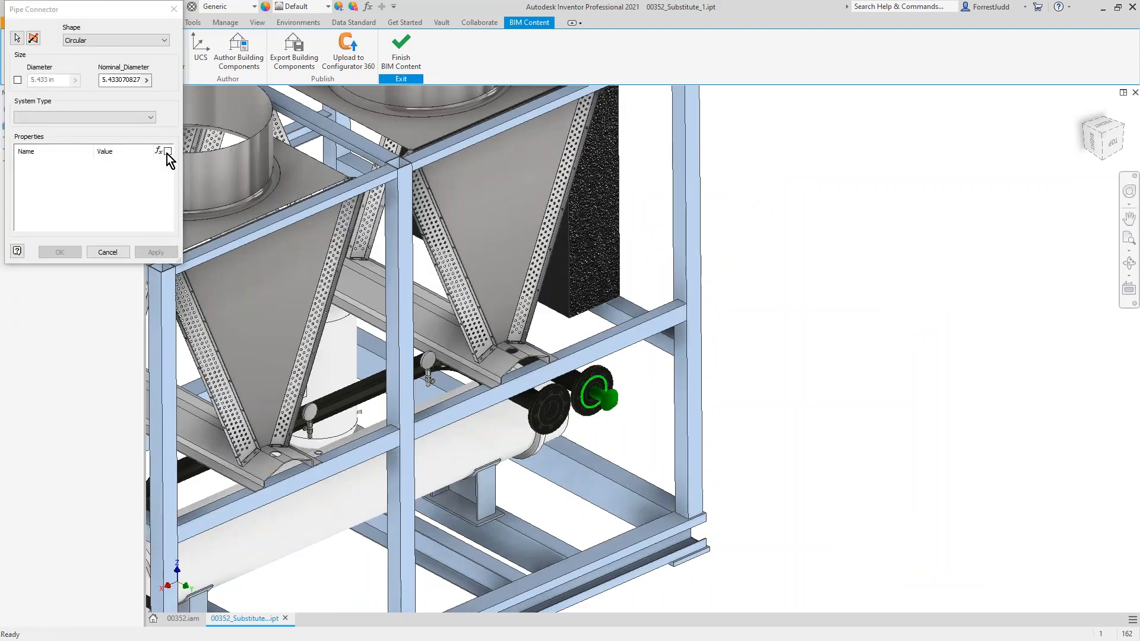
left_click(82, 119)
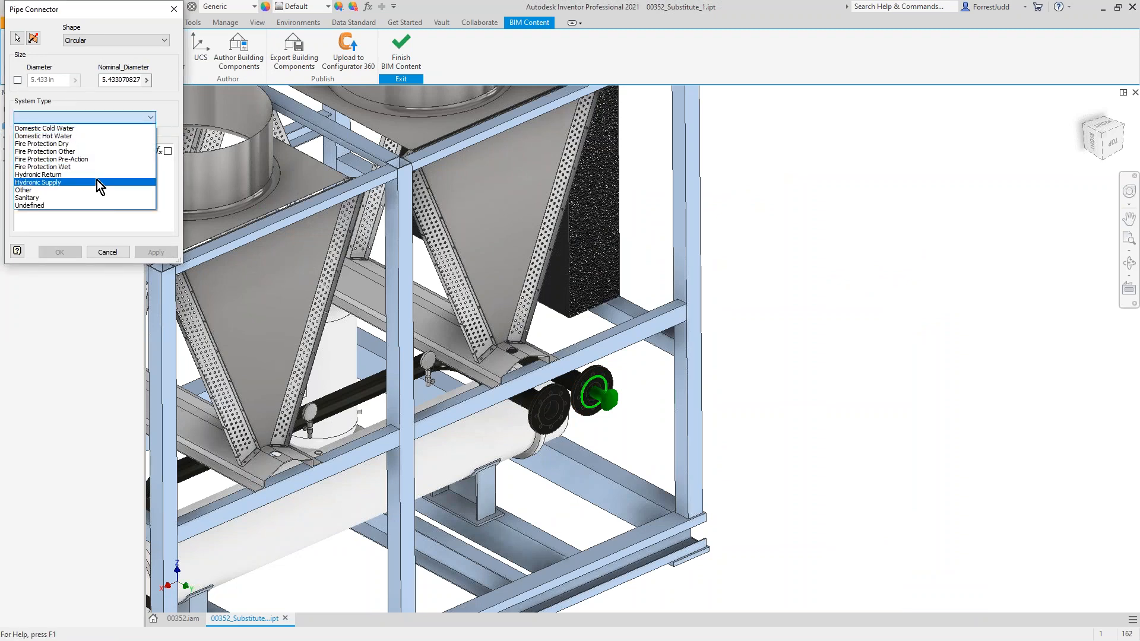
left_click(98, 182)
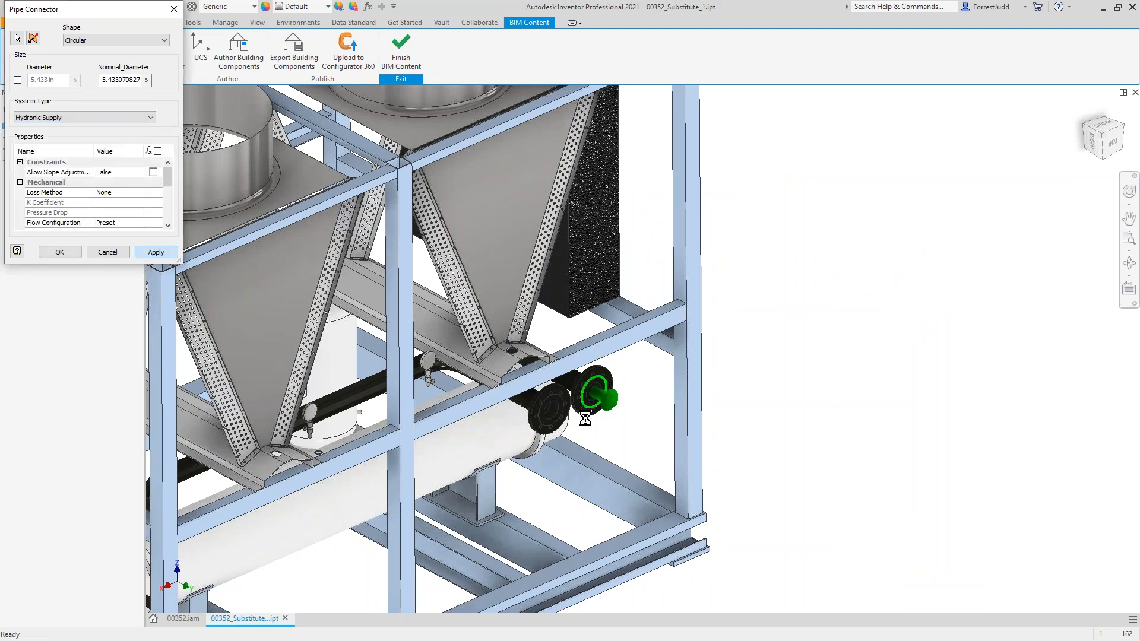
Step: Add a circular pipe connector with system type Hydronic Return to the neighbouring flanged pipe end nearer the front
left_click(551, 409)
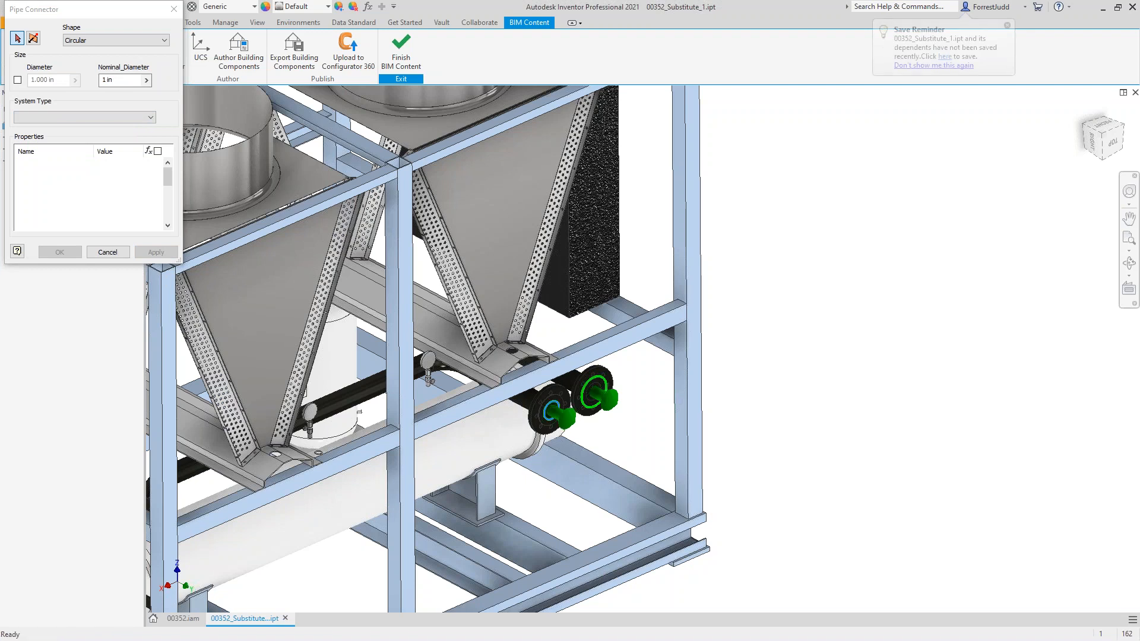
left_click(77, 118)
left_click(66, 176)
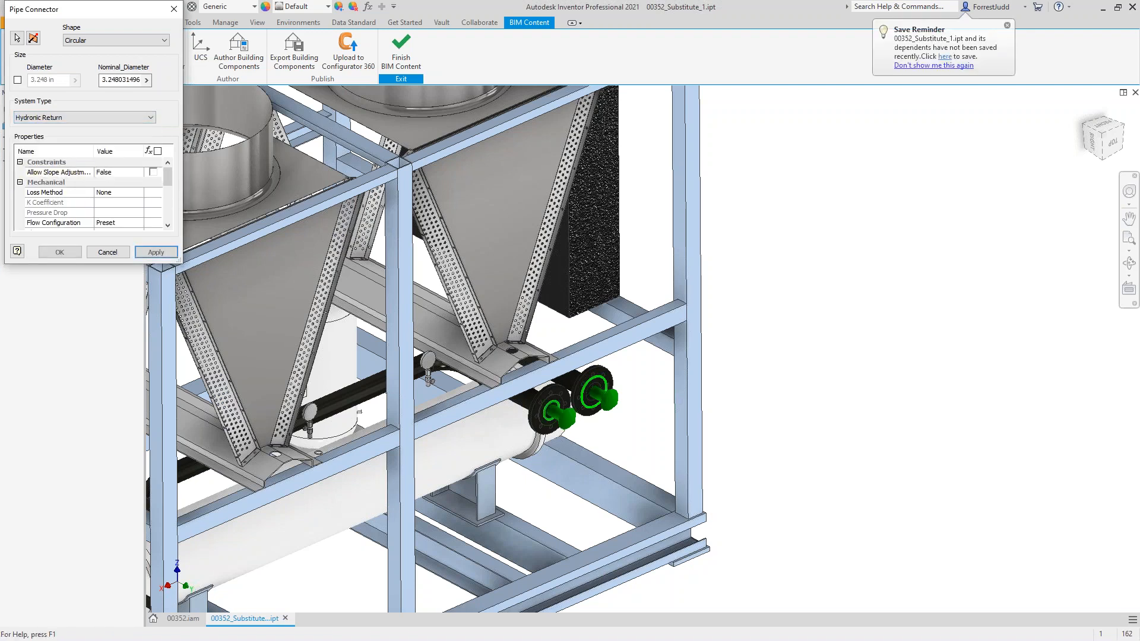
left_click(59, 252)
Step: Begin authoring the chiller as a building component and set its orientation to UCS1
scroll(421, 315, "down", 3)
middle_click_drag(421, 315, 558, 372)
left_click(238, 61)
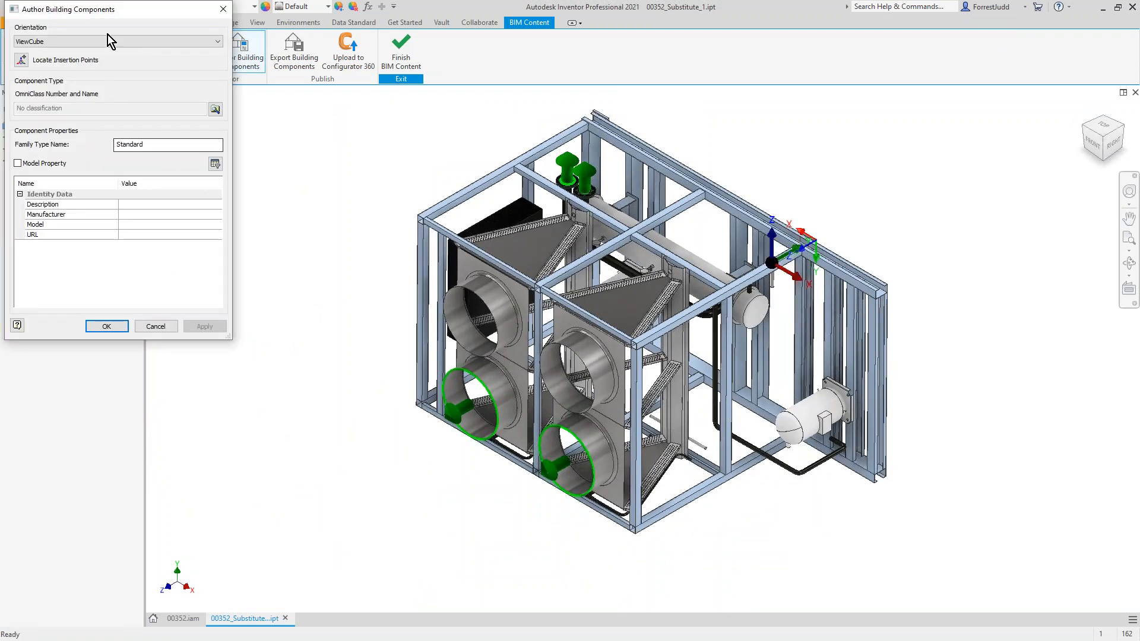
left_click(106, 44)
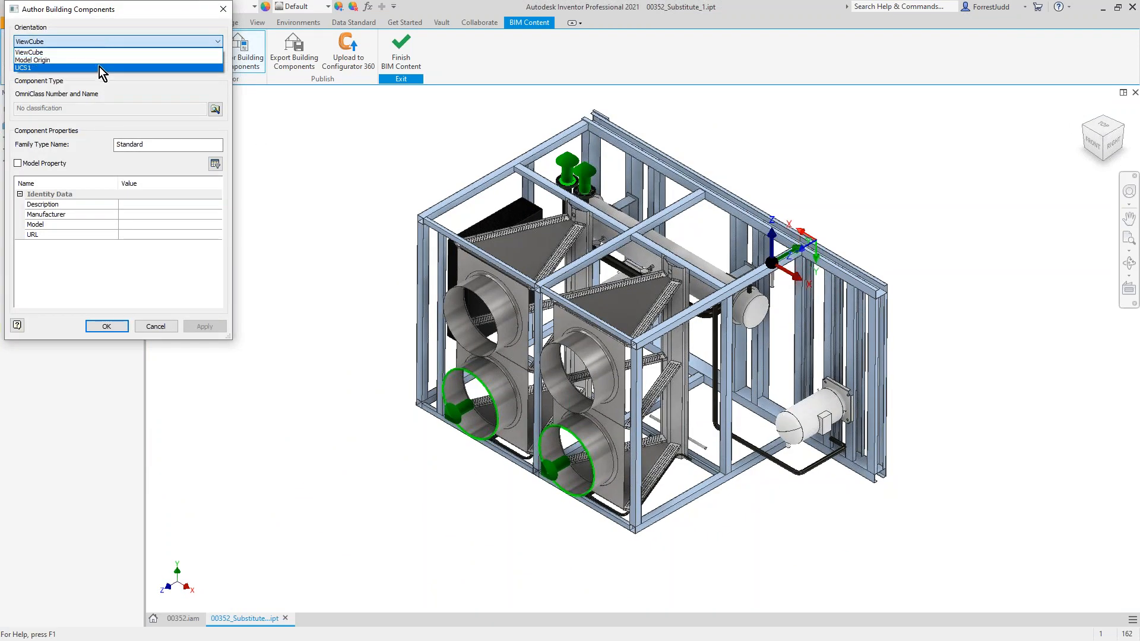
left_click(98, 67)
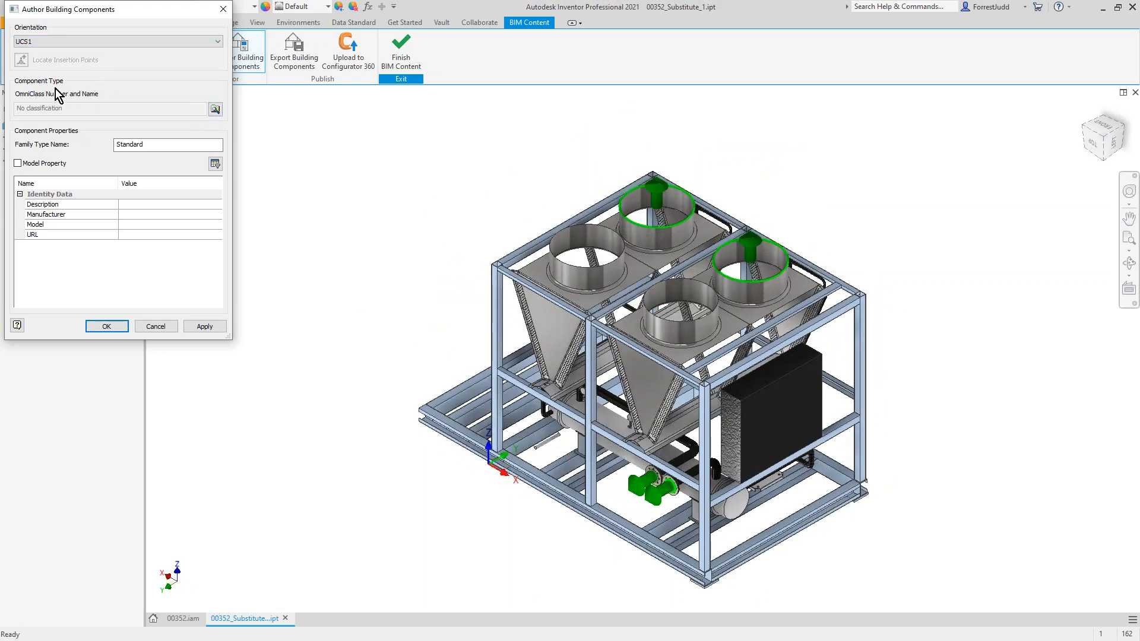
Step: Search the OmniClass Table 23 product classification for "air conditioner" across all categories and types
left_click(216, 109)
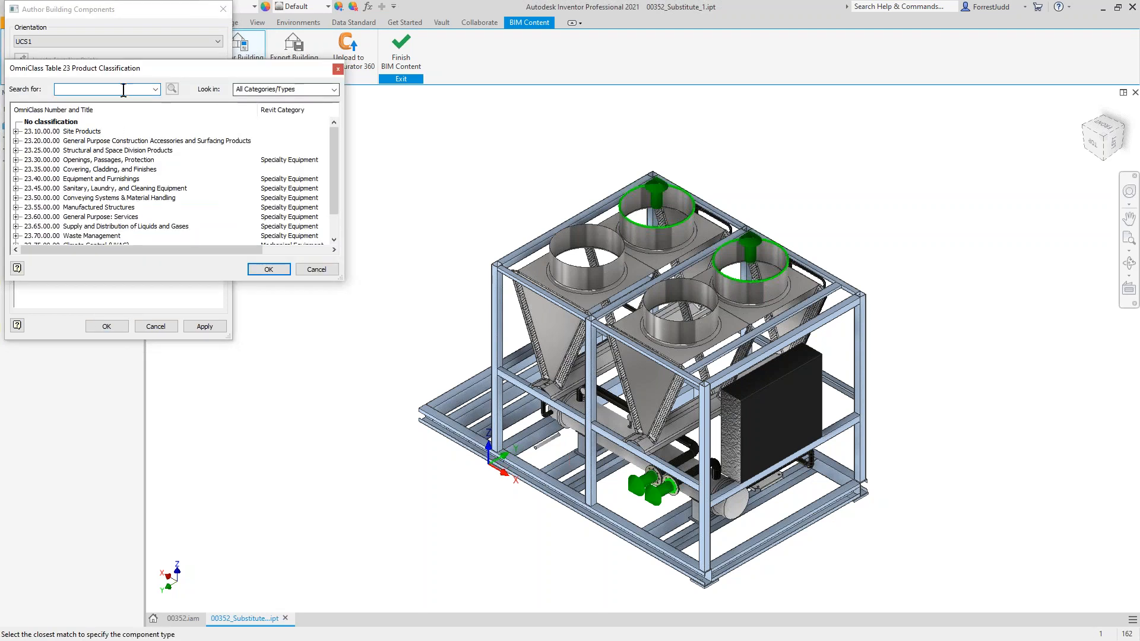
left_click(311, 88)
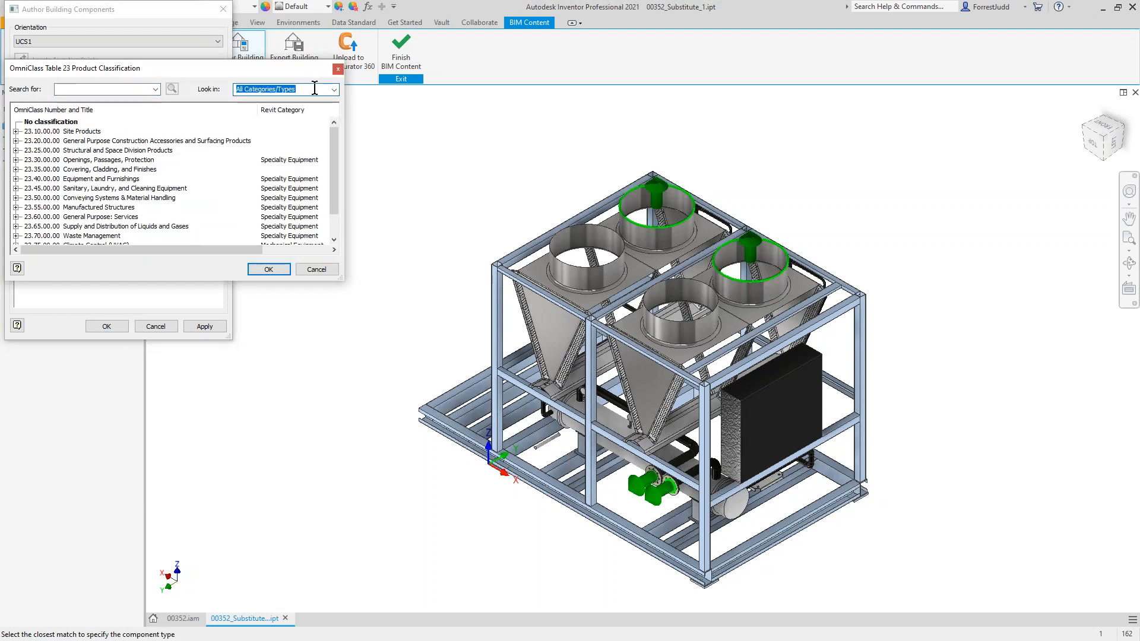
left_click(84, 88)
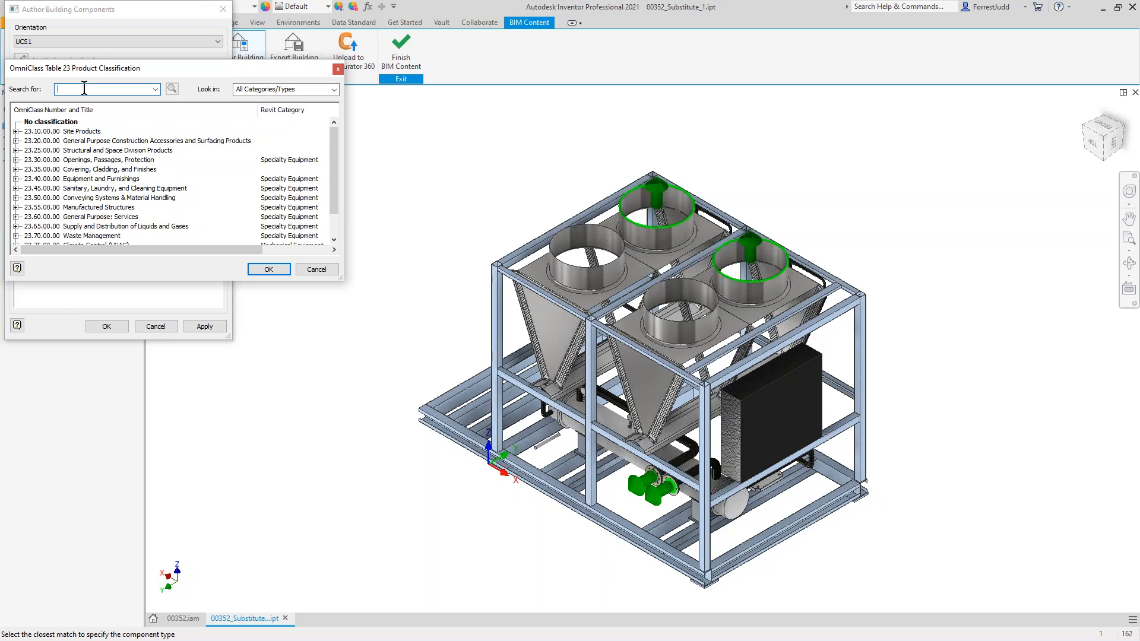
type("air")
key("Return")
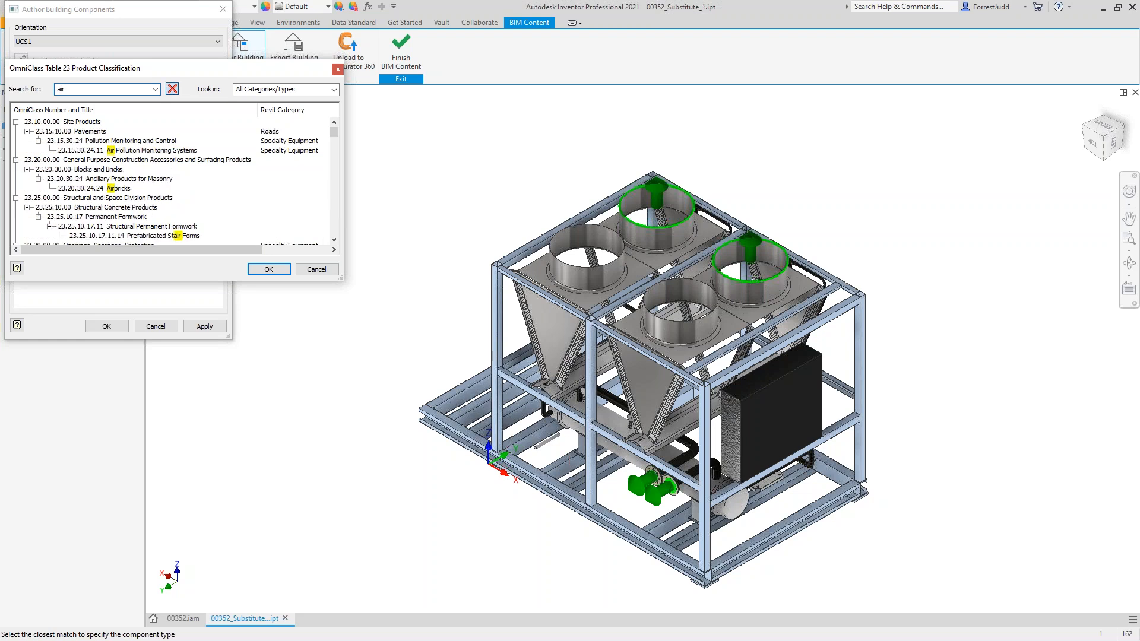
scroll(202, 180, "down", 2)
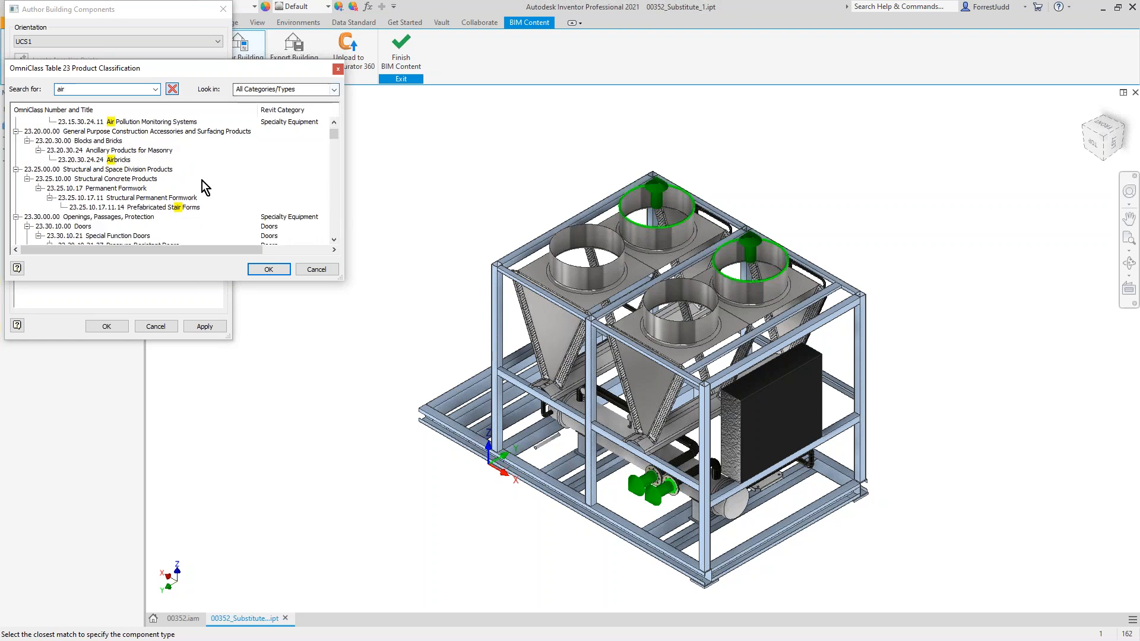
scroll(202, 180, "down", 4)
type("conditioner")
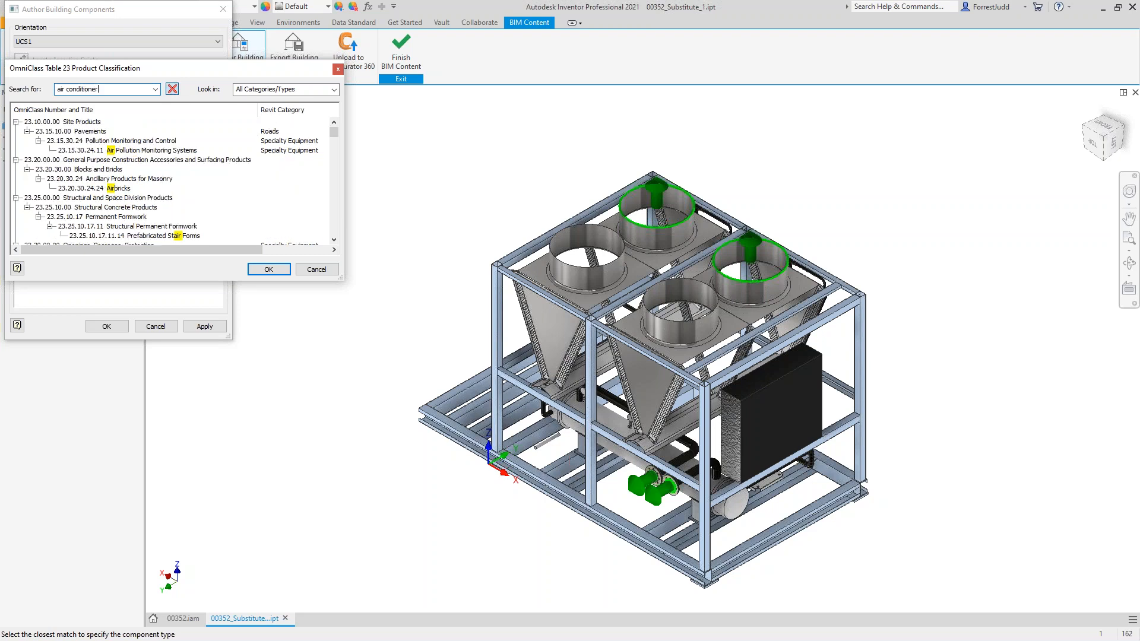
Step: Classify the component as 23.75.10.24.21.27.11 Packaged Air Conditioners under Unitary Air Conditioning Equipment
scroll(152, 193, "down", 4)
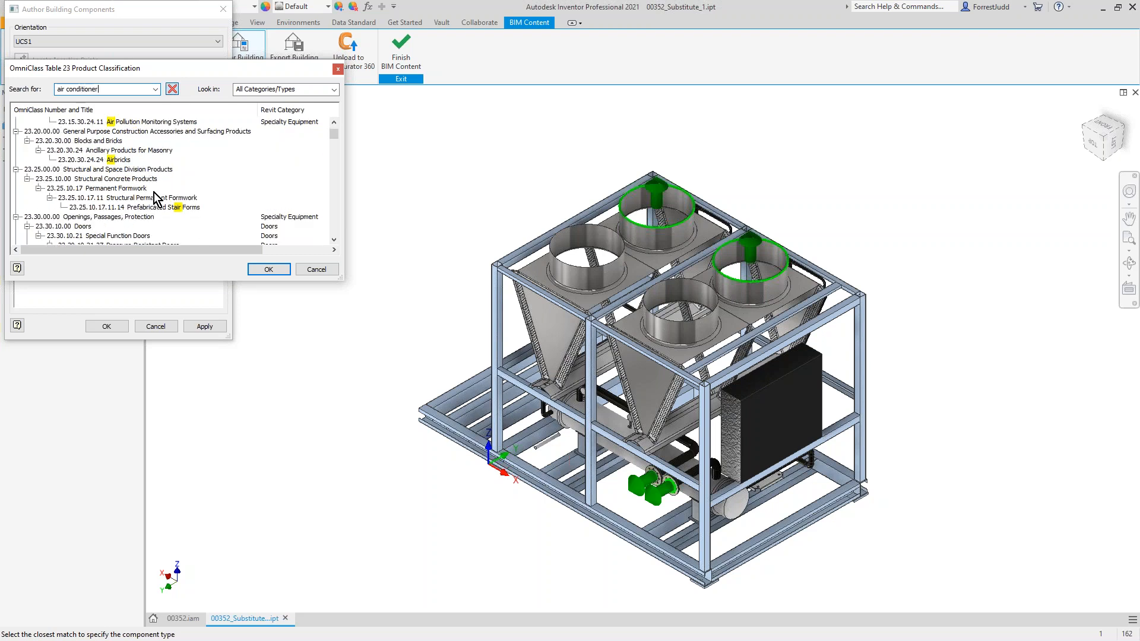
scroll(171, 192, "down", 5)
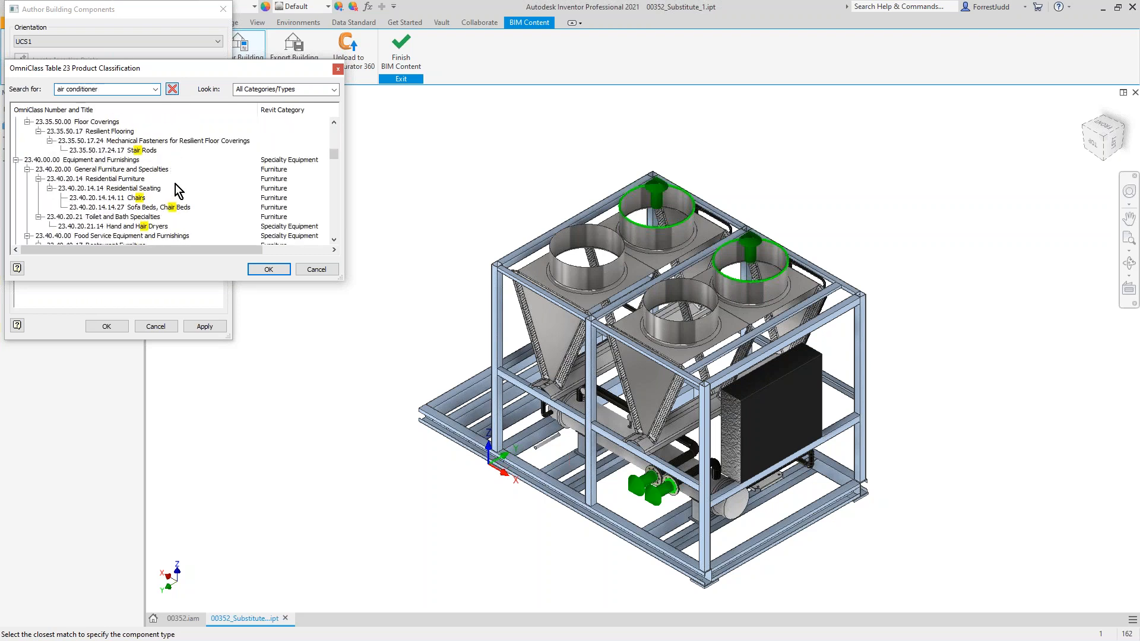
scroll(176, 184, "down", 6)
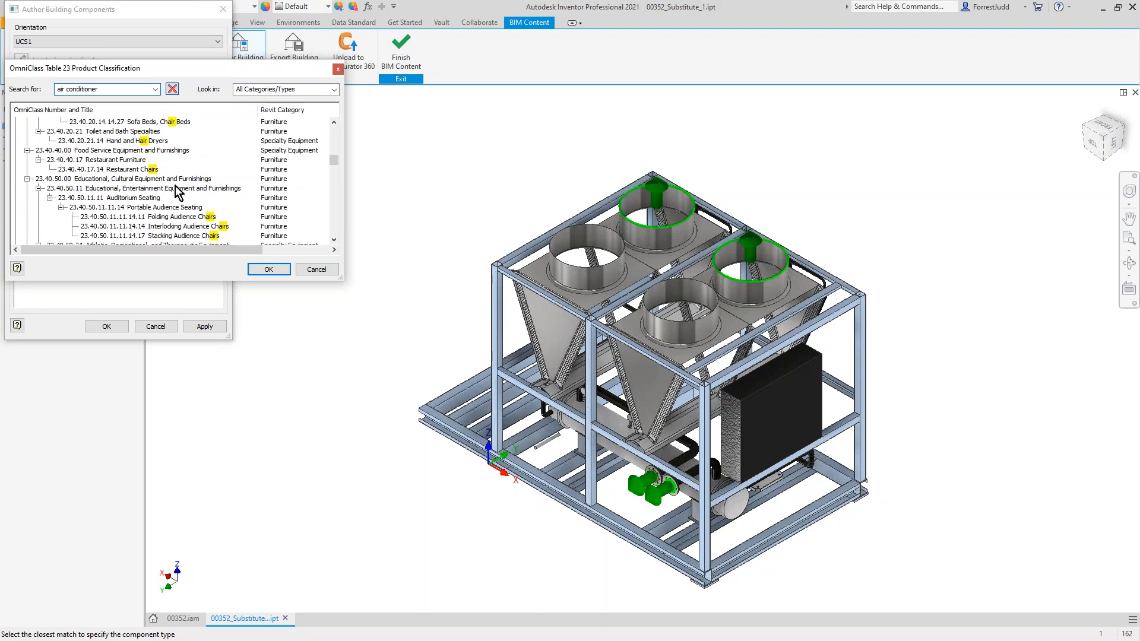
scroll(200, 173, "down", 6)
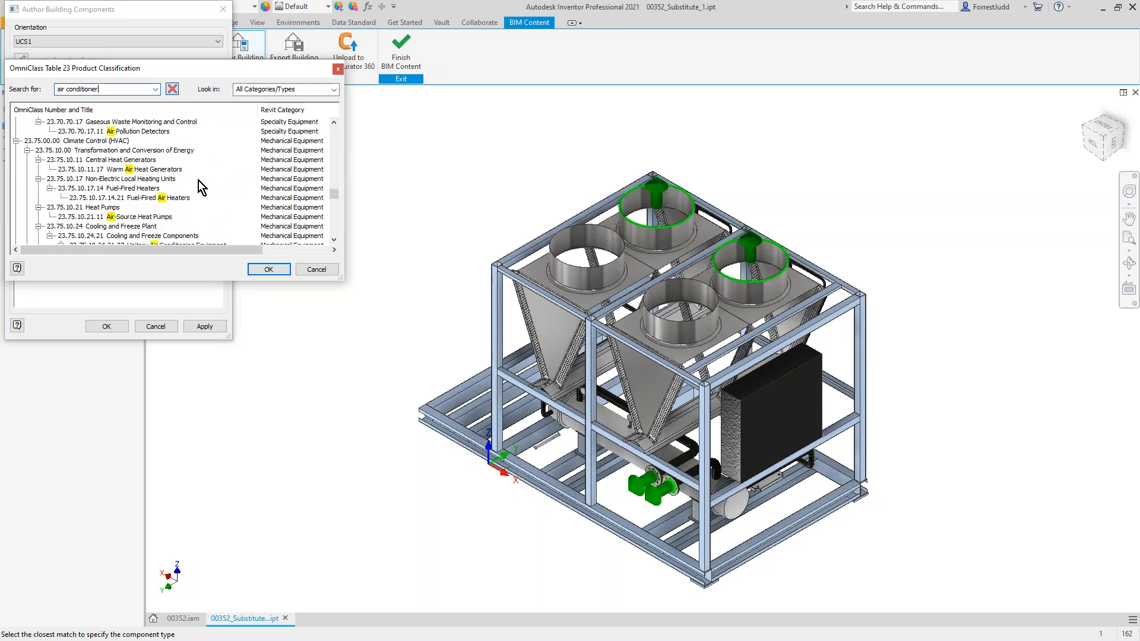
scroll(183, 196, "down", 3)
left_click(175, 170)
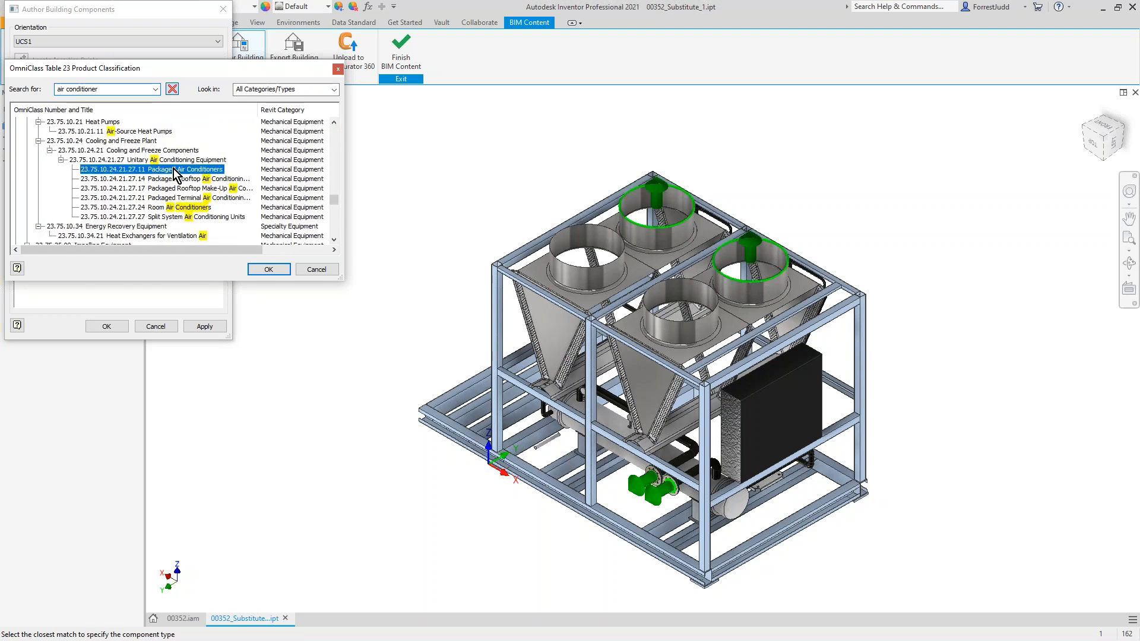
left_click(269, 270)
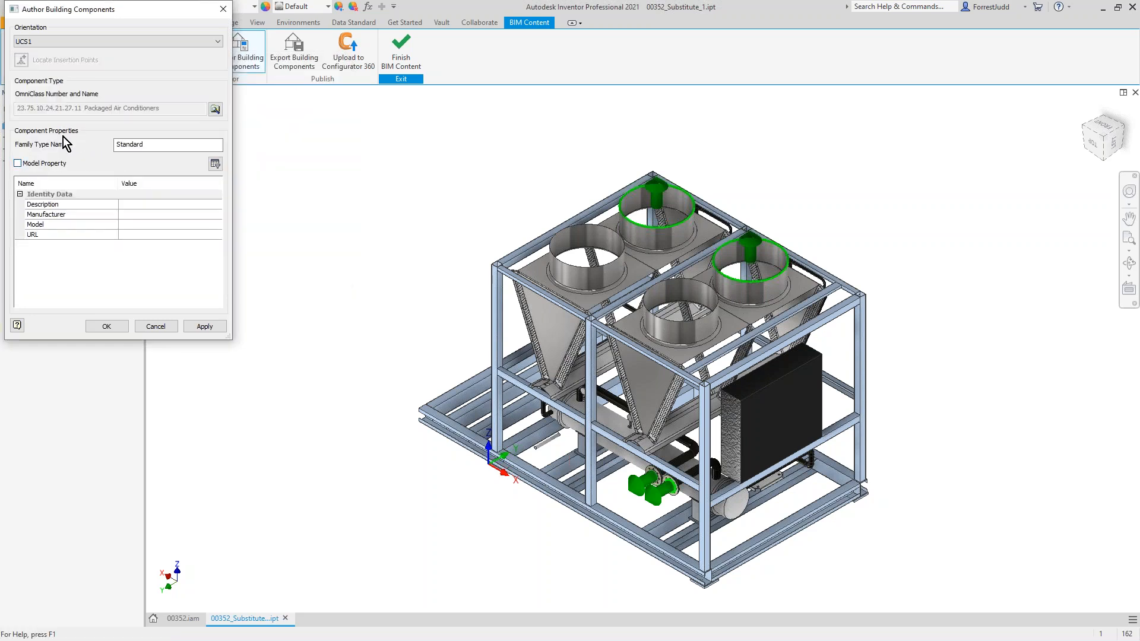
Step: Name the component's family type 40 TON and set its description to 40 TON AC
left_click_drag(182, 145, 92, 138)
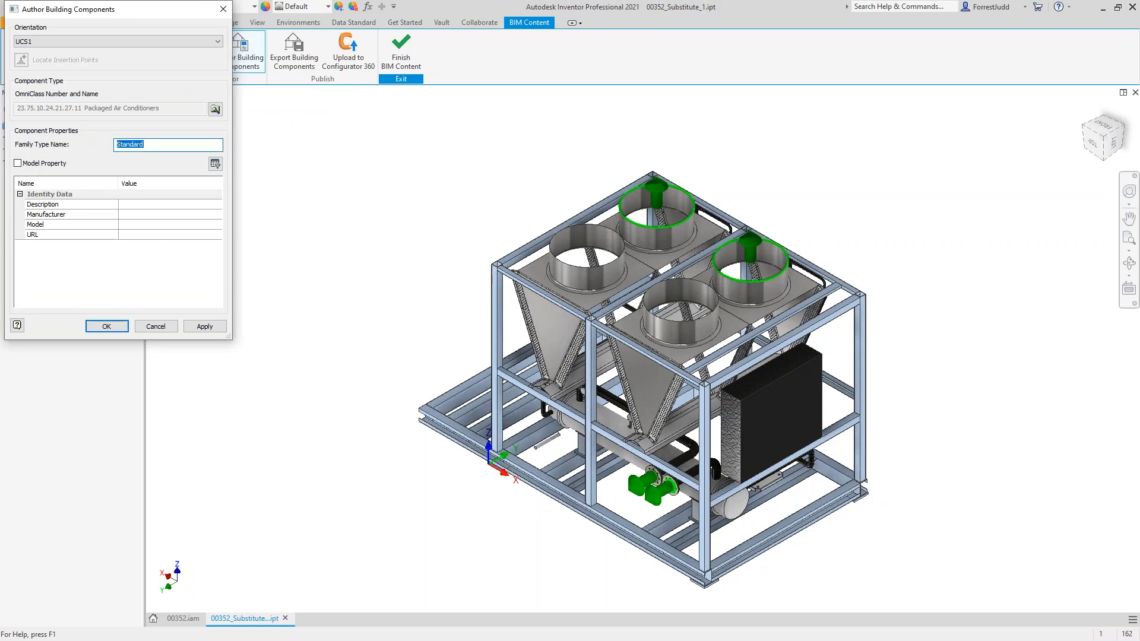
type("40 TON")
left_click(148, 205)
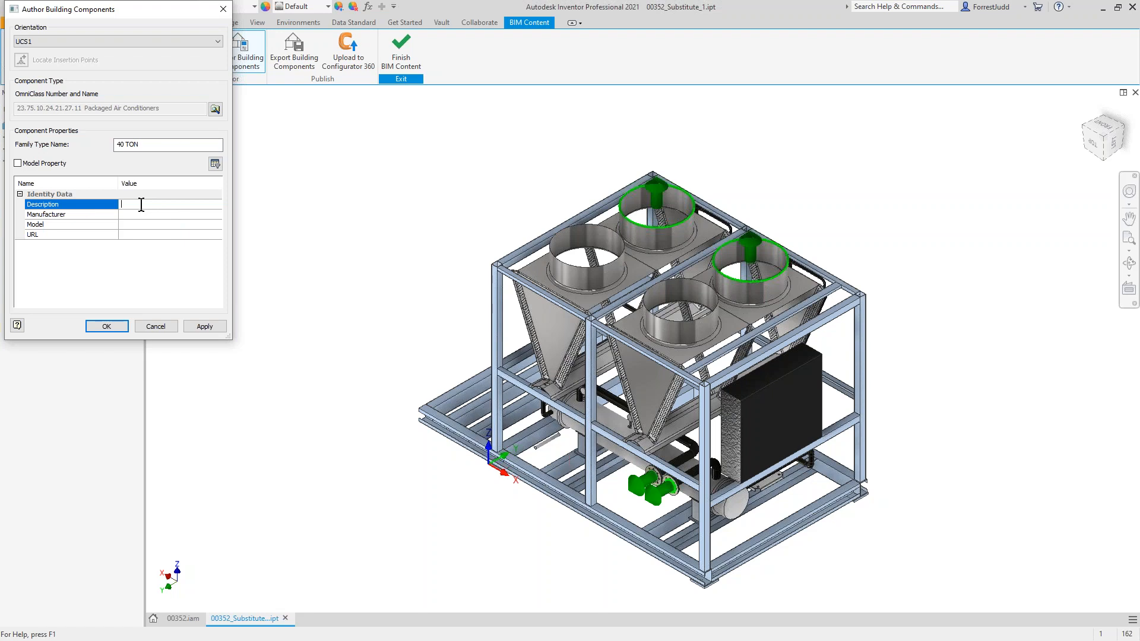
type("40 TON AC")
key("Tab")
Step: Set the manufacturer to HCO, include the model properties and confirm the building component authoring
left_click(153, 214)
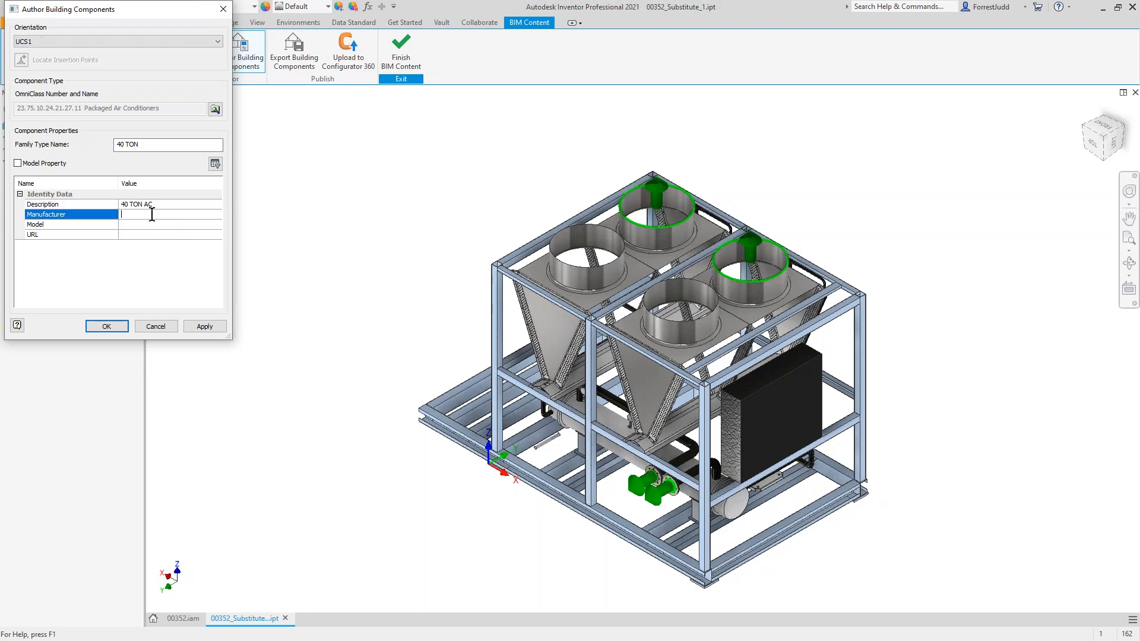
type("HCO")
left_click(19, 164)
left_click_drag(216, 216, 215, 261)
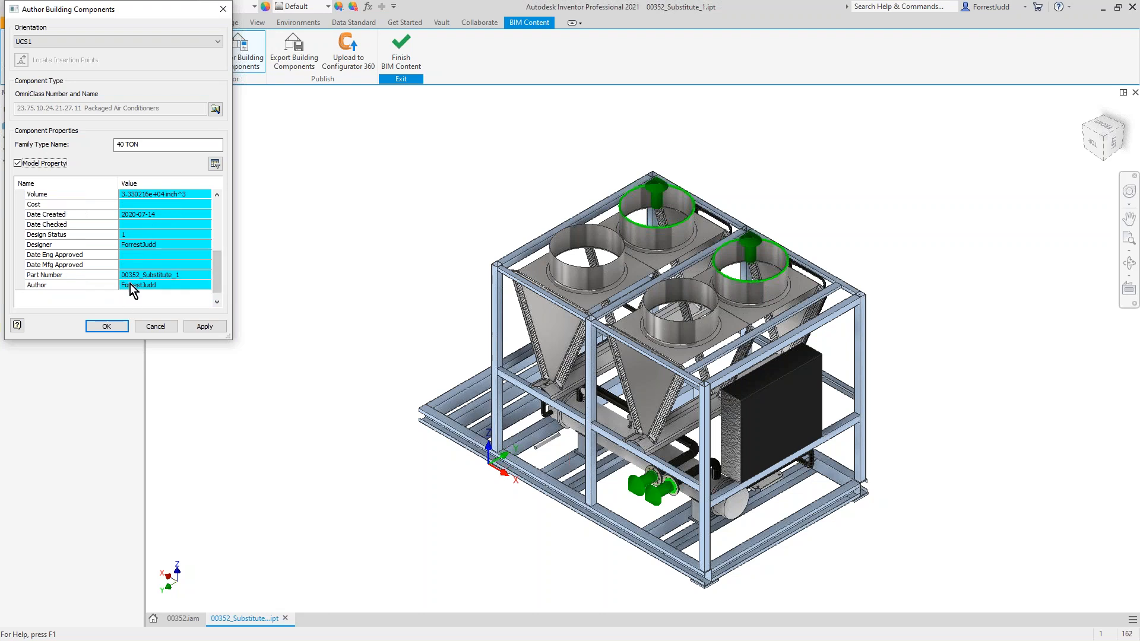
left_click(106, 326)
Step: Start exporting the building component as a Revit family file and name it 40 TON AC_HCO.rfa
left_click(285, 67)
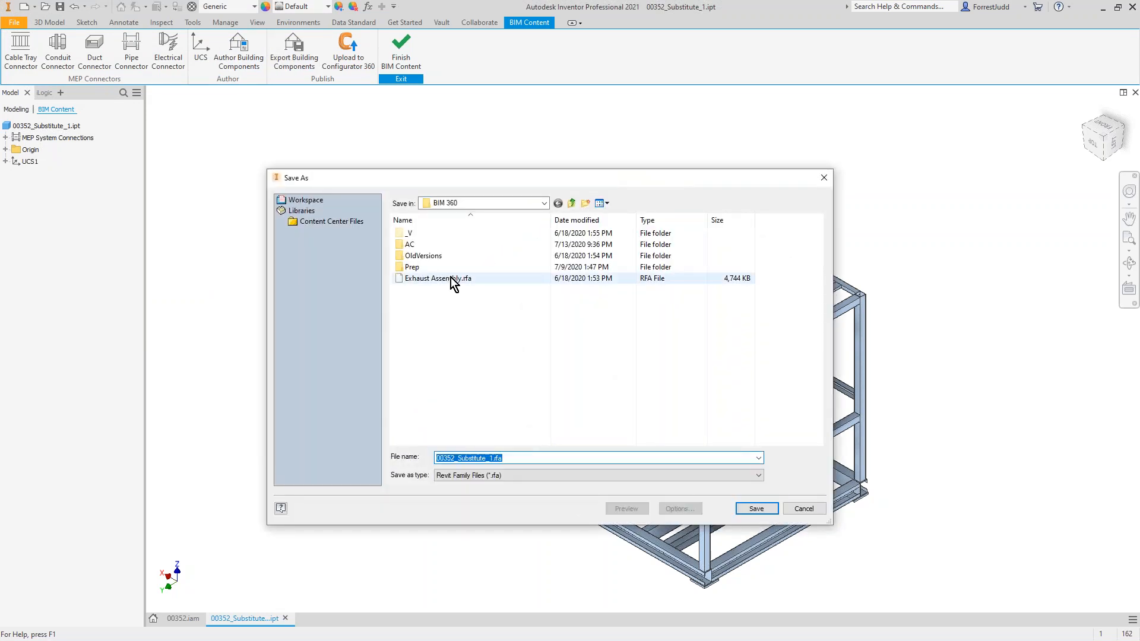
left_click_drag(492, 458, 432, 459)
type("40 TON ")
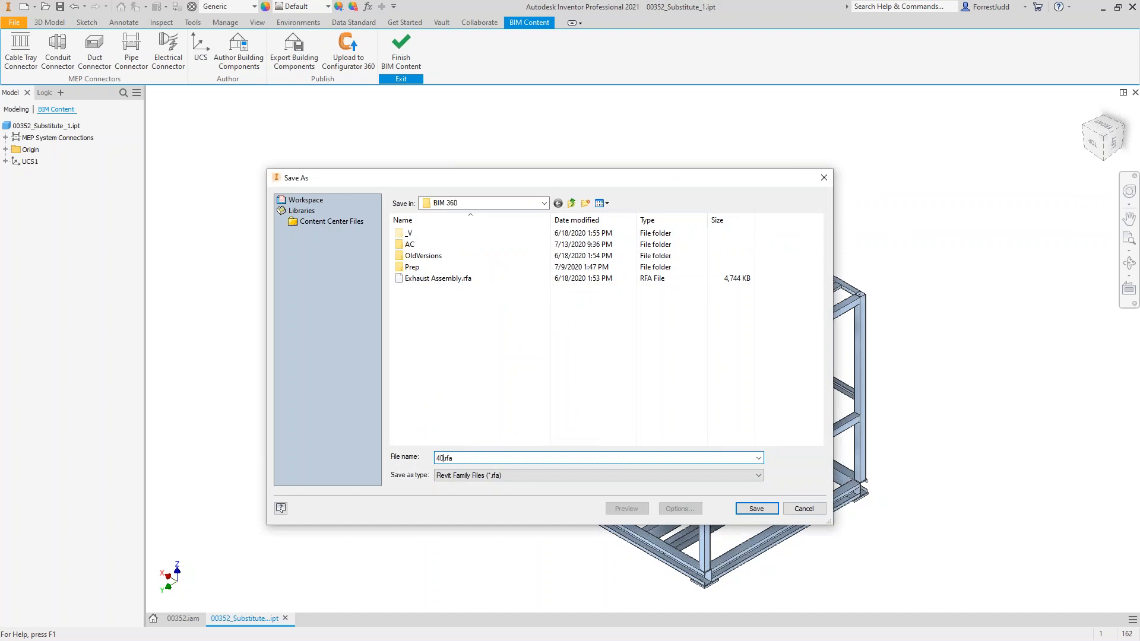
type("AC")
type("_HCO")
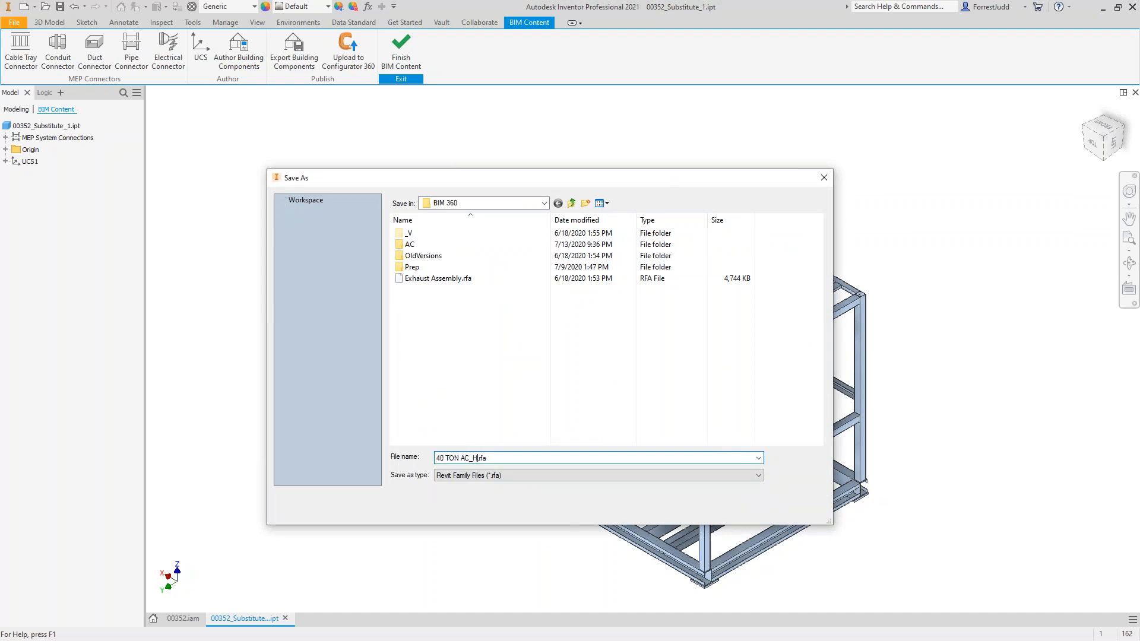
Step: Save the exported Revit family in the RFQ84021 folder of the Inventor Workspace
left_click(530, 207)
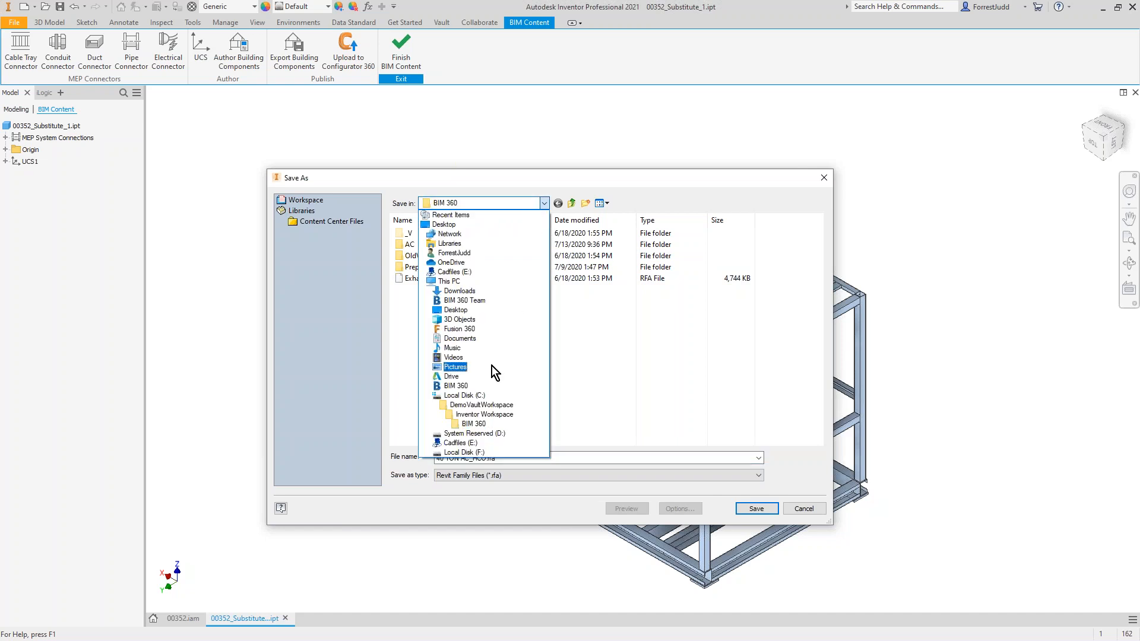
left_click(474, 415)
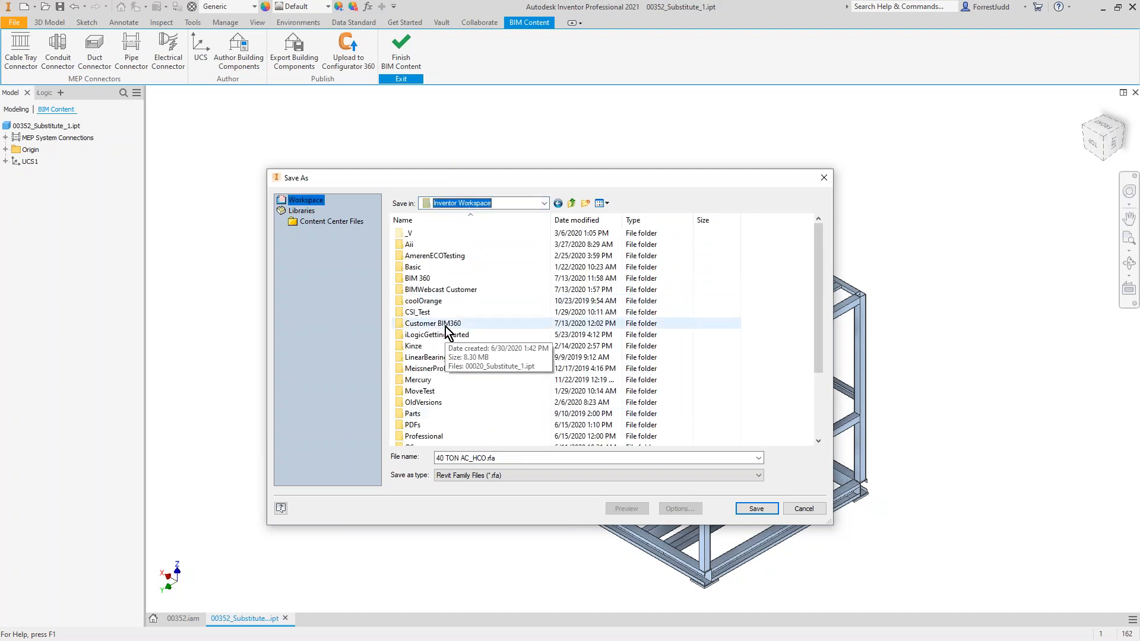
scroll(447, 357, "down", 3)
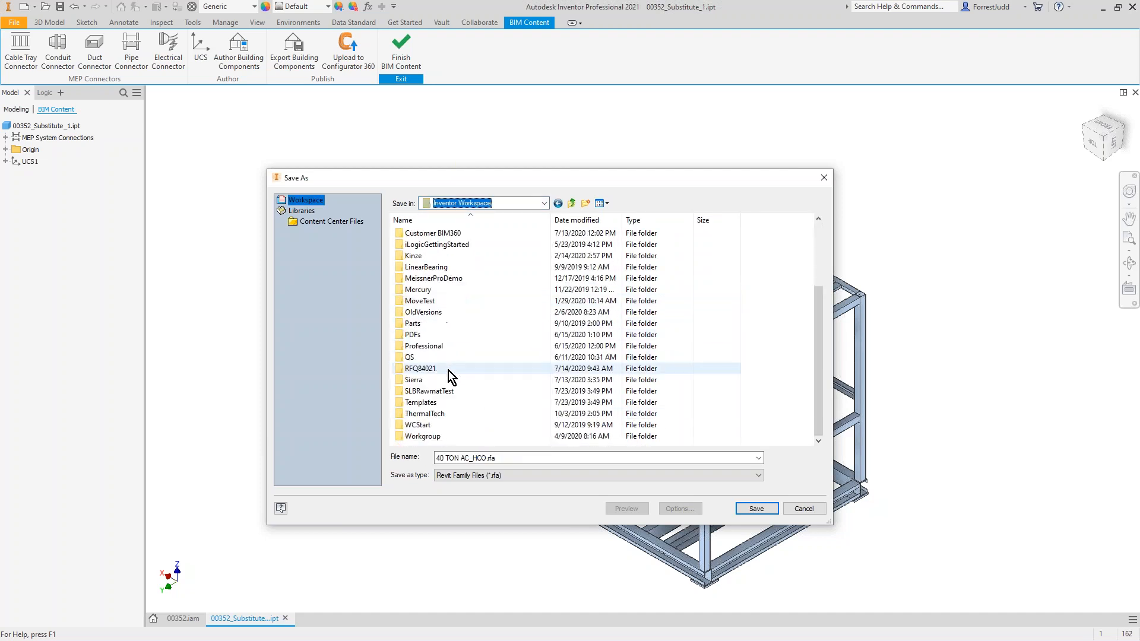
double_click(447, 370)
left_click(753, 509)
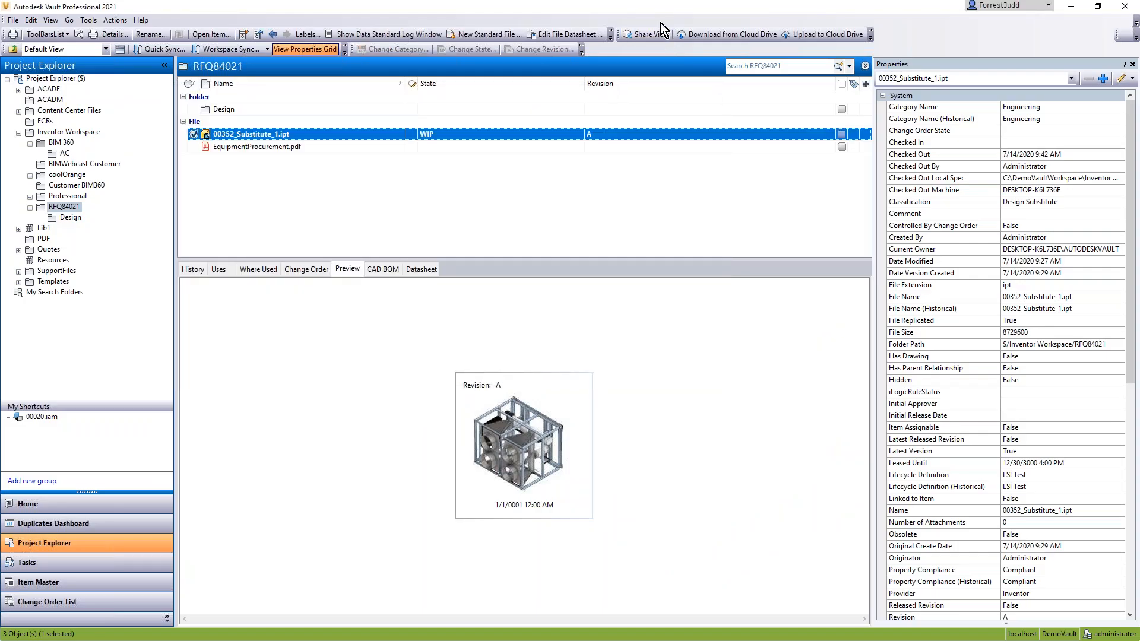
left_click_drag(661, 23, 609, 351)
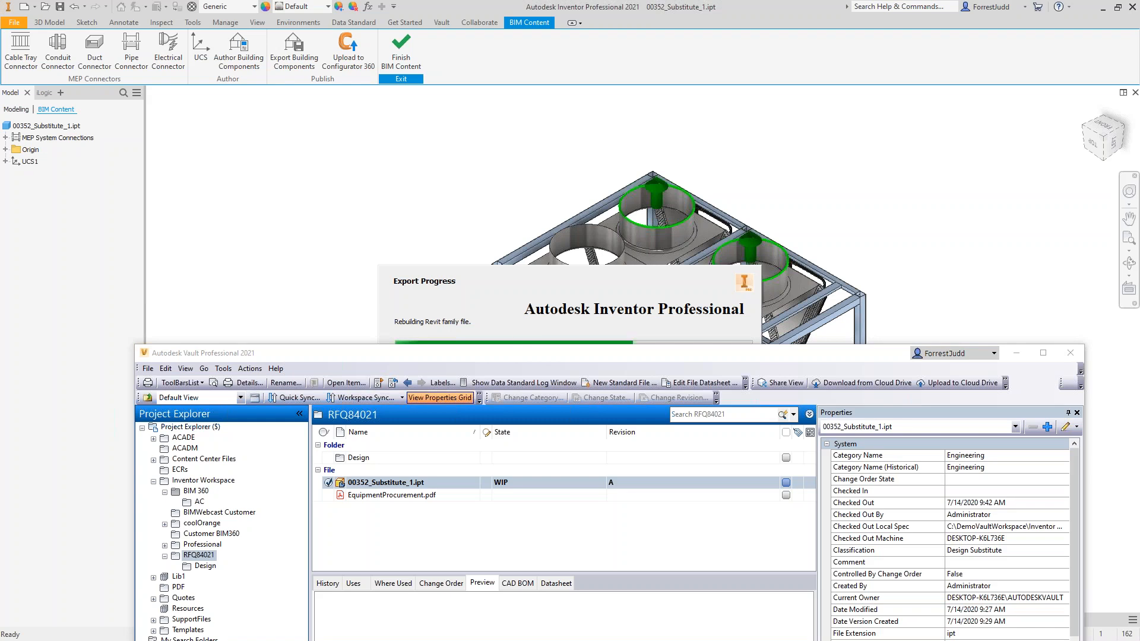
left_click(658, 326)
left_click(615, 360)
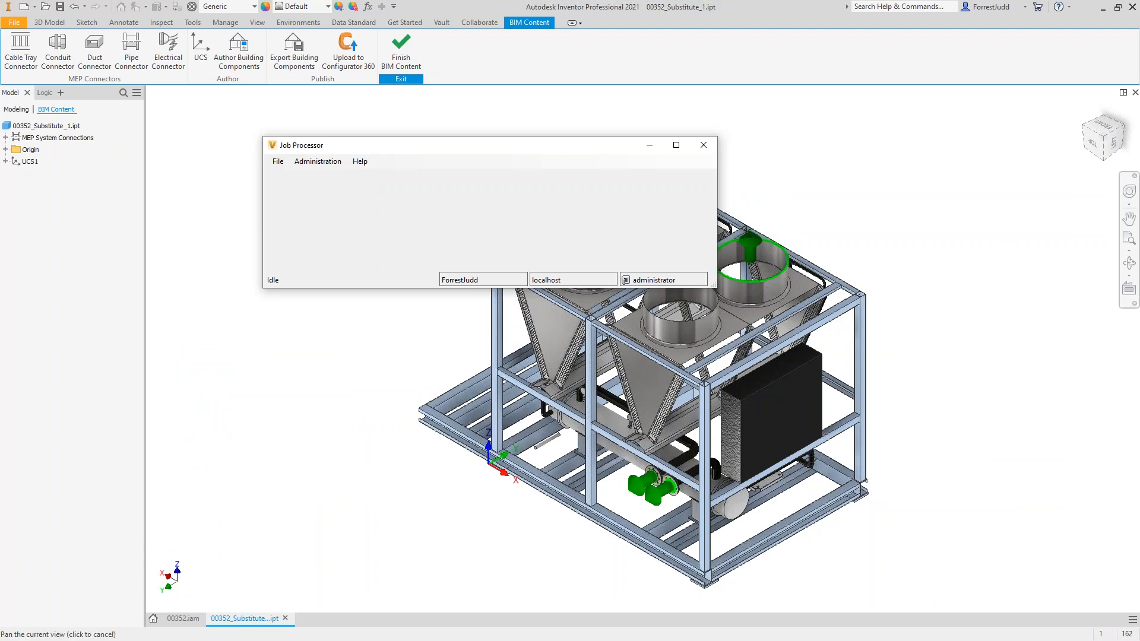
Step: Switch to Vault and upload the 40 TON AC_HCO.rfa family from the RFQ84021 folder to the BIM 360 cloud drive
key("alt+Tab")
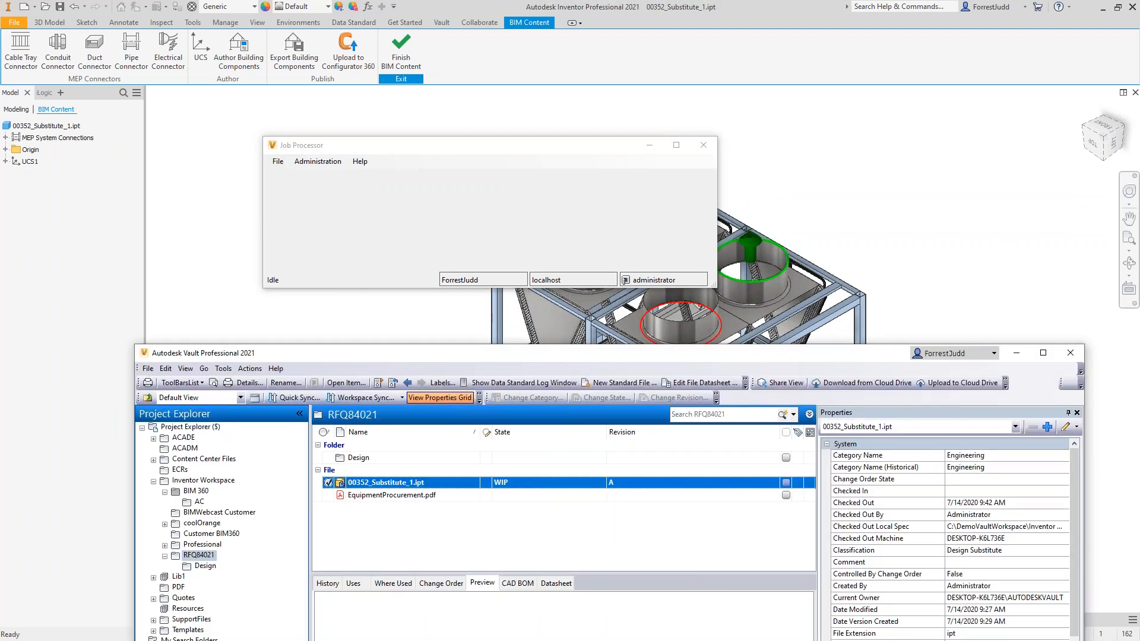
left_click_drag(721, 352, 728, 179)
left_click_drag(393, 307, 467, 355)
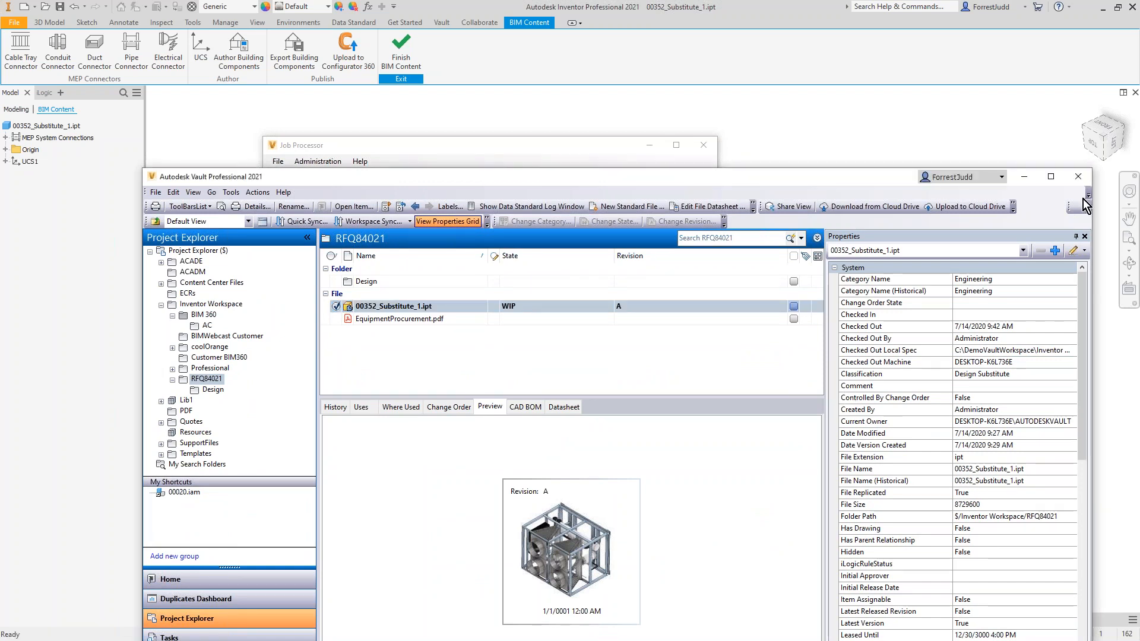
left_click(387, 319)
right_click(386, 319)
left_click(430, 496)
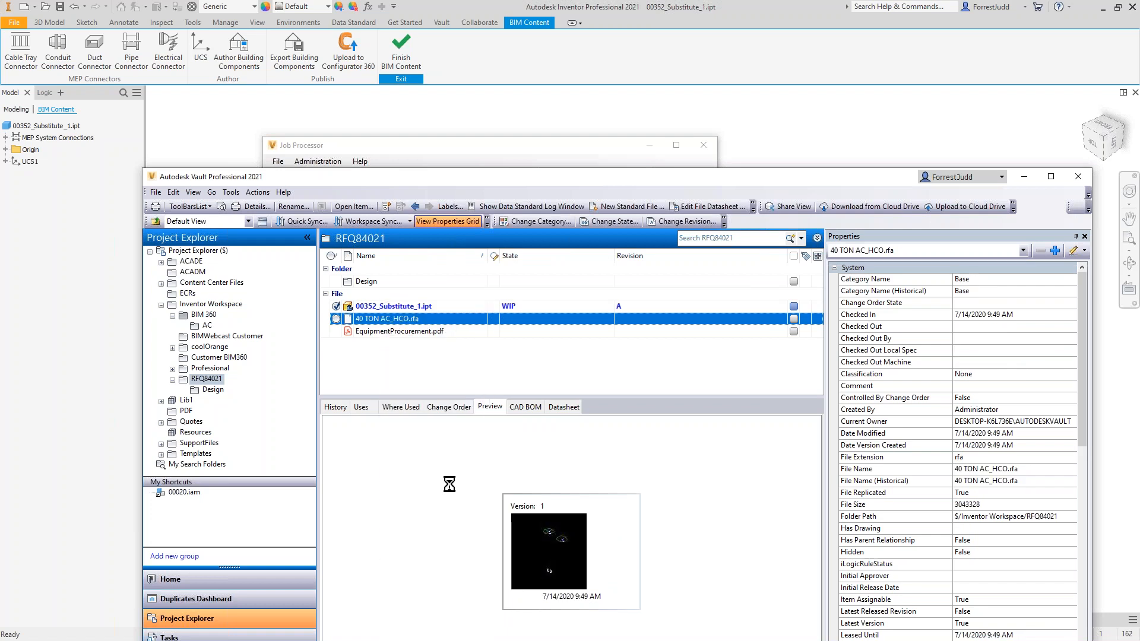
Step: Check the pending actions for the BIM 360 sync of 40 TON AC_HCO.rfa
left_click(509, 405)
left_click(387, 152)
left_click(278, 160)
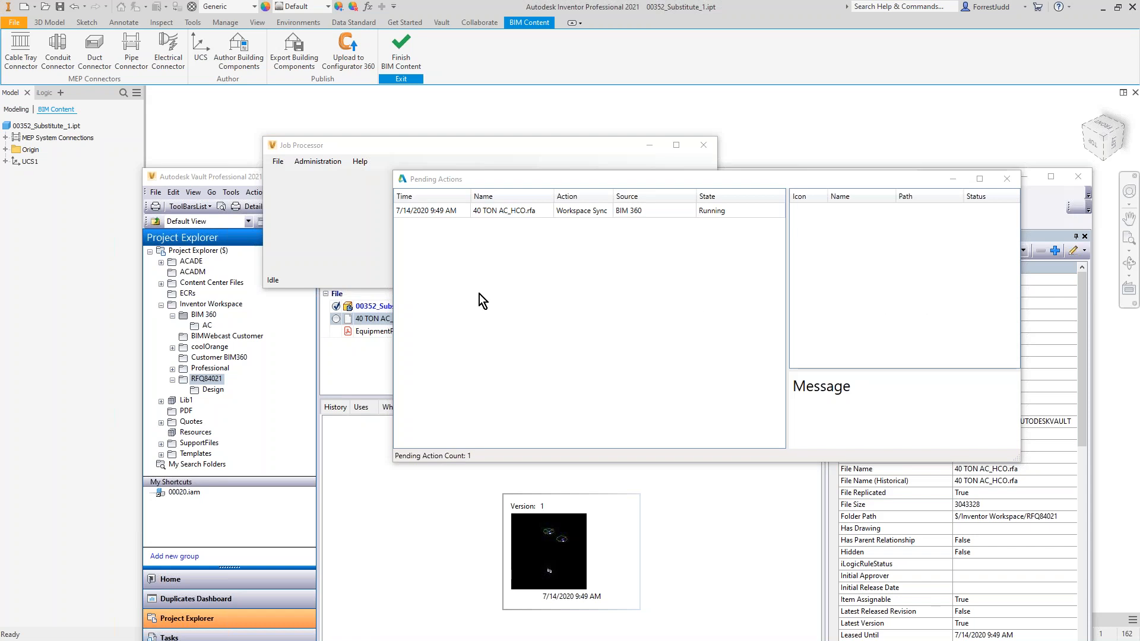
left_click(472, 215)
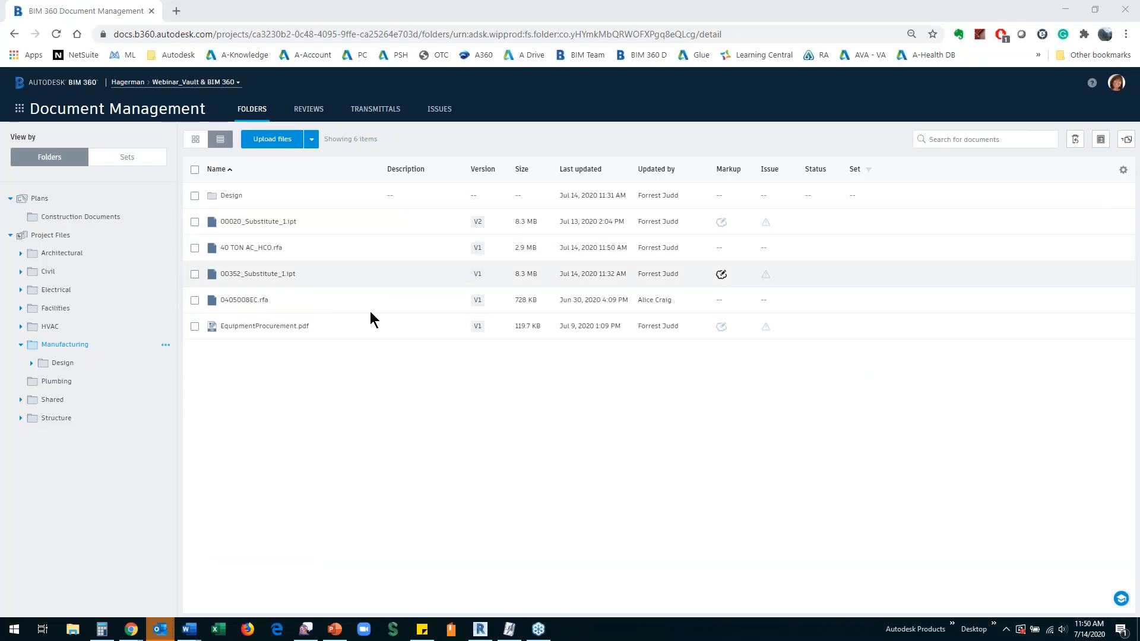
Step: Refresh the Manufacturing folder in BIM 360 Document Management and switch to the mechanical systems model in Revit
left_click(55, 35)
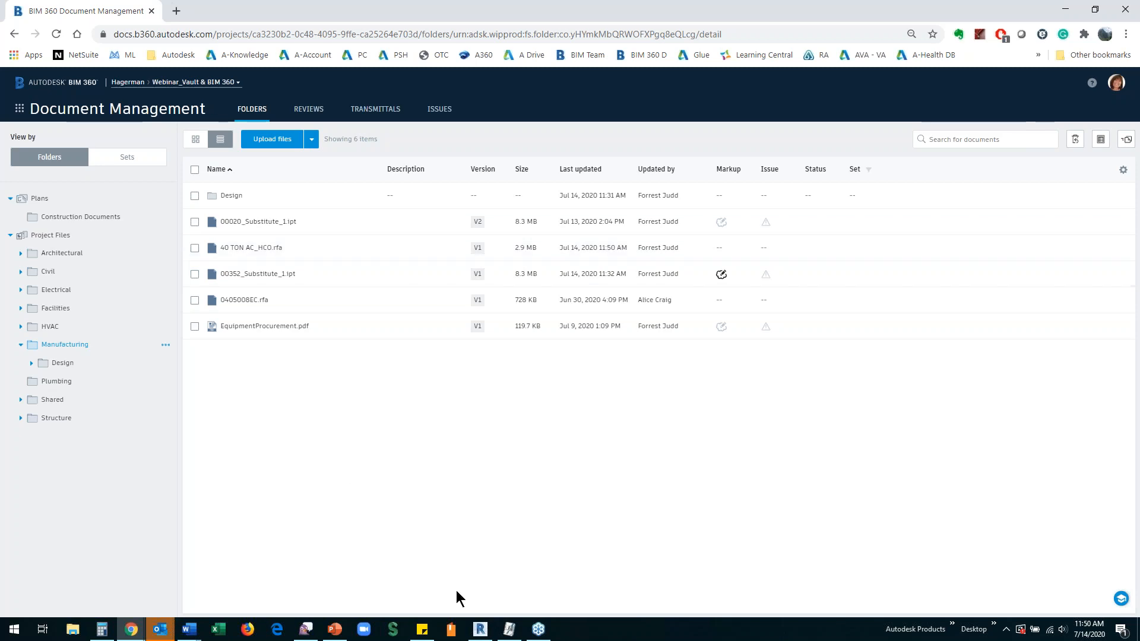
left_click(481, 630)
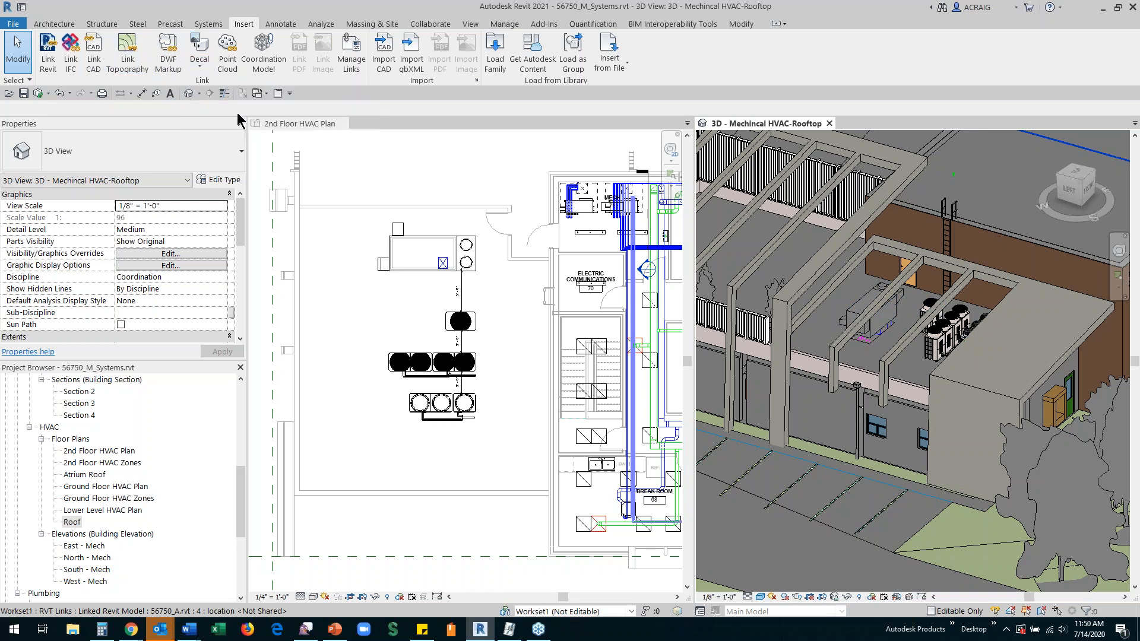
left_click(493, 45)
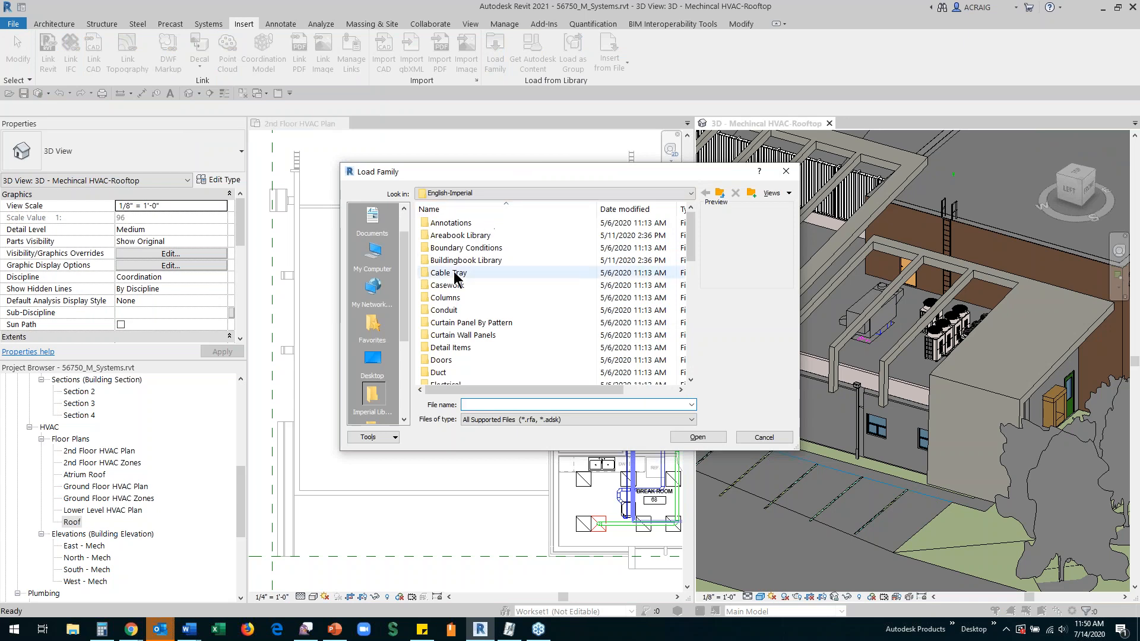
left_click(373, 254)
scroll(469, 303, "down", 1)
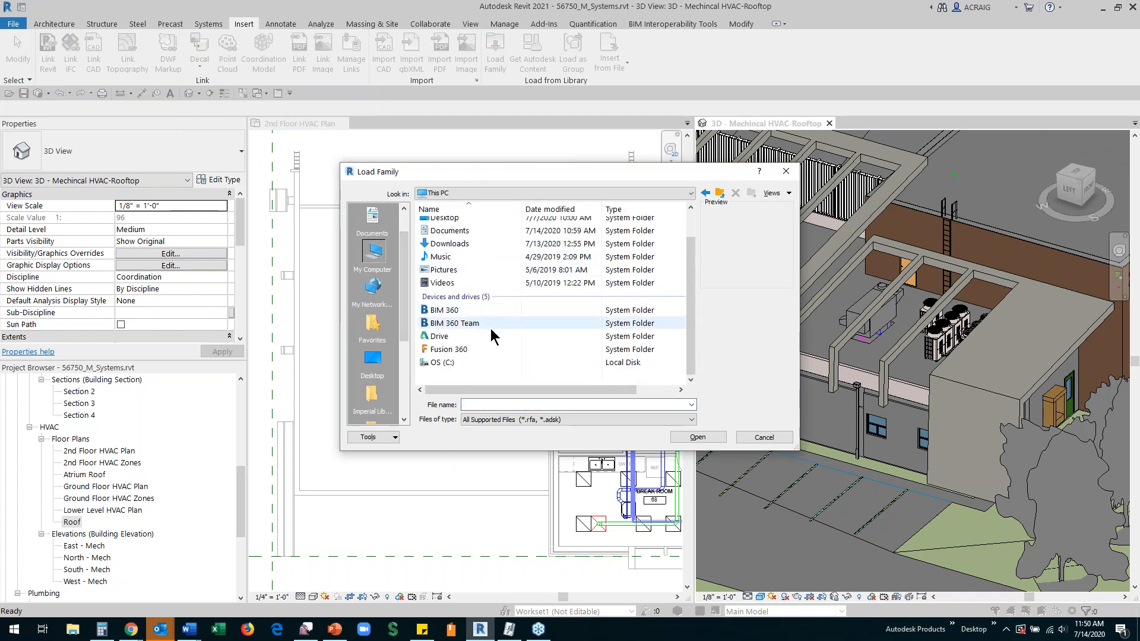
left_click(429, 313)
double_click(429, 313)
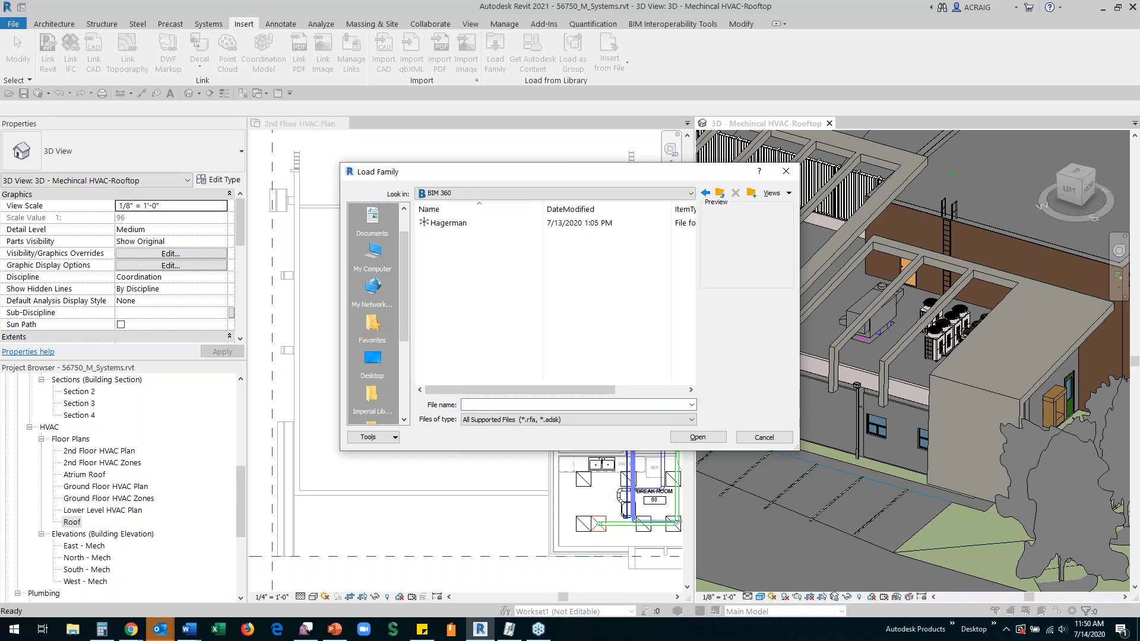
left_click(441, 221)
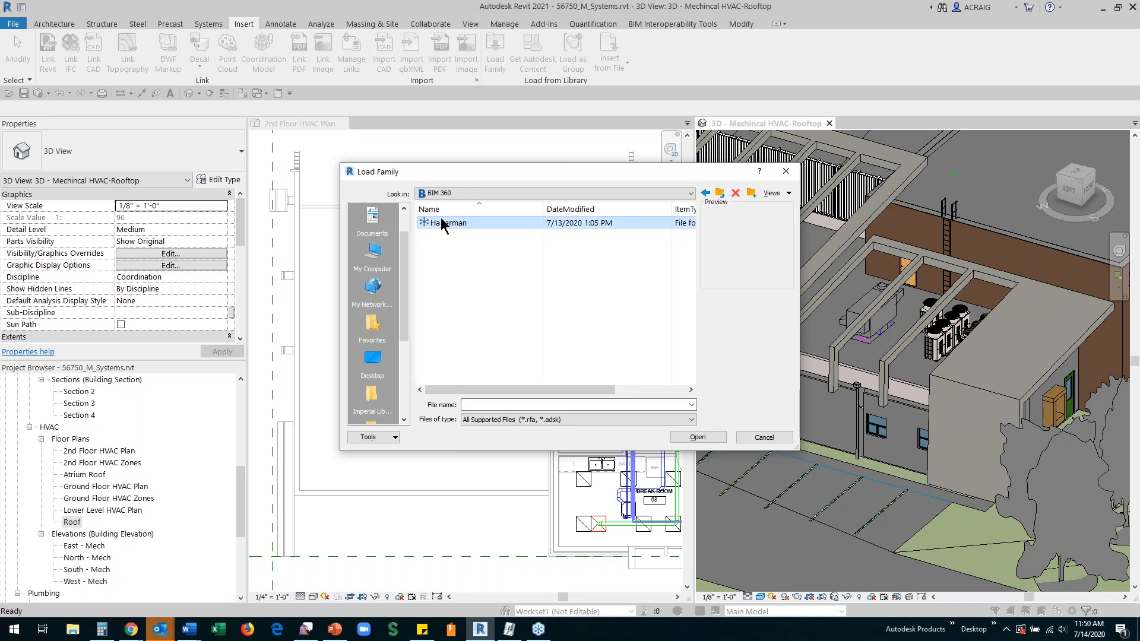
double_click(440, 217)
left_click(446, 350)
double_click(446, 347)
left_click(441, 225)
double_click(441, 224)
left_click(442, 291)
double_click(442, 291)
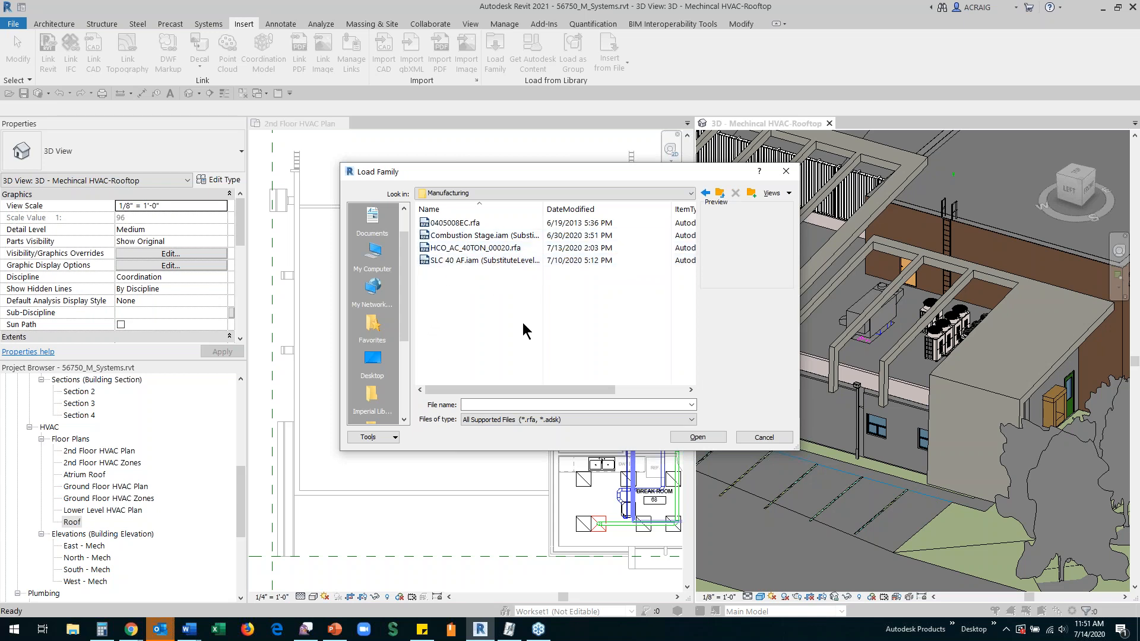
left_click(461, 248)
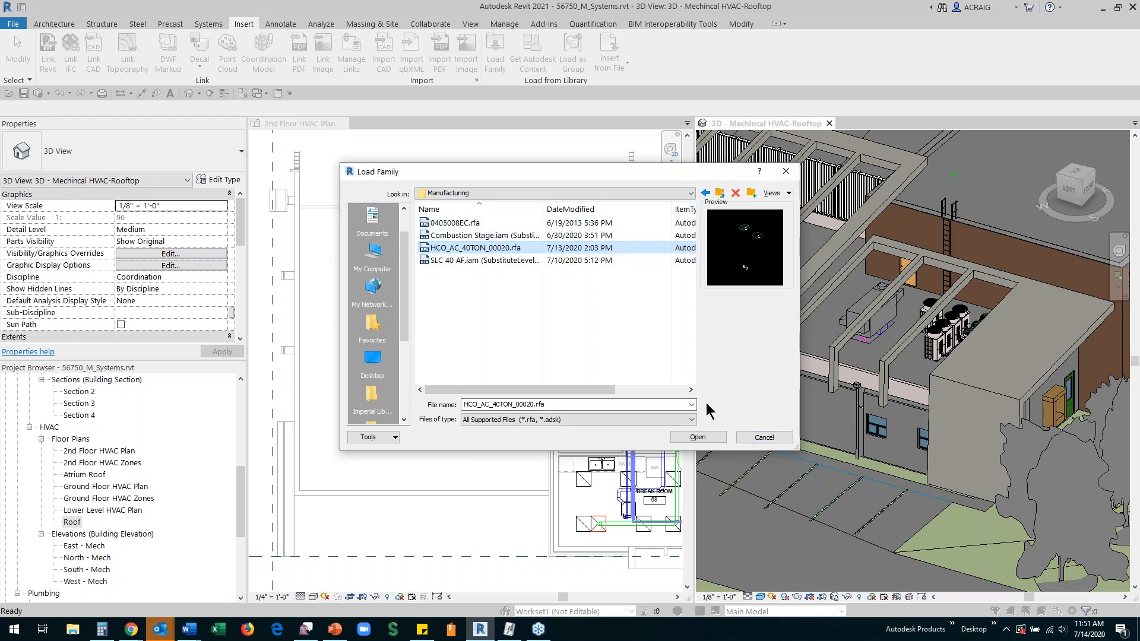
left_click(384, 255)
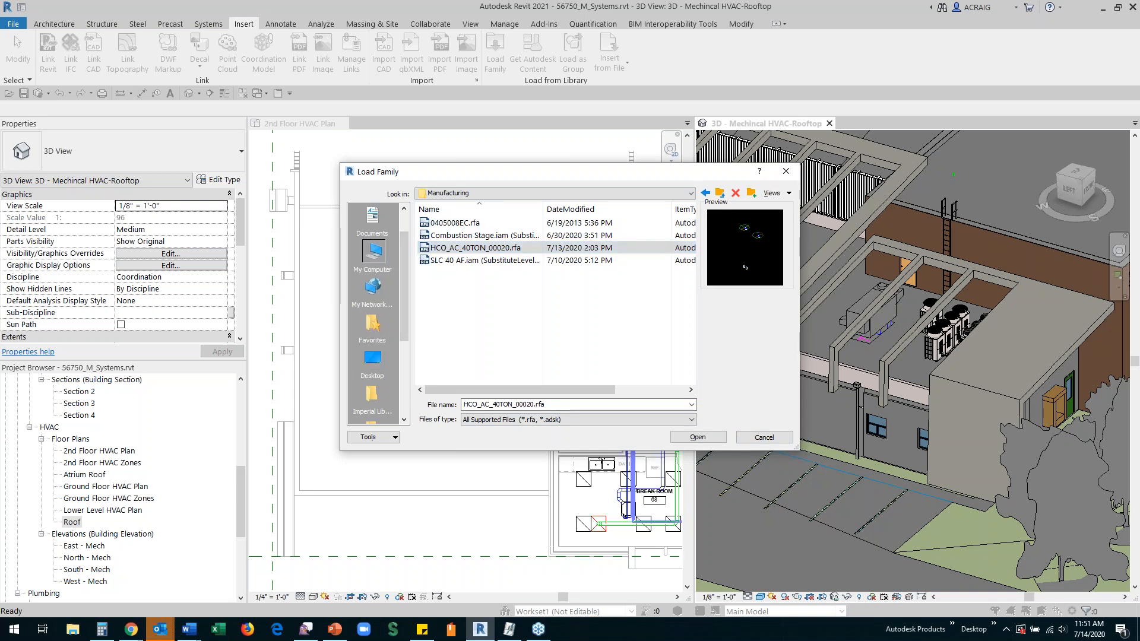
left_click(764, 438)
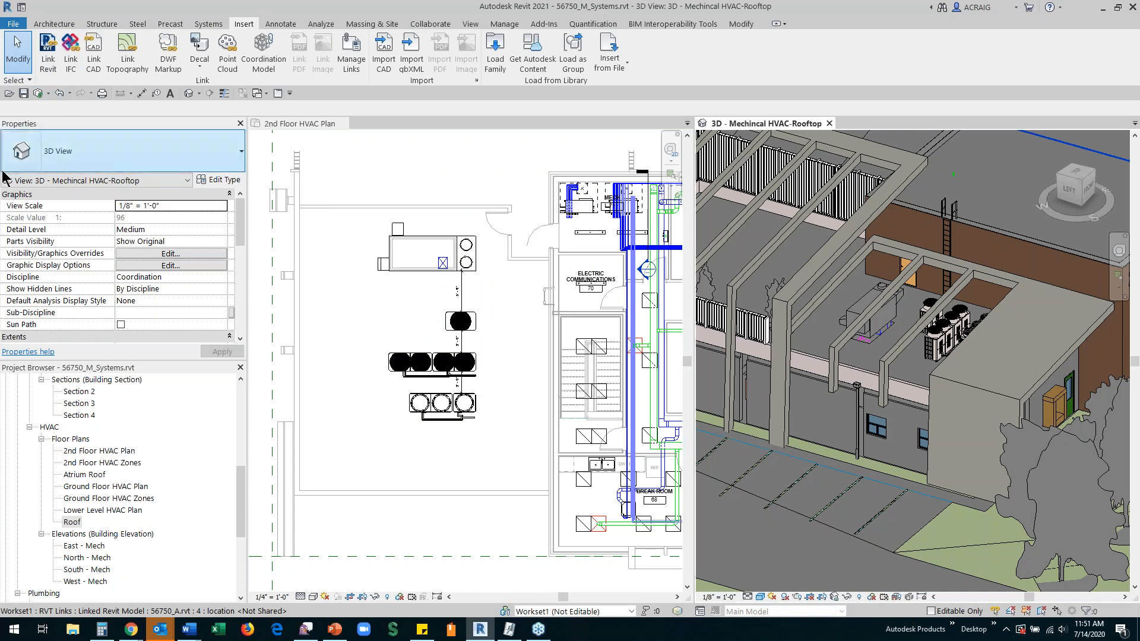
Step: Synchronize the mechanical model with its BIM 360 central model and refresh the Desktop Connector drives
left_click(38, 93)
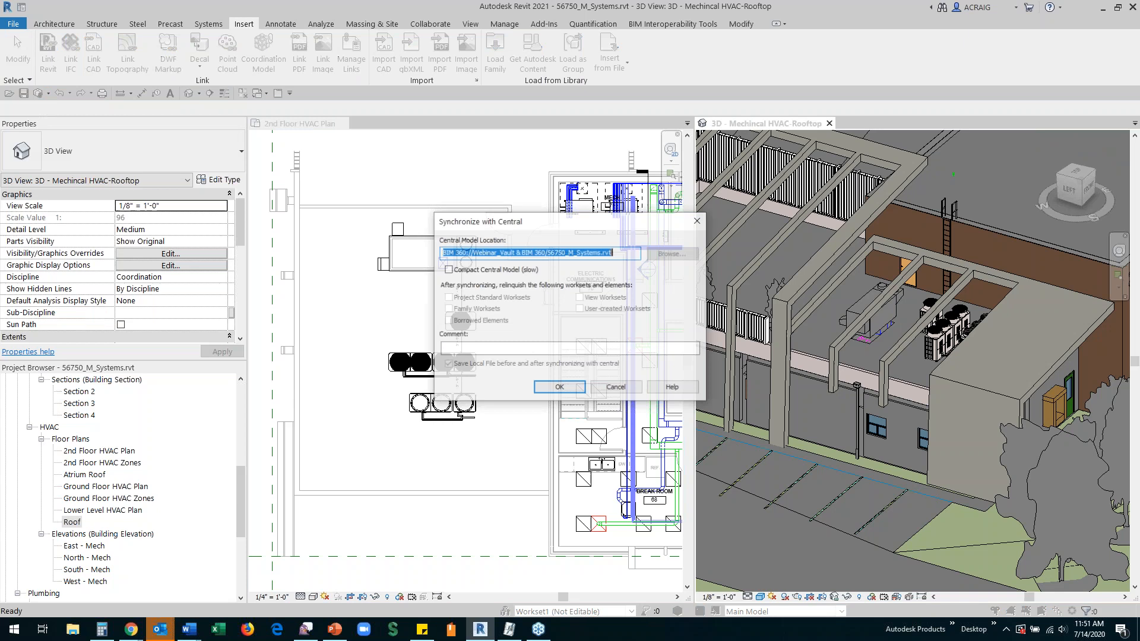
left_click(558, 389)
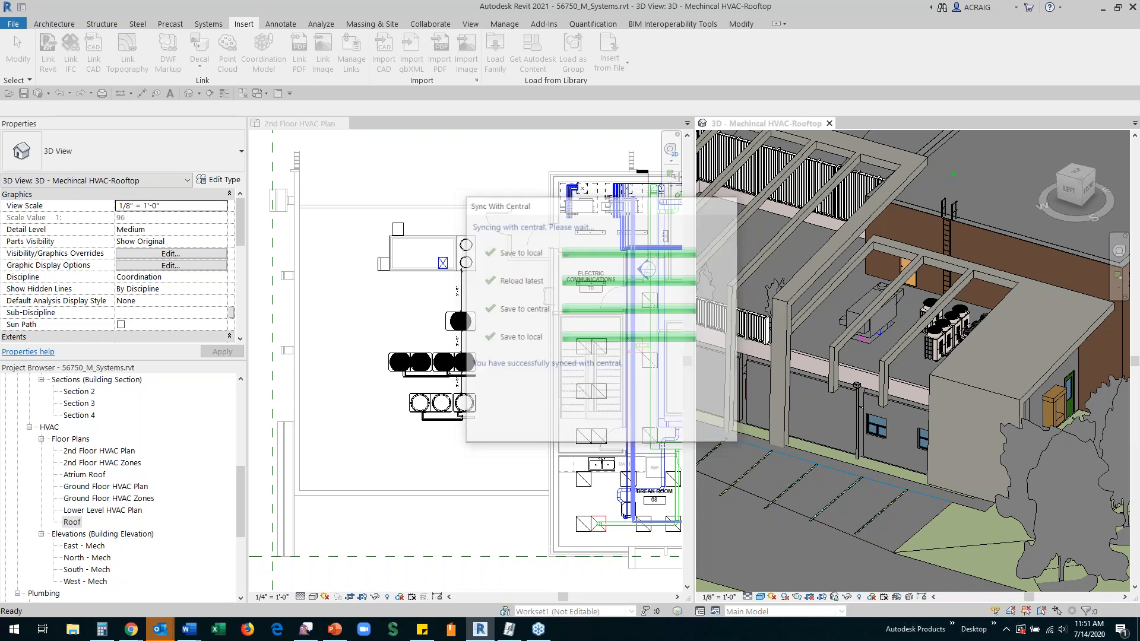
left_click(1006, 630)
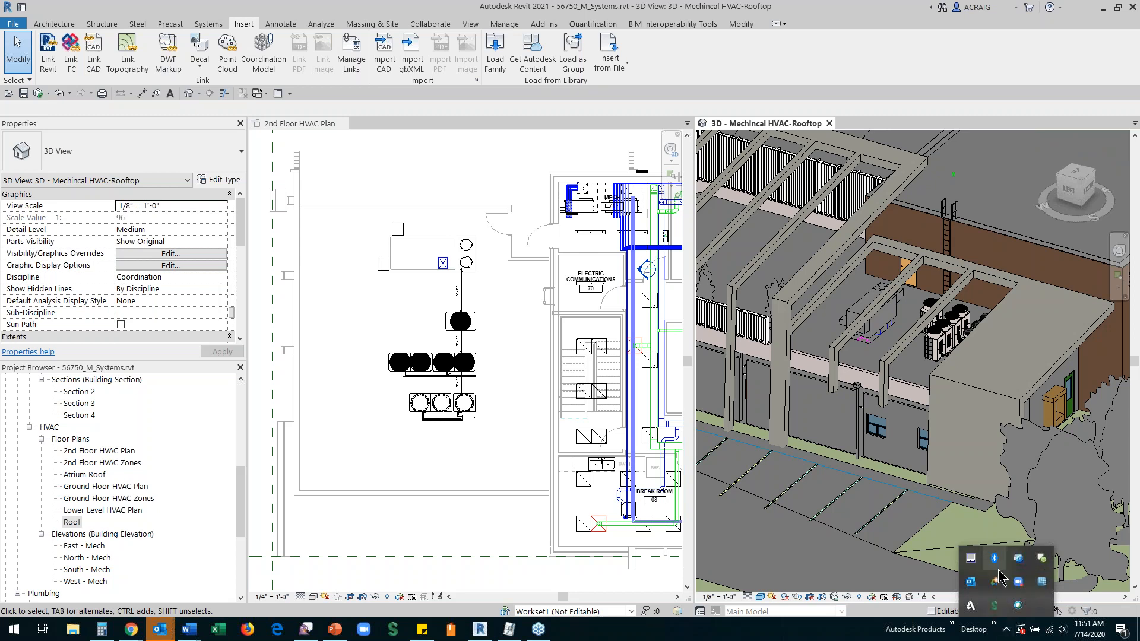
right_click(970, 606)
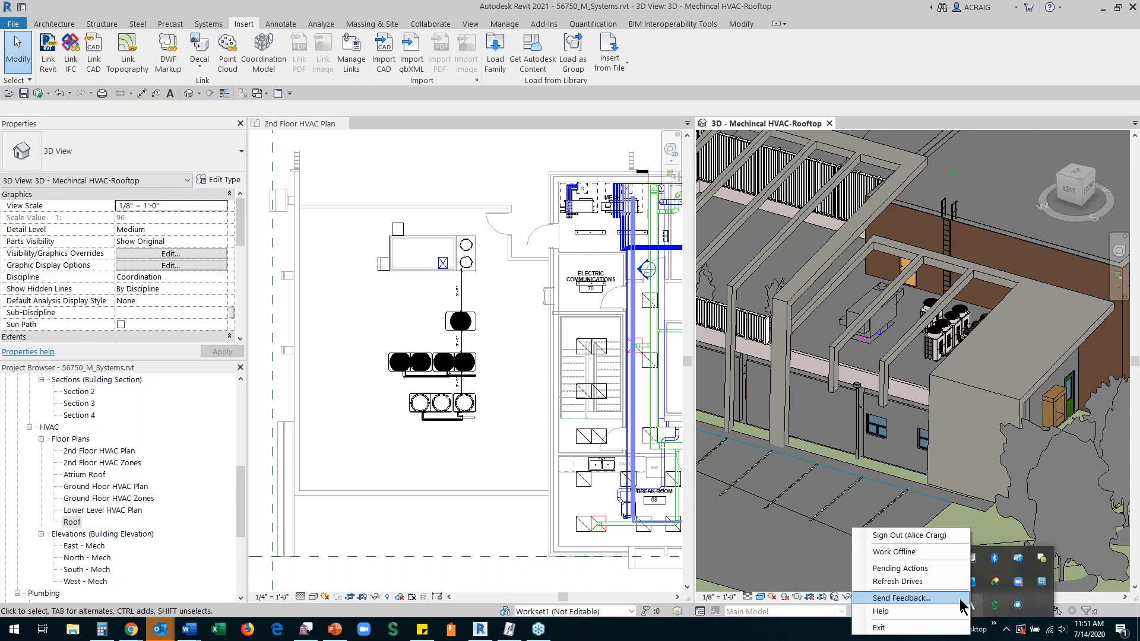
left_click(920, 580)
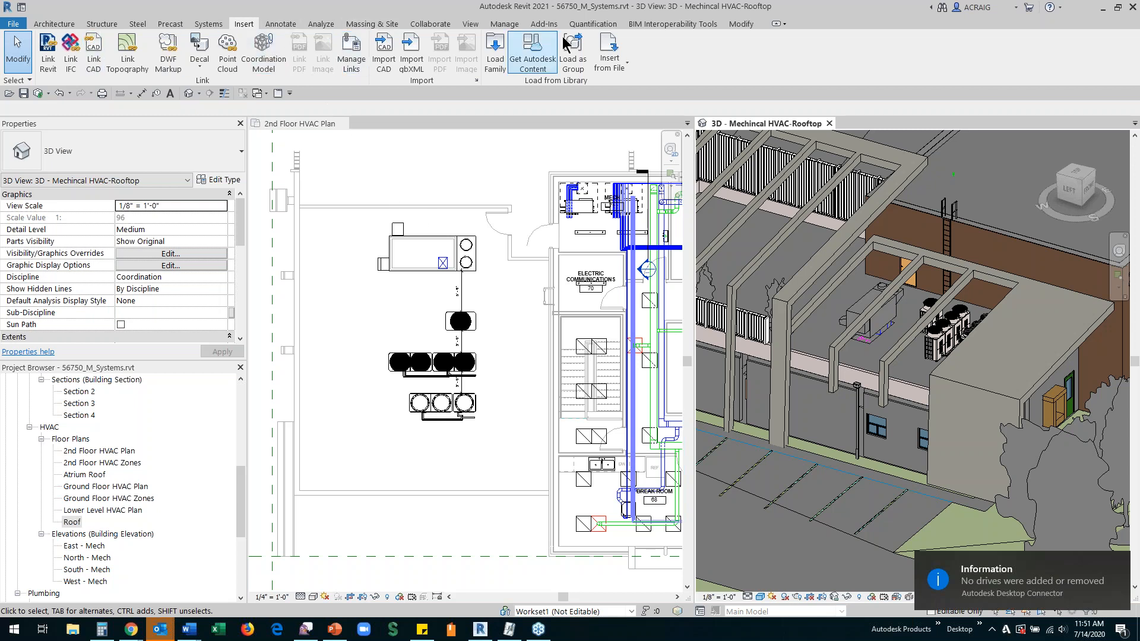
Step: Load the 40 TON AC_HCO.rfa family from Project Files > Manufacturing of the Webinar_Vault & BIM 360 project on the BIM 360 drive
left_click(495, 53)
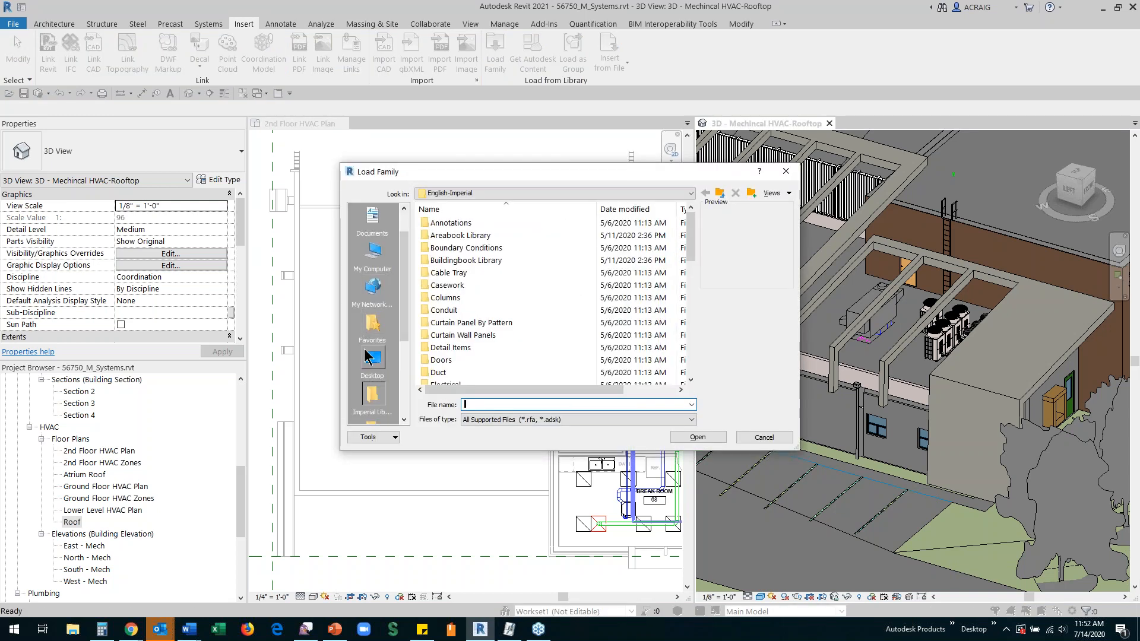
left_click(373, 254)
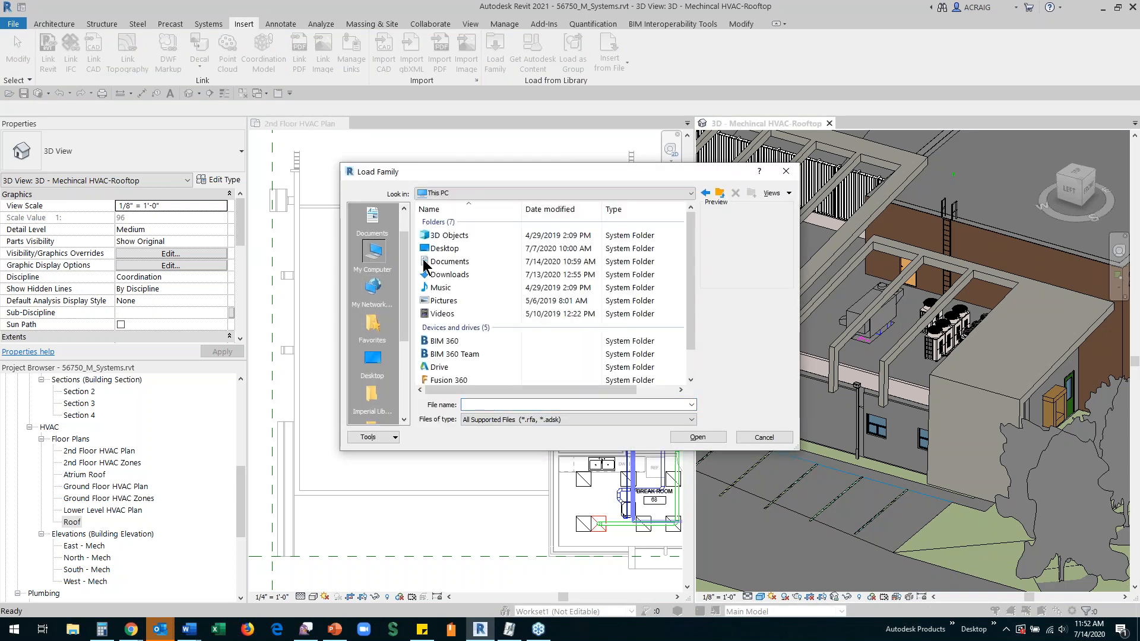
double_click(439, 343)
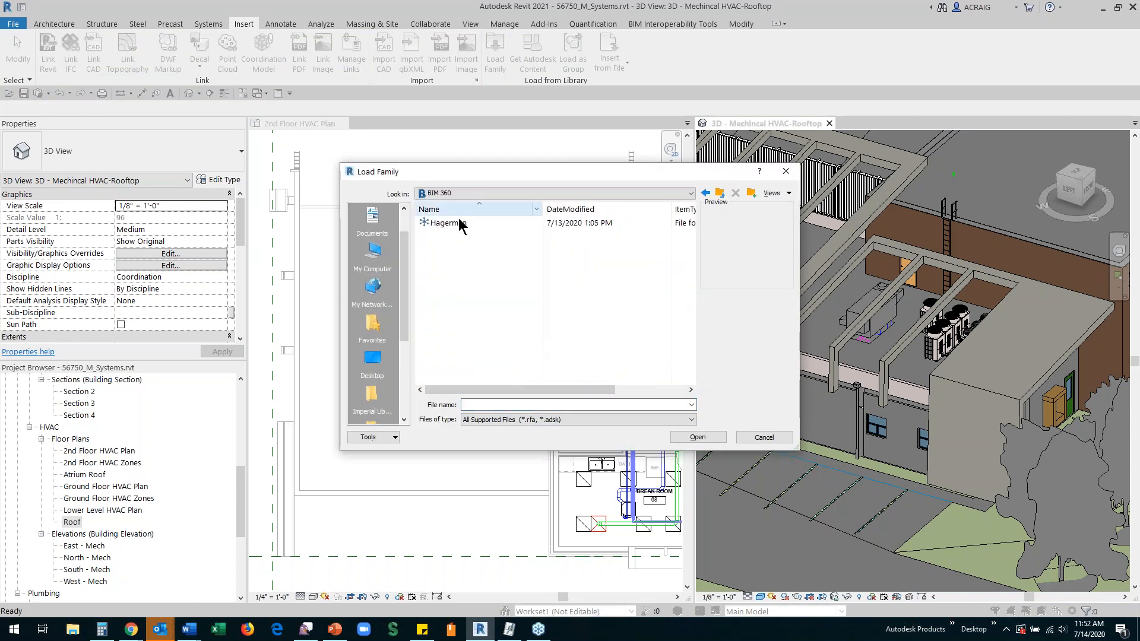
double_click(454, 225)
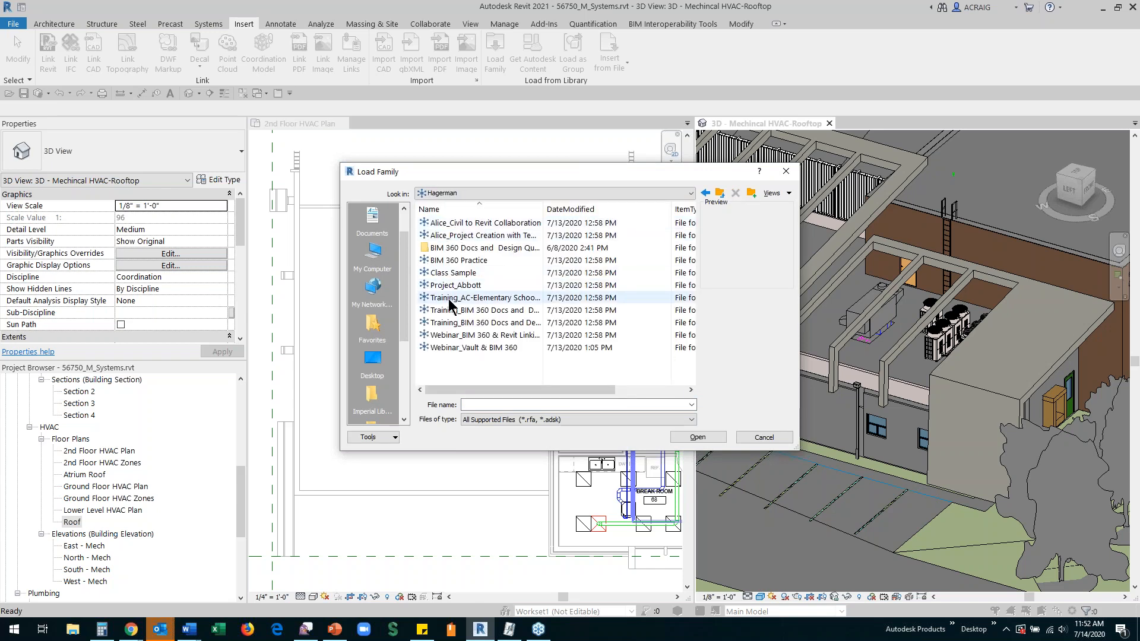
double_click(469, 348)
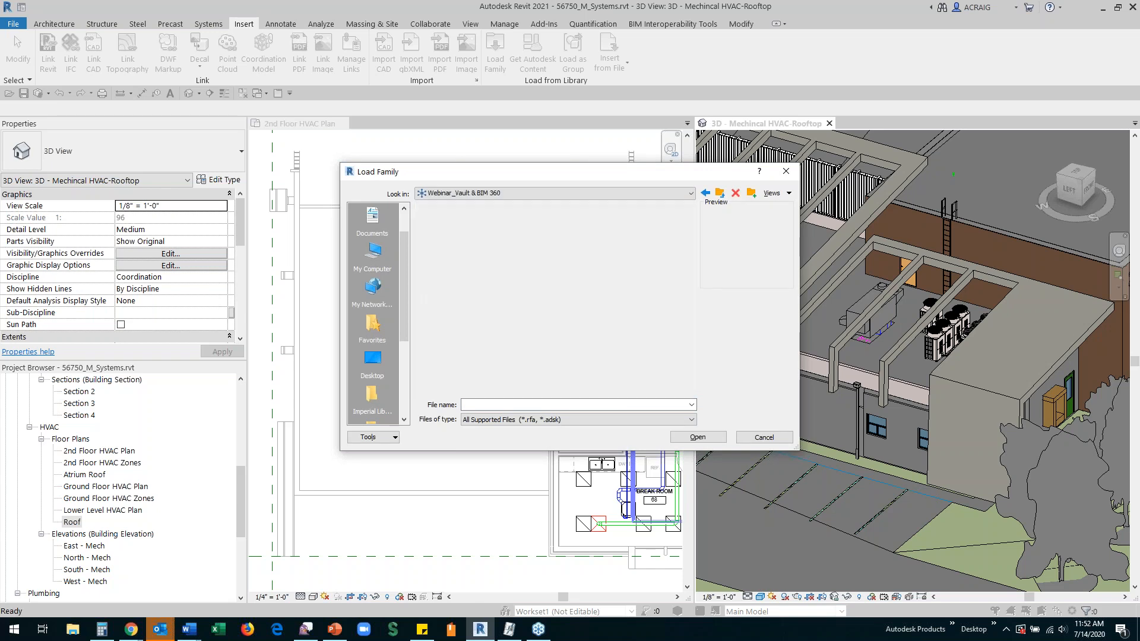
double_click(454, 224)
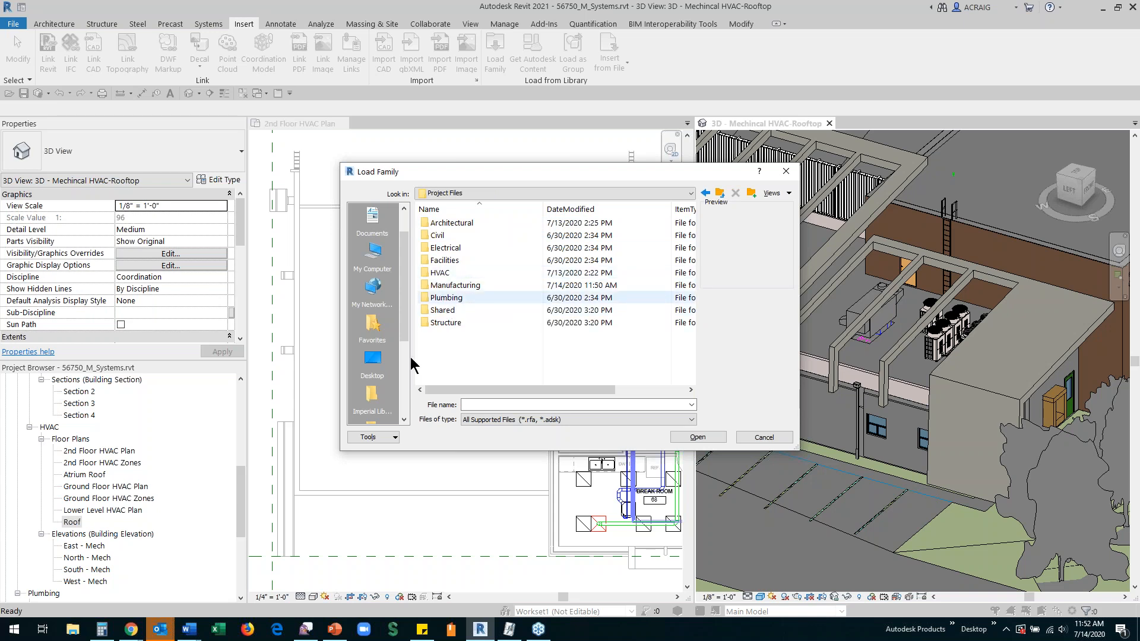
left_click(440, 287)
double_click(442, 285)
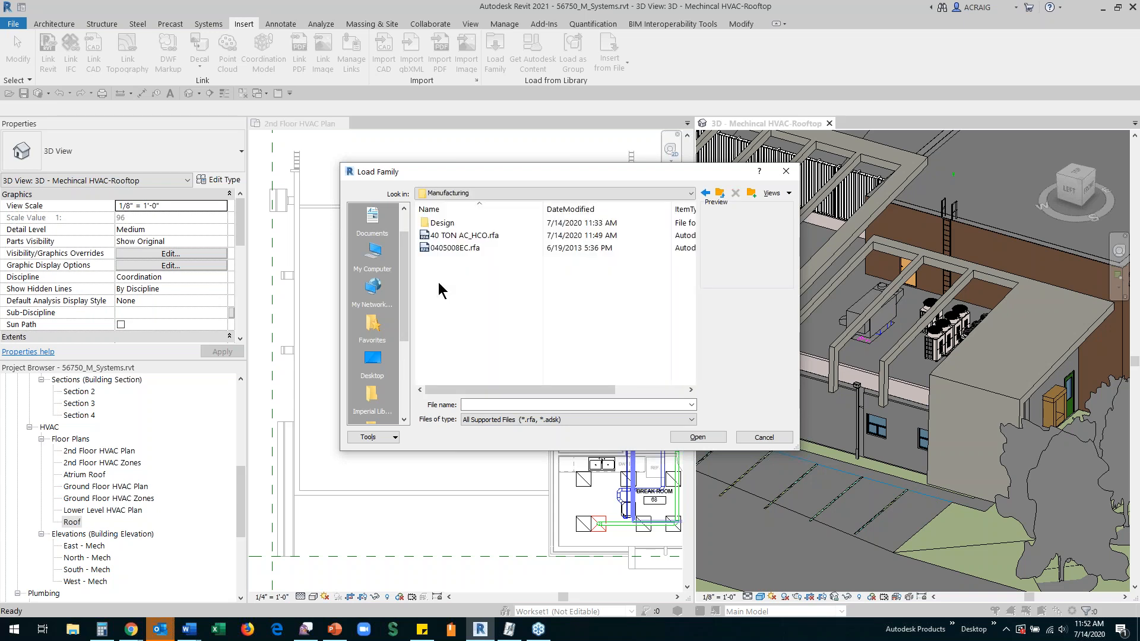
left_click(446, 236)
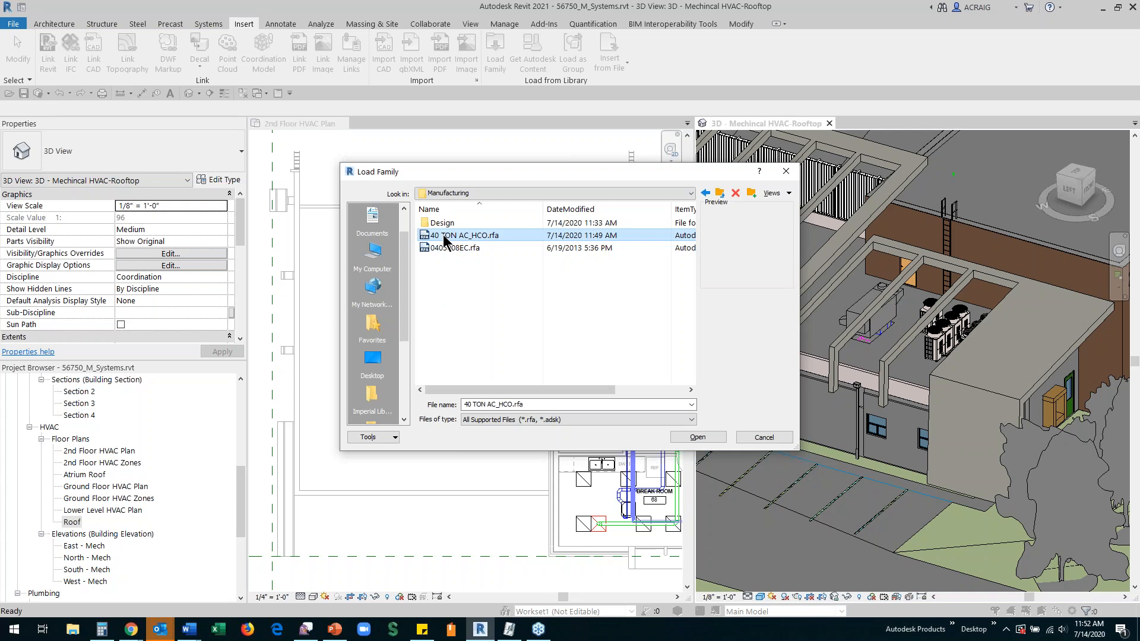
left_click(696, 438)
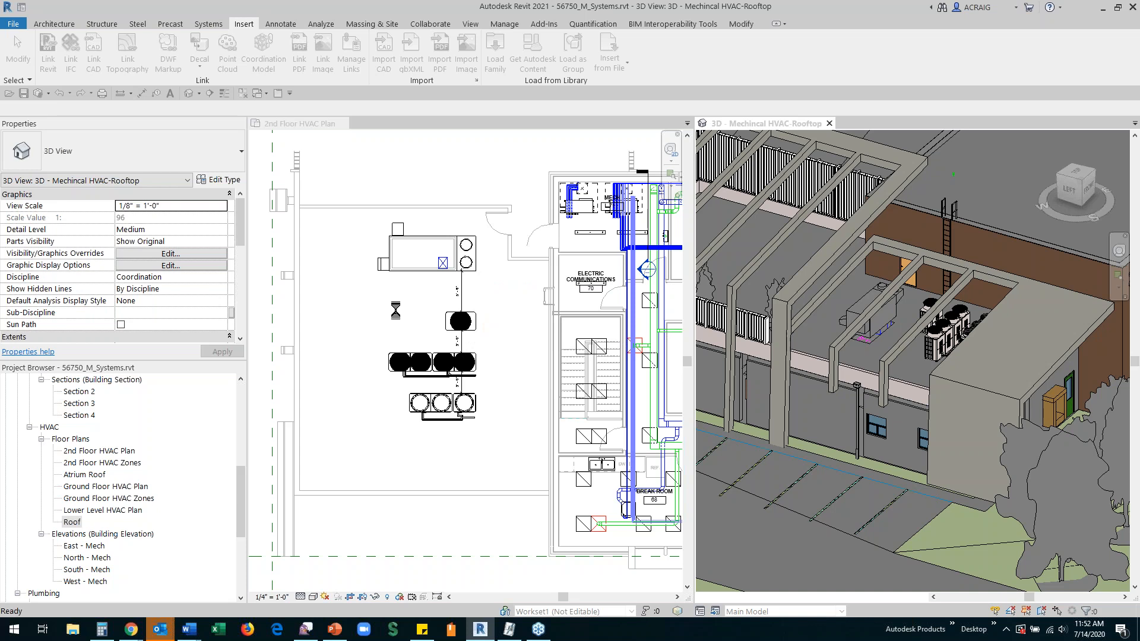
key("Escape")
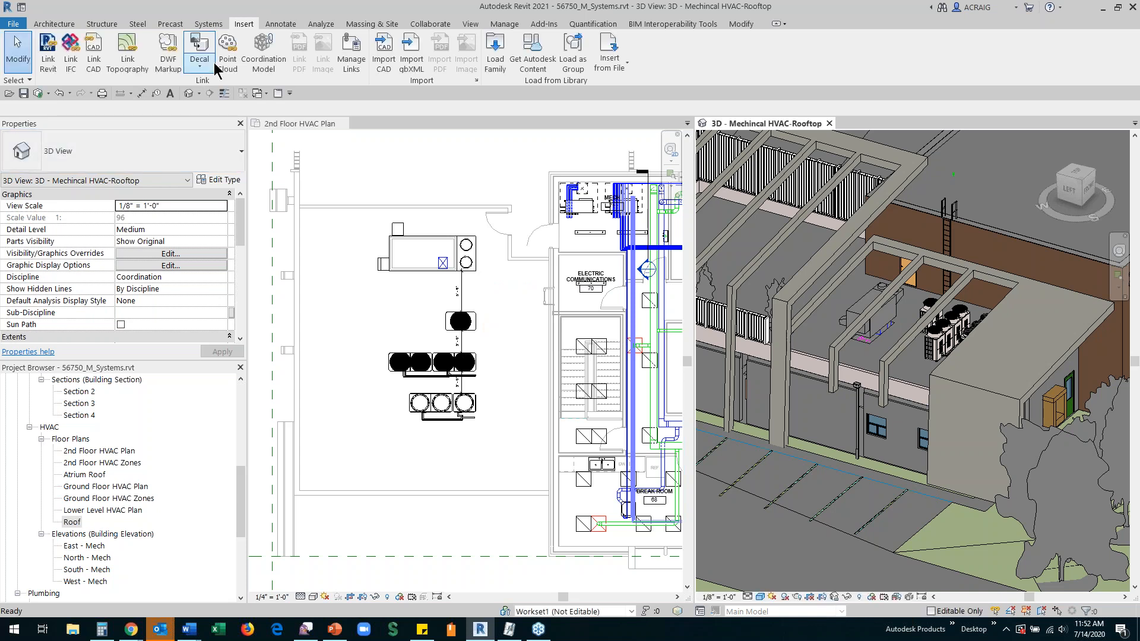
Step: Place the 40 TON AC_HCO mechanical equipment in the 2nd Floor HVAC Plan, beside the existing condensing units, and end placement
left_click(208, 24)
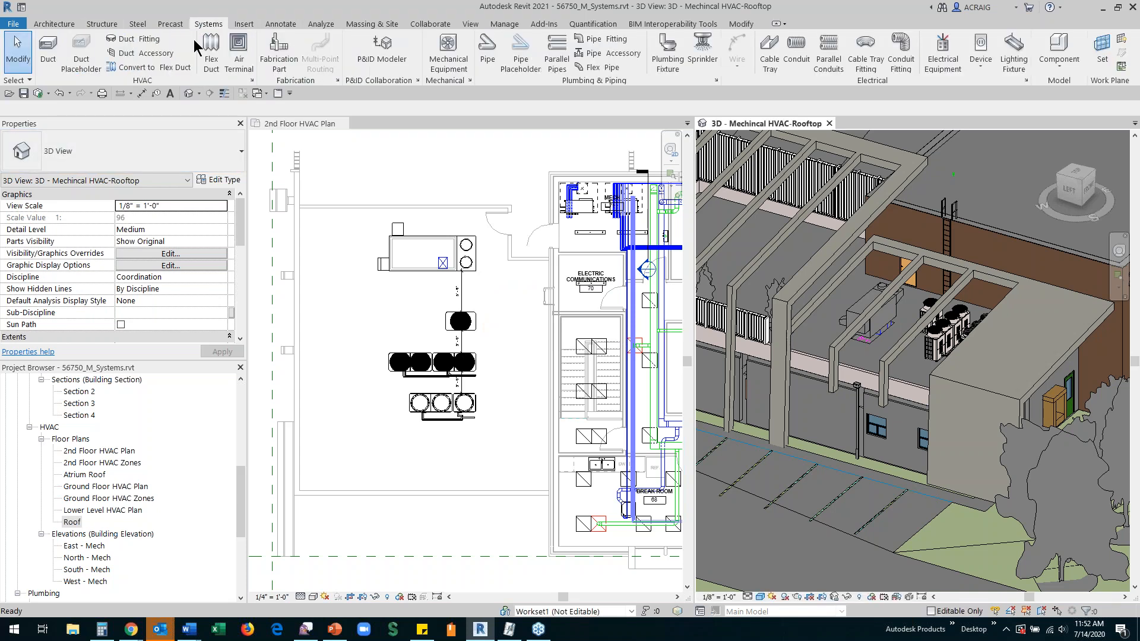
left_click(447, 60)
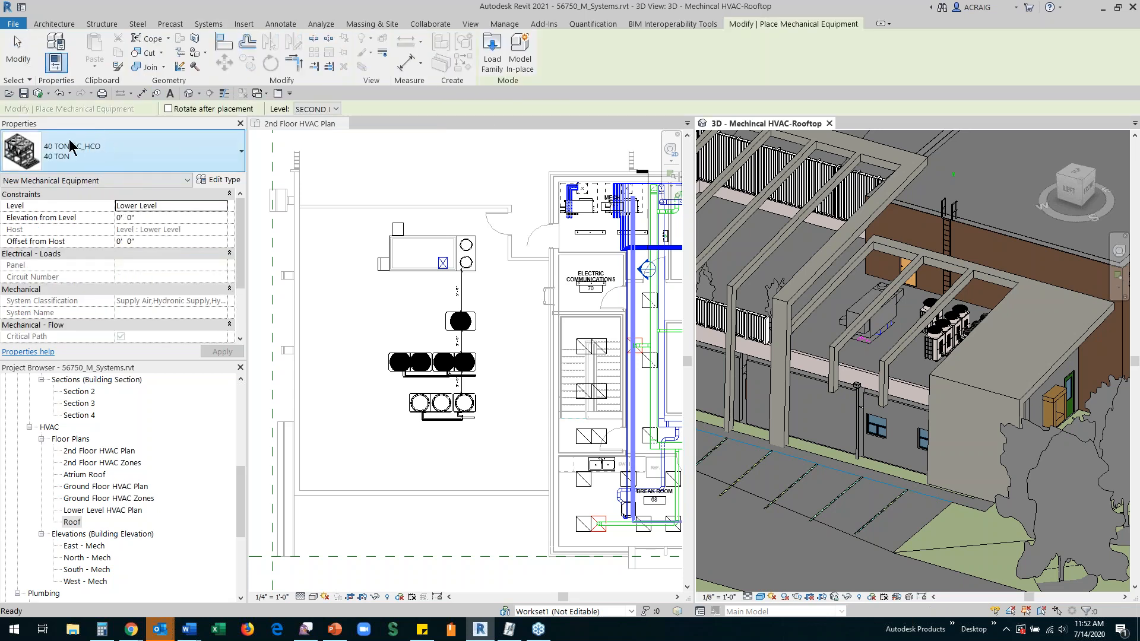
left_click(358, 308)
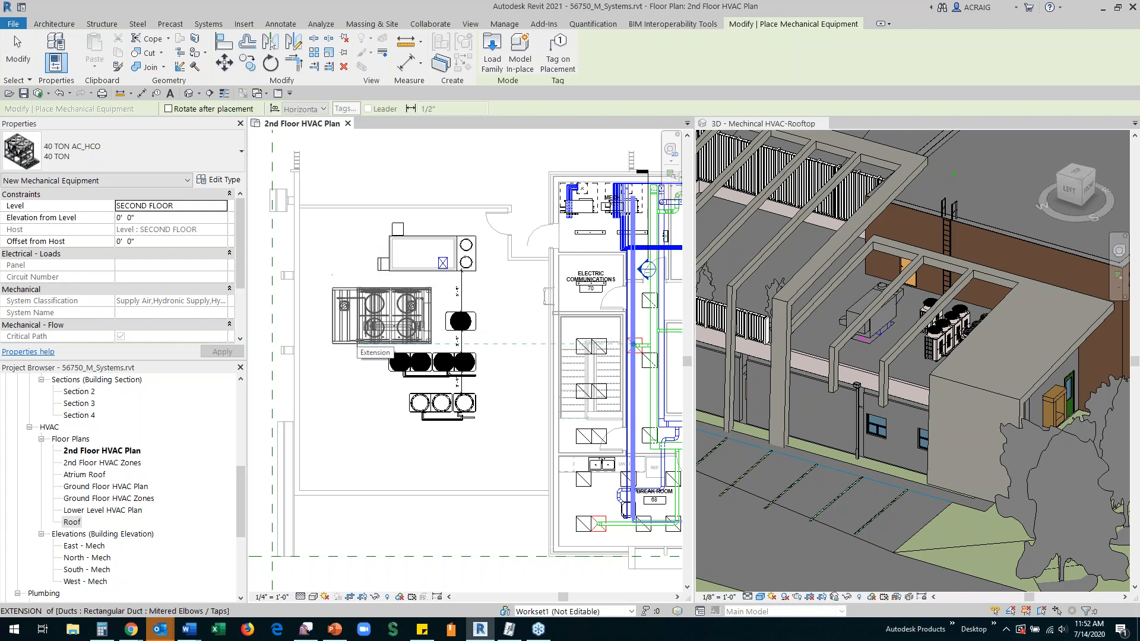
left_click(357, 343)
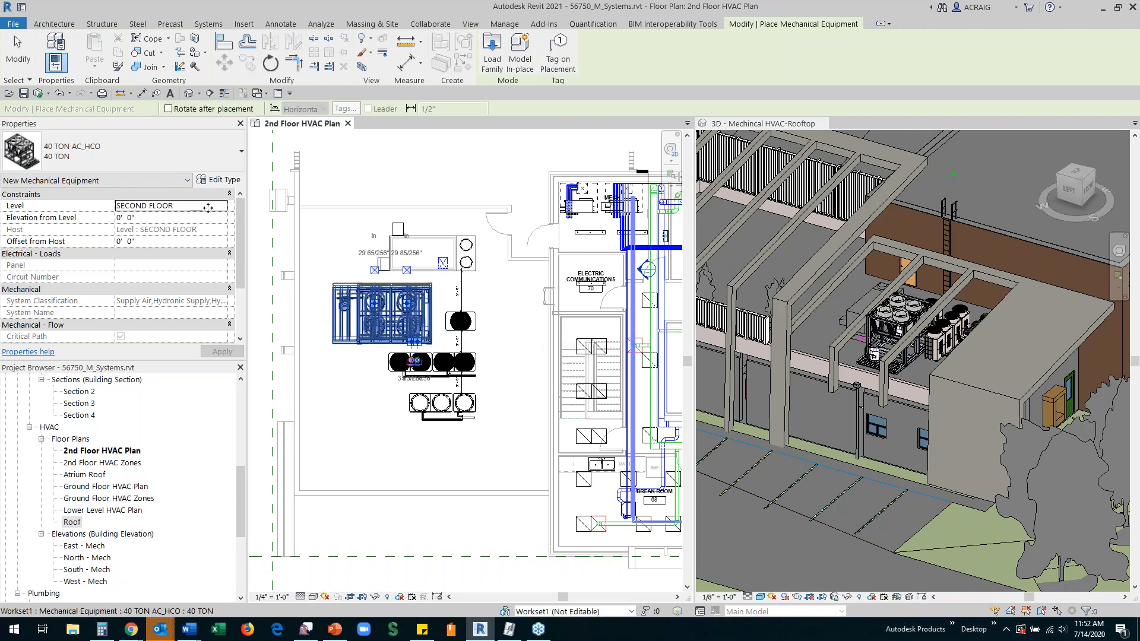
left_click(21, 63)
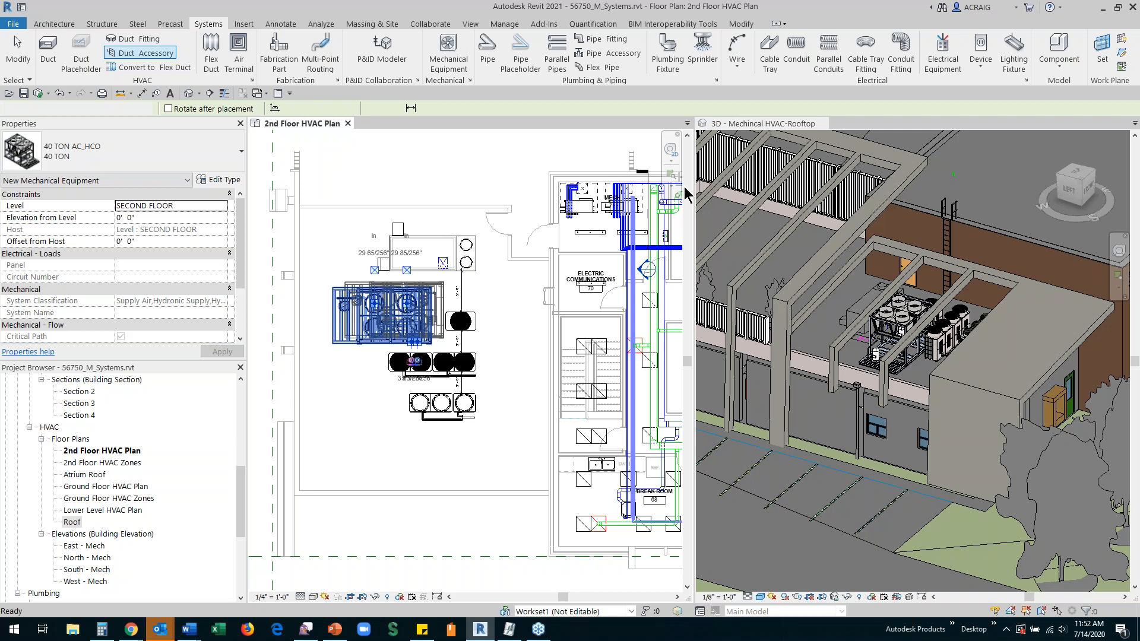
Step: Examine the placed 40 TON AC_HCO unit in the rooftop 3D view and review its type properties without changing them
key("Escape")
scroll(927, 343, "up", 5)
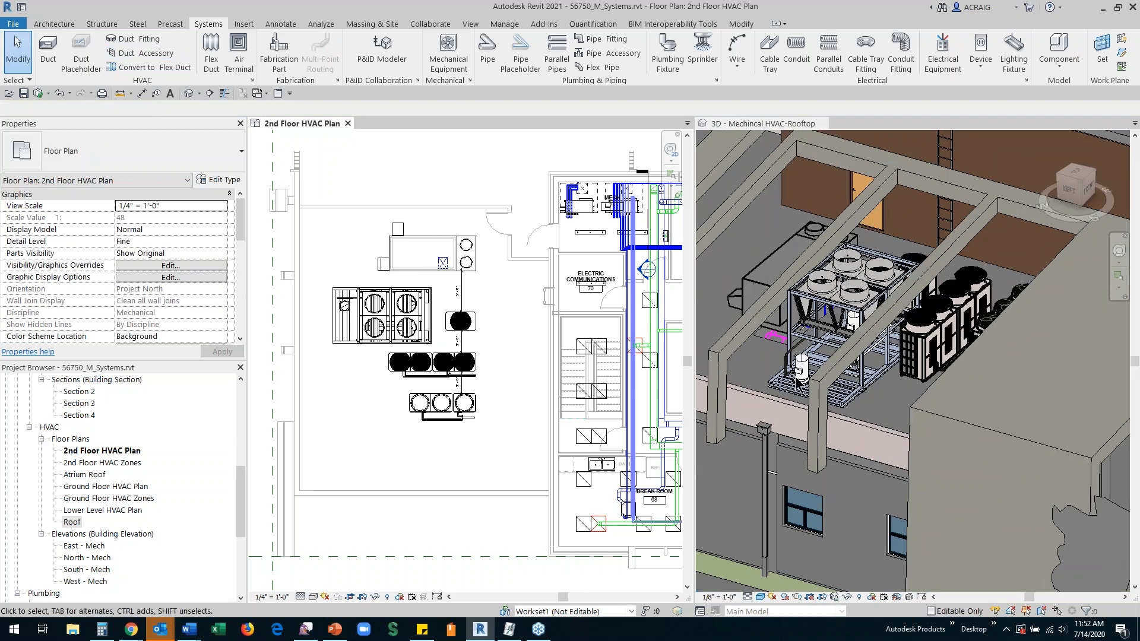
left_click(881, 334)
scroll(881, 334, "down", 1)
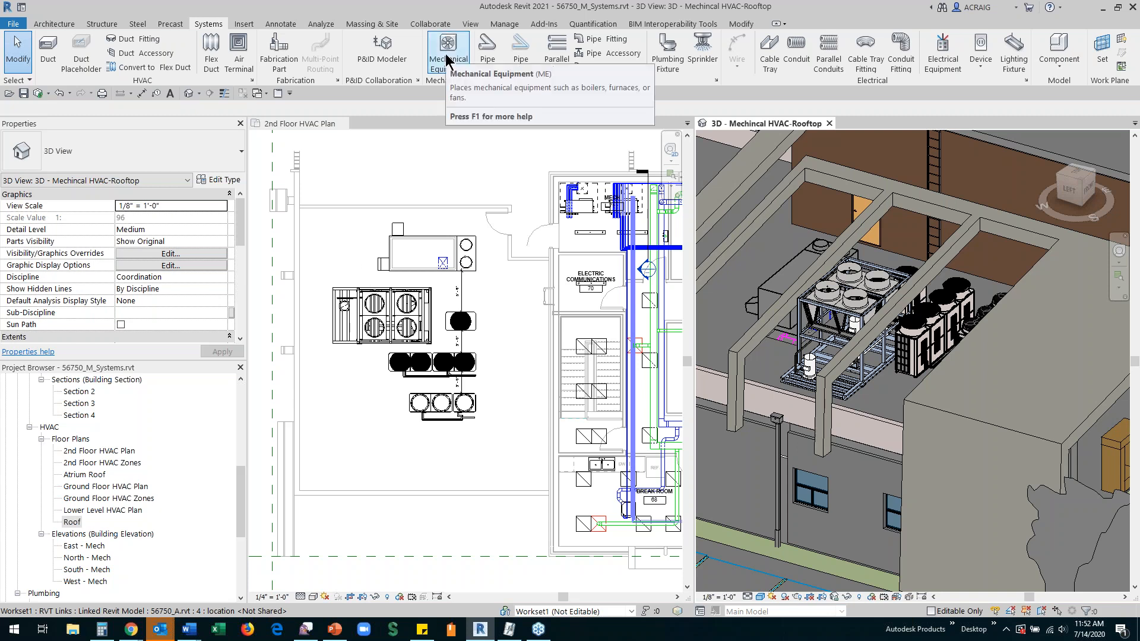
left_click(358, 297)
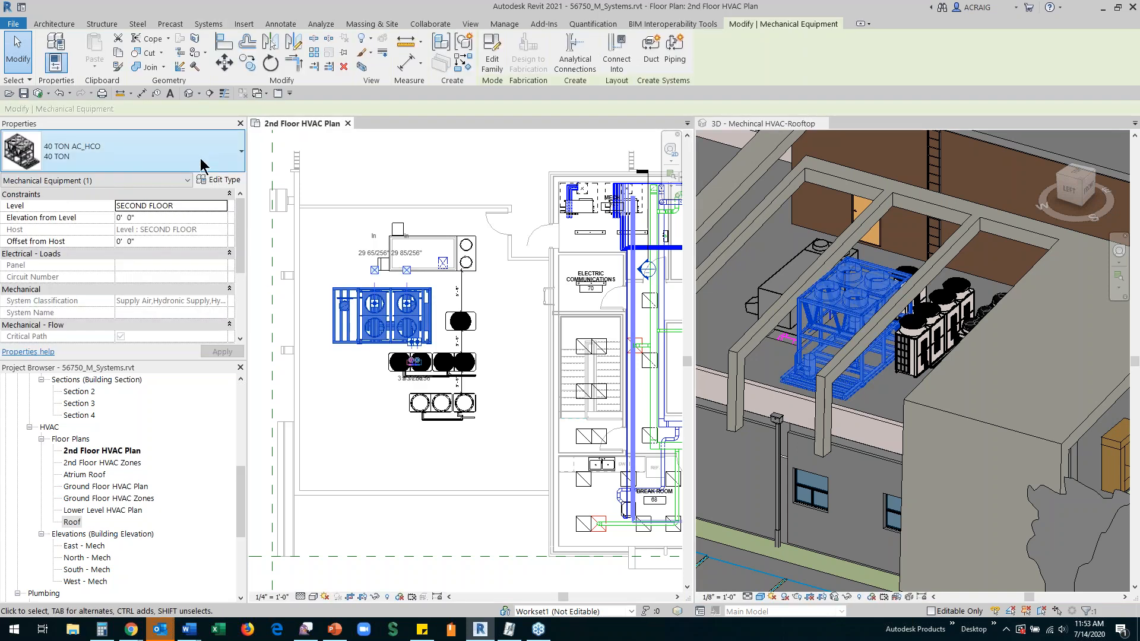
left_click(217, 180)
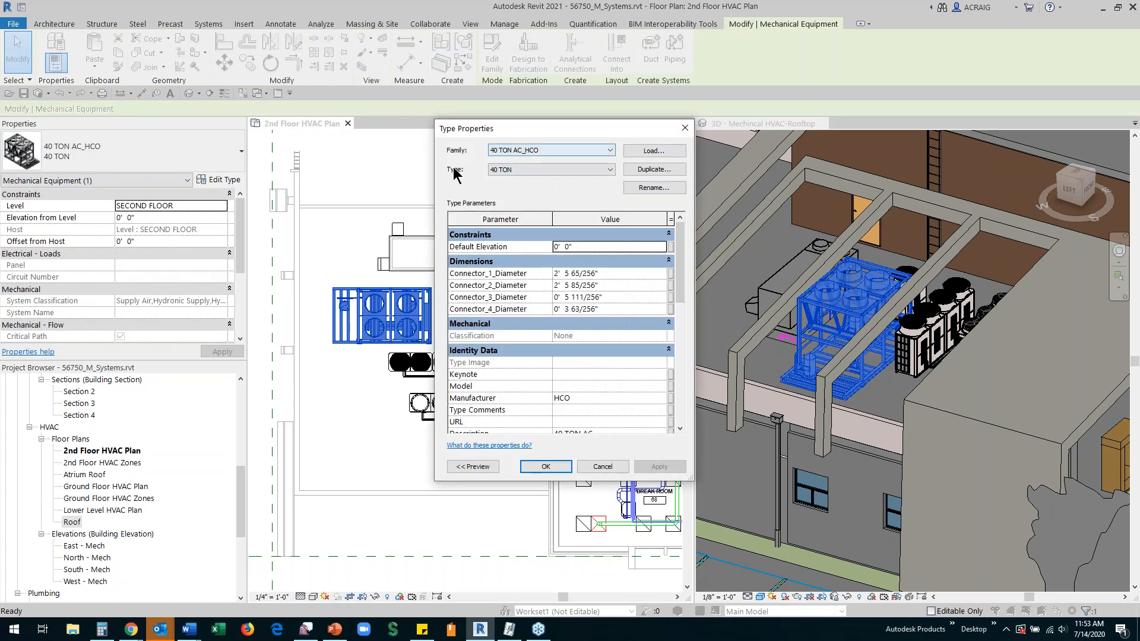
left_click(602, 467)
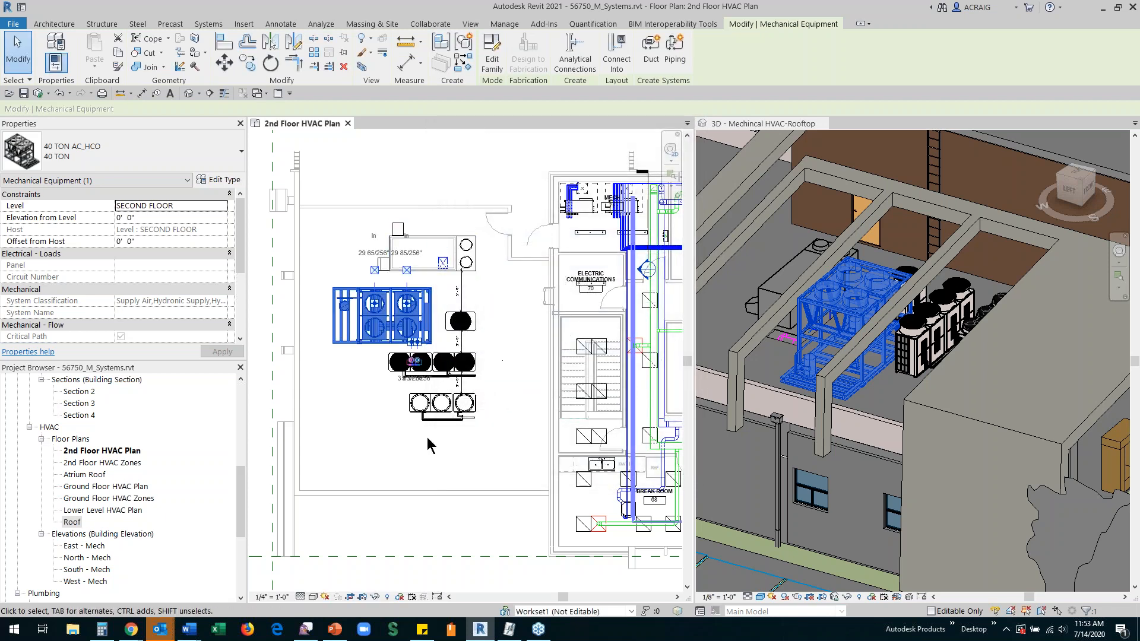
left_click(383, 376)
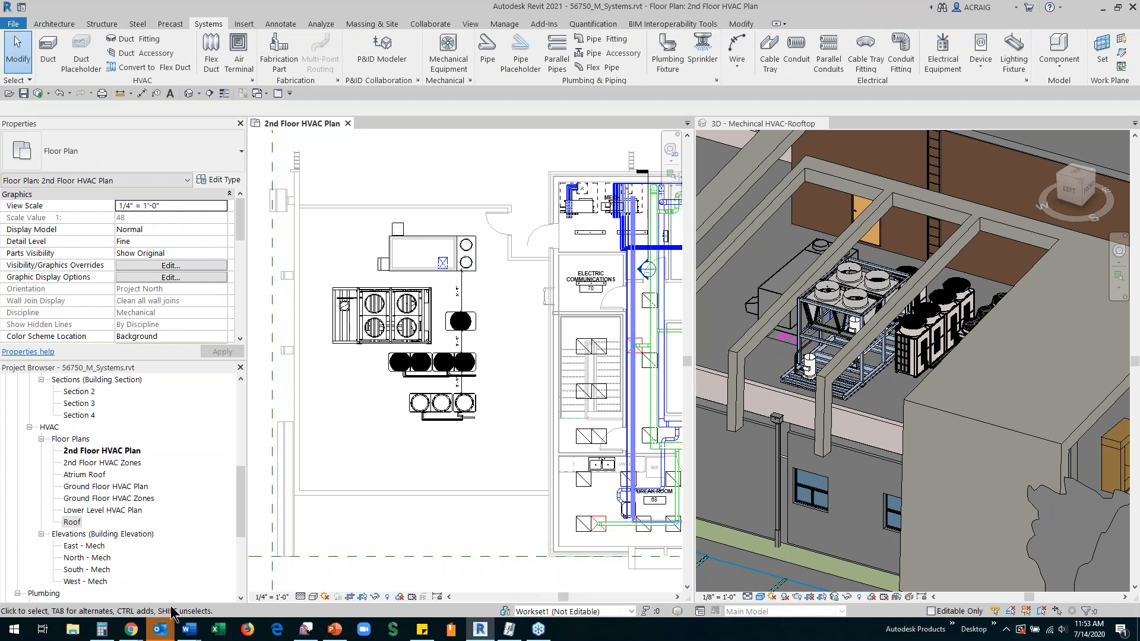
Step: Switch to BIM 360 Document Management, examine the rooftop of 56750_M_Systems.rvt from the HVAC folder in 3D, and close the viewer
mouse_move(130, 630)
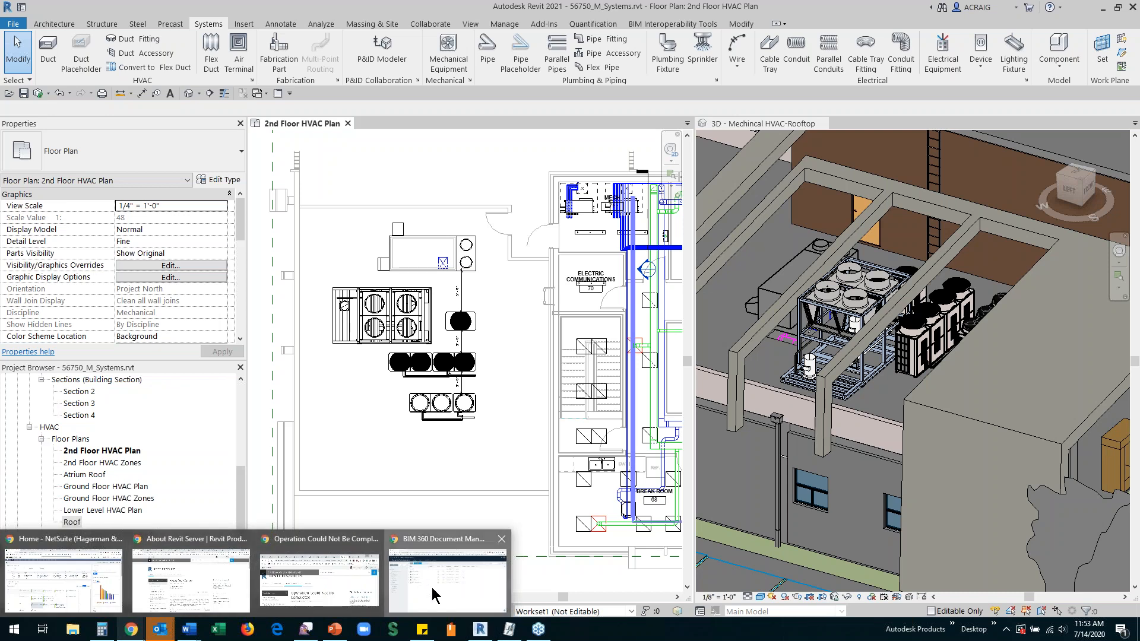
left_click(433, 596)
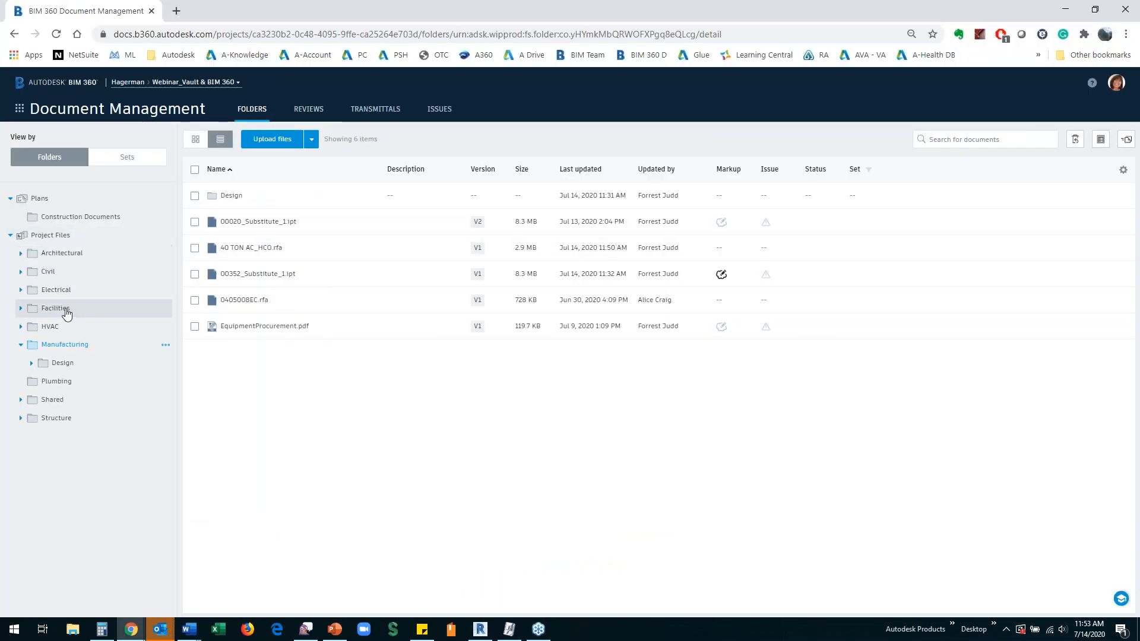
left_click(49, 329)
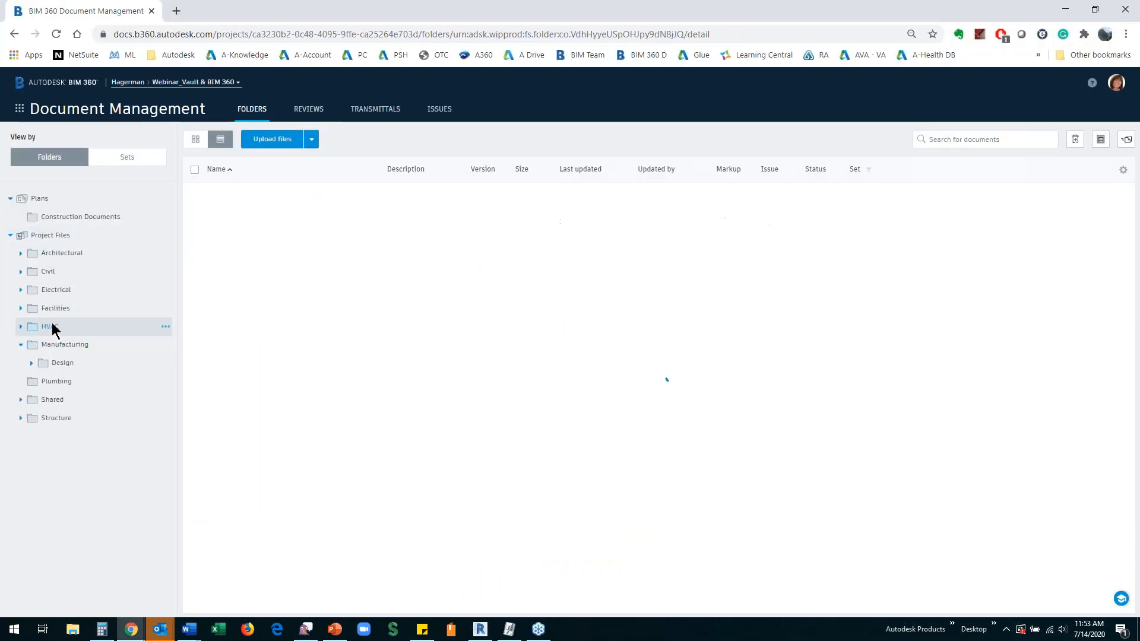
left_click(246, 223)
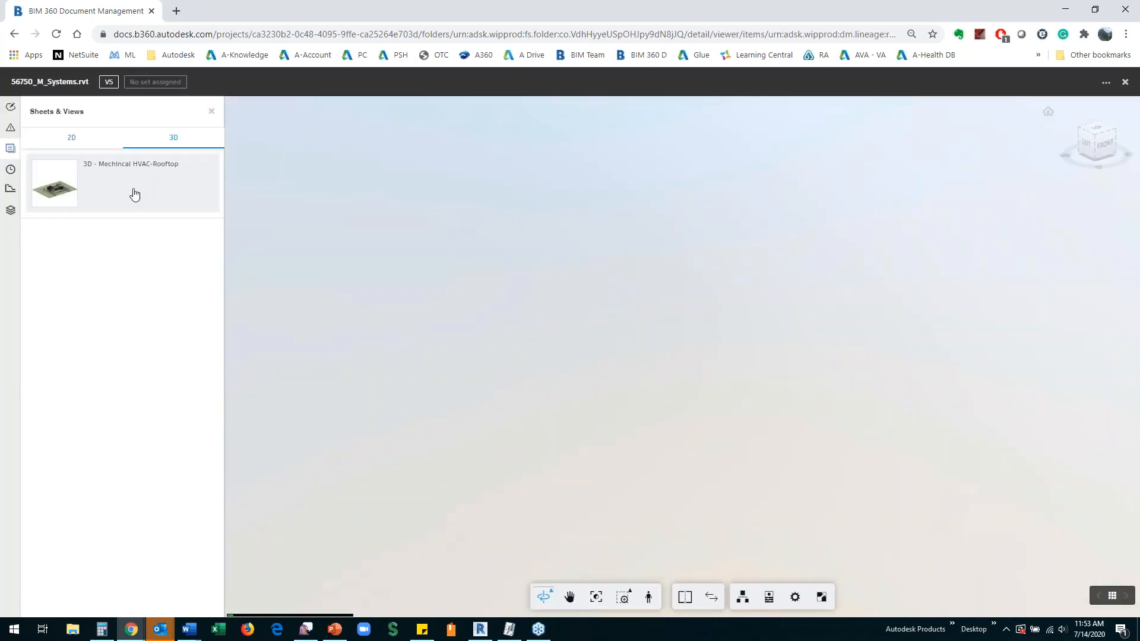
scroll(652, 359, "up", 10)
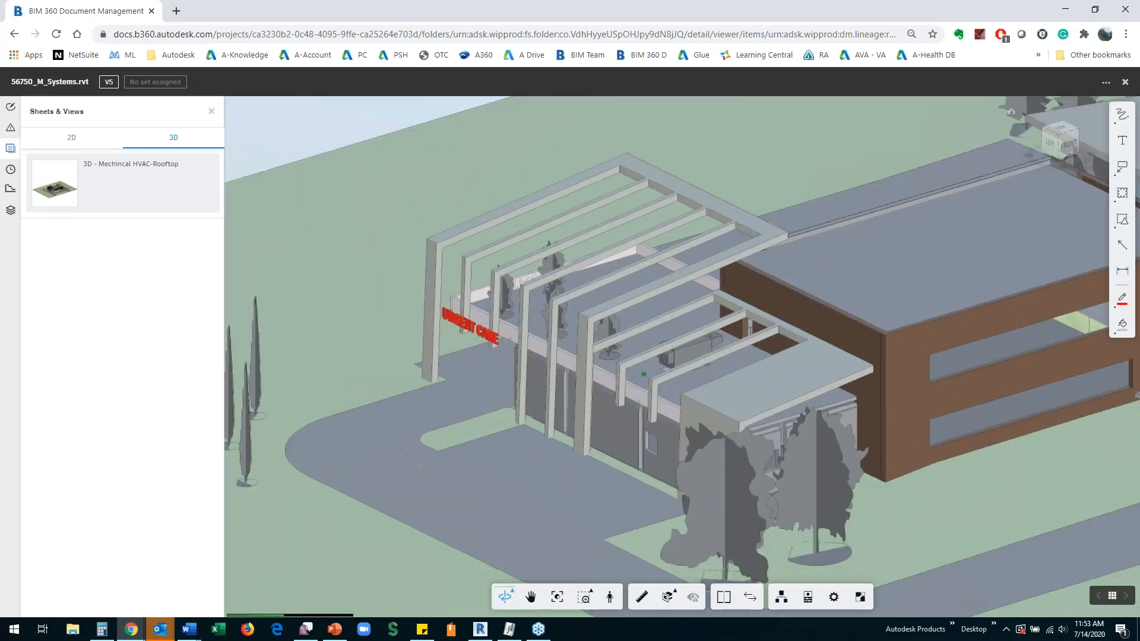
scroll(647, 369, "up", 1)
left_click_drag(563, 389, 662, 409)
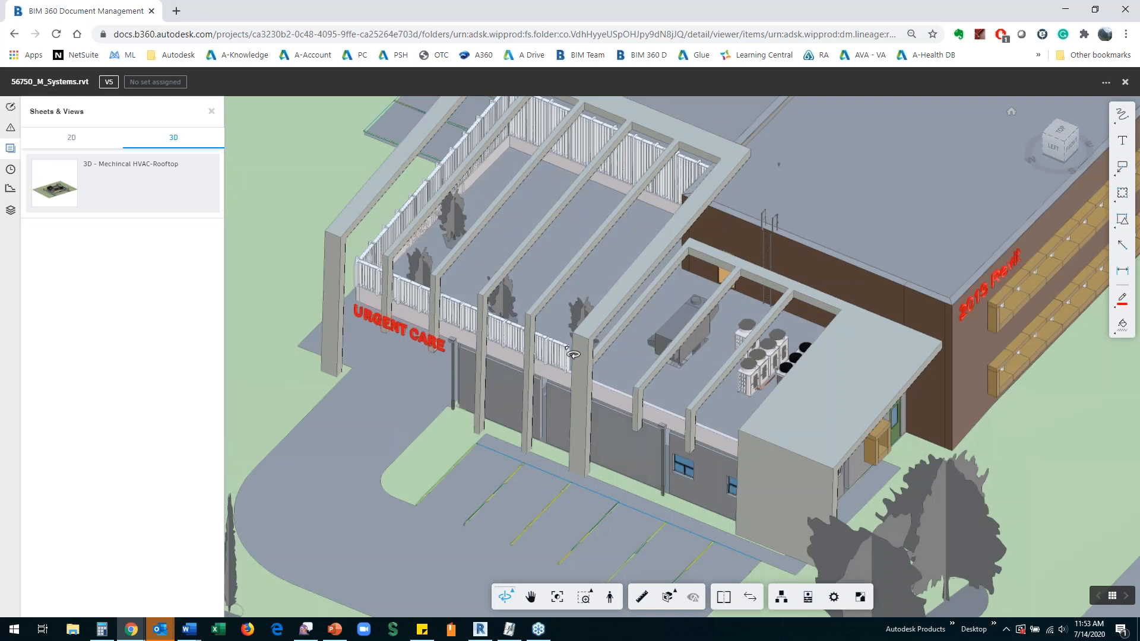
left_click(1126, 83)
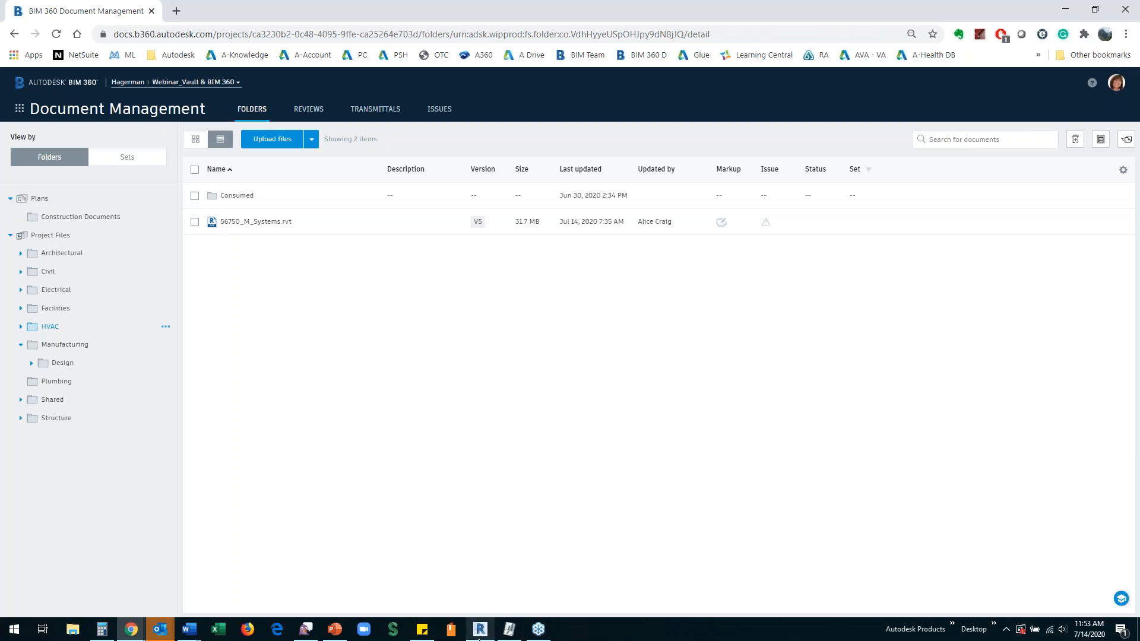
Step: Switch back to Revit and synchronize the mechanical systems model with its BIM 360 central model
mouse_move(481, 630)
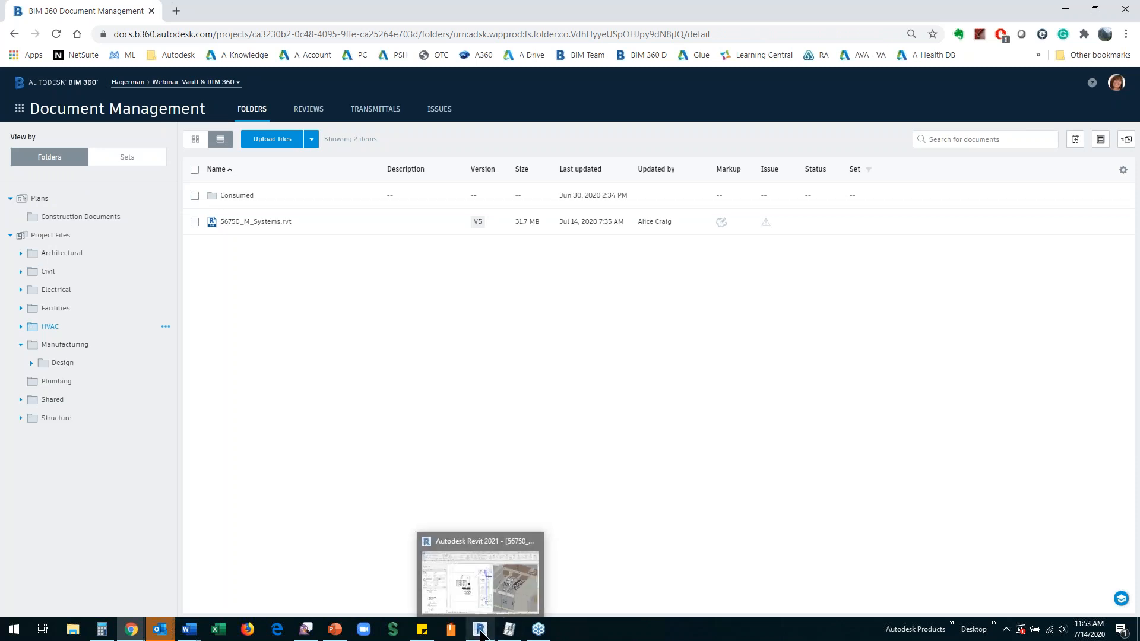
left_click(469, 588)
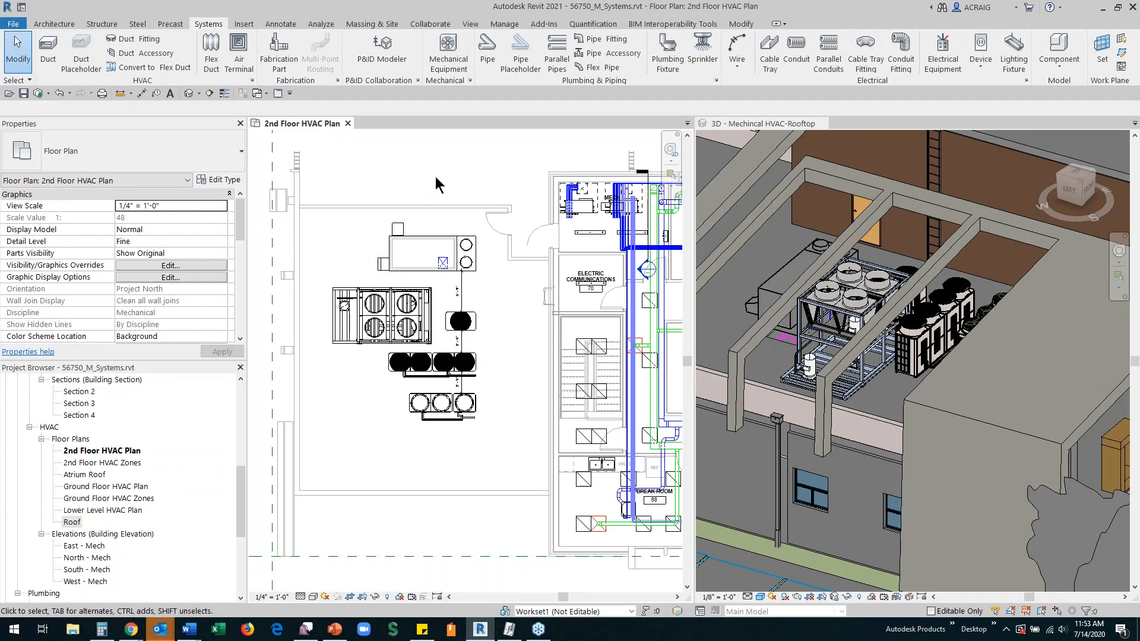
left_click(37, 94)
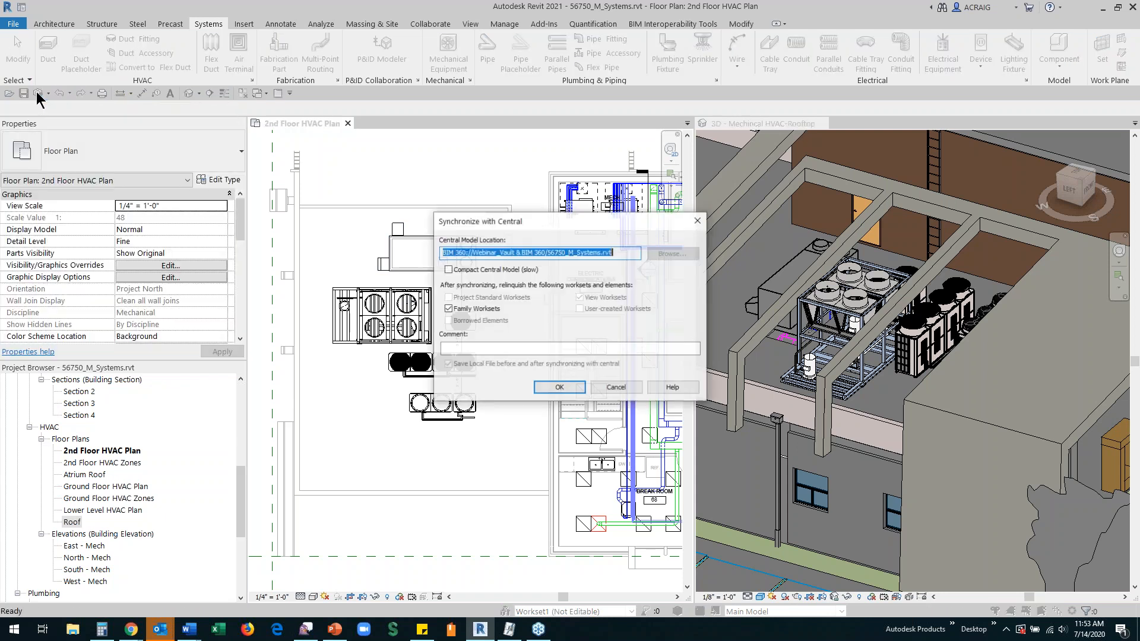
left_click(558, 387)
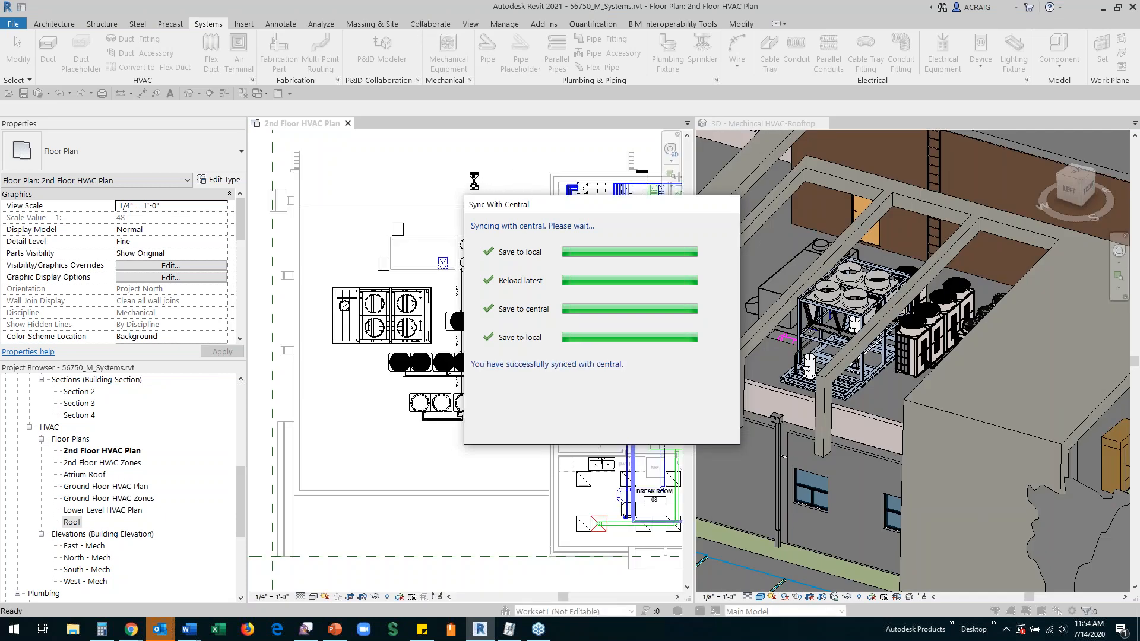
Step: Publish the latest version of 56750_M_Systems.rvt to the Webinar_Vault & BIM 360 project through Manage Cloud Models
left_click(376, 304)
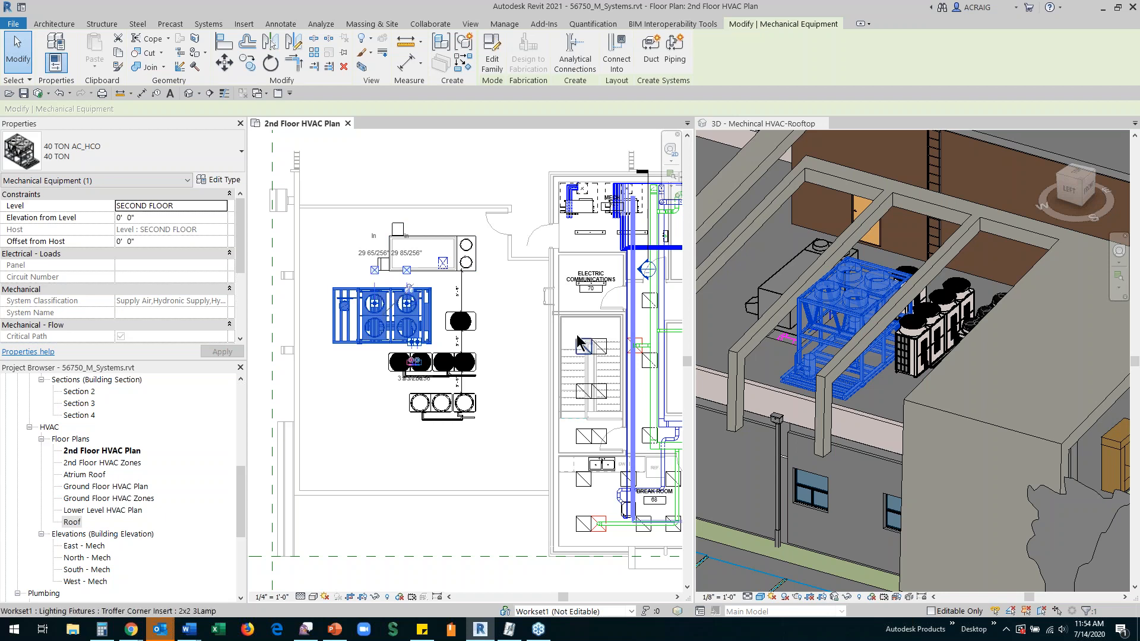
left_click(432, 24)
left_click(501, 49)
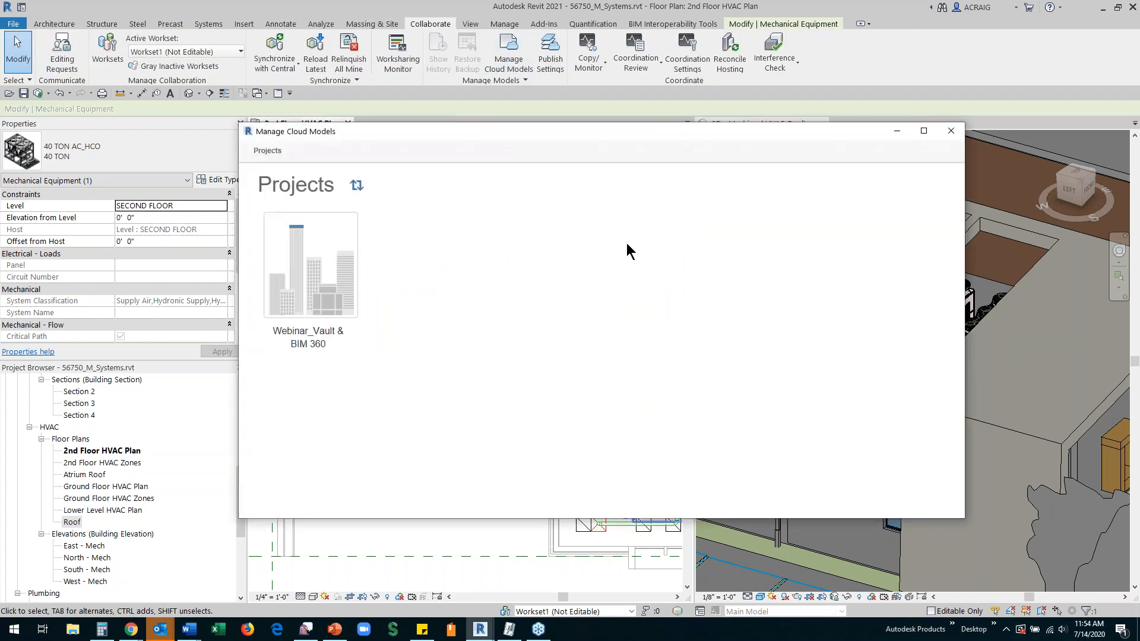
left_click(303, 286)
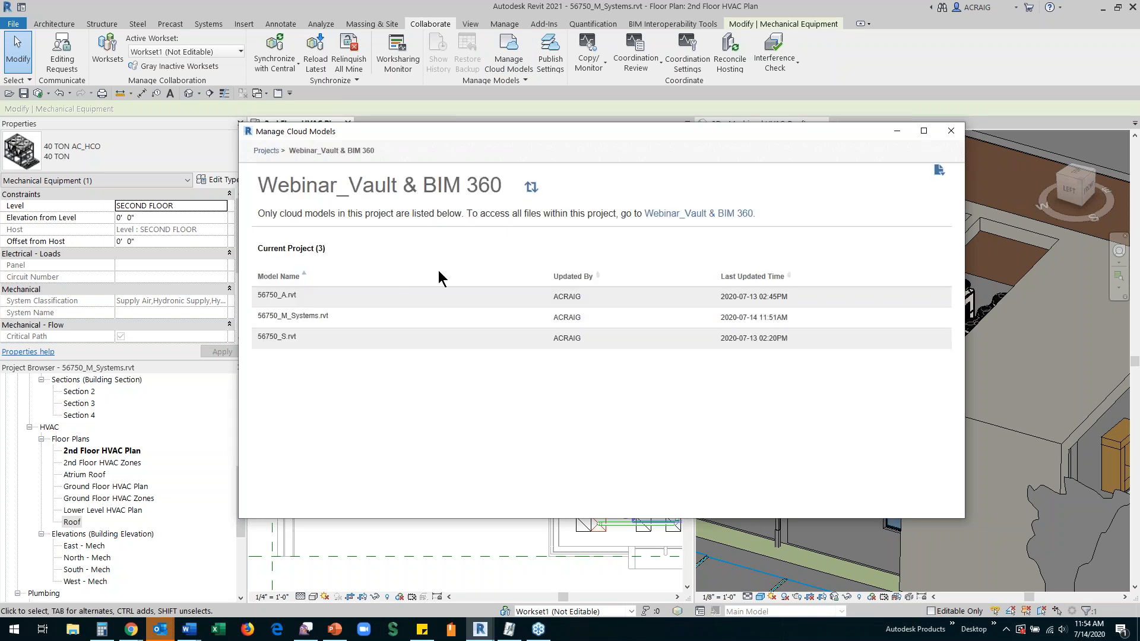
mouse_move(529, 320)
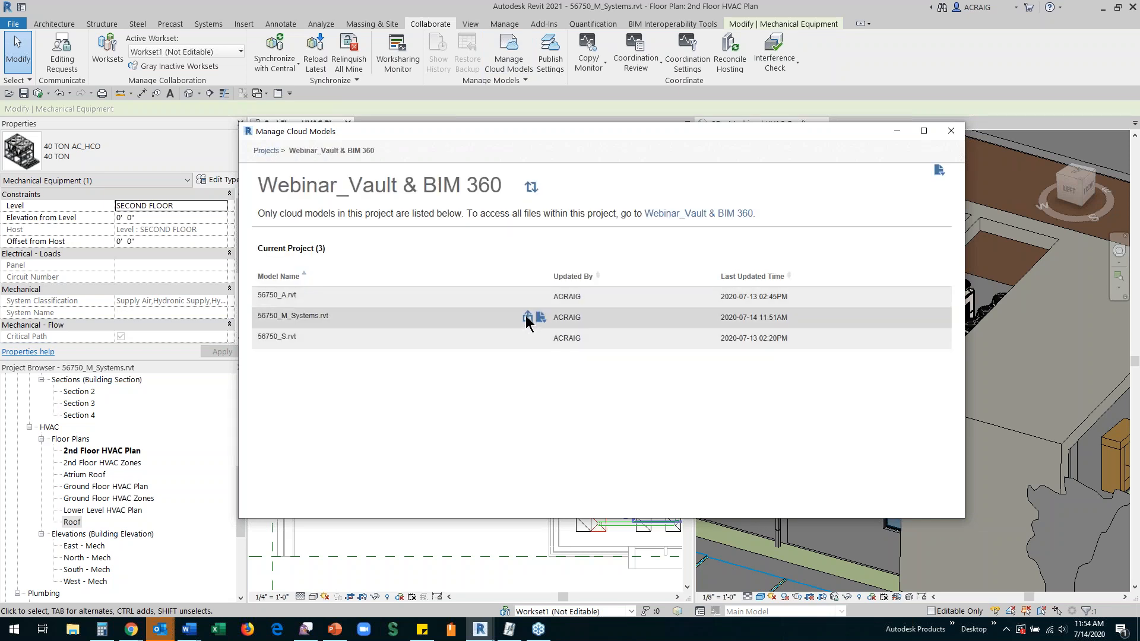
left_click(527, 317)
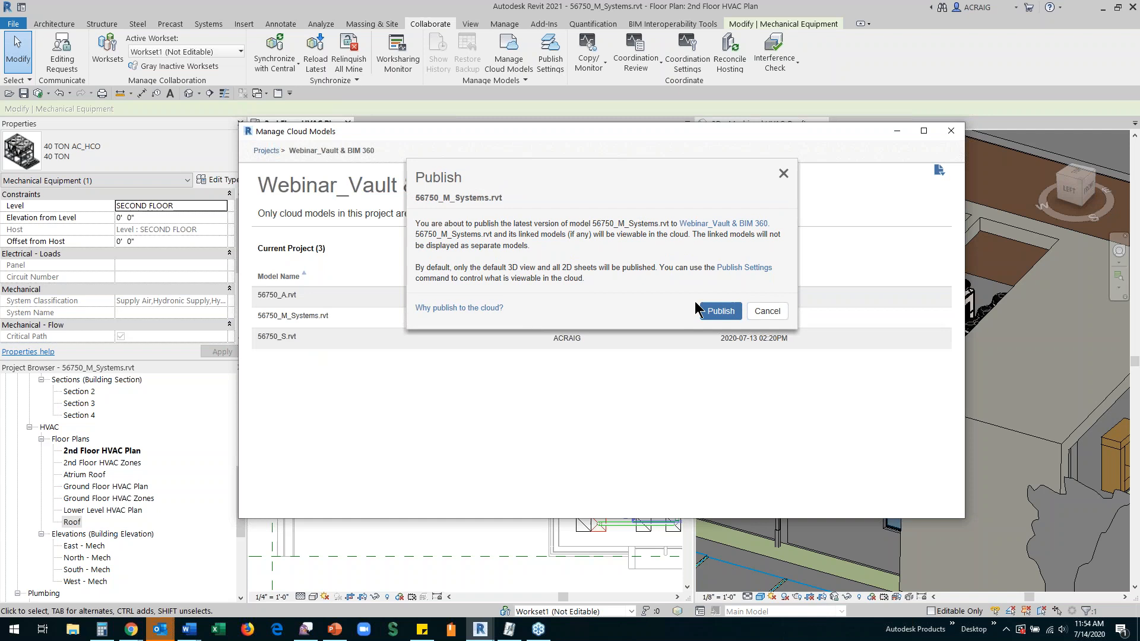
left_click(718, 304)
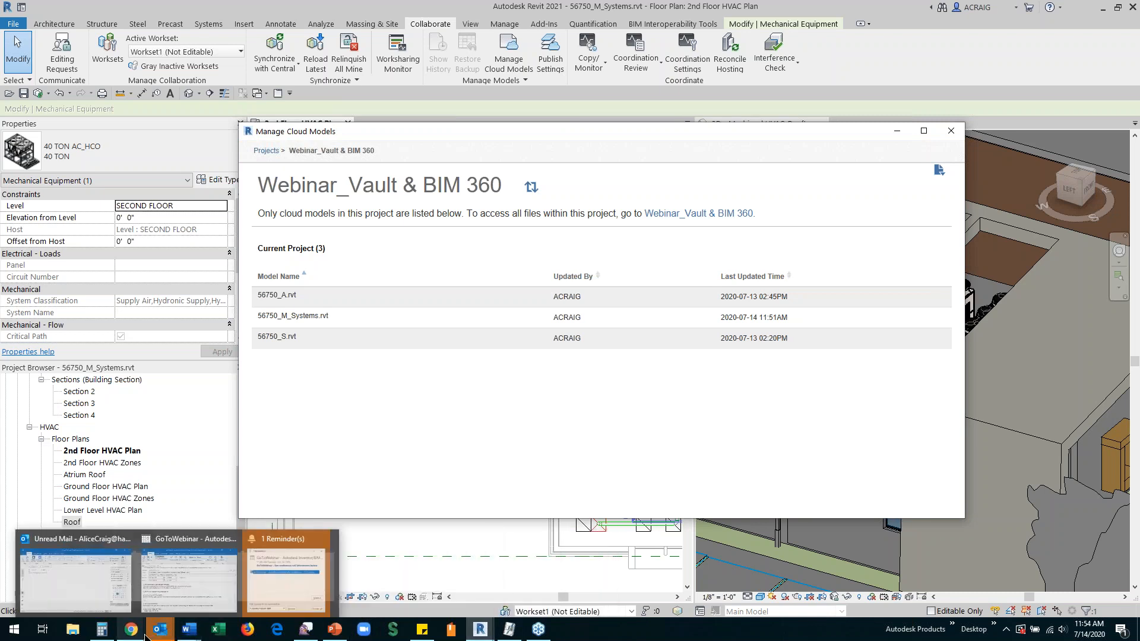
Step: Return to BIM 360 Document Management and review the files in the Manufacturing folder and its Design subfolder
mouse_move(132, 629)
left_click(422, 587)
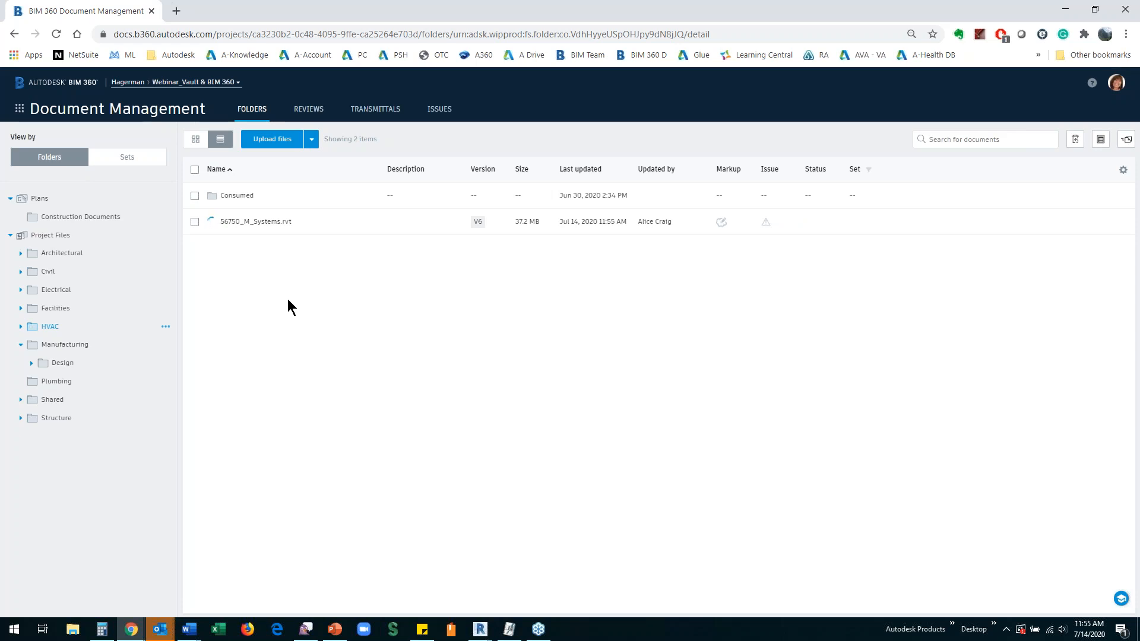
left_click(61, 363)
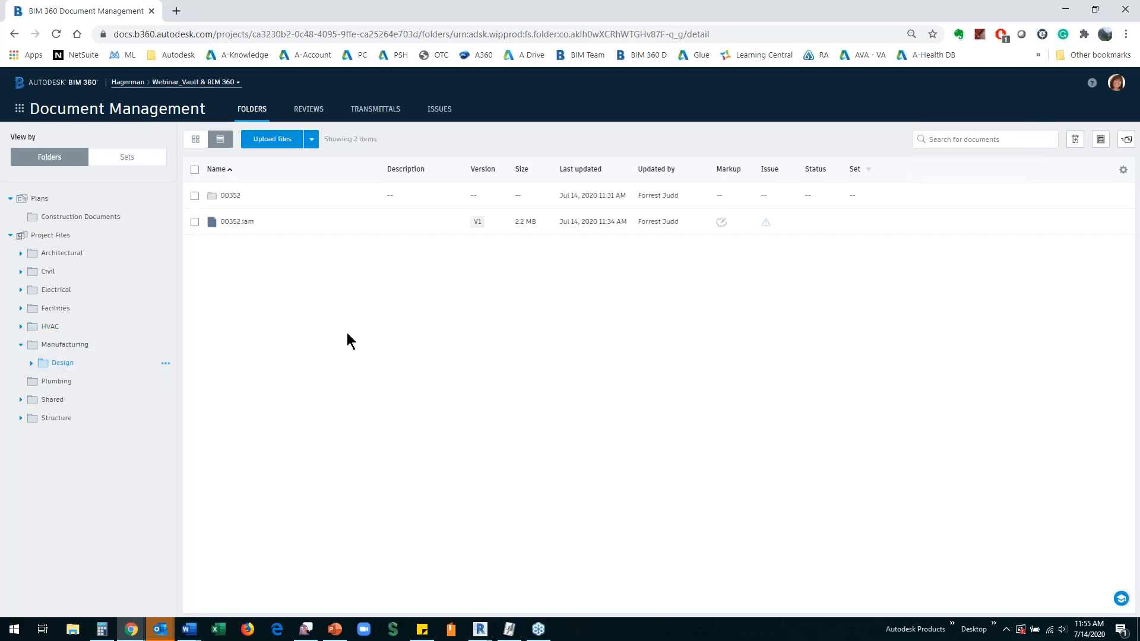
left_click(51, 344)
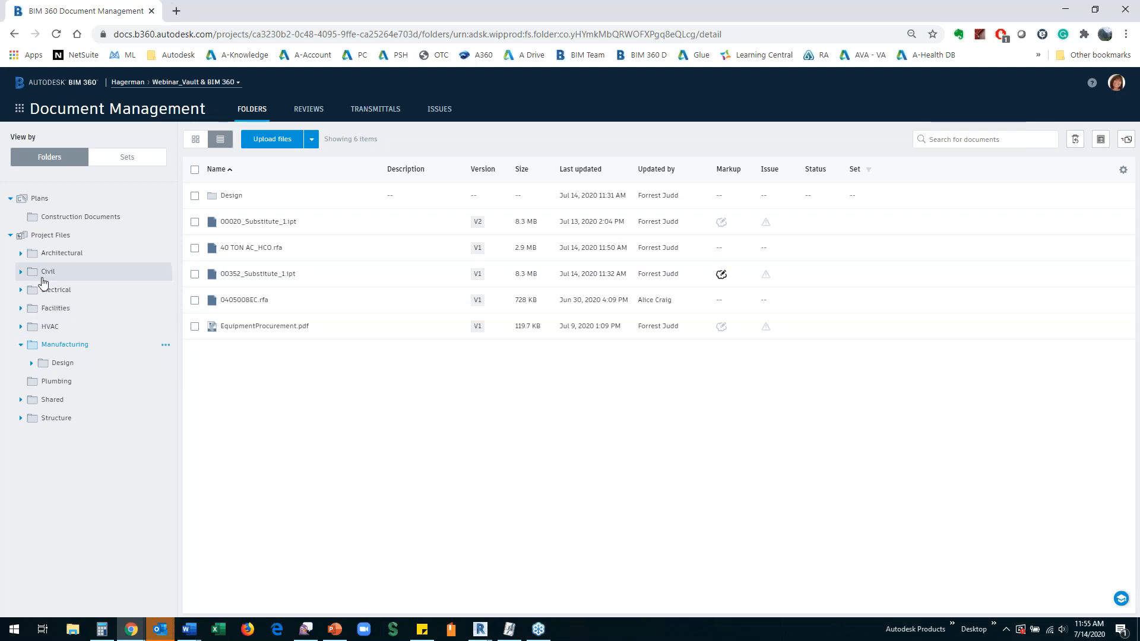
Step: Show the HVAC folder and refresh the page to check the processing of the published 56750_M_Systems.rvt
left_click(51, 328)
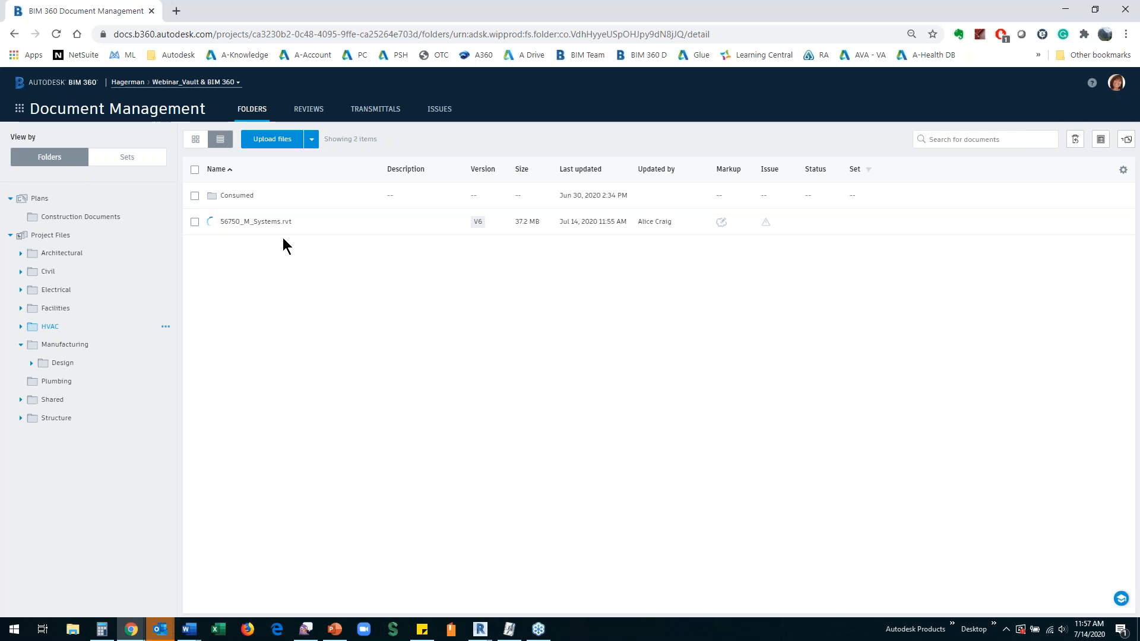
left_click(58, 34)
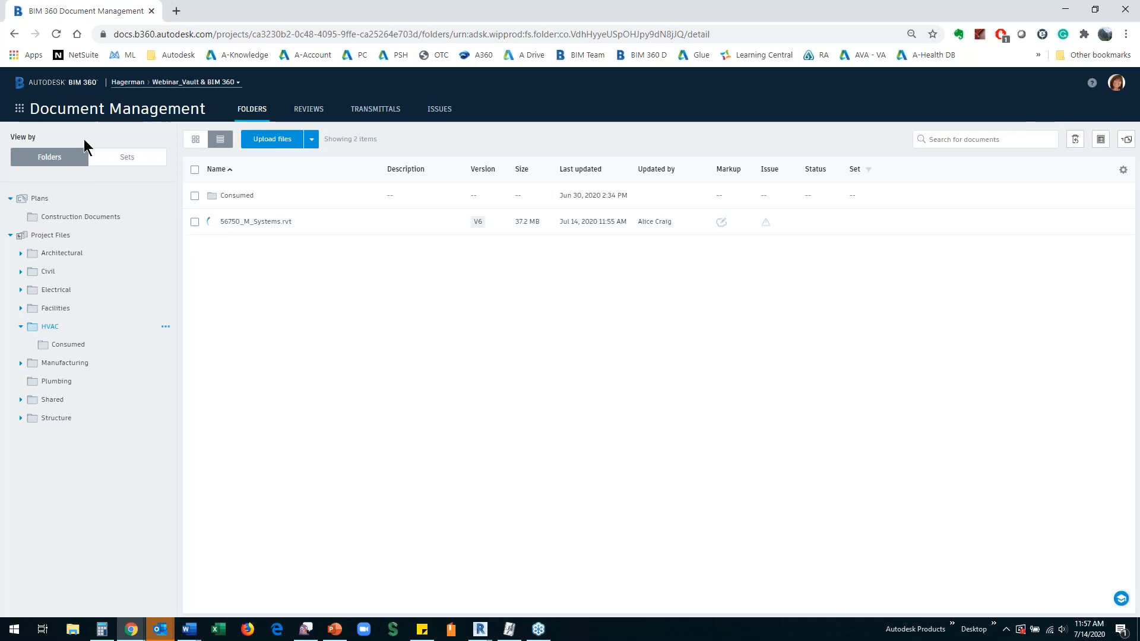
left_click(55, 34)
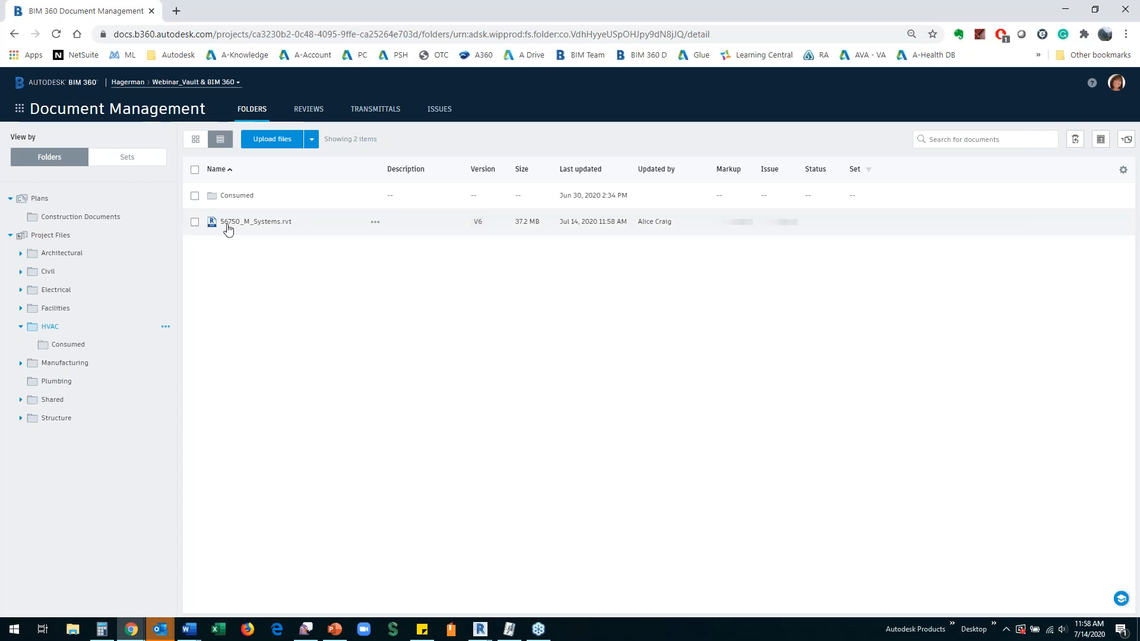
Step: Open 56750_M_Systems.rvt in its 3D - Mechincal HVAC-Rooftop view and inspect the rooftop equipment up close
left_click(232, 223)
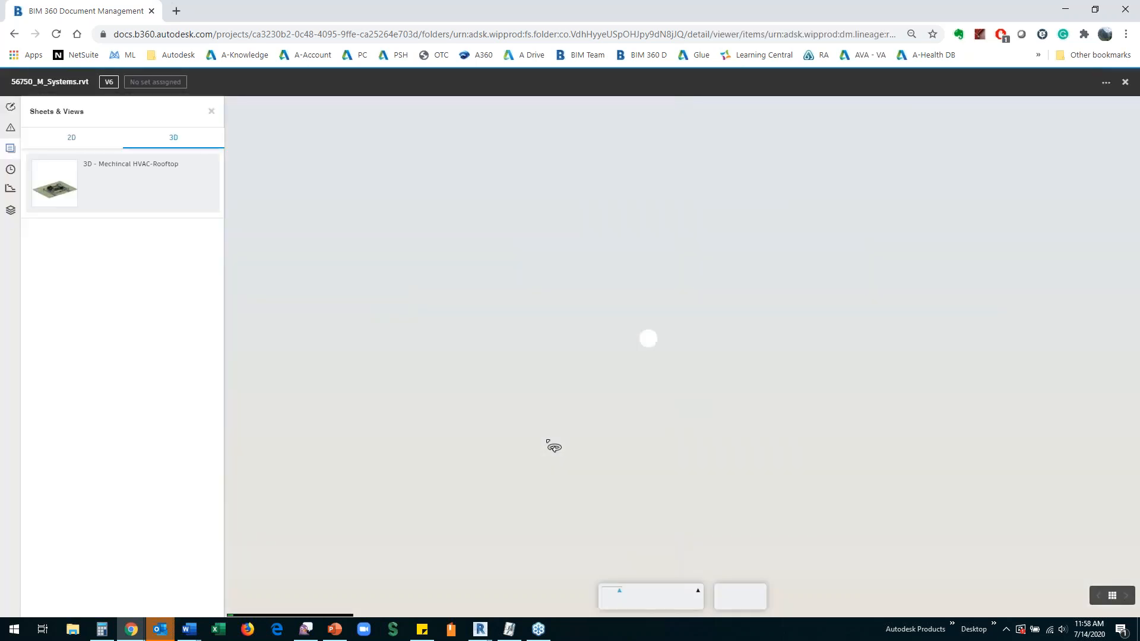
left_click(57, 195)
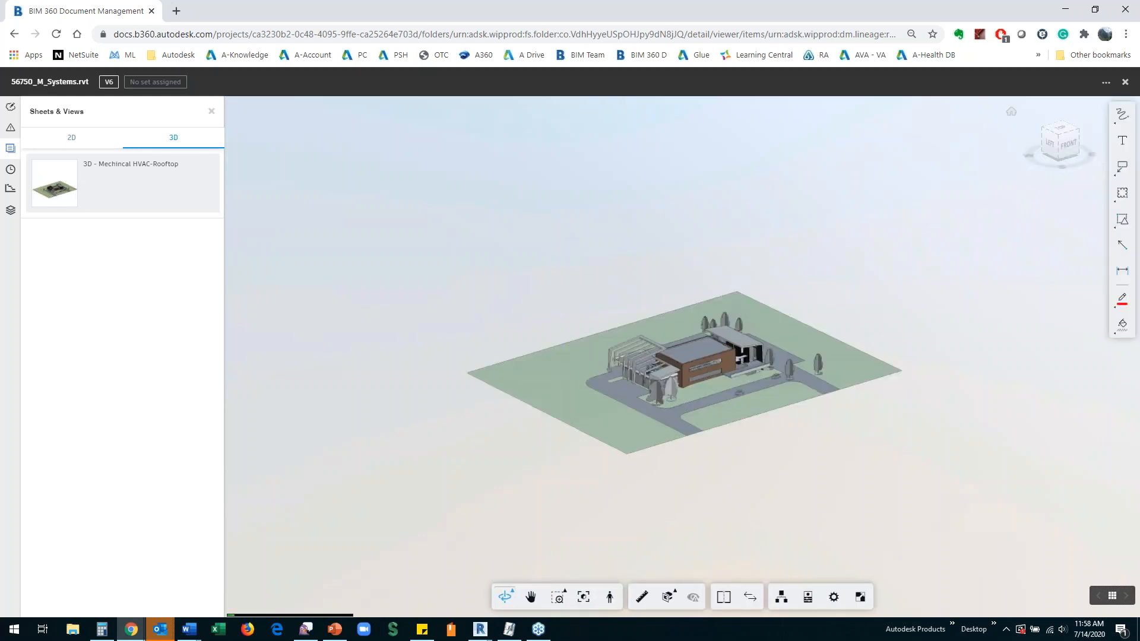
scroll(670, 374, "up", 3)
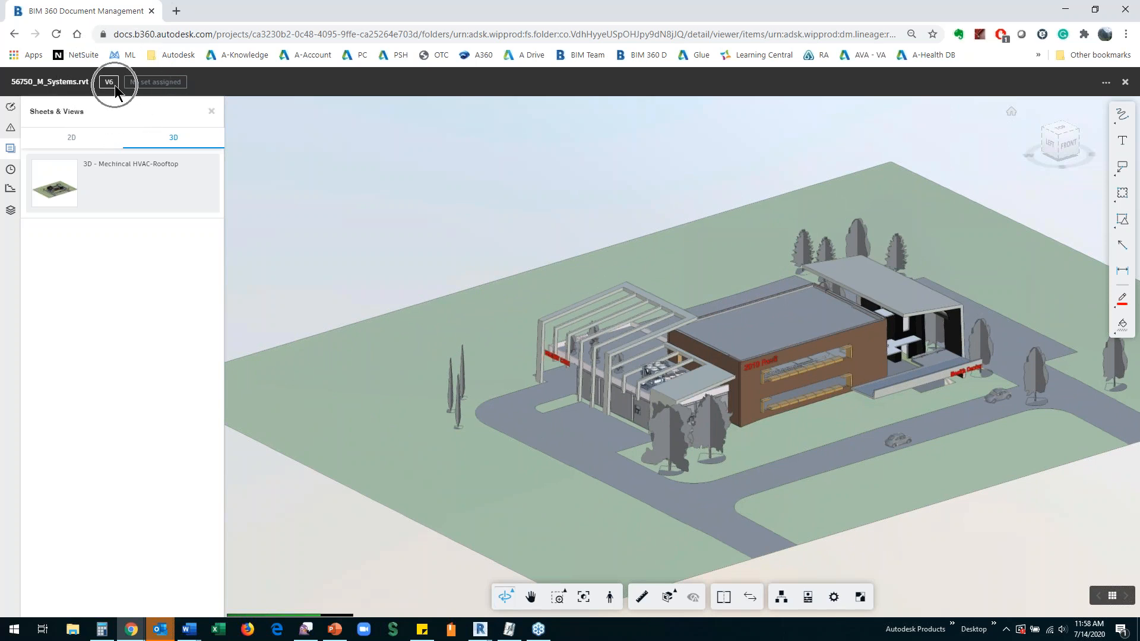
scroll(649, 409, "up", 5)
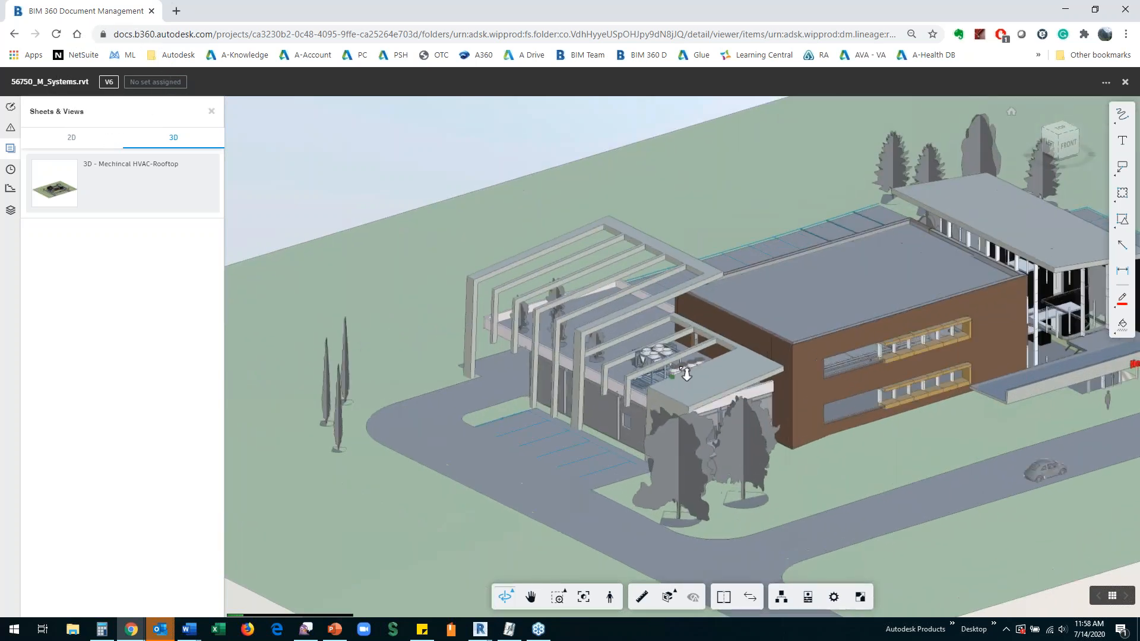
scroll(652, 380, "up", 5)
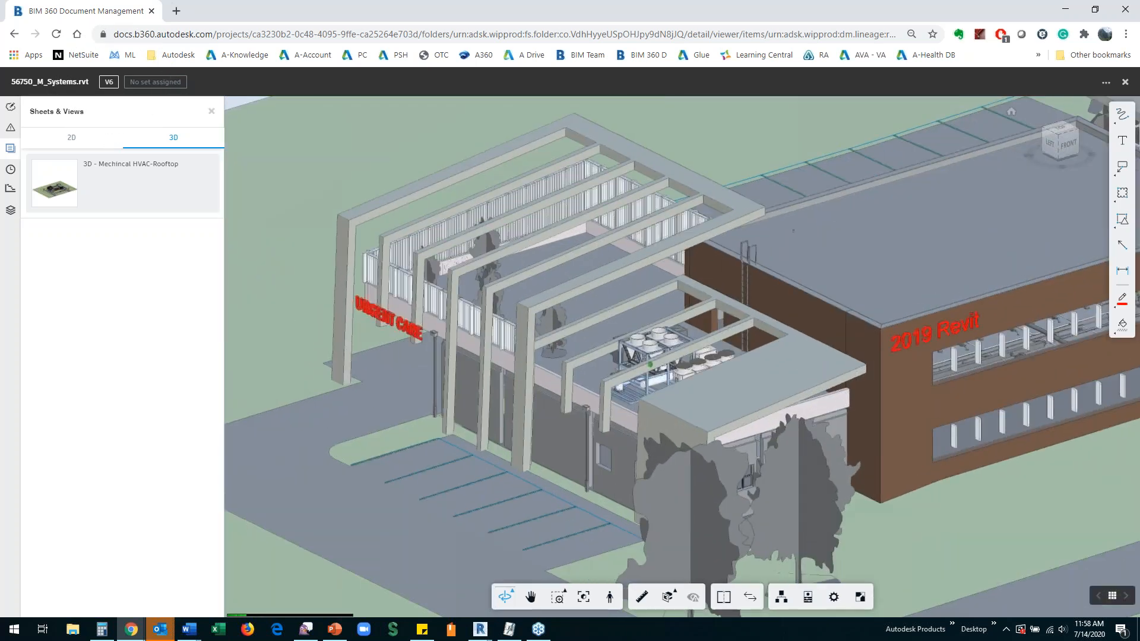
scroll(609, 370, "up", 5)
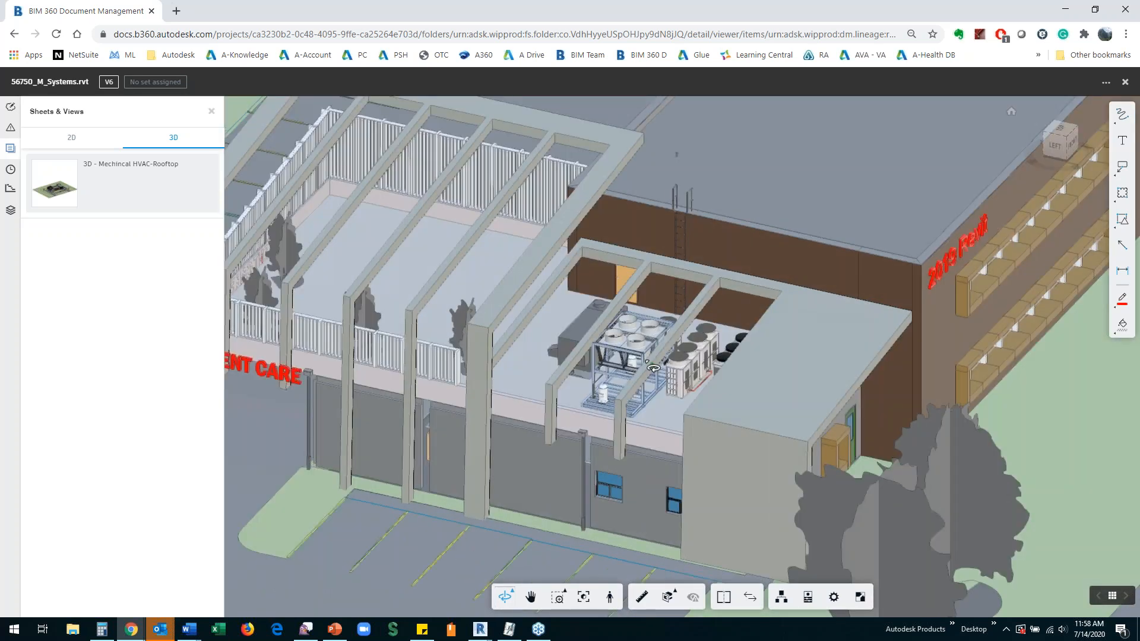
Step: Compare versions v6 and v5 of 56750_M_Systems.rvt using the 3D - Mechincal HVAC-Rooftop view for both documents
left_click_drag(647, 361, 471, 382)
middle_click_drag(614, 361, 465, 366)
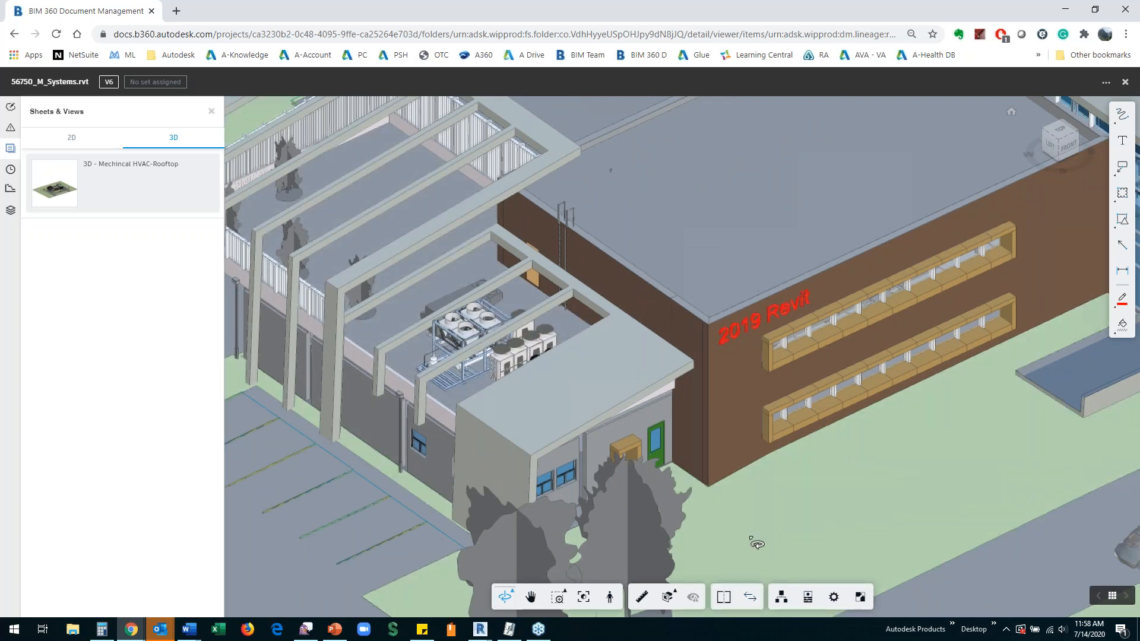
left_click(751, 599)
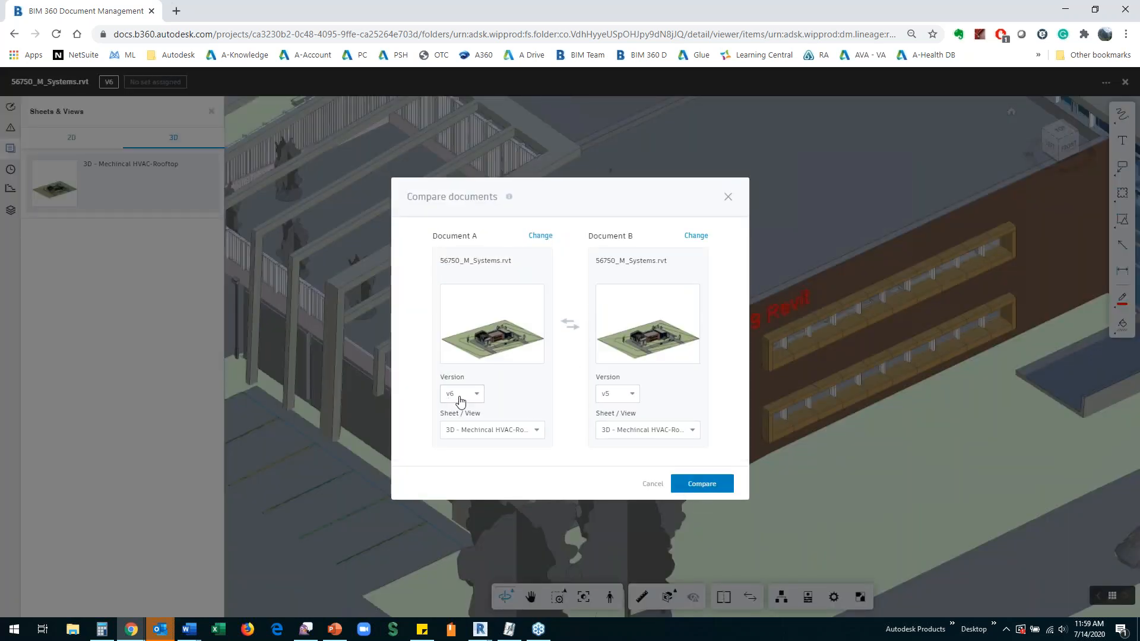
left_click(700, 484)
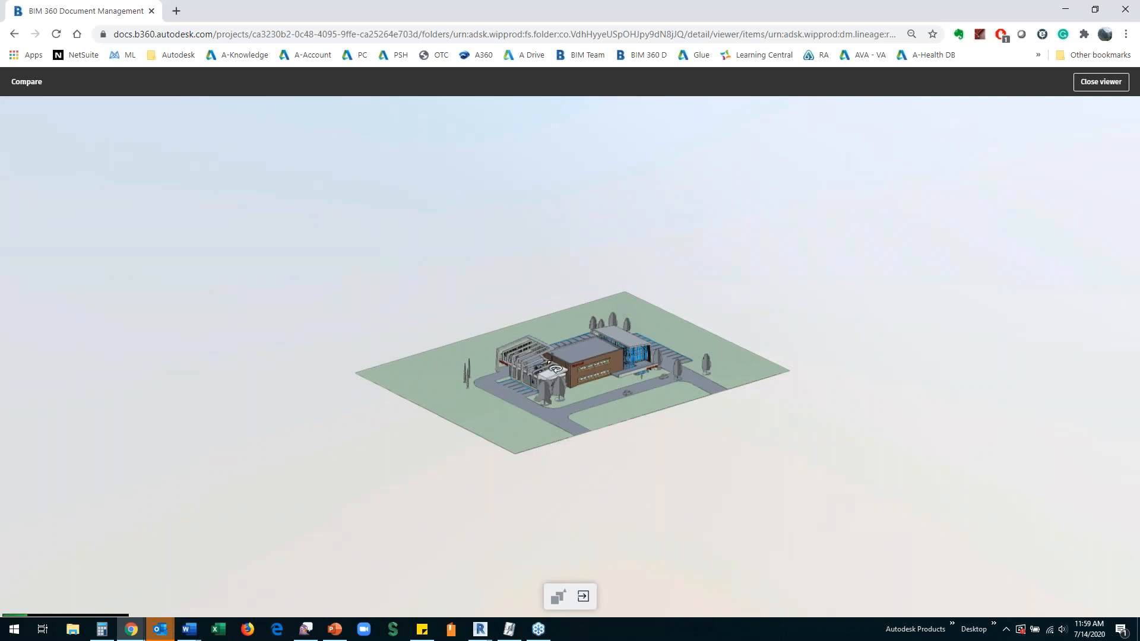
Step: Inspect the highlighted rooftop difference up close, and leave the comparison and the model viewer to return to the HVAC folder
scroll(555, 372, "up", 5)
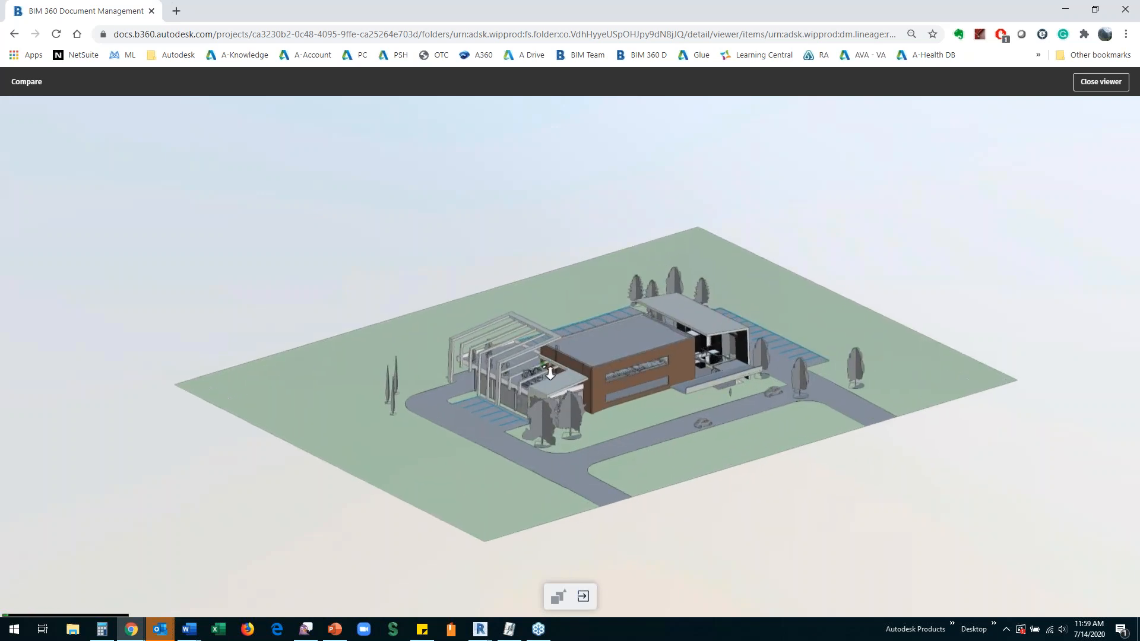
scroll(550, 373, "up", 4)
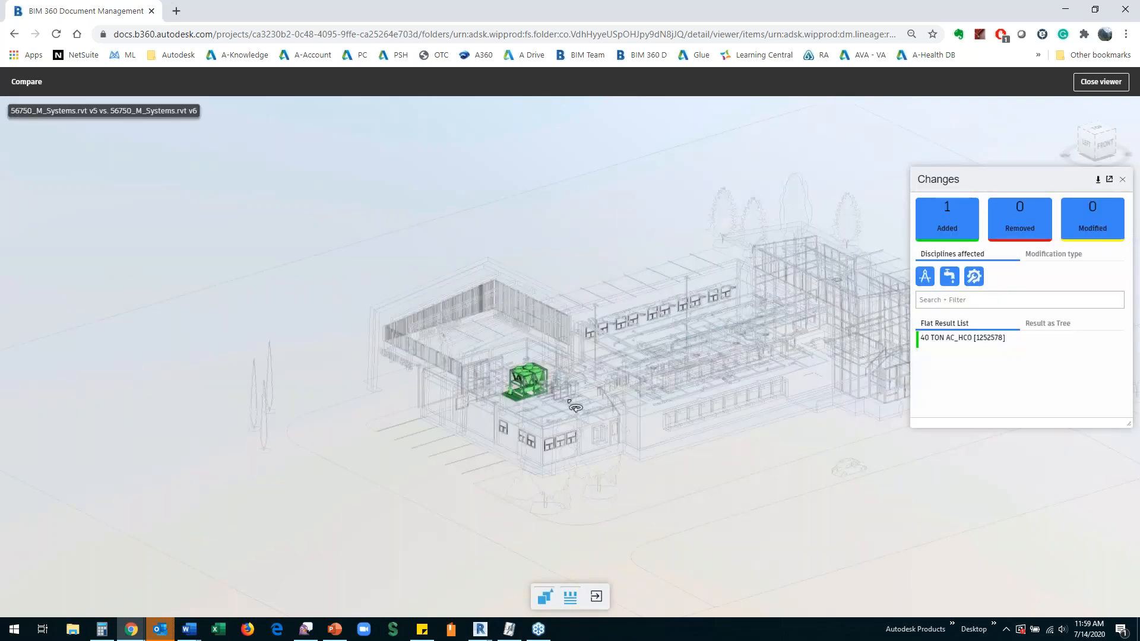
scroll(561, 392, "up", 3)
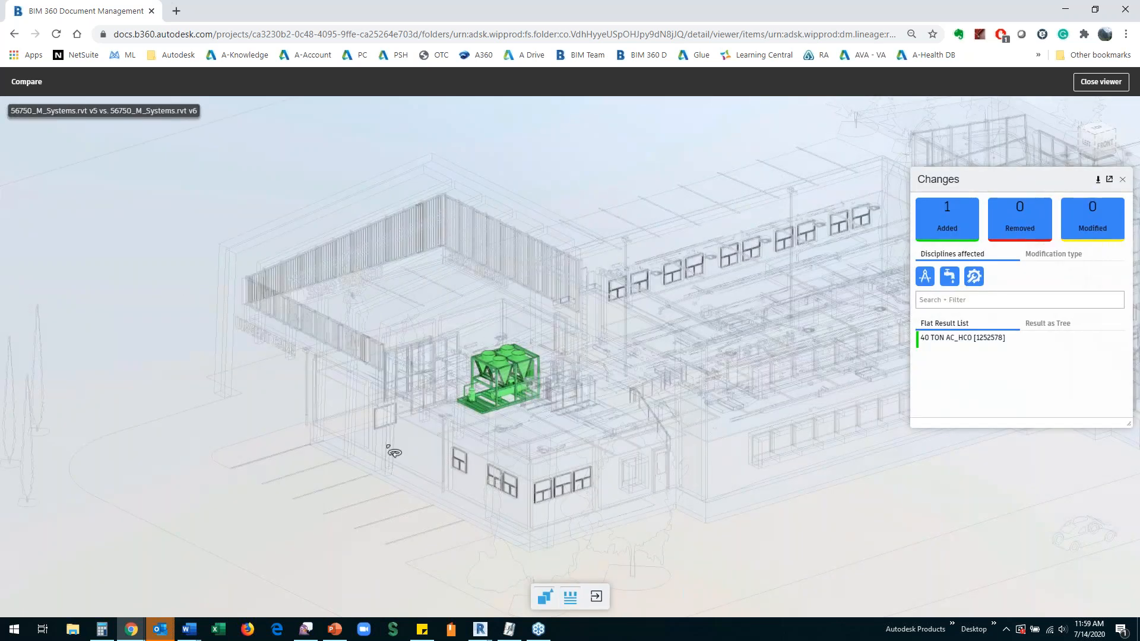
scroll(495, 393, "up", 2)
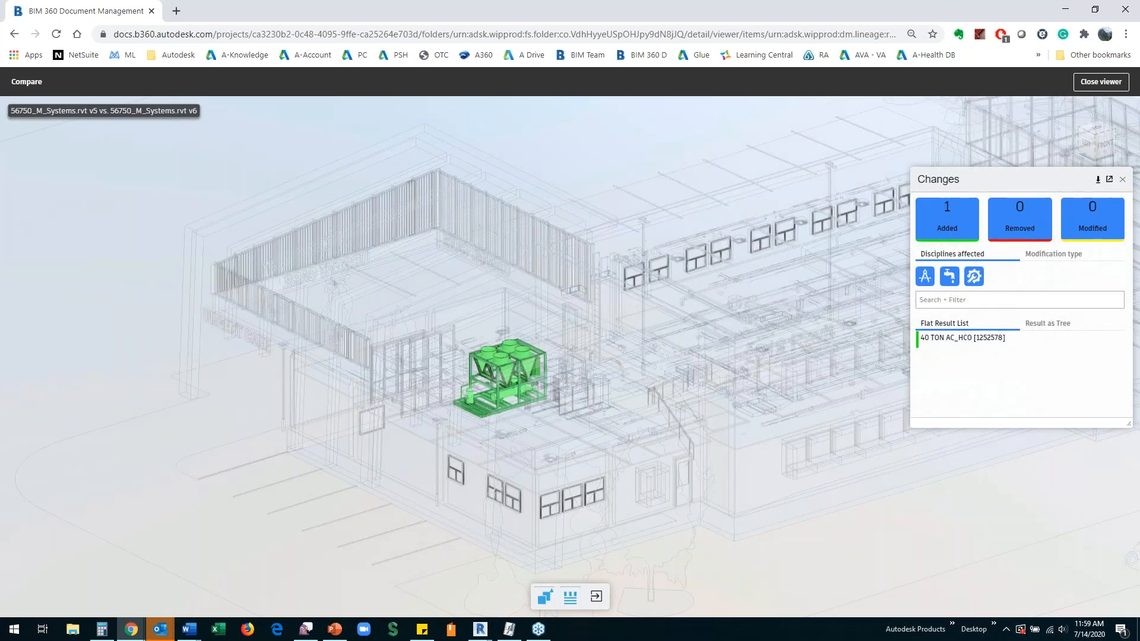
scroll(491, 381, "up", 1)
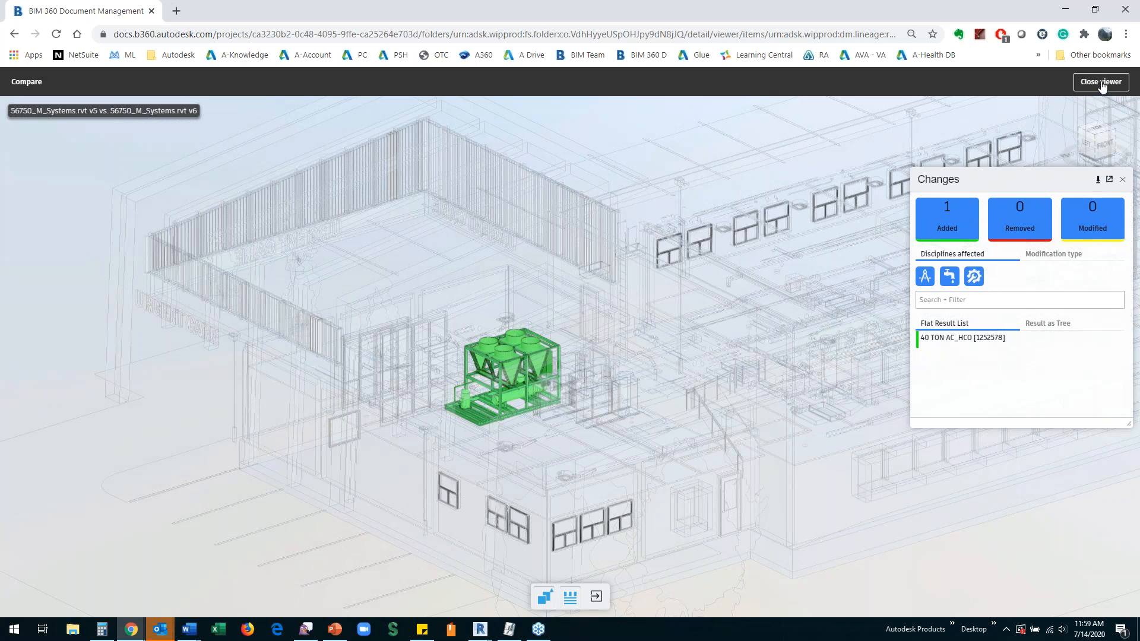
left_click(594, 599)
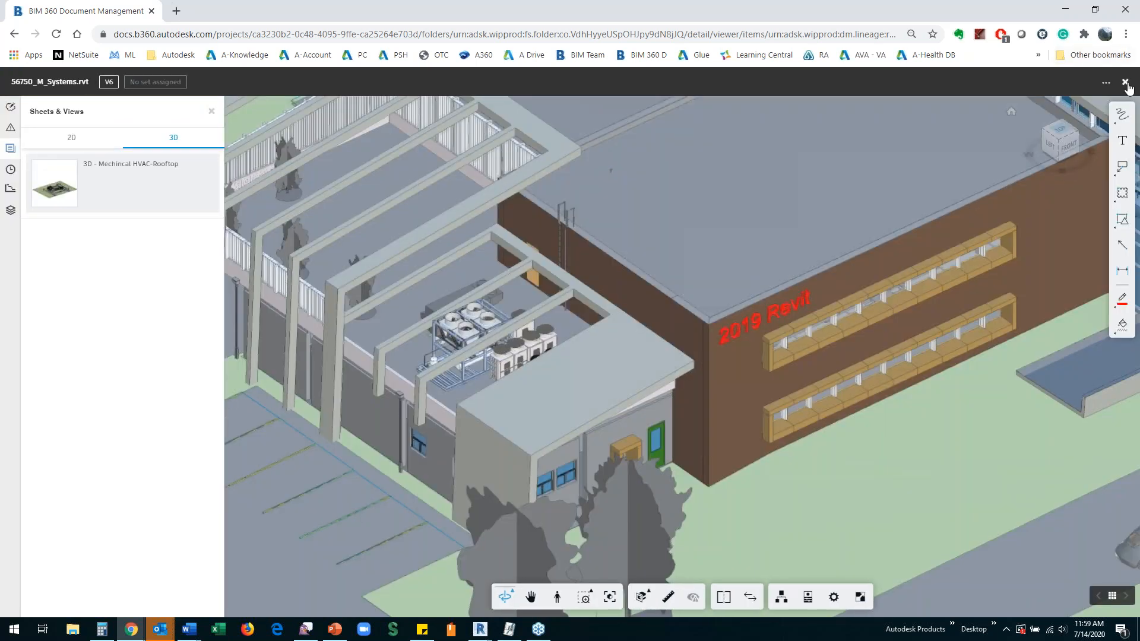
left_click(1125, 82)
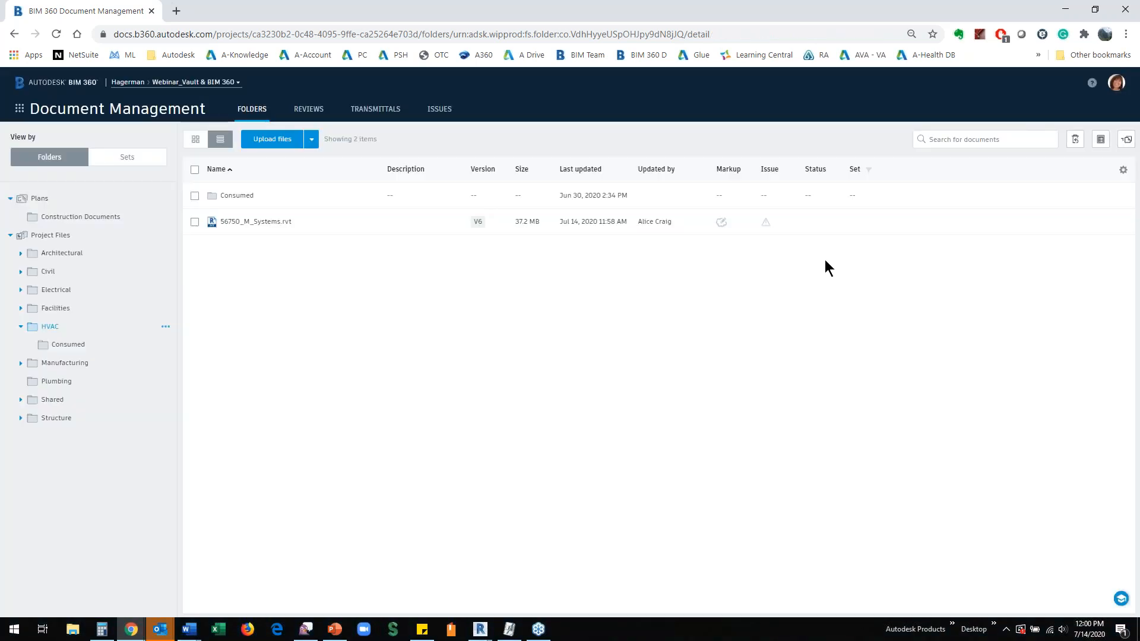